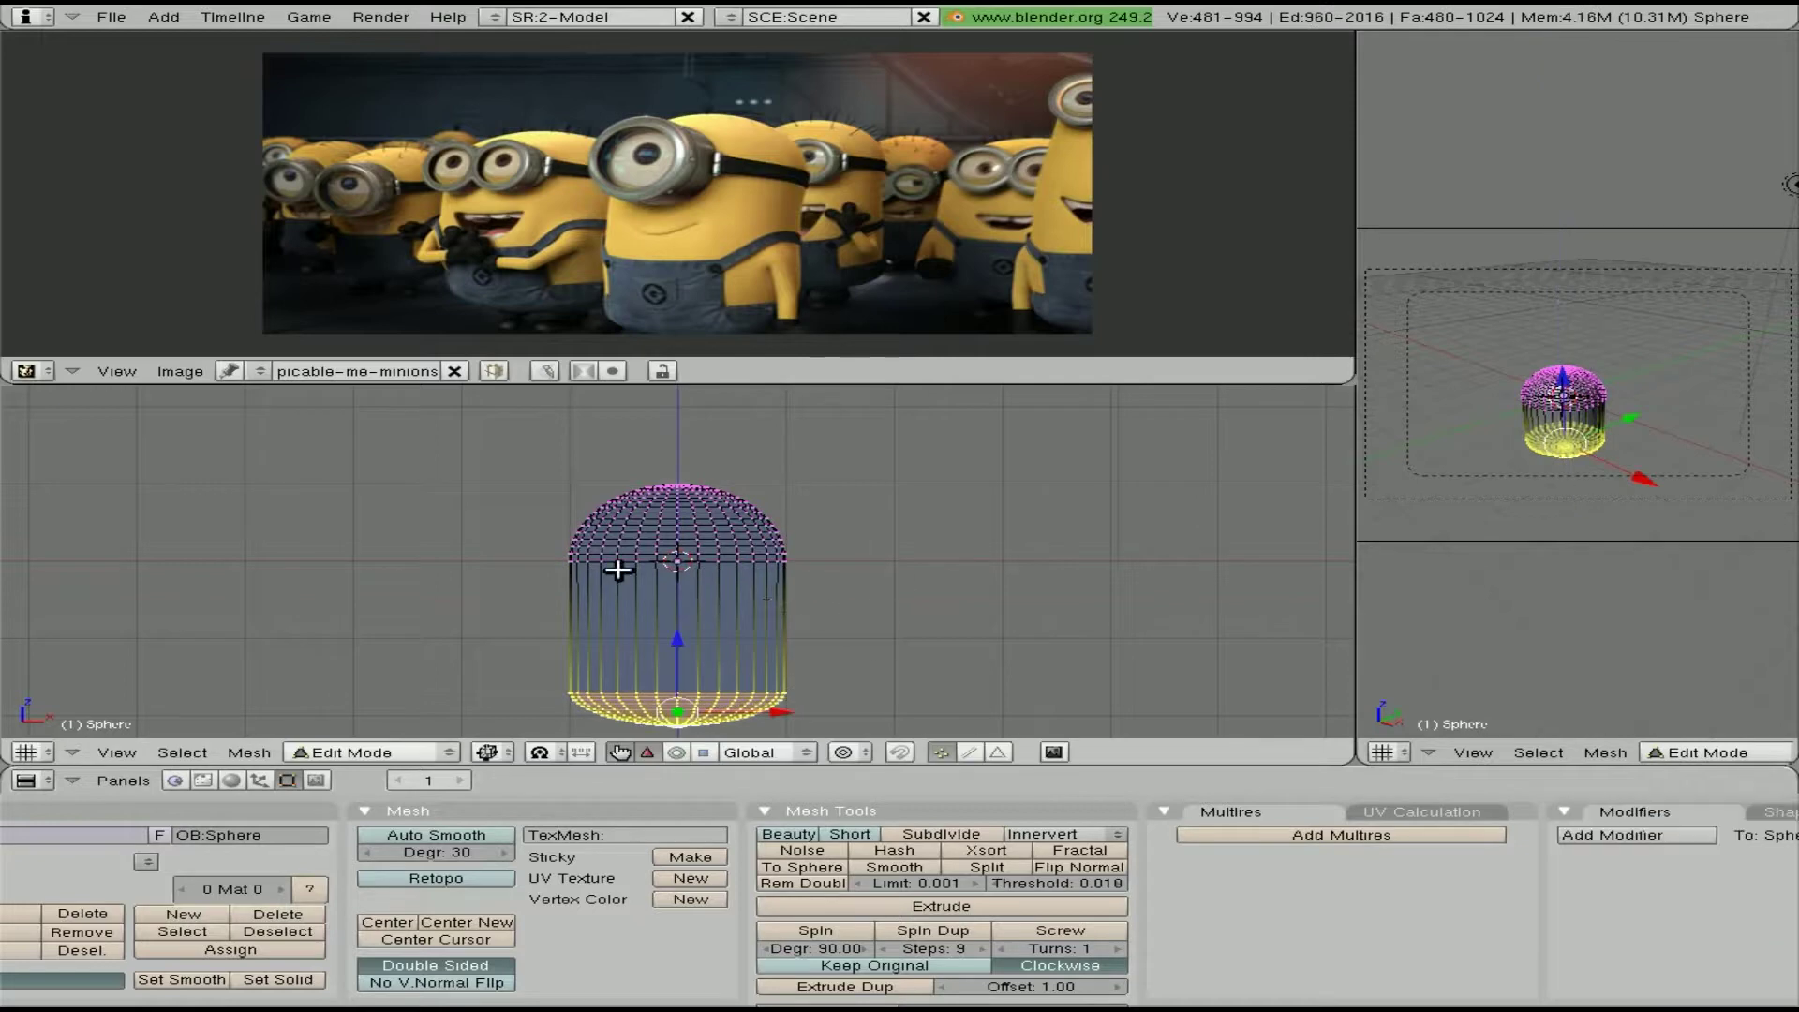
# Loop-cut the body's middle and stretch its side faces out along X into arms
pyautogui.click(734, 604)
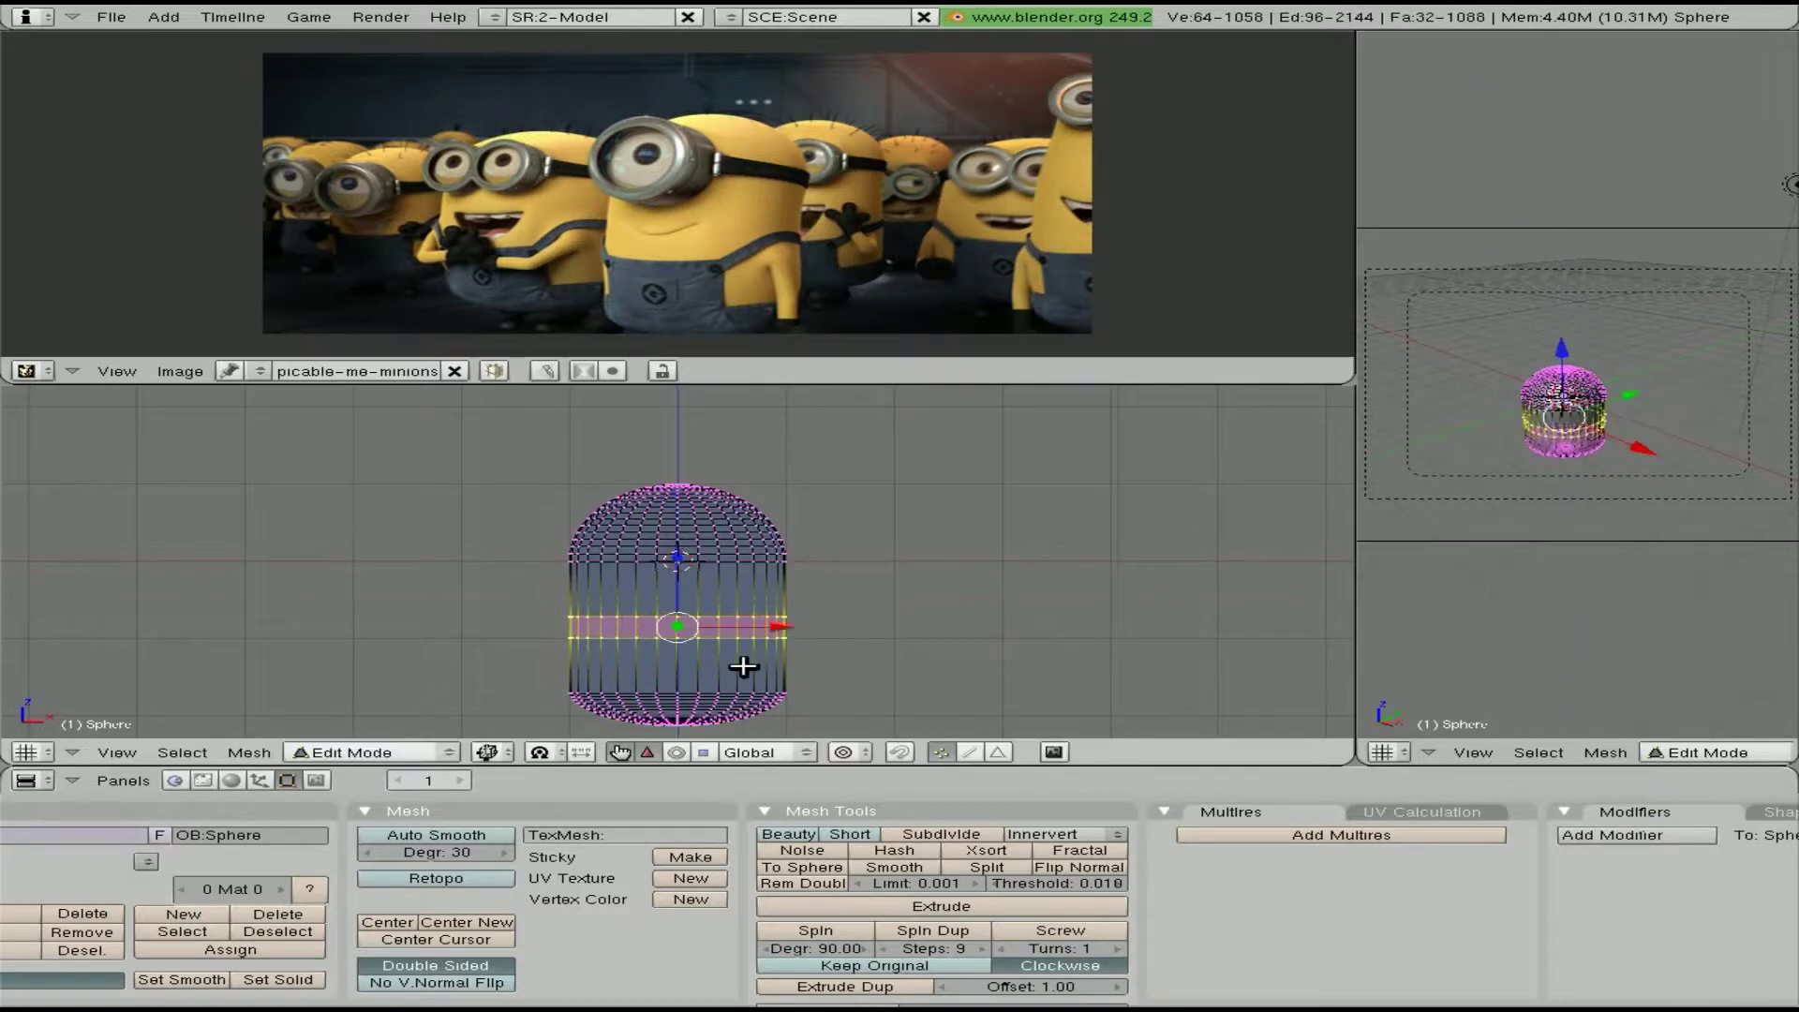
pyautogui.hotkey('ctrl', 'Tab')
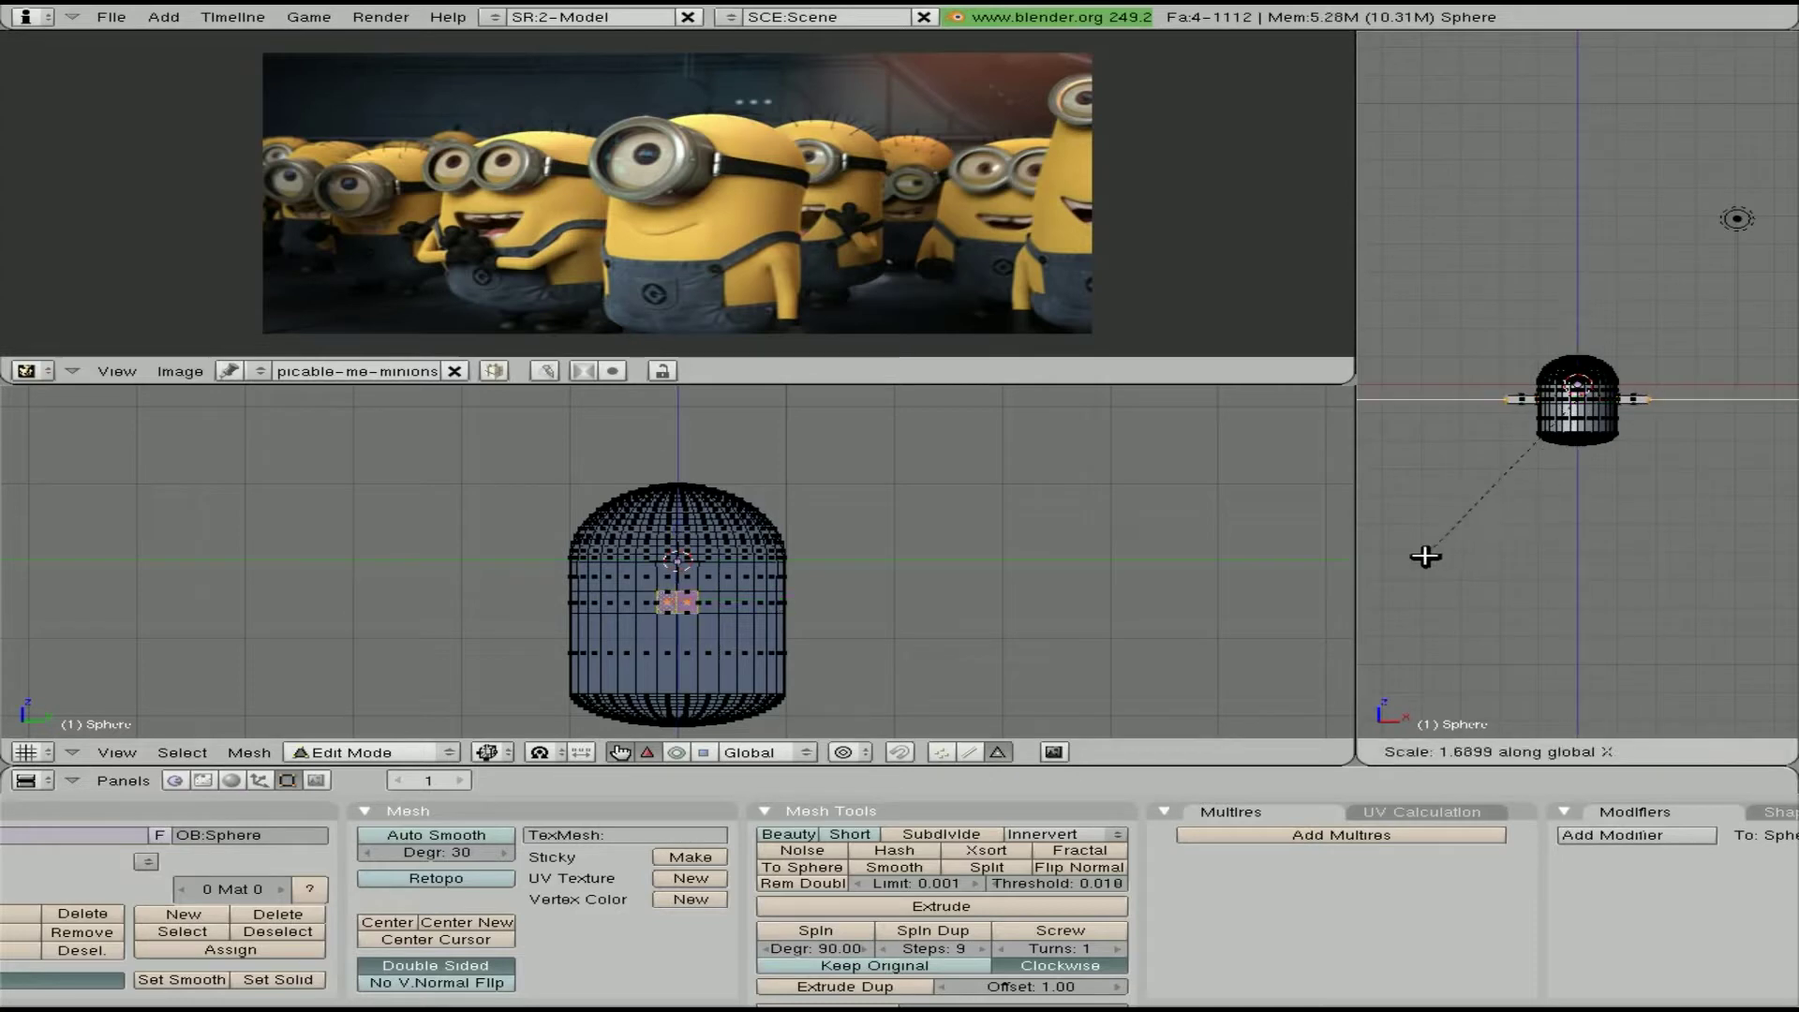
pyautogui.click(1387, 578)
pyautogui.scroll(3, 1077, 643)
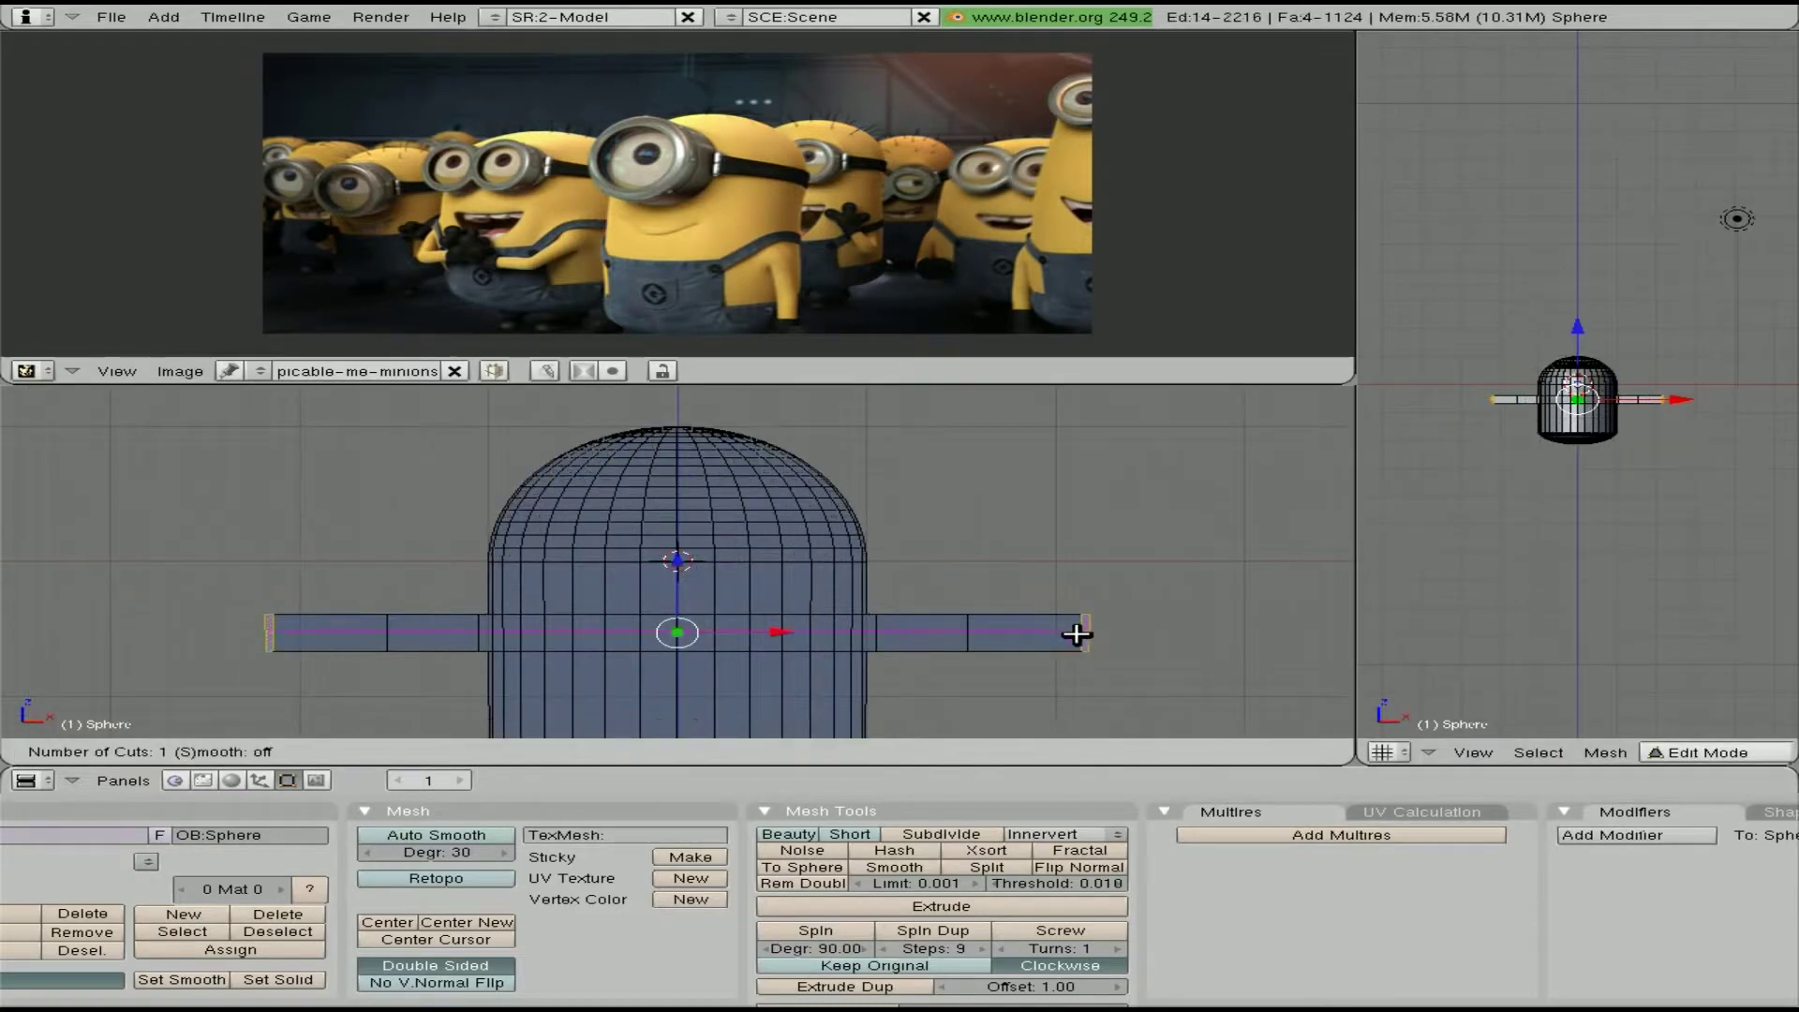
# Shape the arm tip into split fingers, then begin adding a 32×32 UV sphere
pyautogui.rightClick(1086, 634)
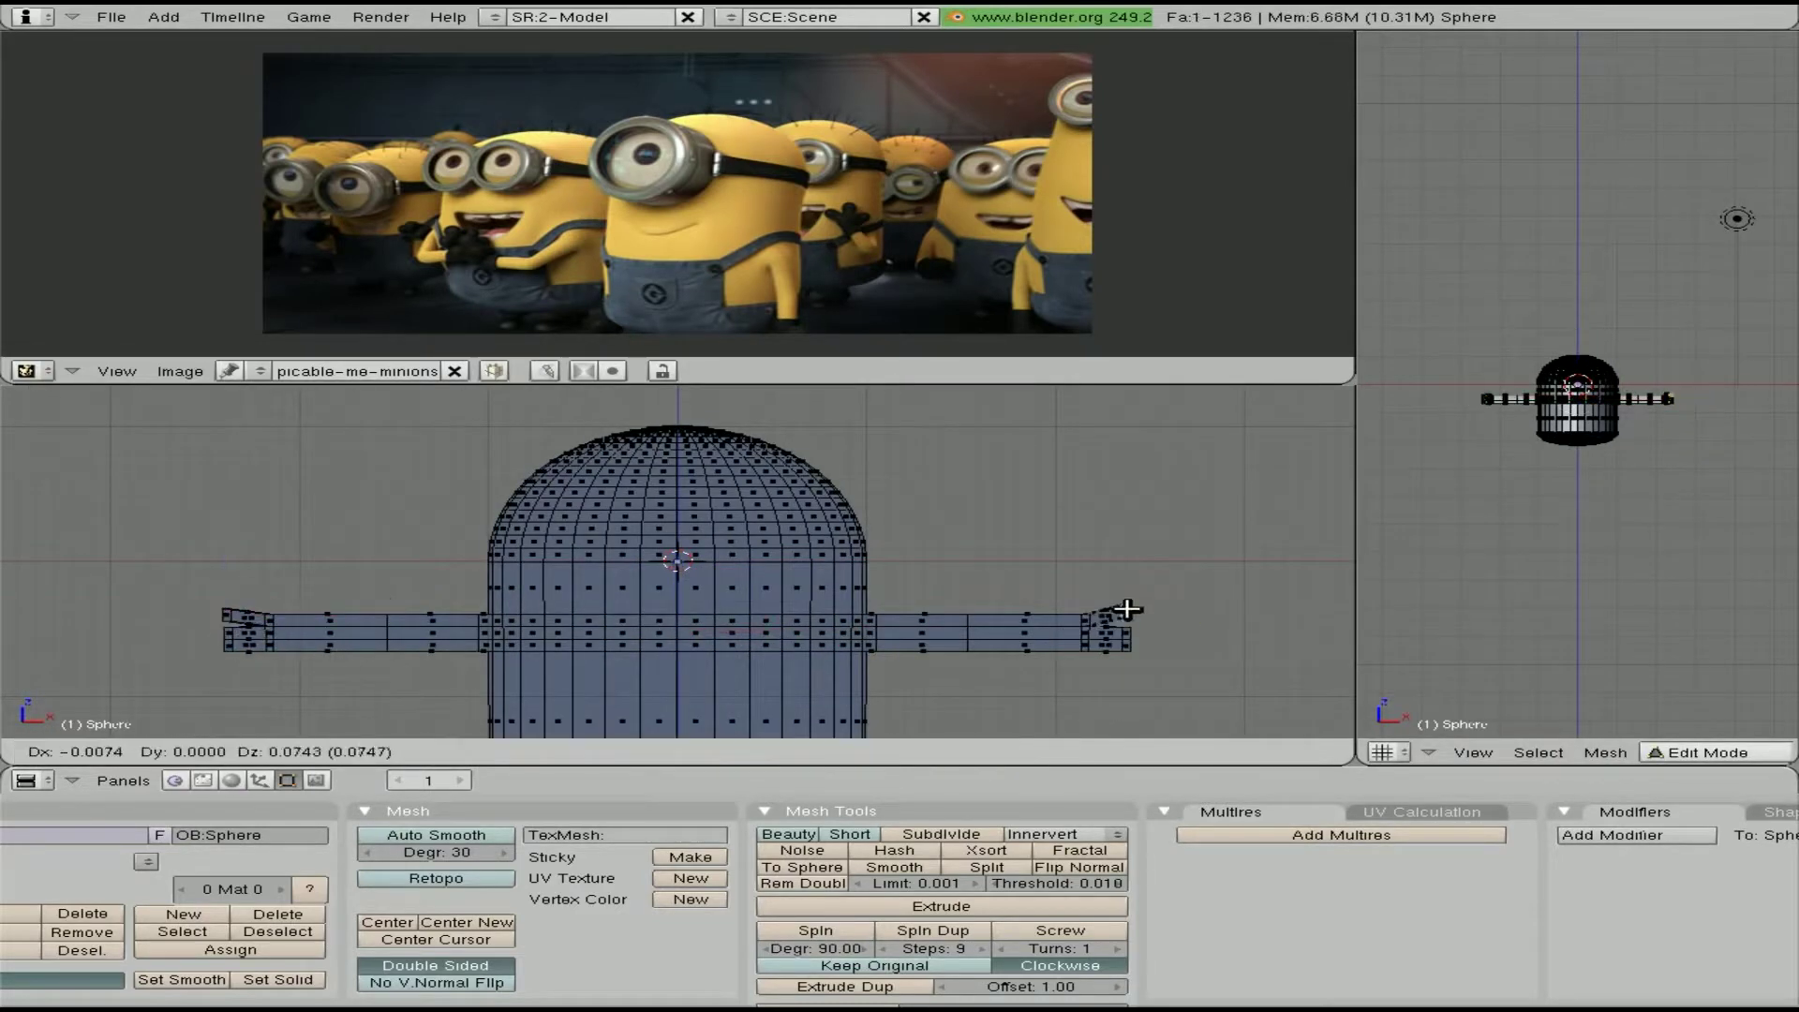
pyautogui.press('Tab')
pyautogui.press('space')
# Add a UV sphere for the eye and edit its mesh in solid shading
pyautogui.click(1349, 546)
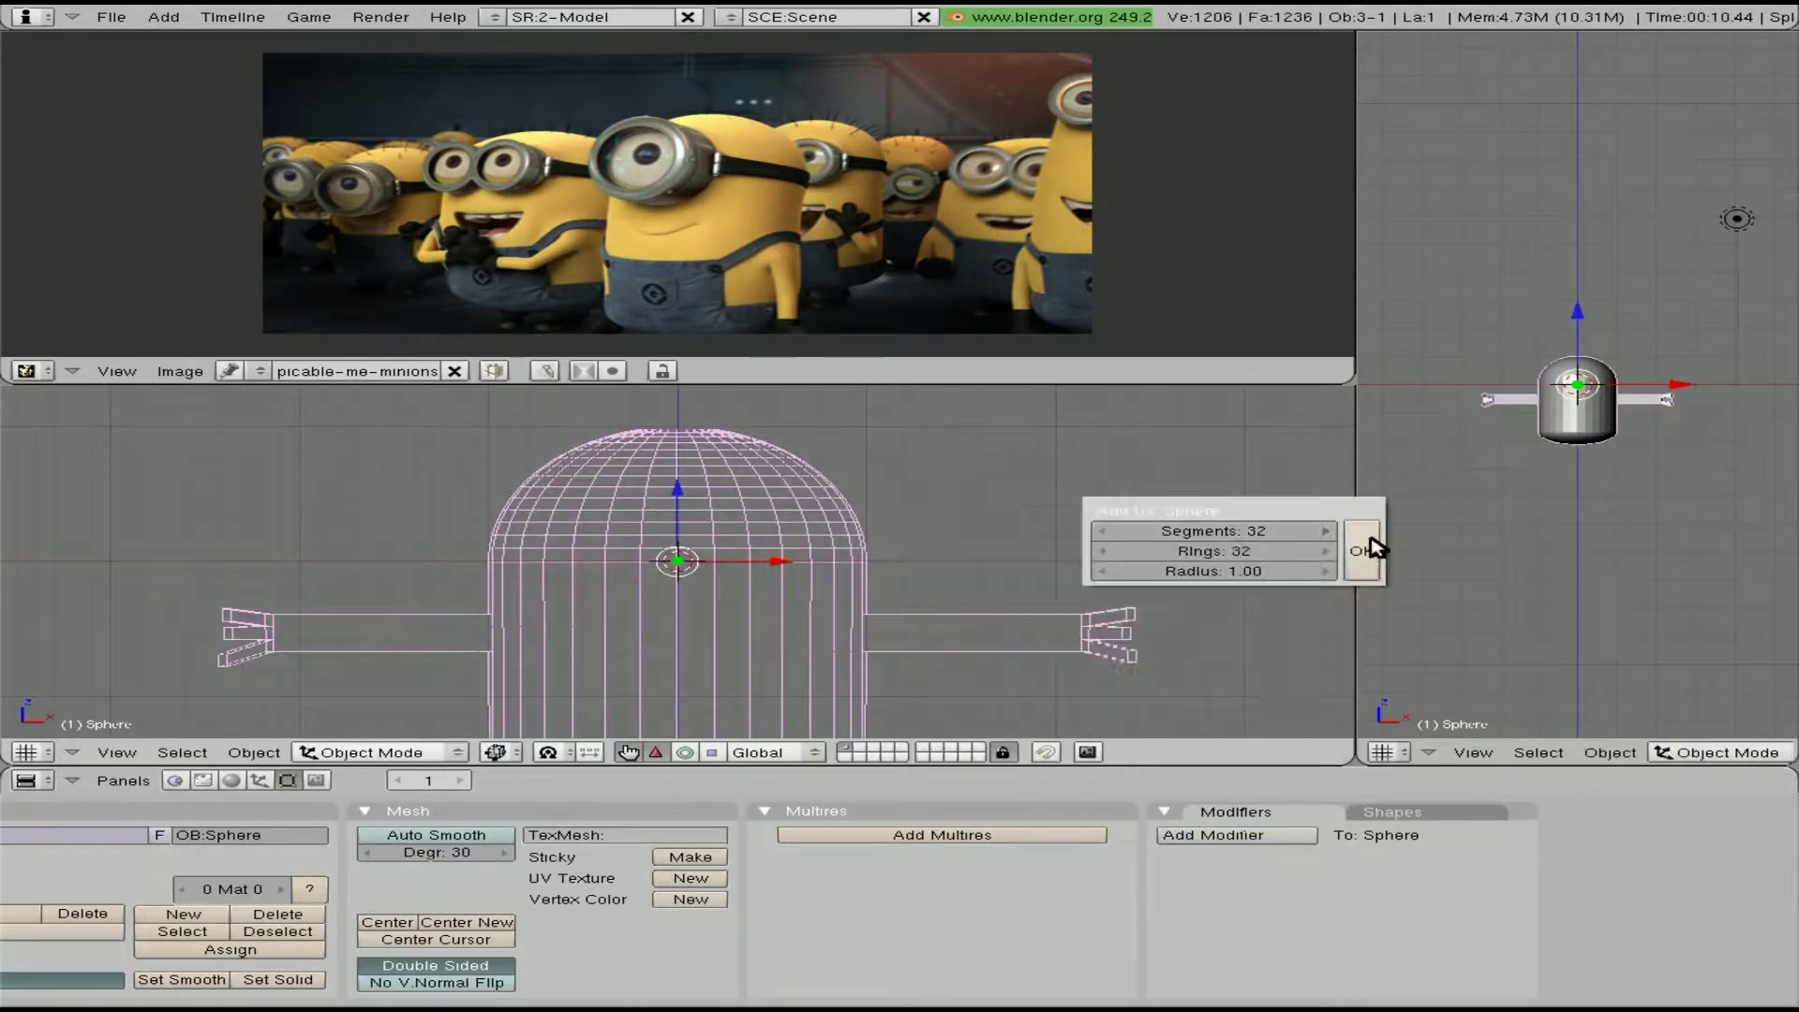
pyautogui.press('Tab')
pyautogui.press('F5')
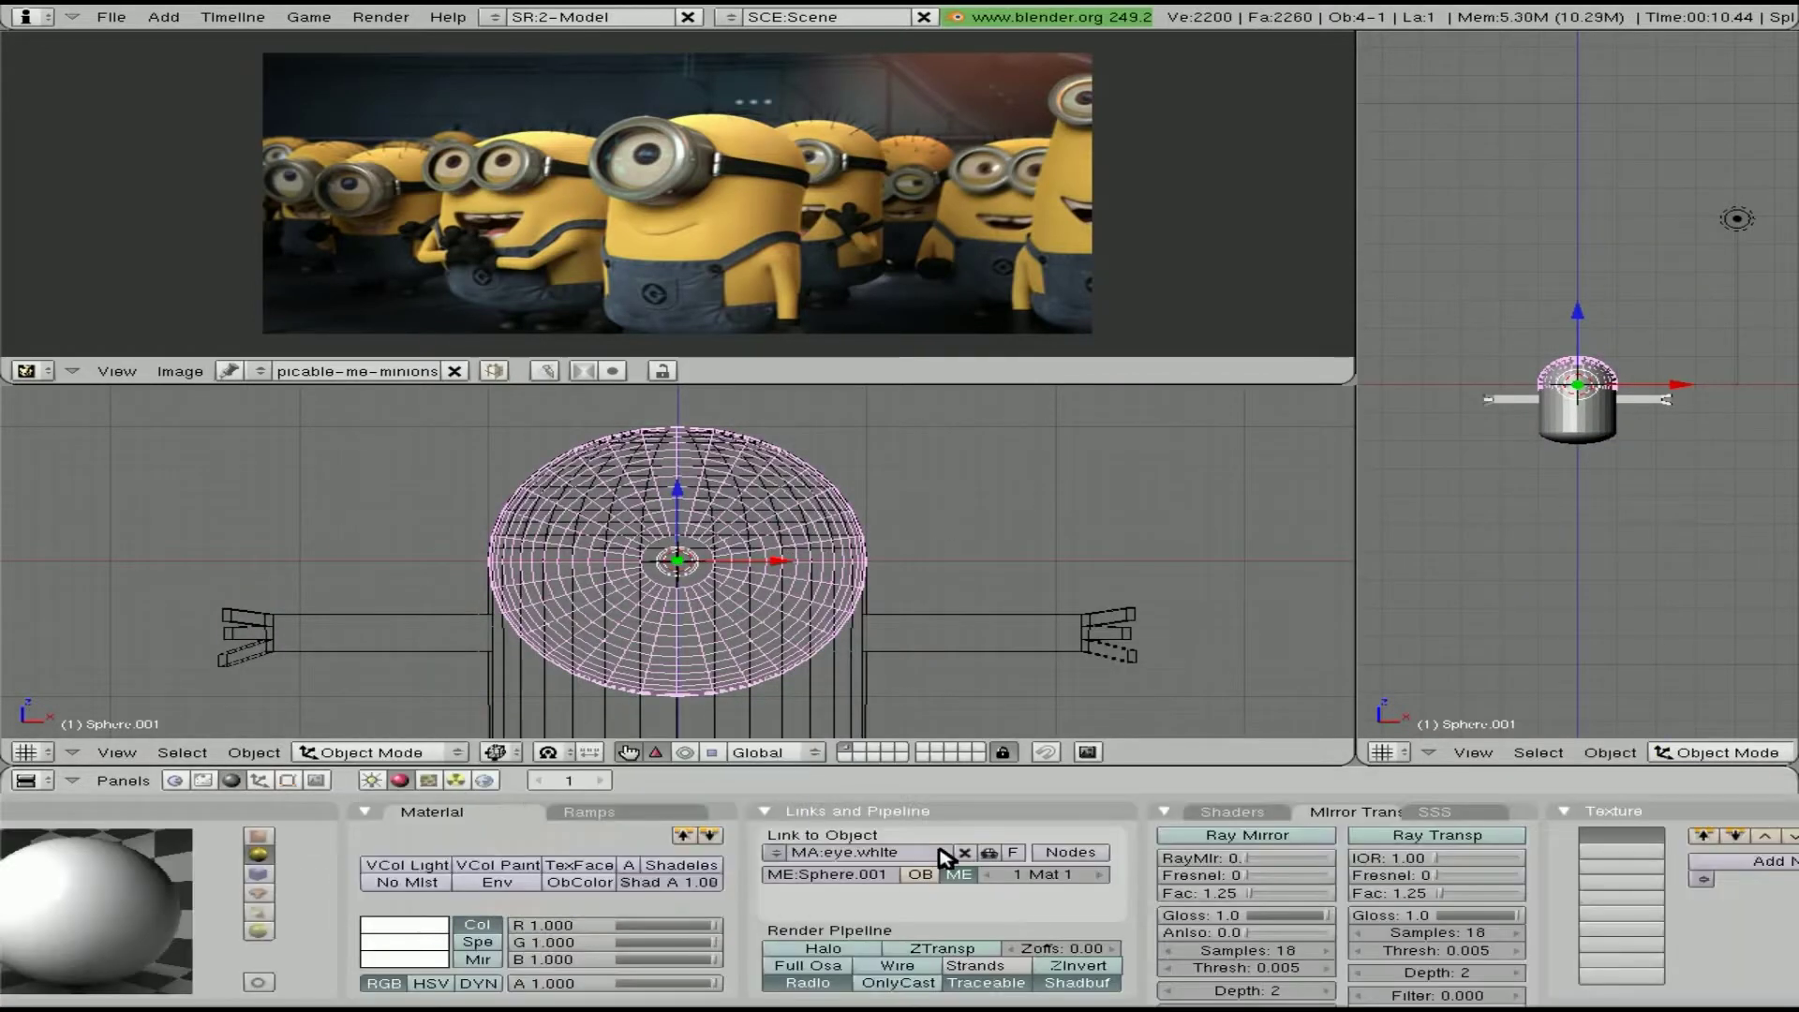
pyautogui.press('Tab')
pyautogui.press('z')
pyautogui.scroll(4, 823, 581)
pyautogui.scroll(-3, 782, 602)
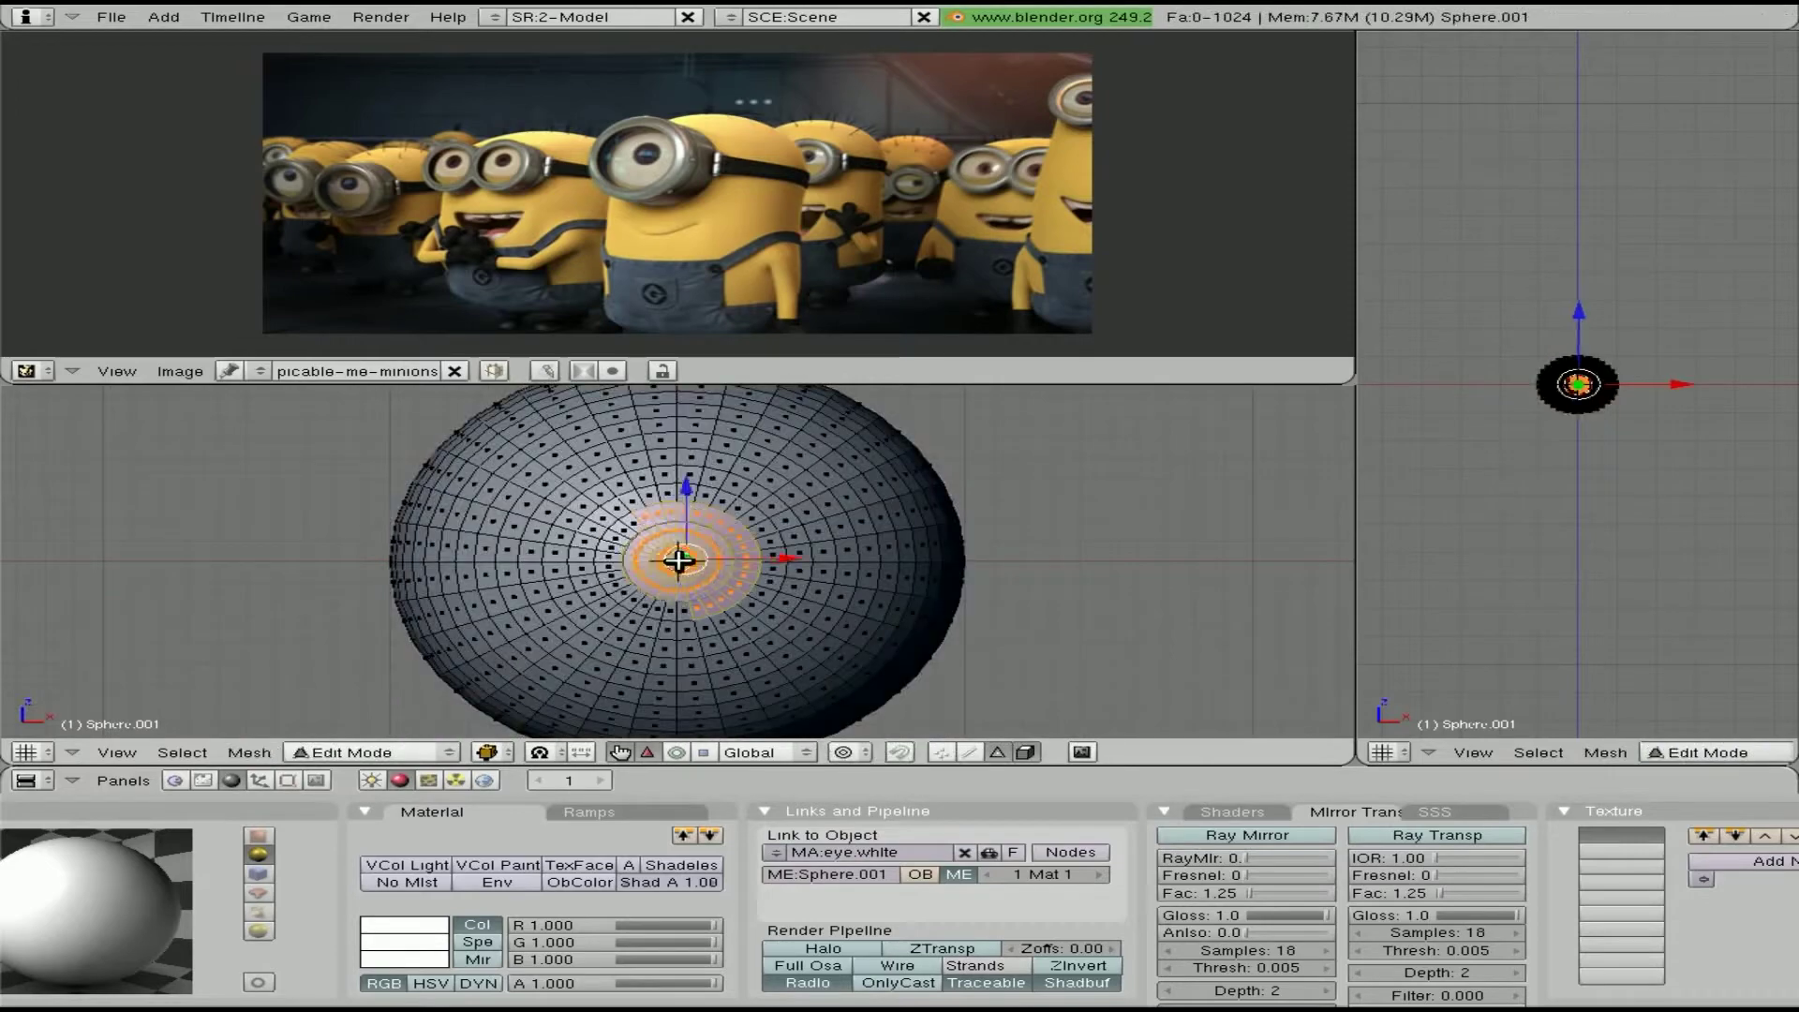
# Assign a new eye.black material to the eye's centre faces and add Subsurf smoothing
pyautogui.press('F9')
pyautogui.press('F5')
pyautogui.click(1001, 857)
pyautogui.write('eye.black')
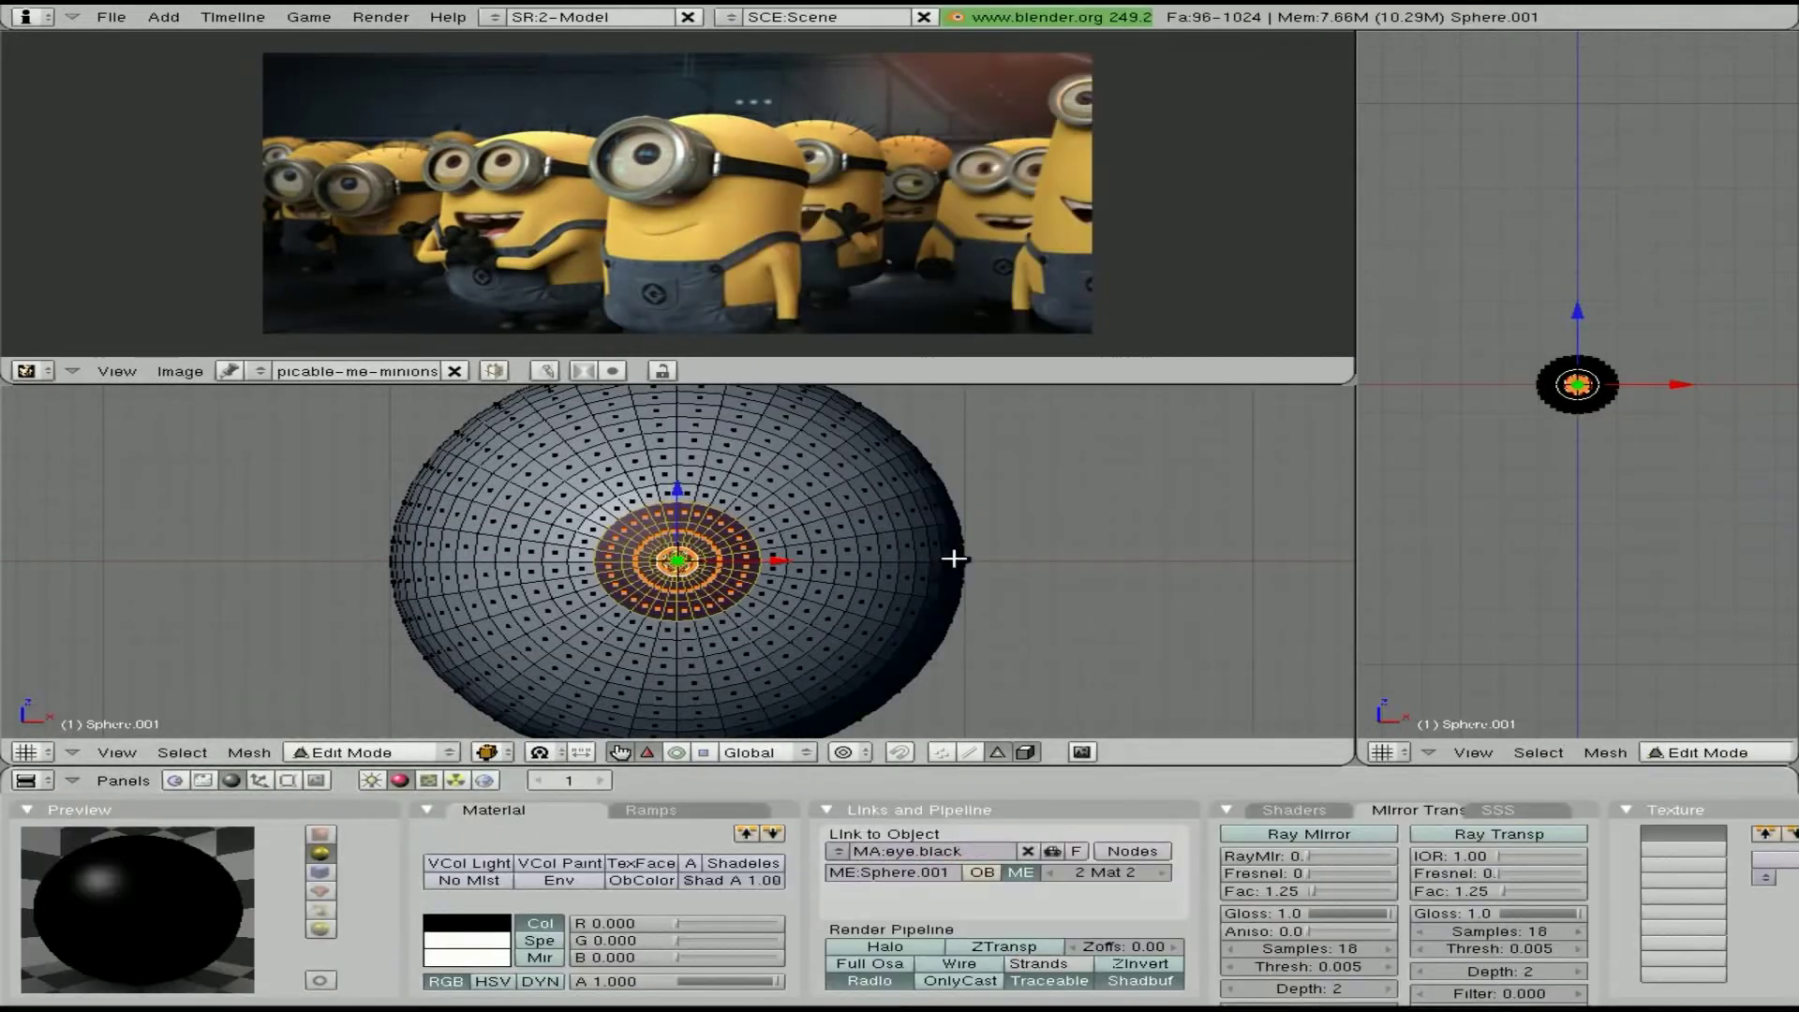
pyautogui.press('Tab')
pyautogui.press('F9')
pyautogui.hotkey('ctrl', '1')
pyautogui.press('Tab')
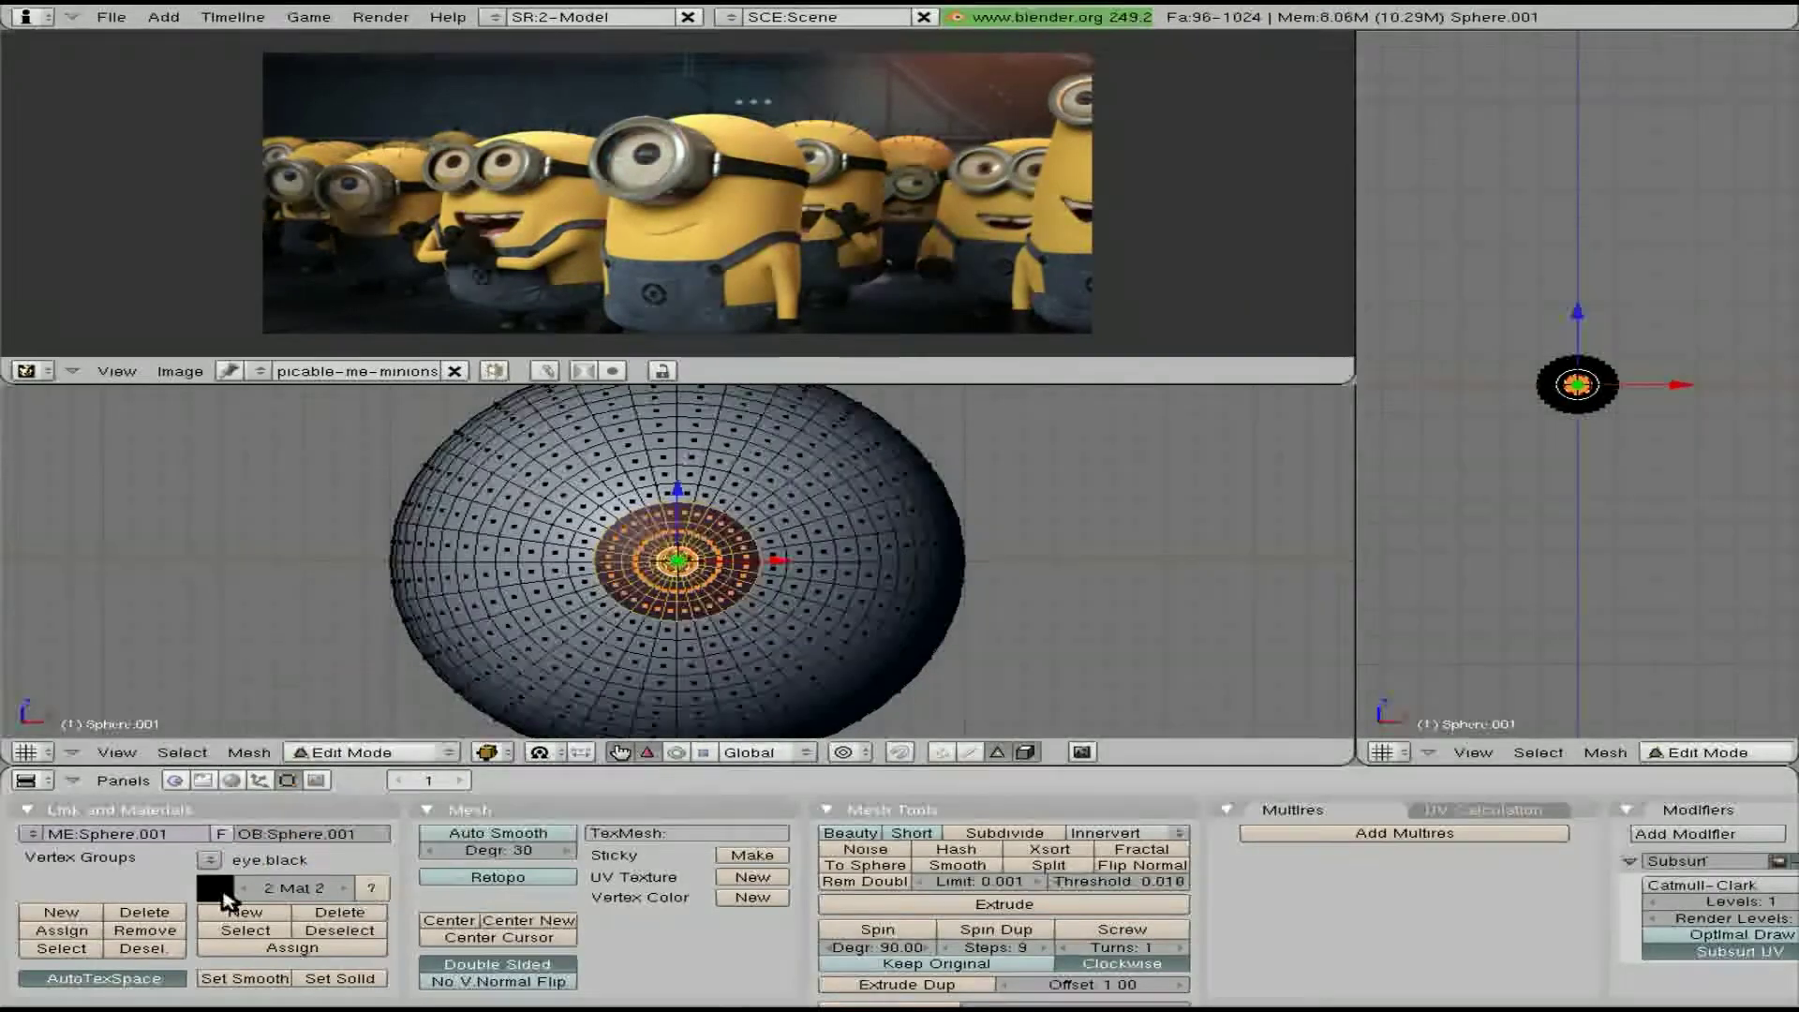
# Select a ring of centre faces and add a third material slot for eye.brown
pyautogui.click(225, 899)
pyautogui.press('F5')
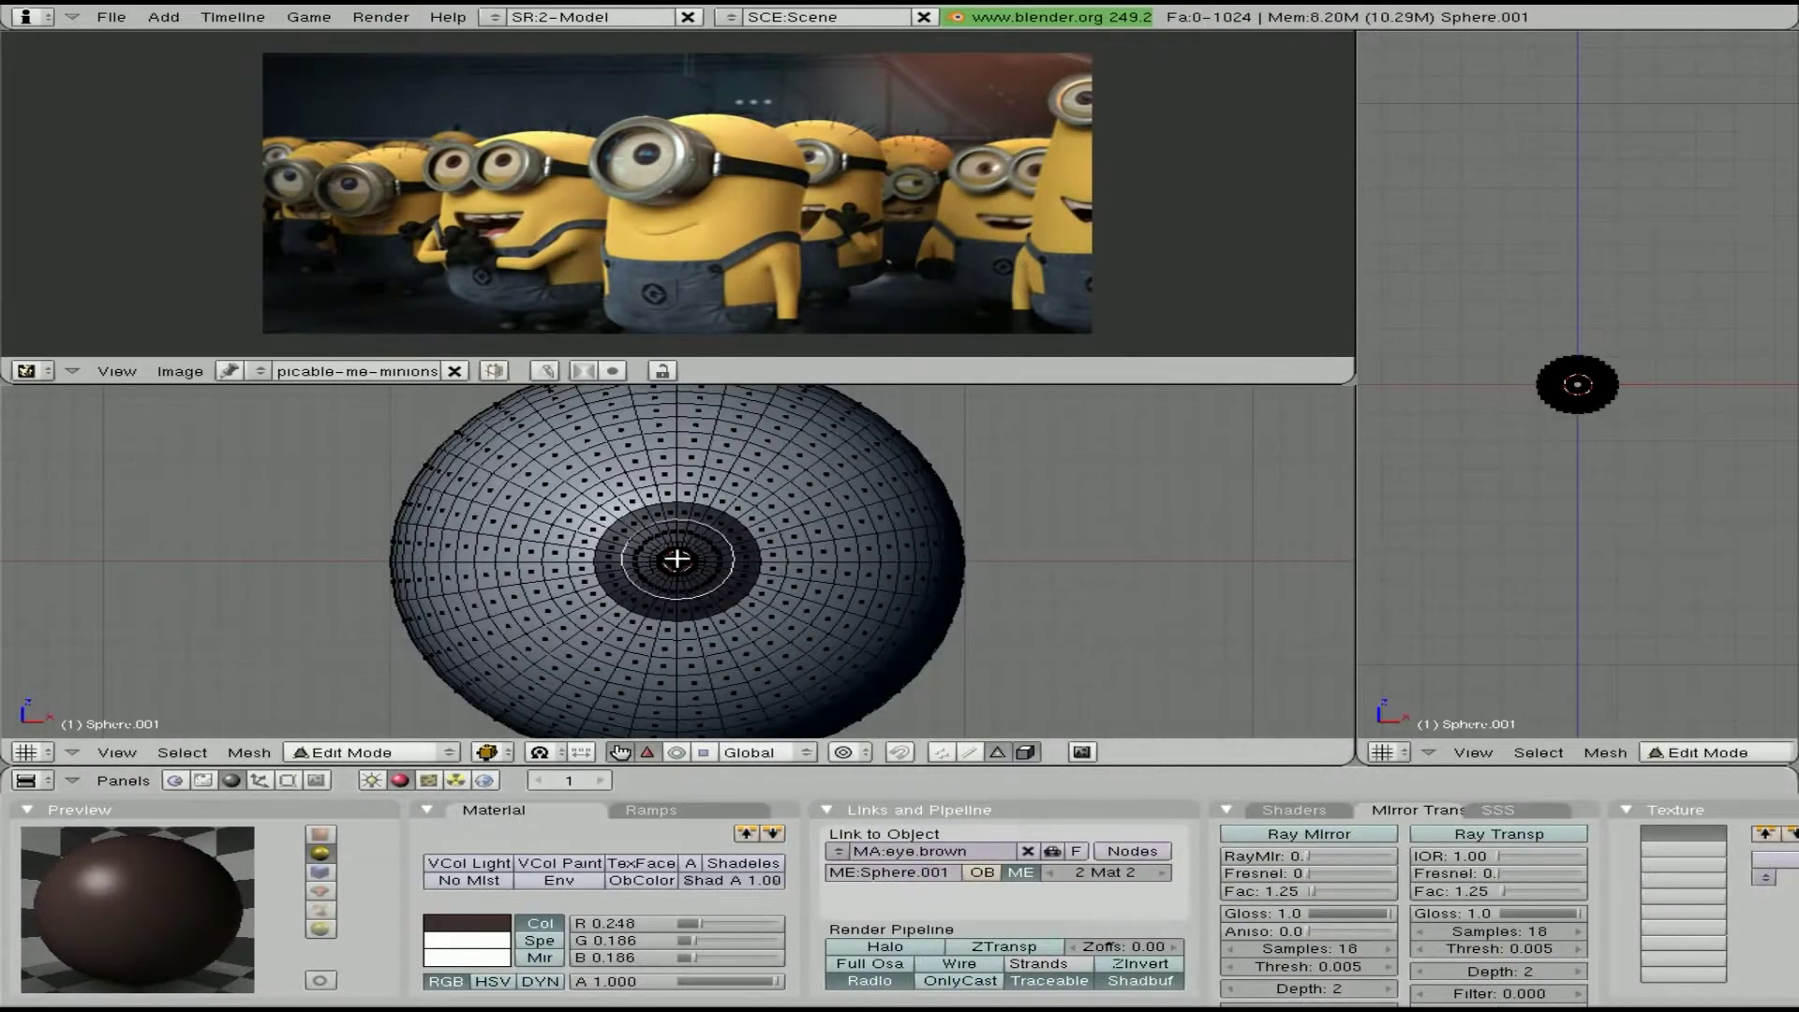
pyautogui.press('F9')
pyautogui.press('F5')
pyautogui.click(1000, 857)
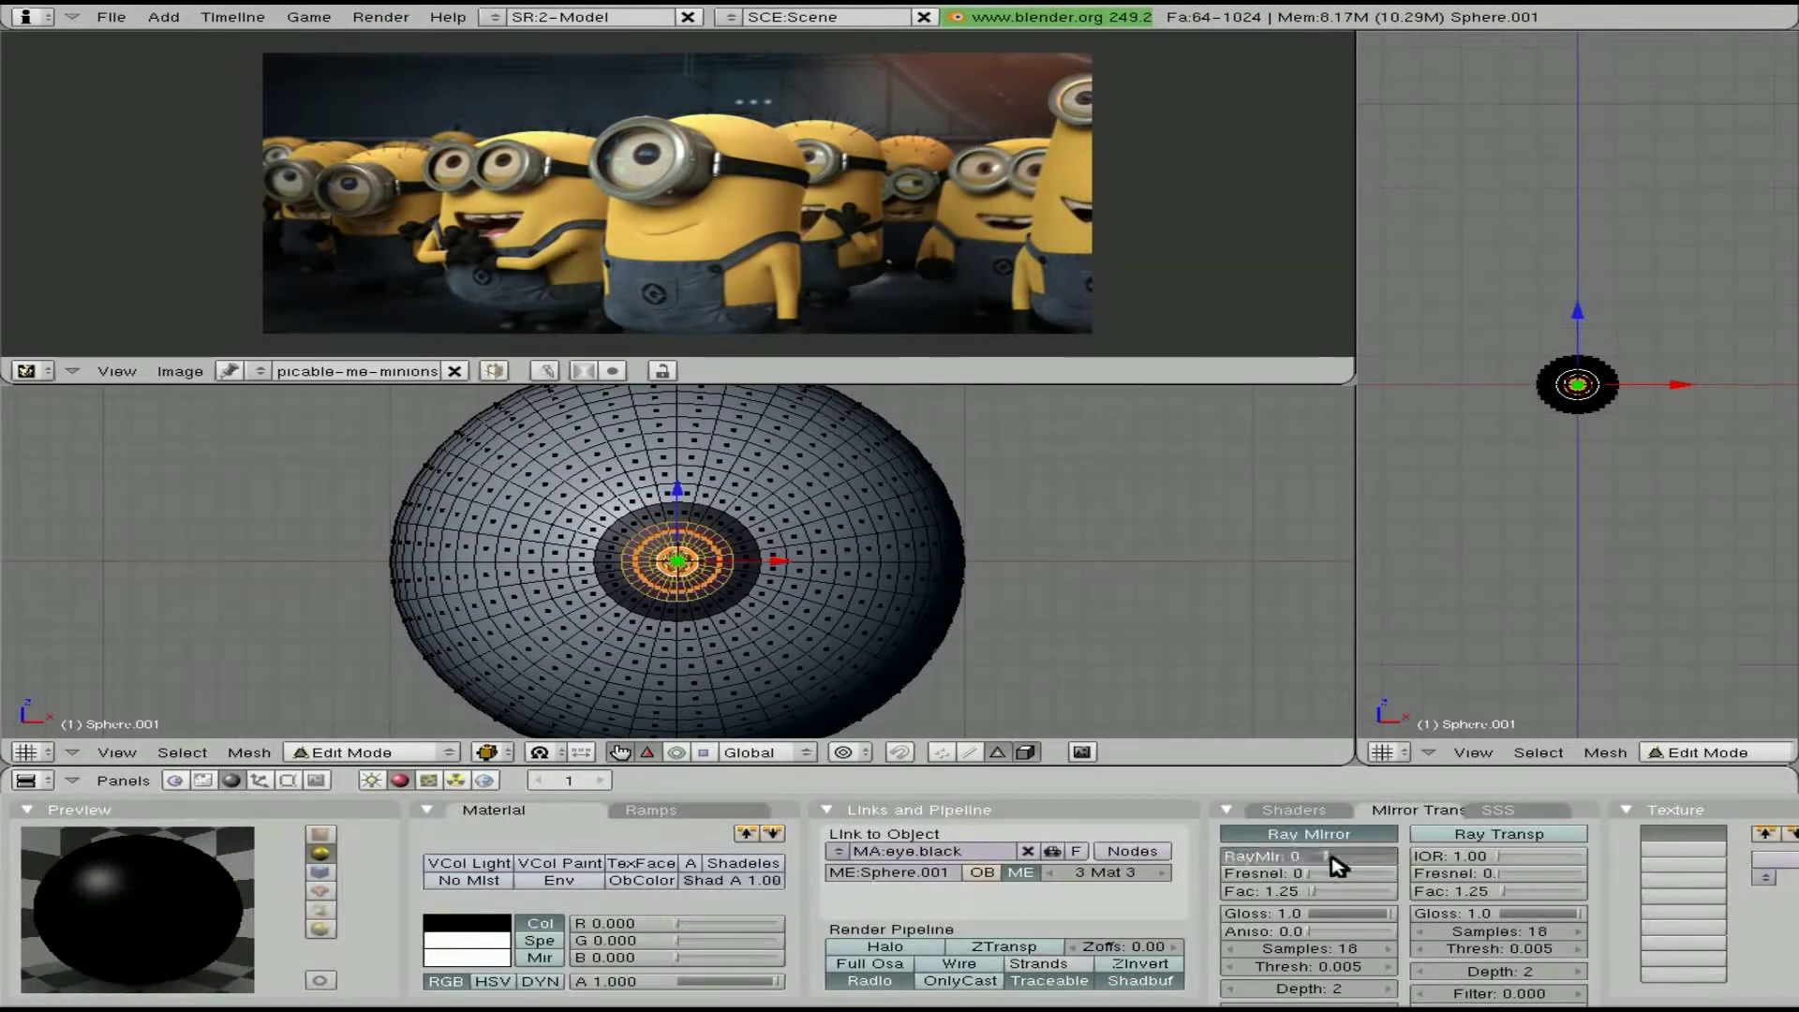
pyautogui.hotkey('ctrl', 'z')
pyautogui.hotkey('ctrl', 'z')
pyautogui.hotkey('ctrl', 'z')
pyautogui.hotkey('ctrl', 'z')
pyautogui.hotkey('ctrl', 'z')
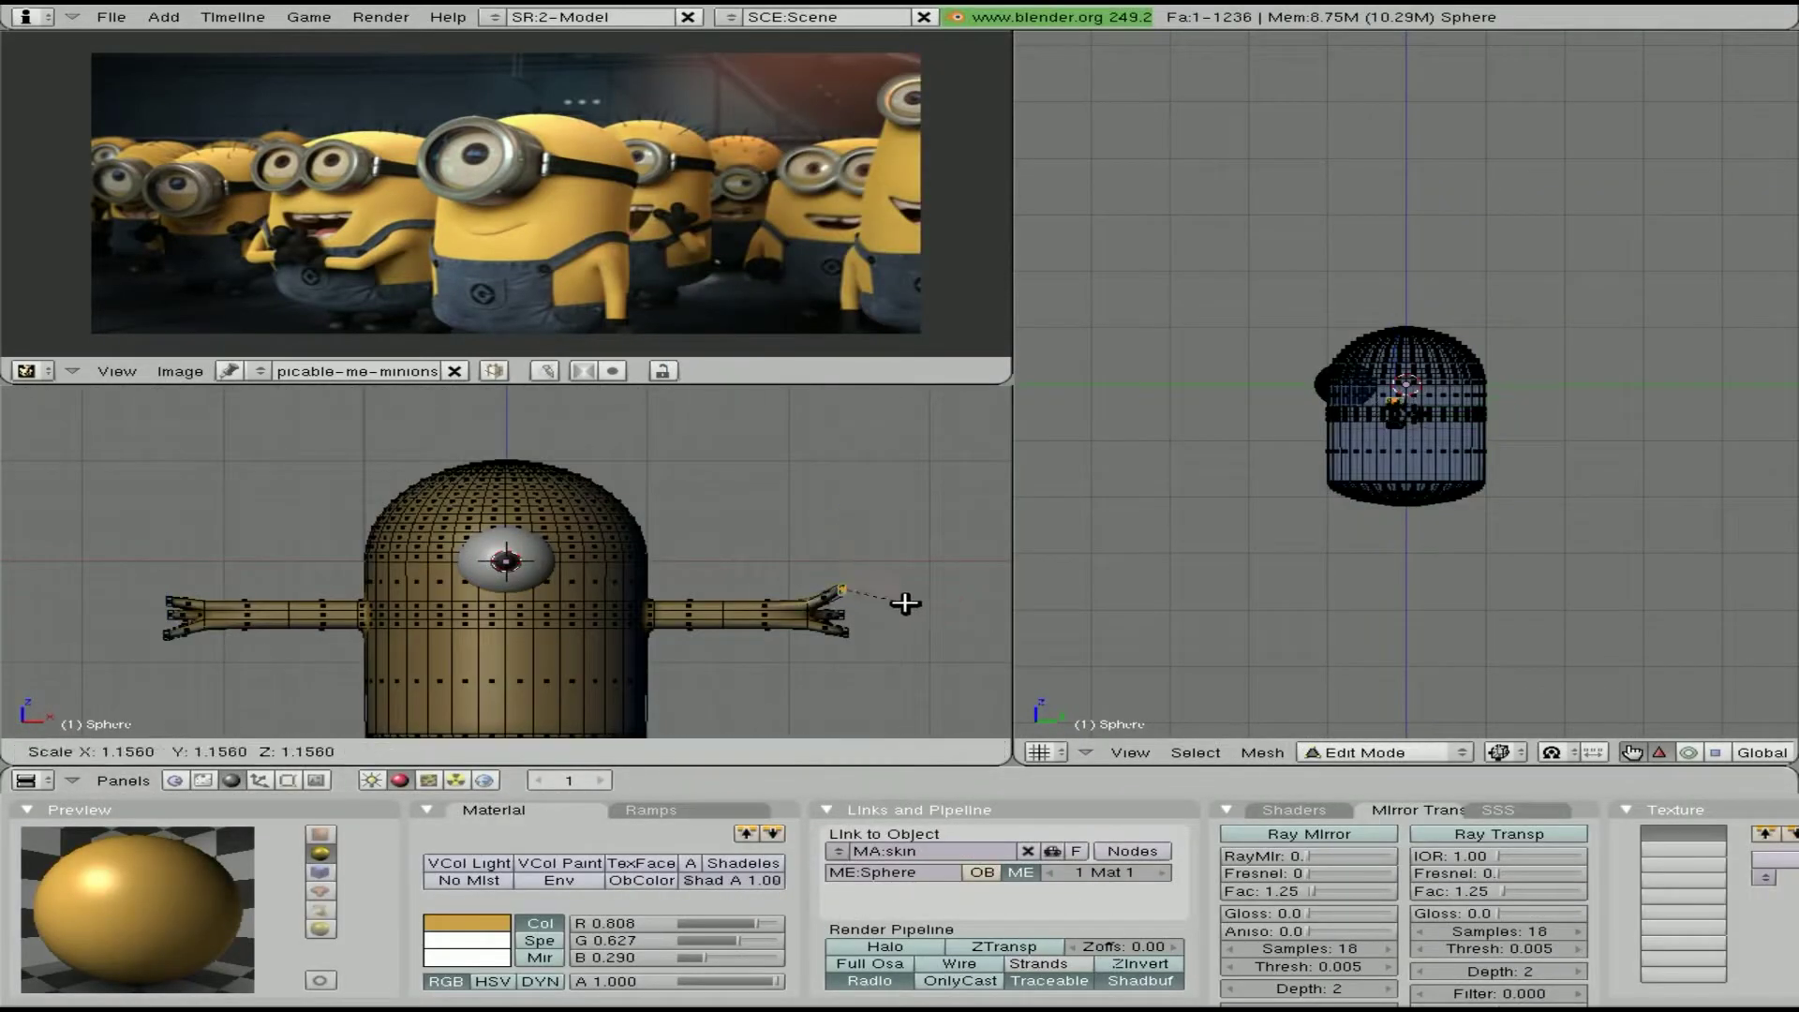
# Resize and reposition the hand faces to splay the fingers
pyautogui.click(904, 603)
pyautogui.scroll(3, 904, 603)
pyautogui.keyDown('shift'); pyautogui.moveTo(843, 630); pyautogui.dragTo(579, 628, button='middle'); pyautogui.keyUp('shift')
pyautogui.click(688, 686)
pyautogui.moveTo(688, 687); pyautogui.dragTo(566, 659, button='middle')
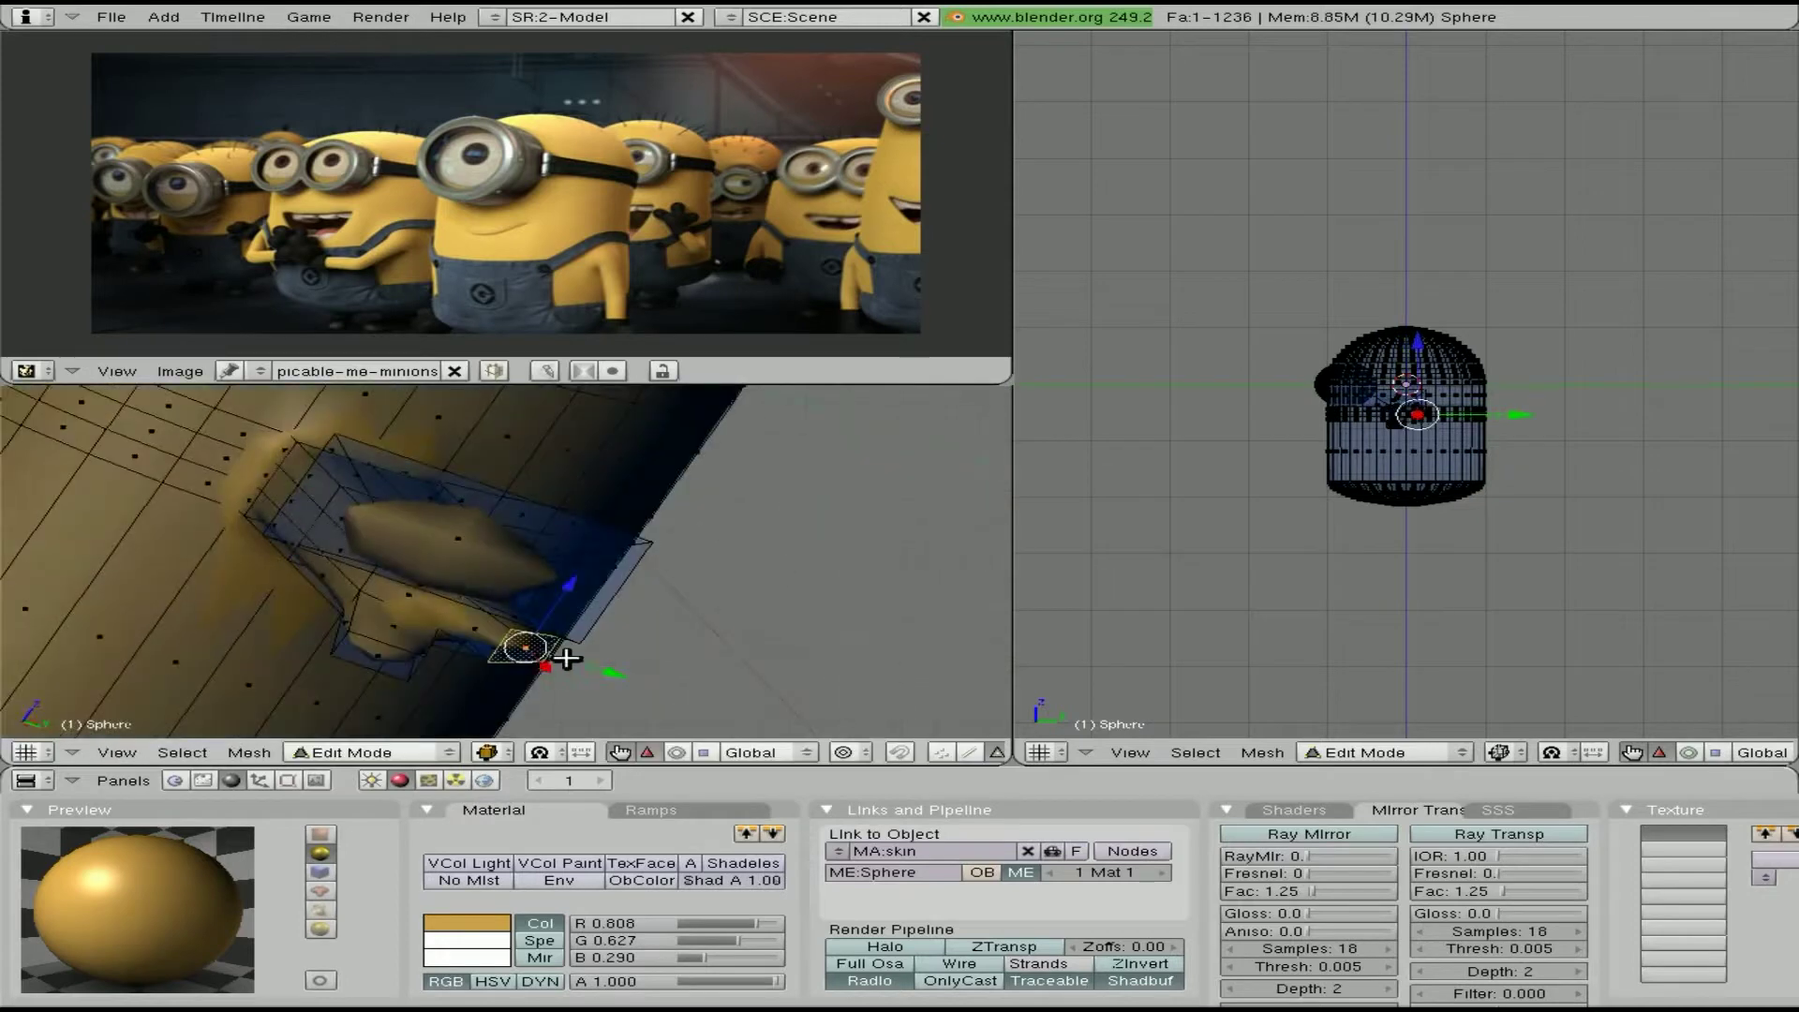
pyautogui.press('KP_1')
pyautogui.press('s')
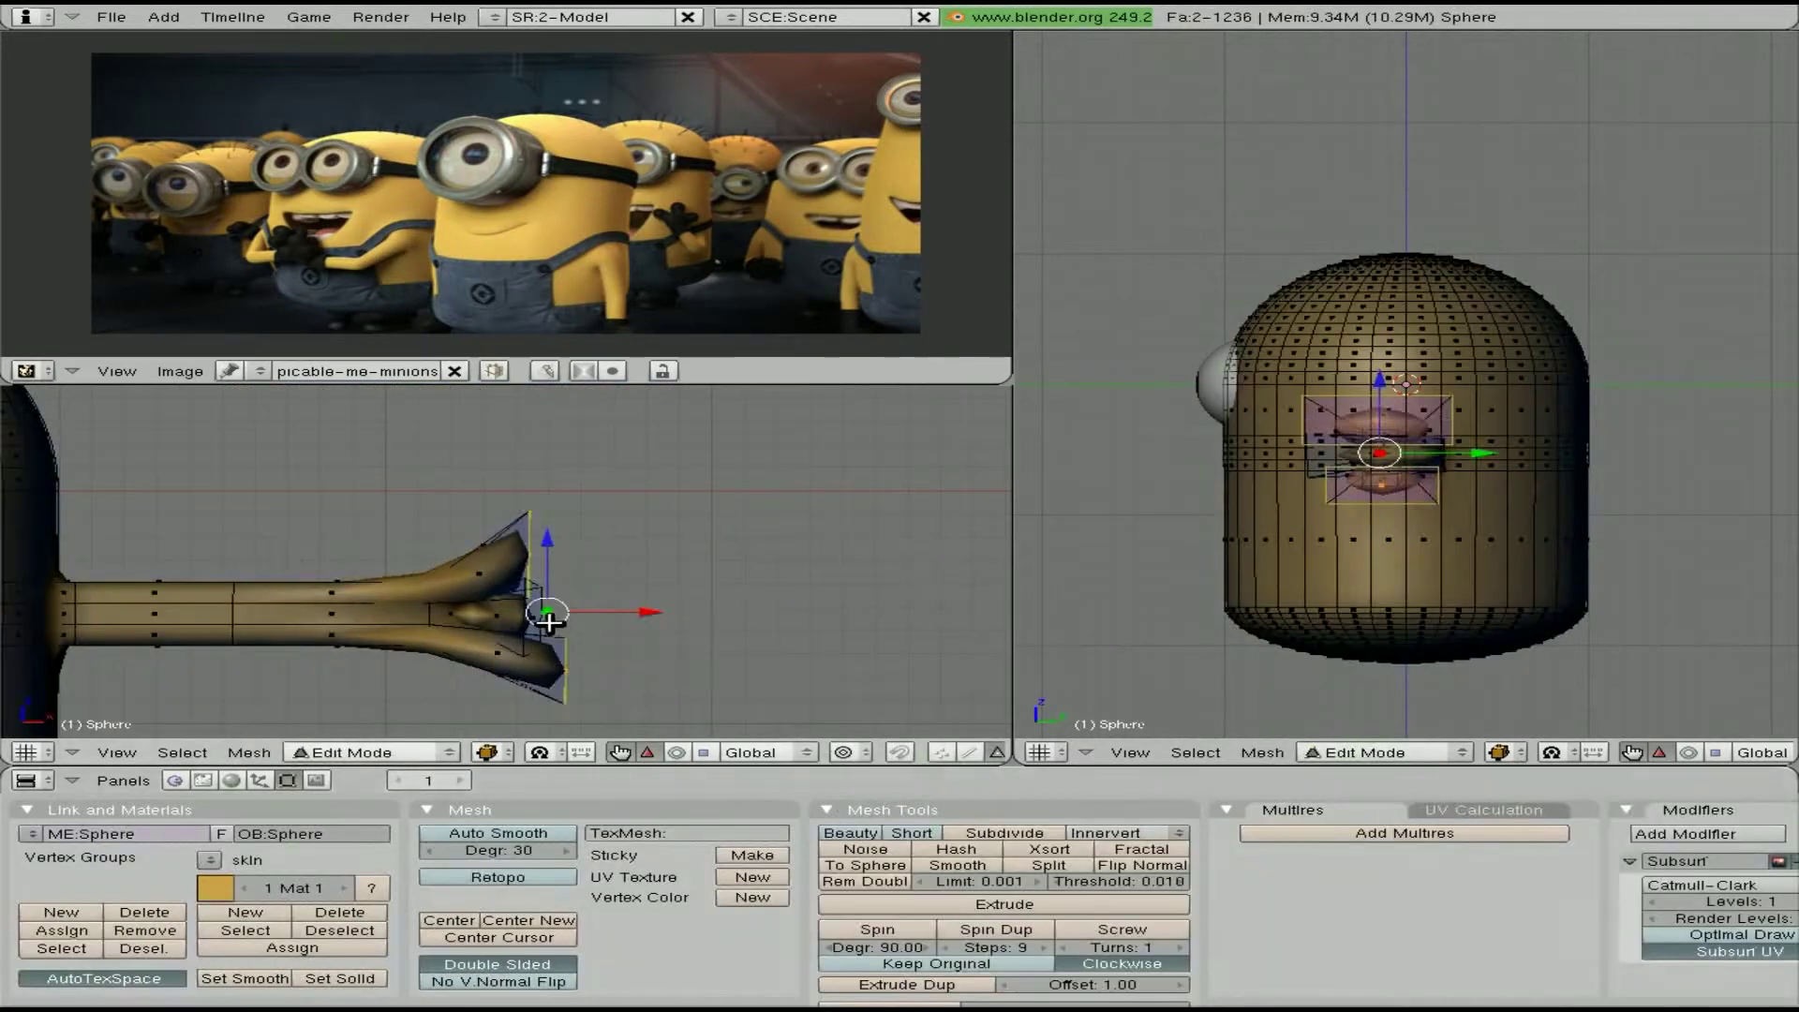
pyautogui.press('a')
# Give the box-selected hand faces the black skin.001 material and add an arm edge loop
pyautogui.hotkey('ctrl', 'r')
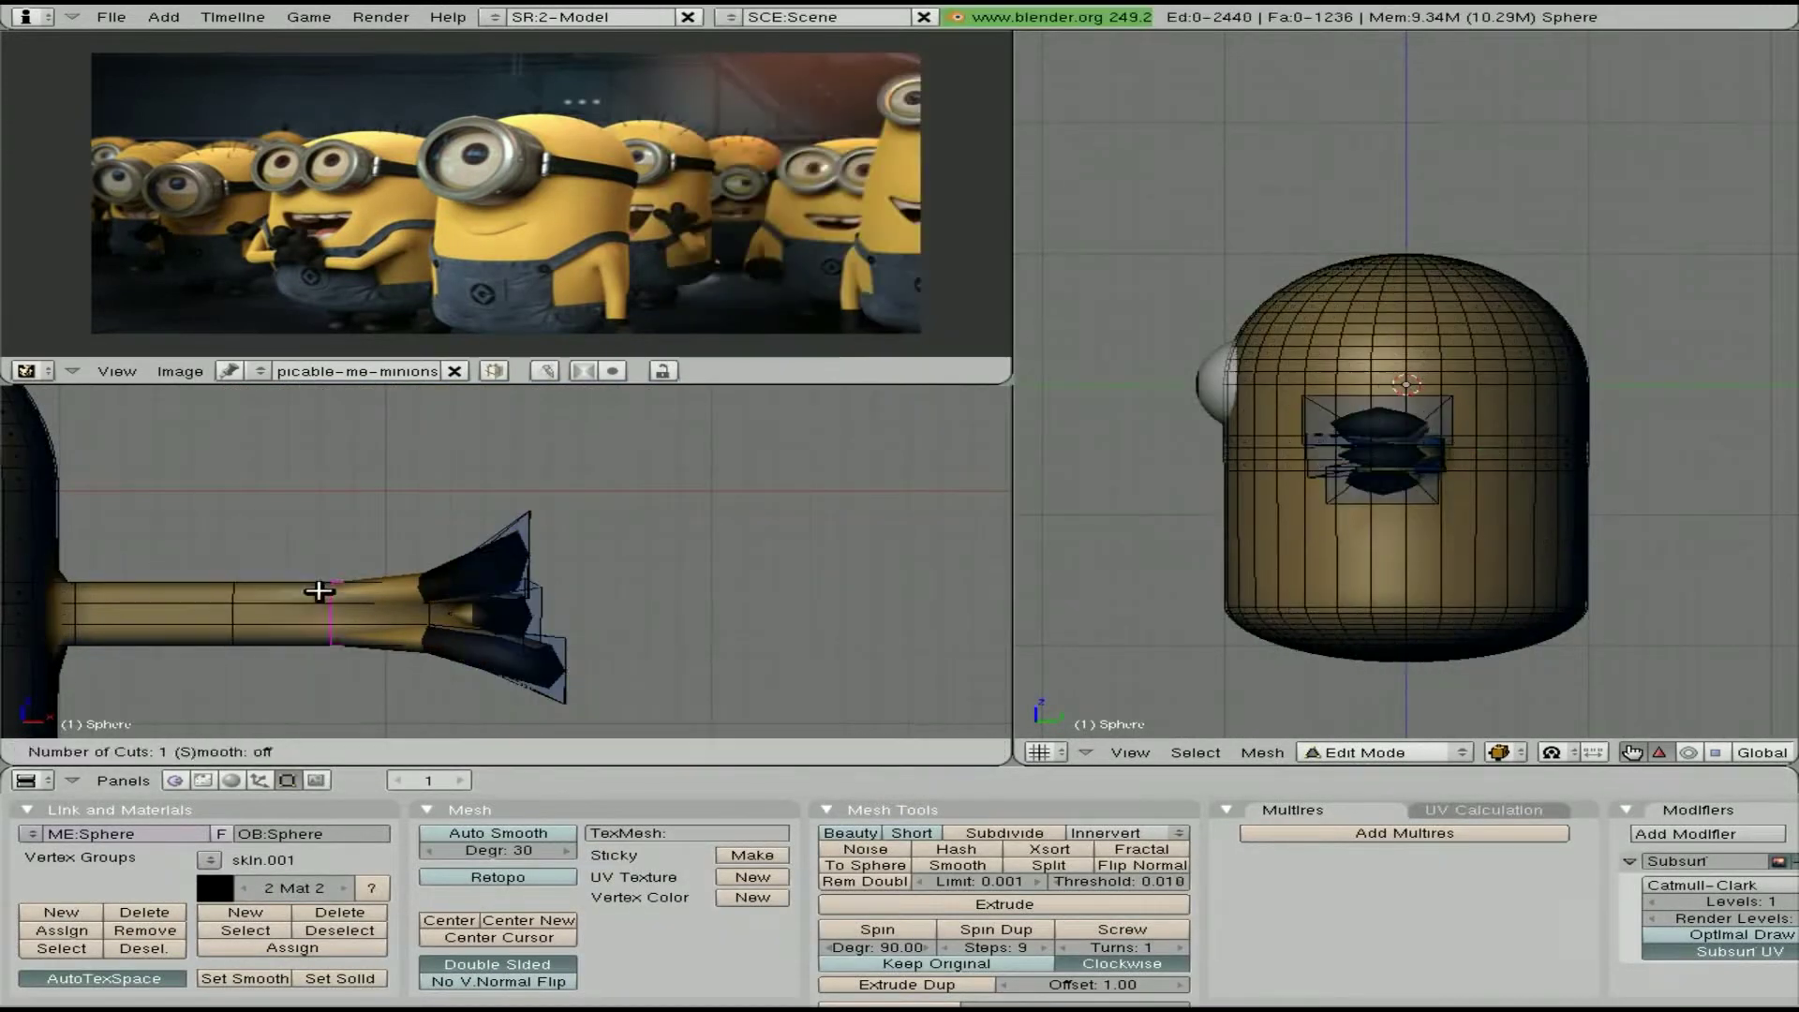
pyautogui.moveTo(528, 668); pyautogui.dragTo(529, 670)
pyautogui.press('F5')
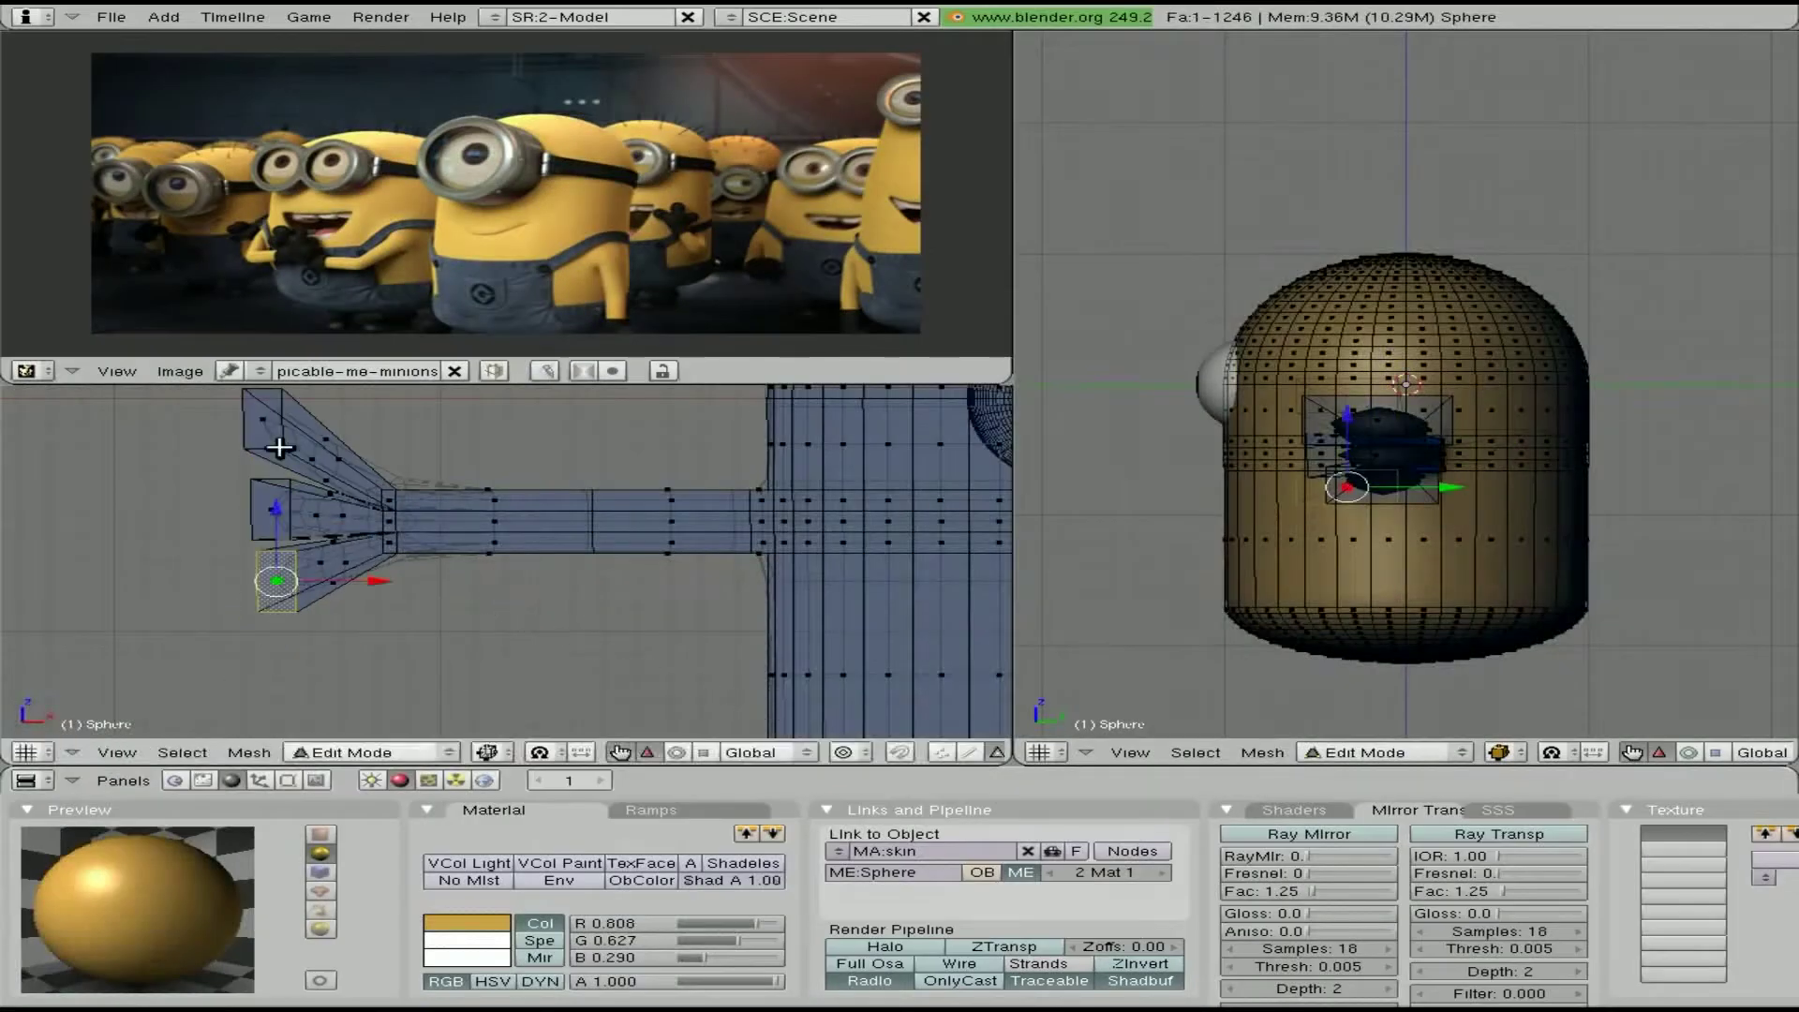
pyautogui.click(460, 512)
pyautogui.click(410, 632)
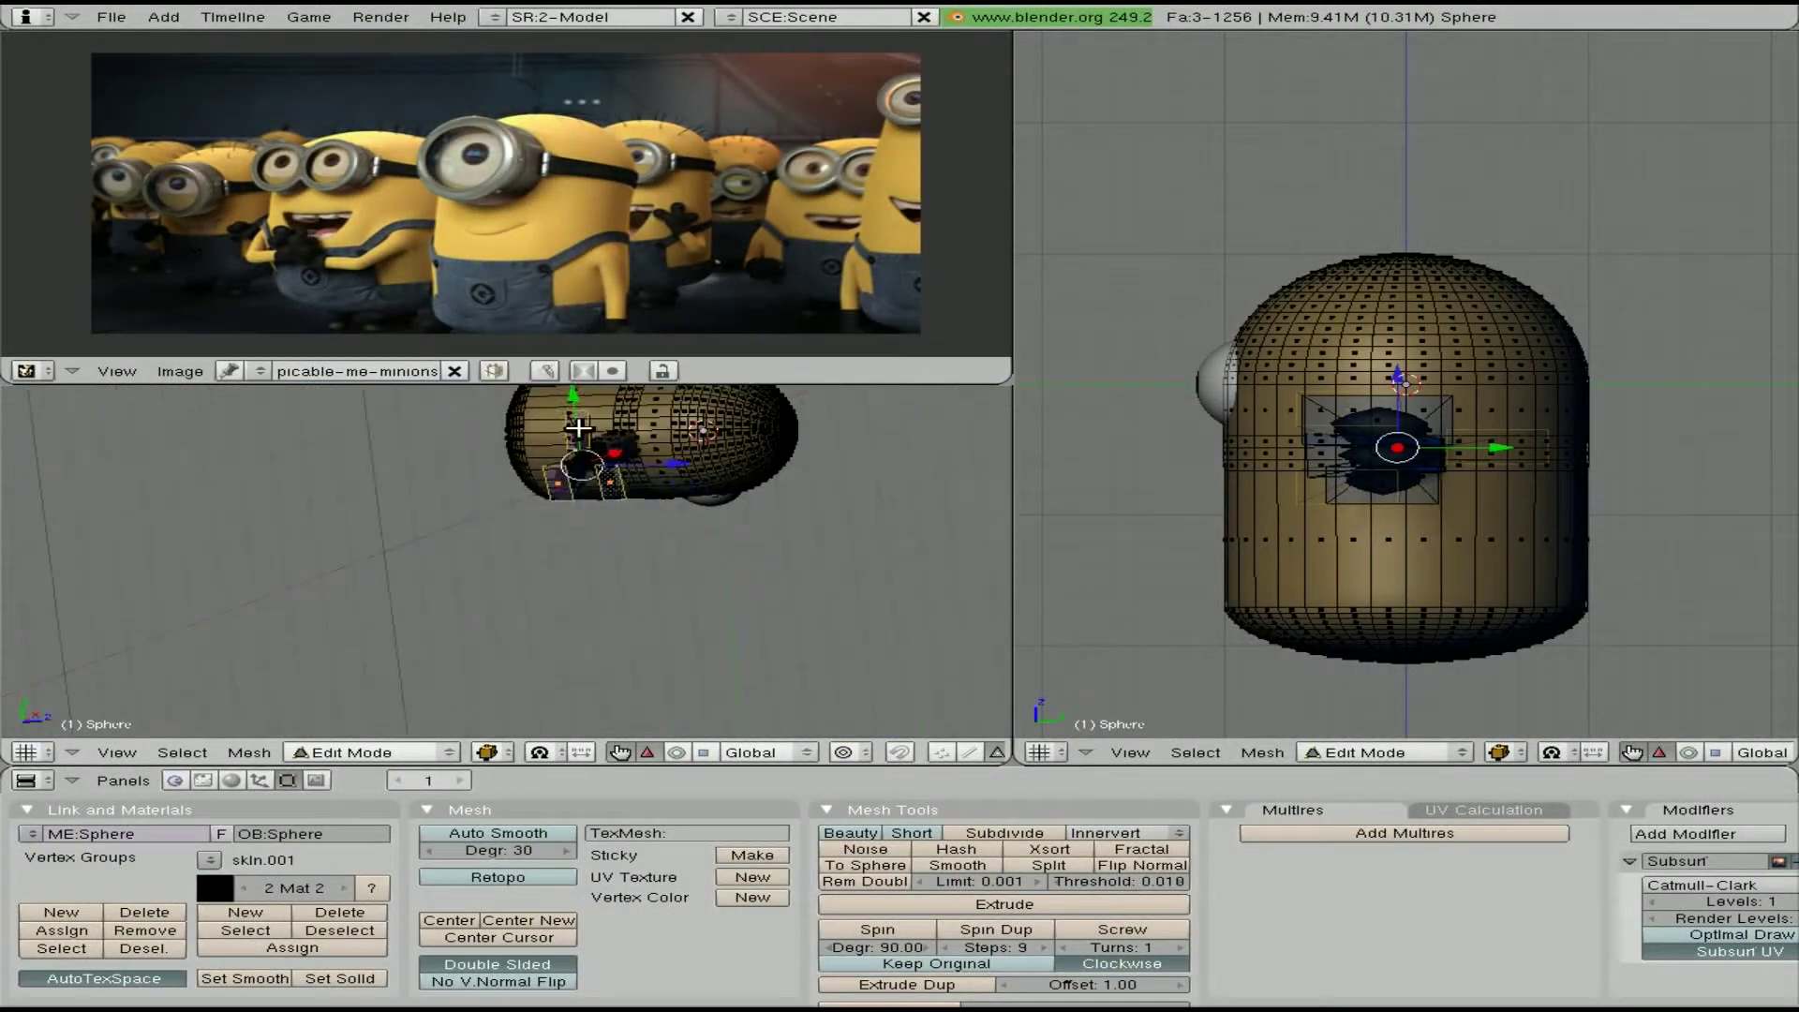
# Move the hand into place, checking it from top and front views and a test render
pyautogui.press('KP_7')
pyautogui.press('g')
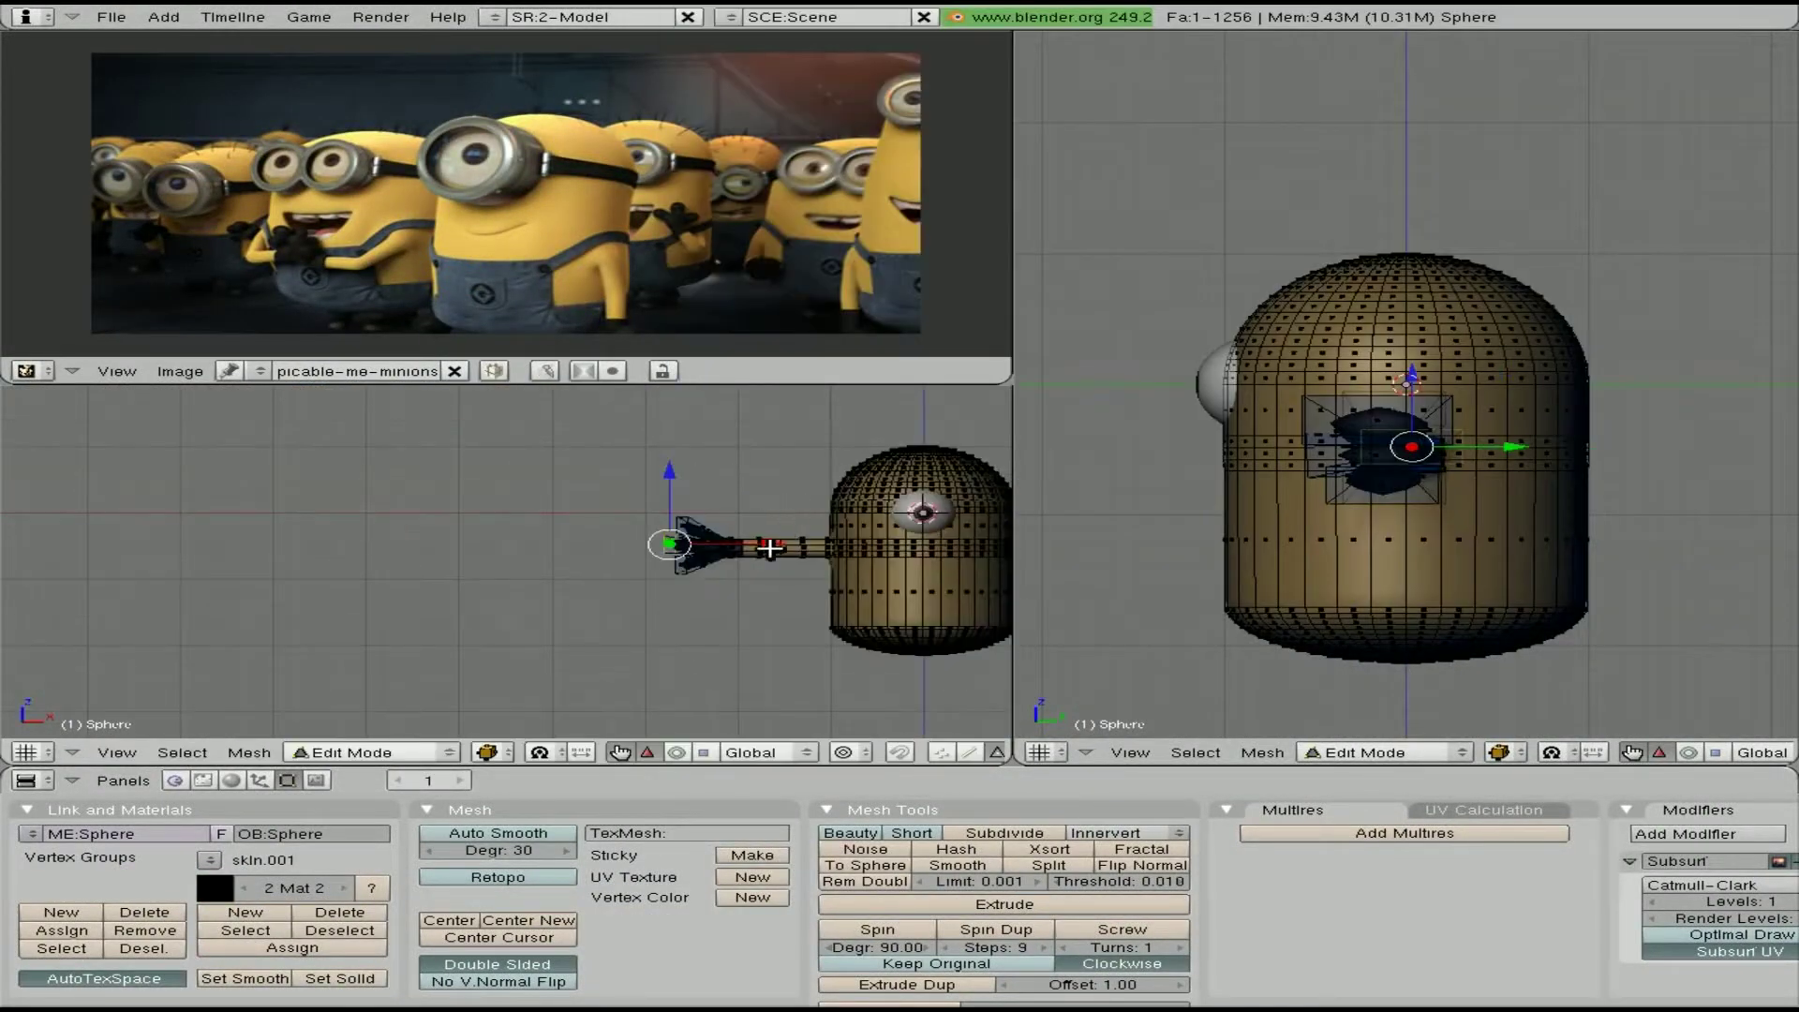
pyautogui.press('KP_1')
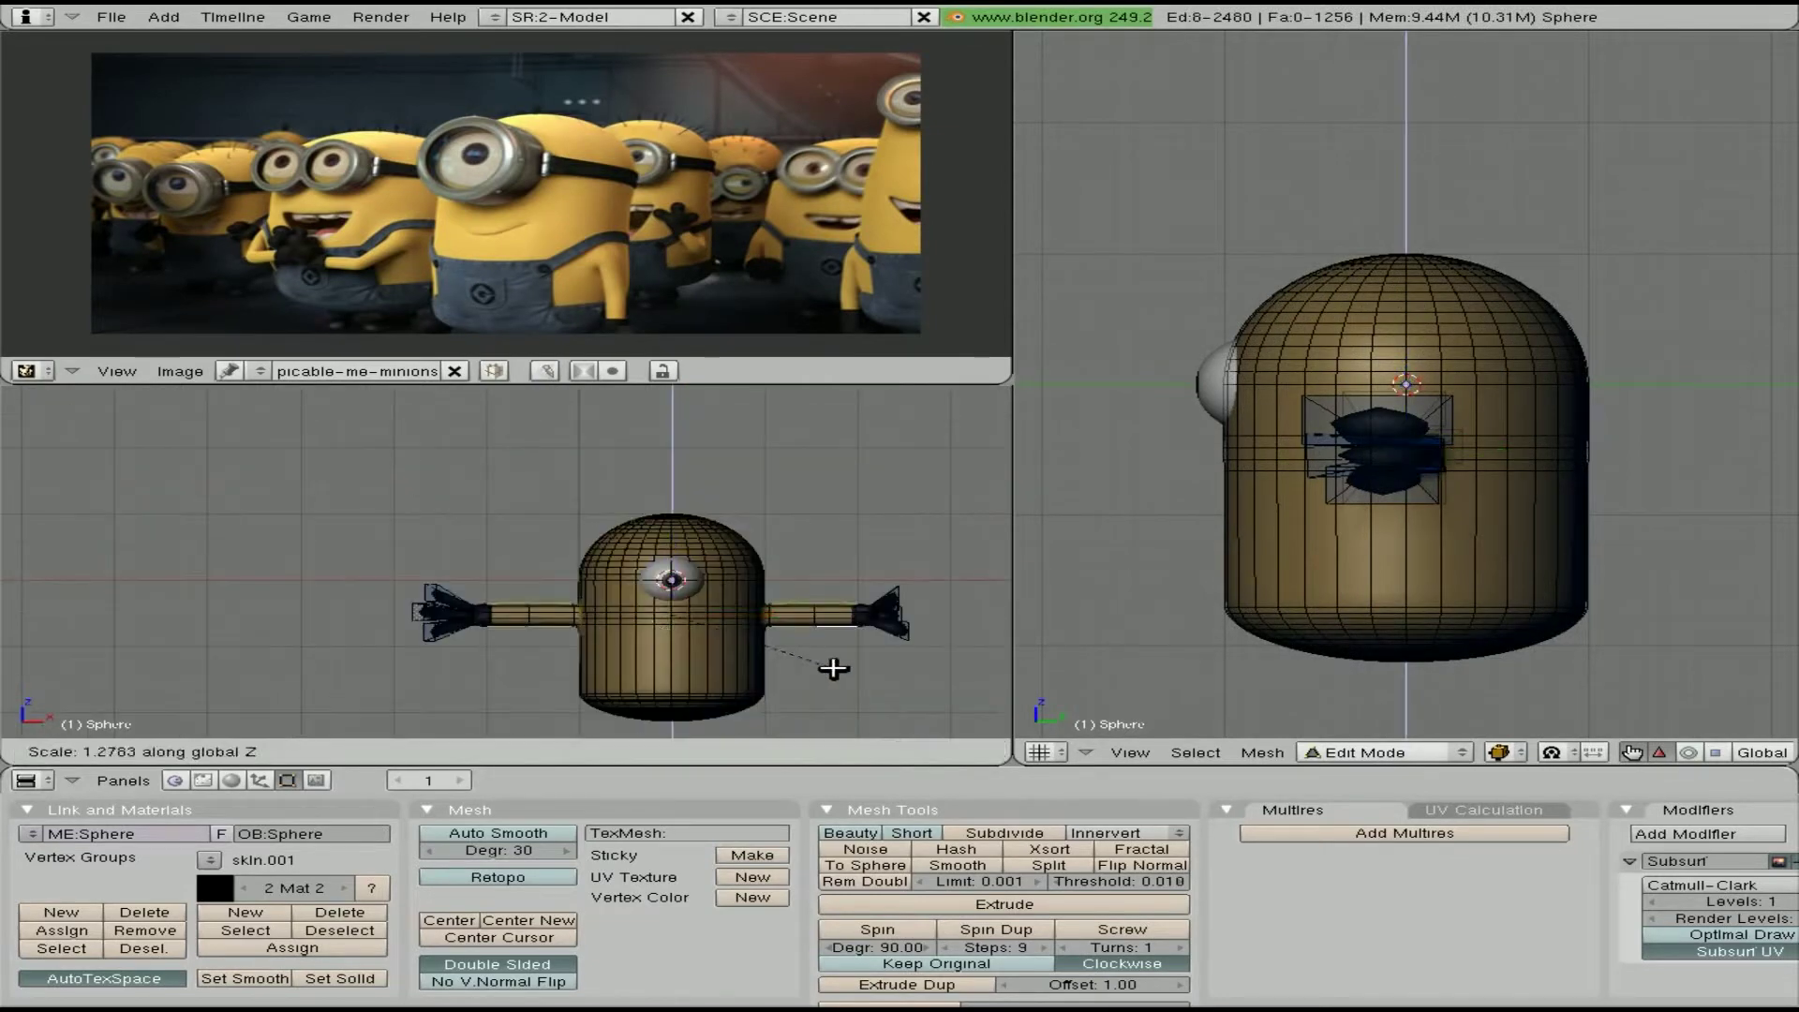
pyautogui.hotkey('ctrl', 'Tab')
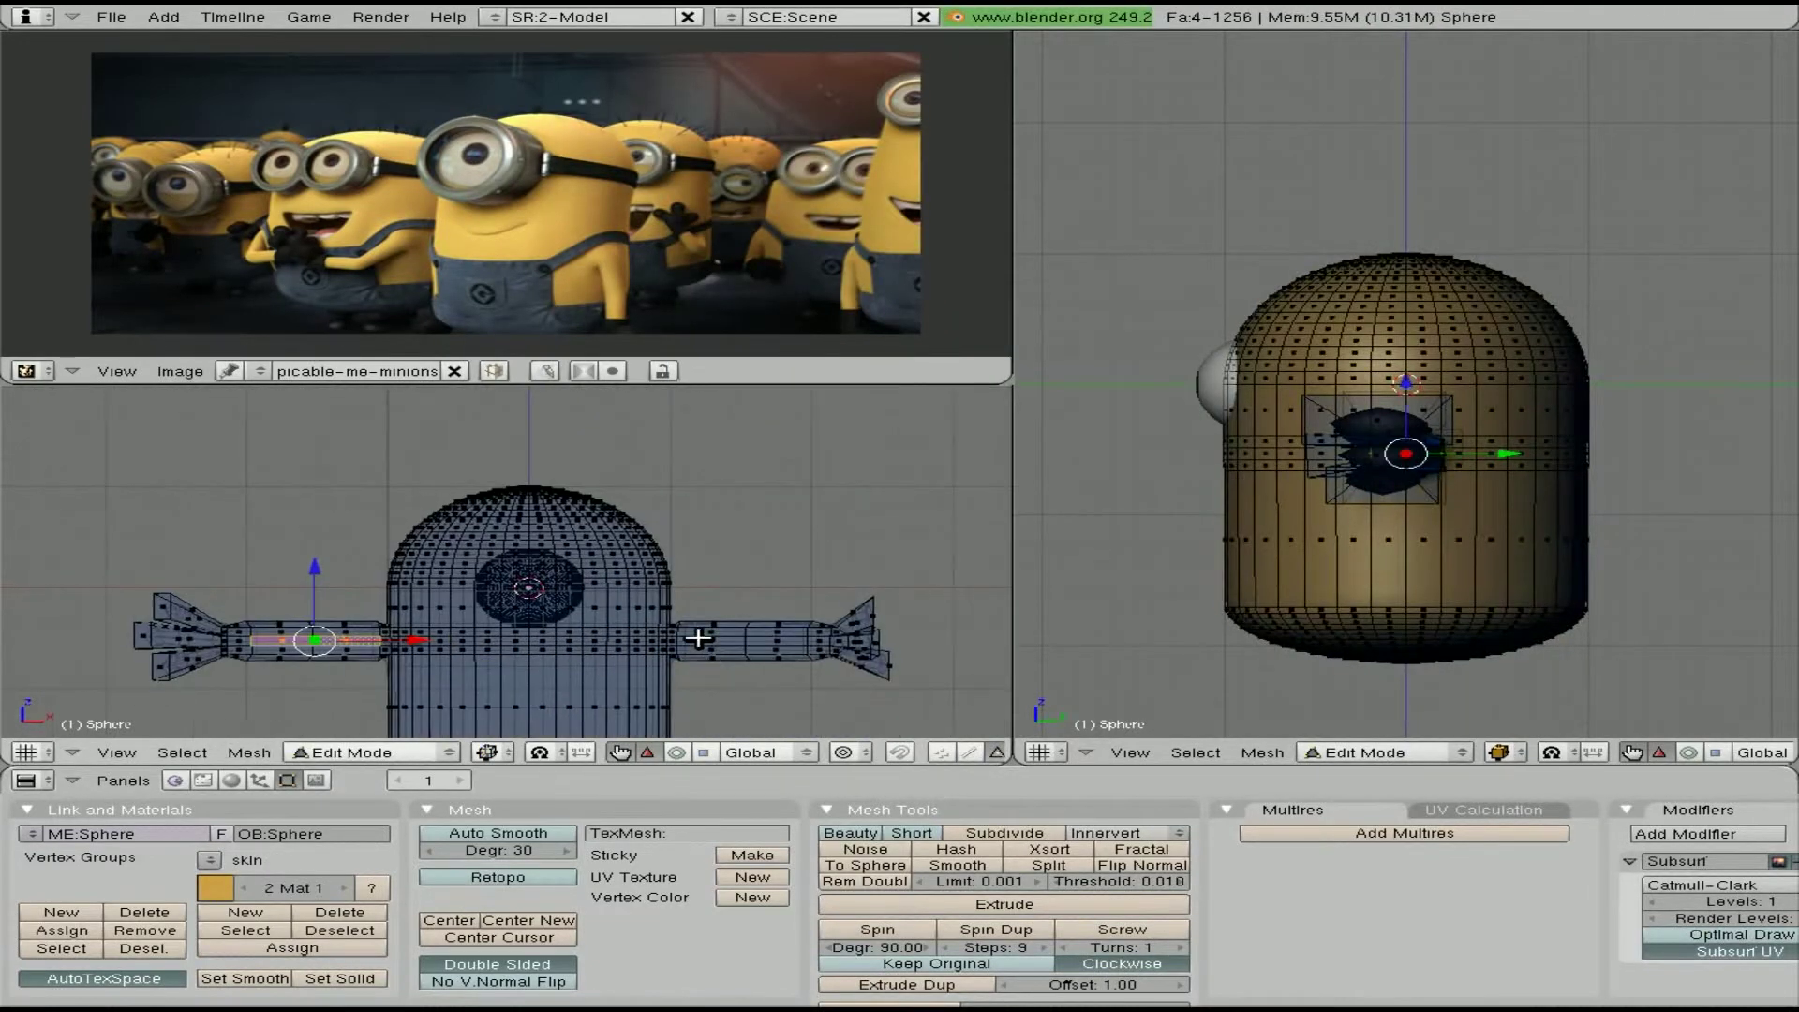
pyautogui.press('Escape')
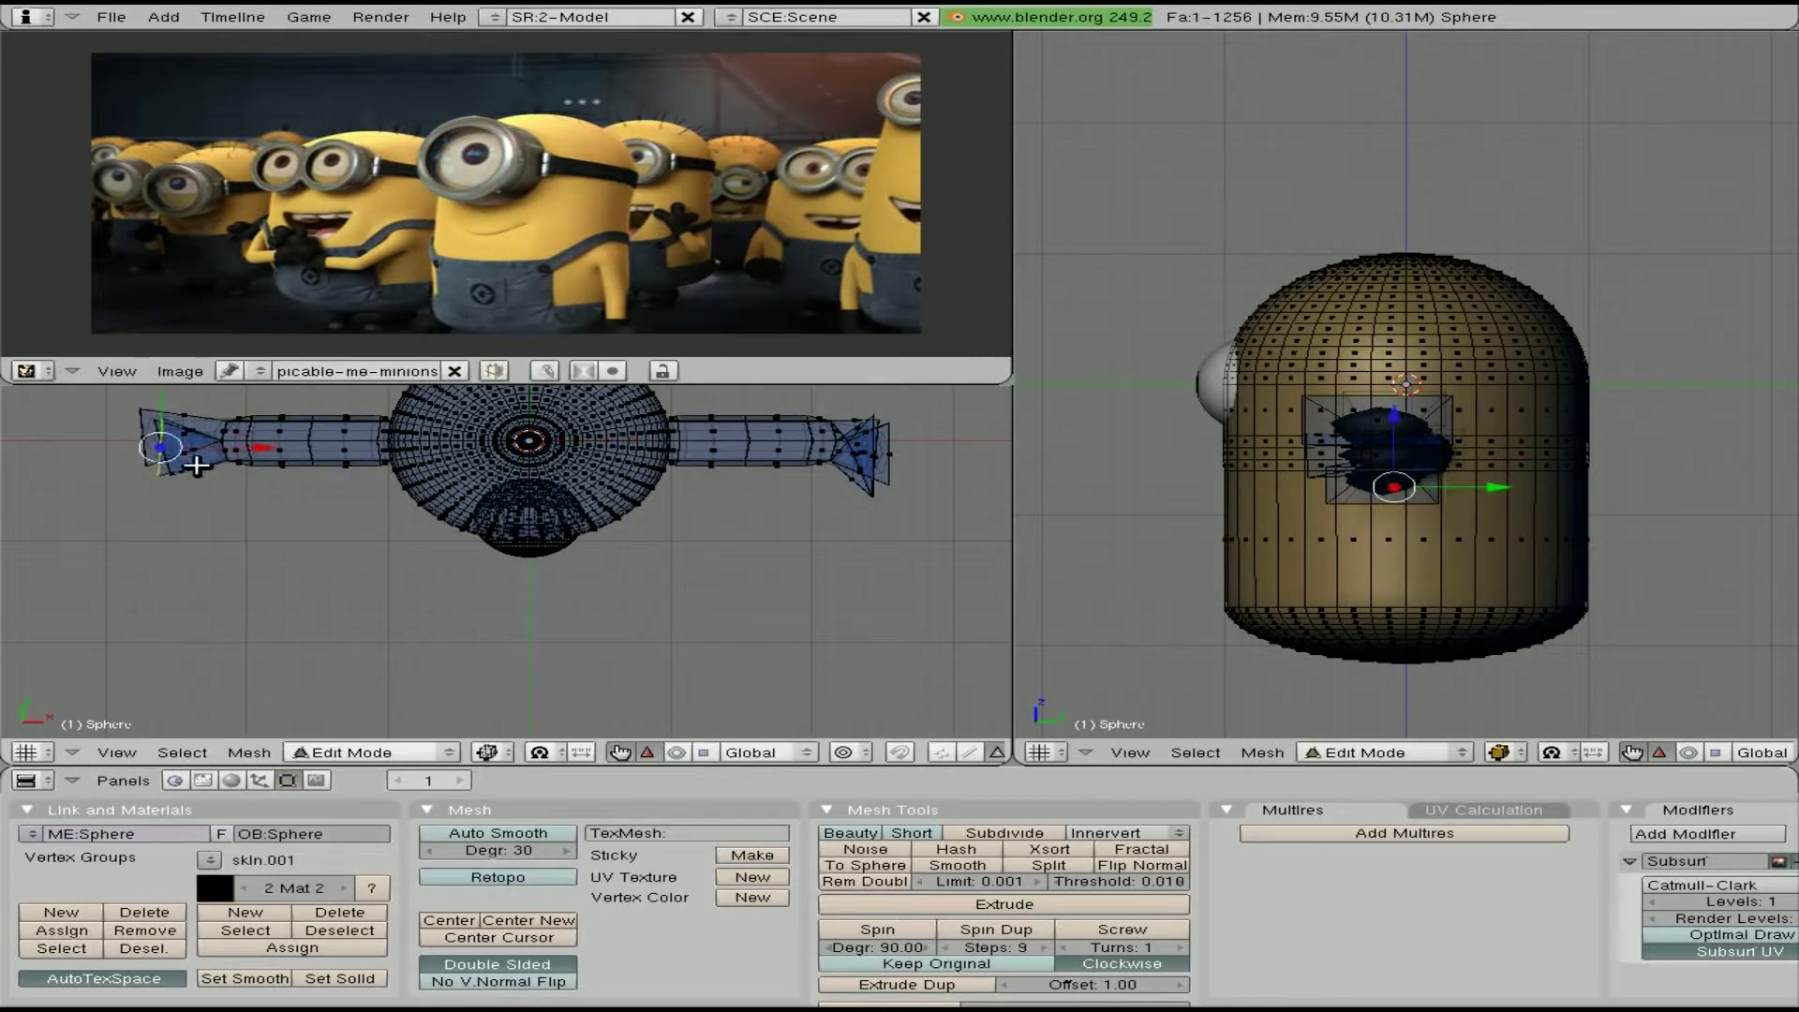
pyautogui.press('KP_1')
pyautogui.scroll(3, 746, 516)
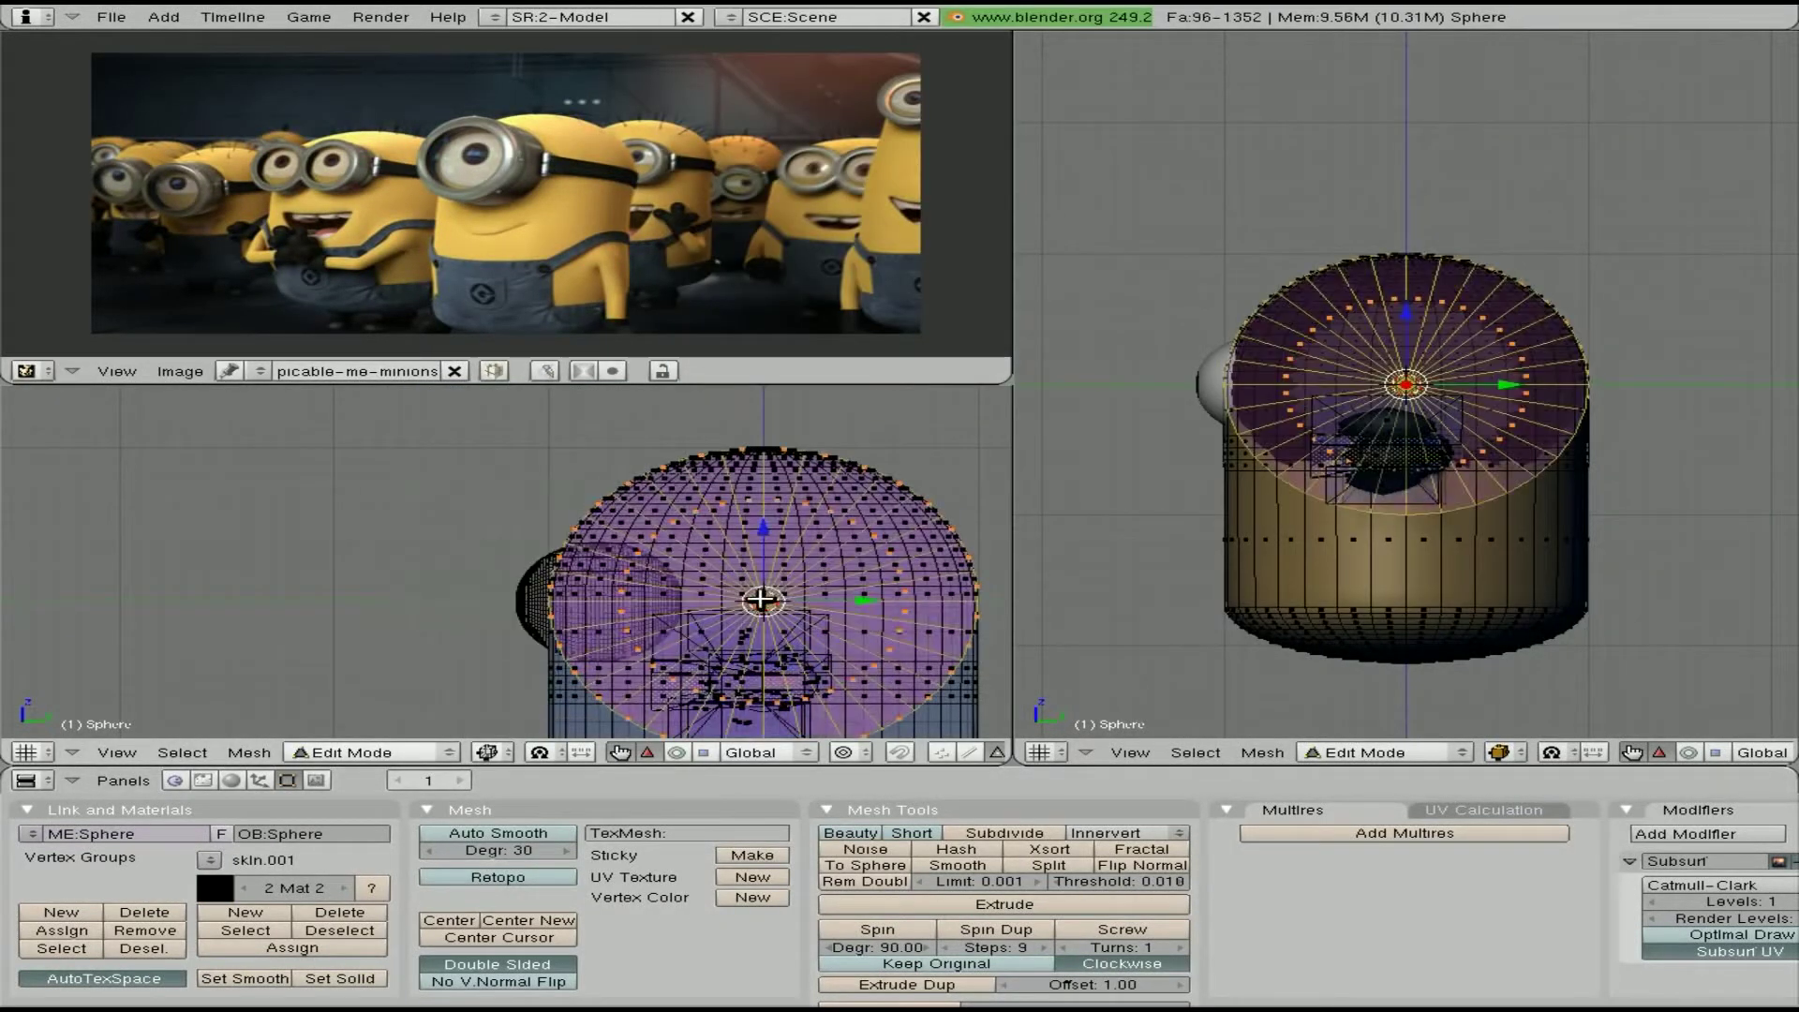
# Add a cylinder, flatten it along Z, then erase it
pyautogui.press('Tab')
pyautogui.click(1056, 675)
pyautogui.press('s')
pyautogui.press('z')
pyautogui.click(817, 619)
pyautogui.press('KP_7')
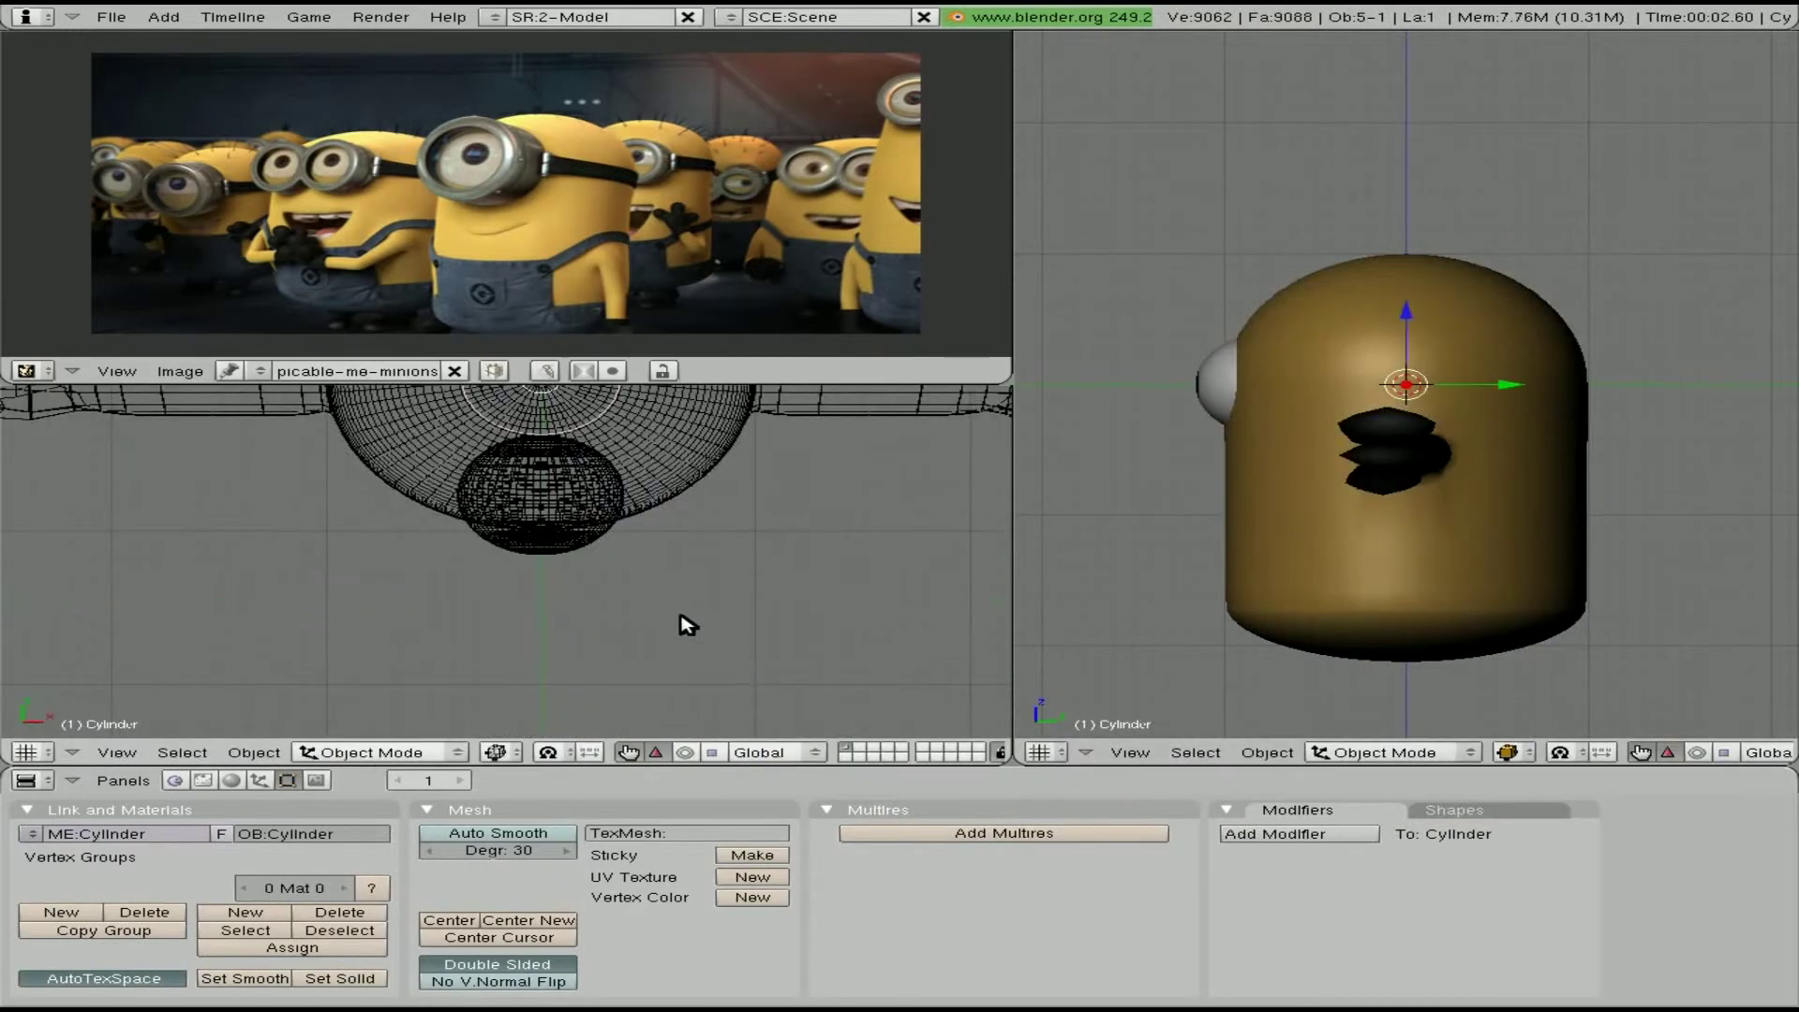
pyautogui.press('Tab')
pyautogui.click(581, 596)
# Add an open-ended tube and extrude its edges to form the goggle rim
pyautogui.press('Tab')
pyautogui.press('space')
pyautogui.click(896, 650)
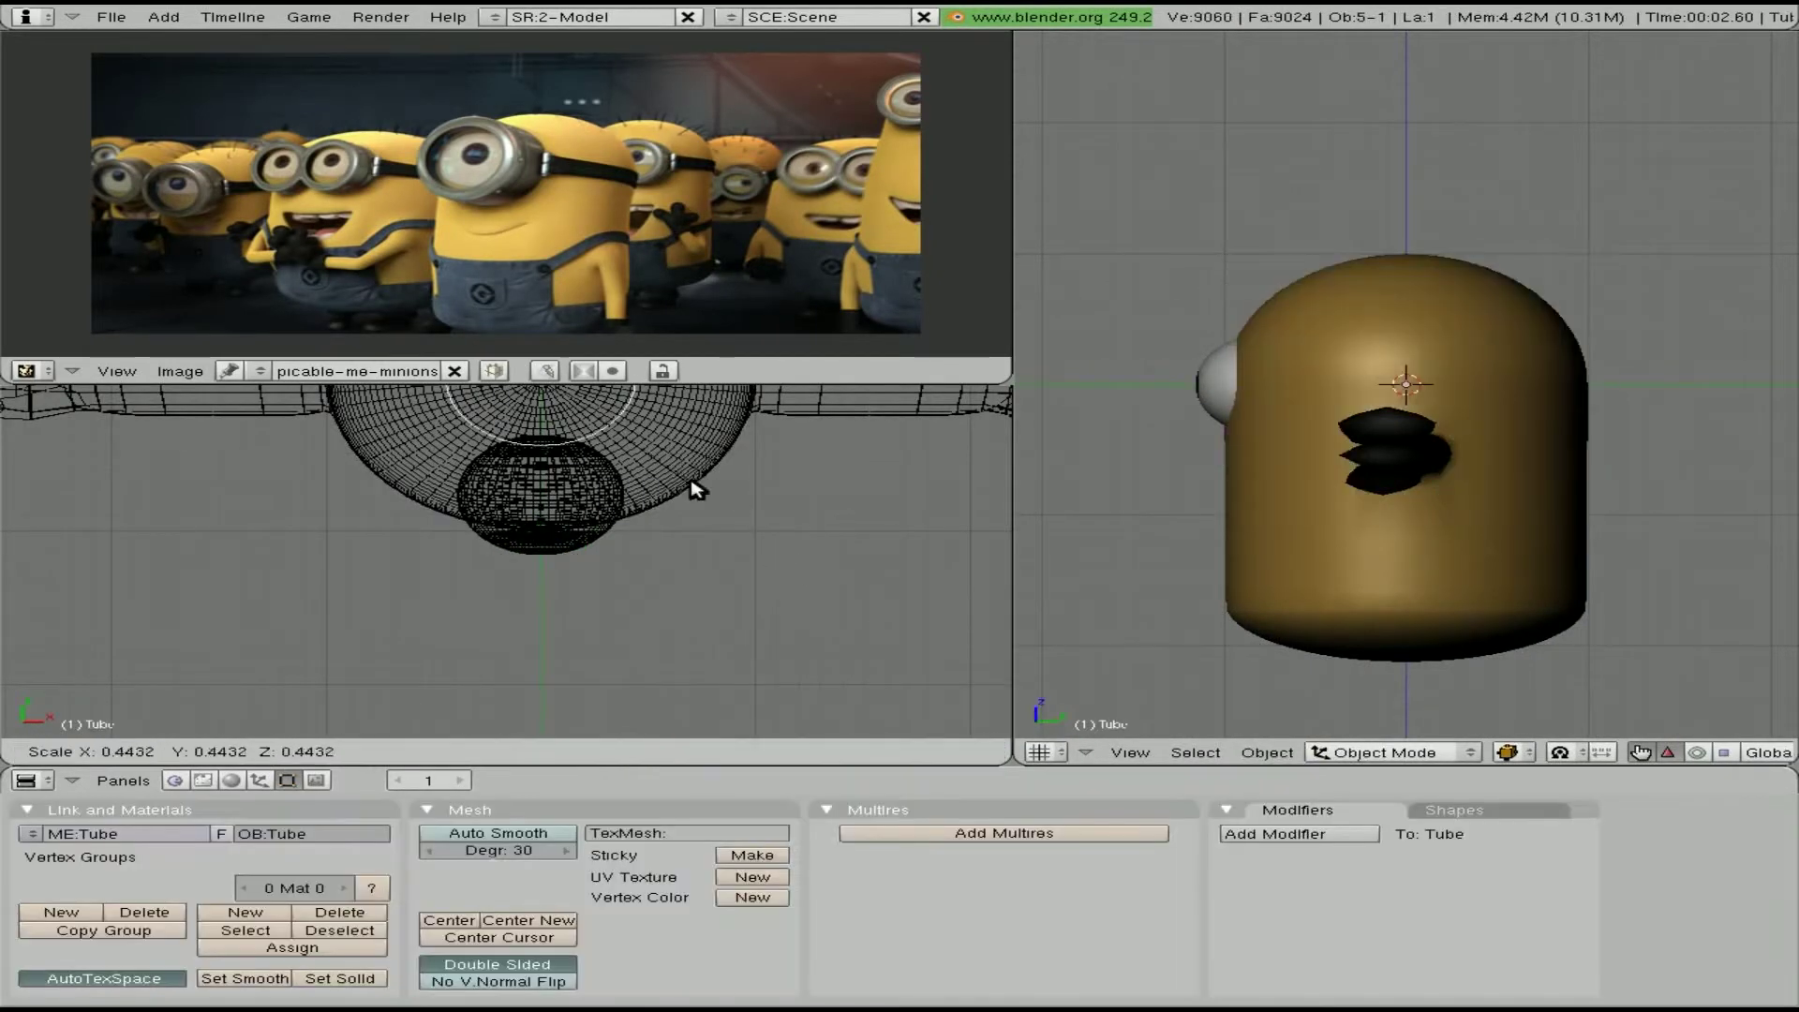
pyautogui.press('KP_1')
pyautogui.press('e')
pyautogui.click(693, 560)
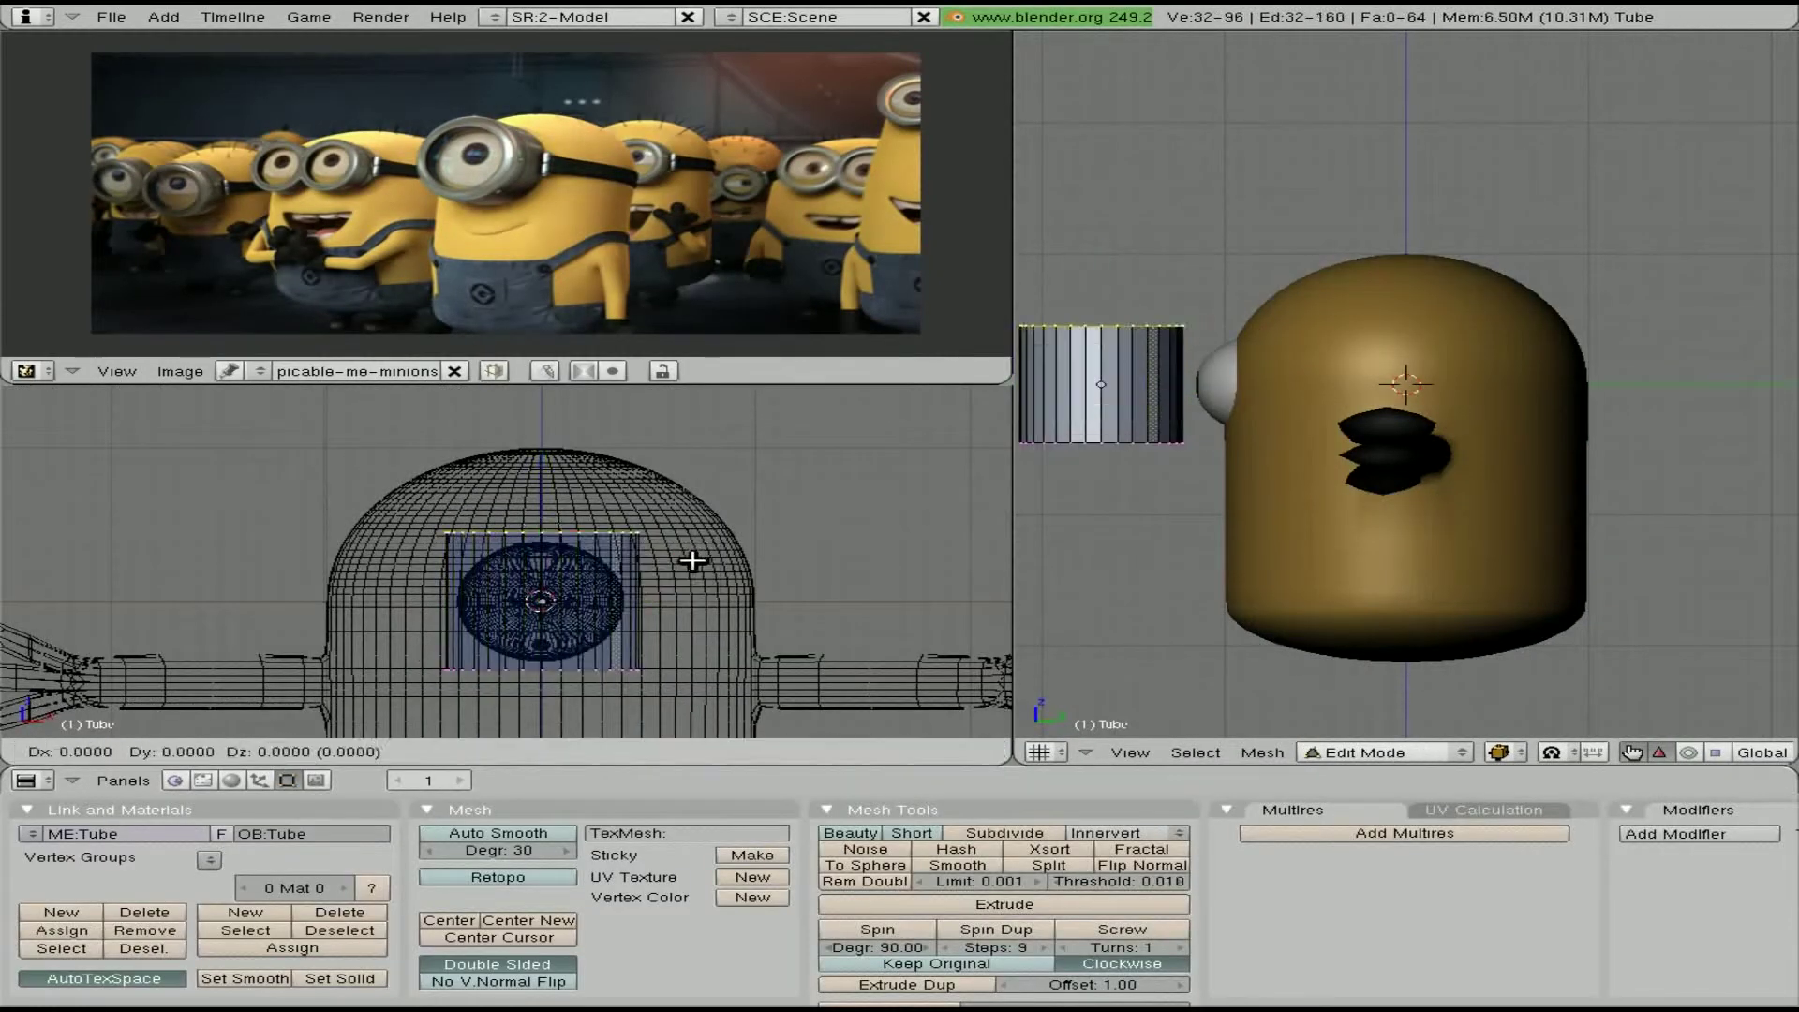
pyautogui.rightClick(734, 579)
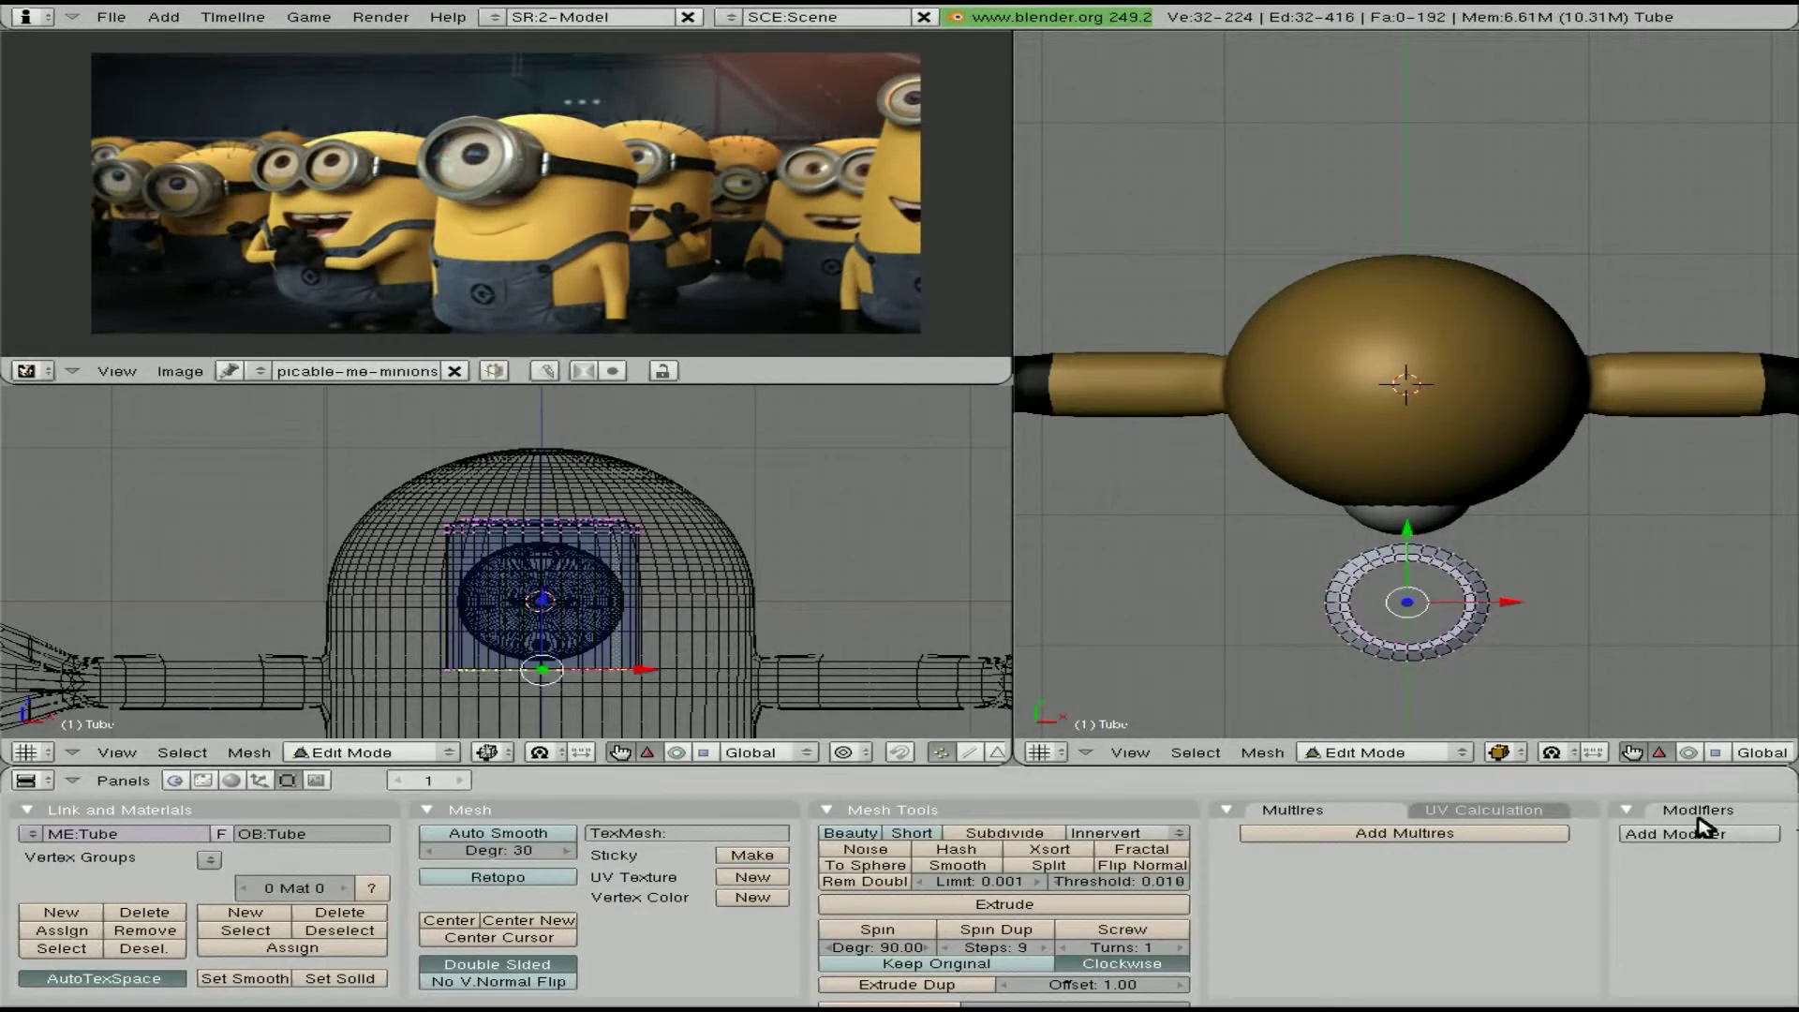
# Smooth and squash the ring with Subsurf and give it a grey material sampled from the reference
pyautogui.press('Tab')
pyautogui.hotkey('ctrl', '1')
pyautogui.click(643, 660)
pyautogui.press('Tab')
pyautogui.press('Tab')
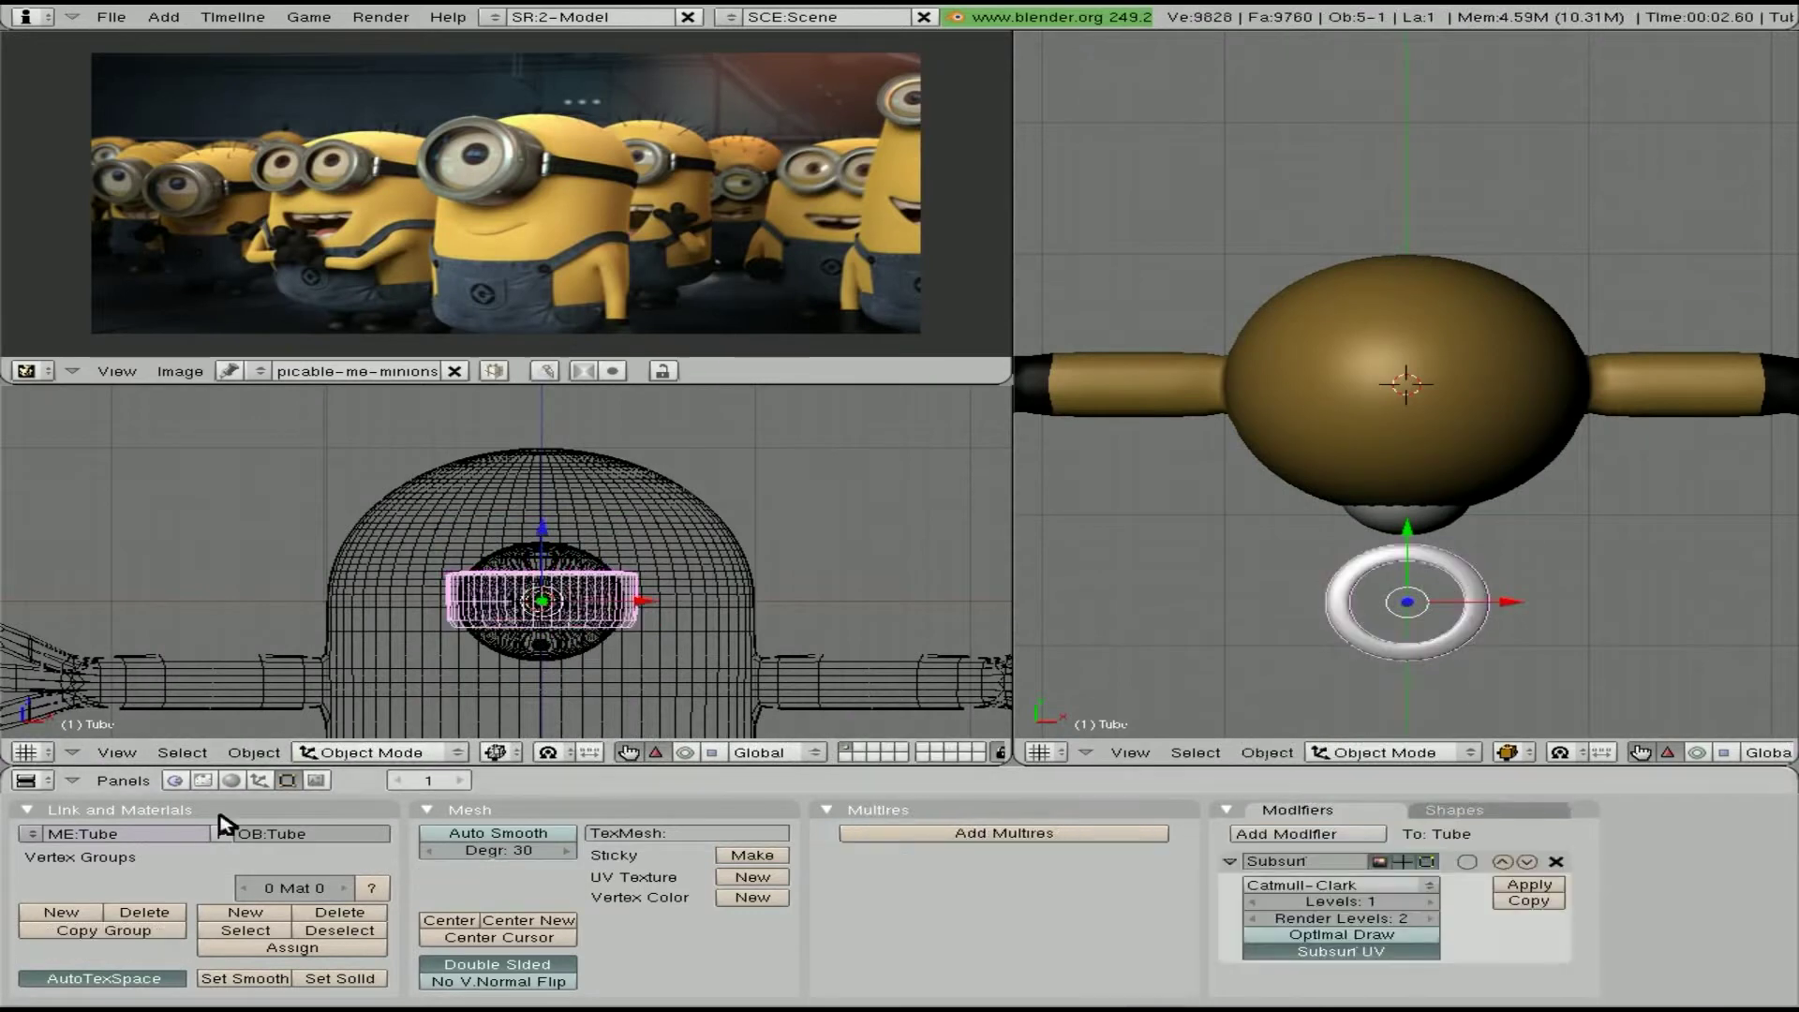
pyautogui.click(231, 779)
pyautogui.click(467, 922)
pyautogui.click(808, 756)
pyautogui.click(513, 161)
pyautogui.click(466, 922)
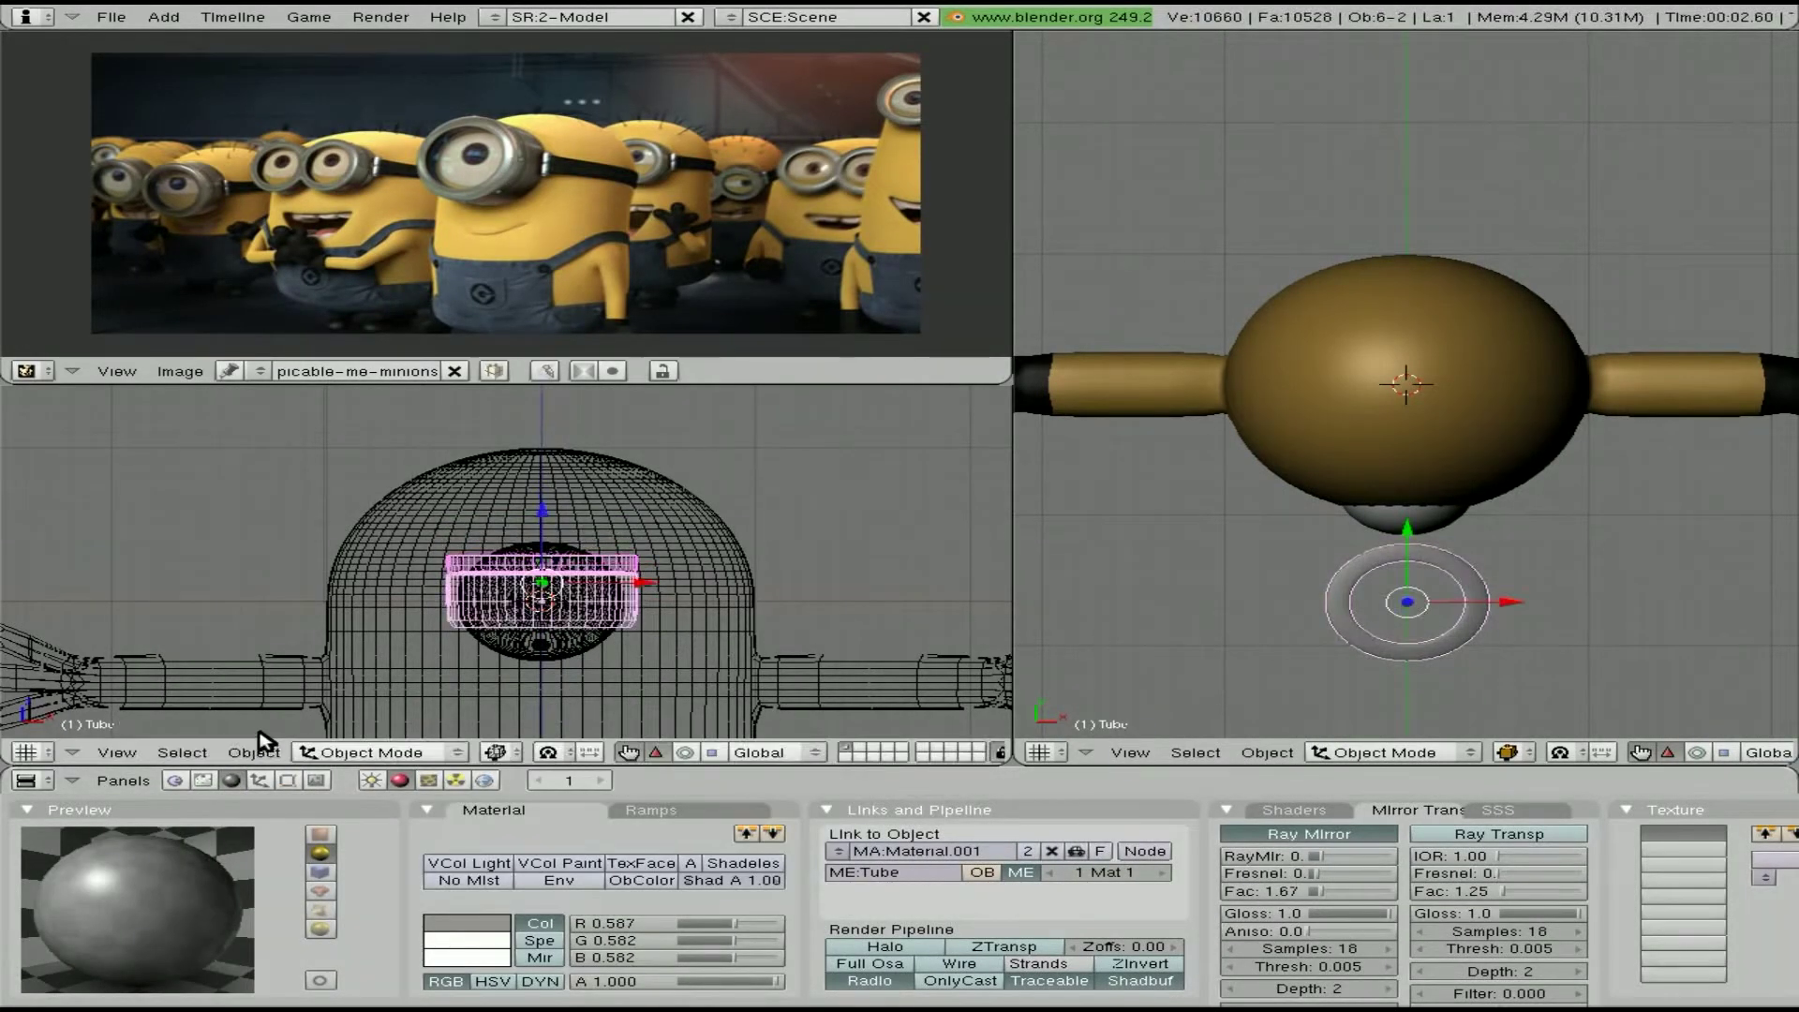
# Rotate the goggle ring 90° about X and move it over the eye in side view
pyautogui.press('r')
pyautogui.press('x')
pyautogui.press('9')
pyautogui.press('0')
pyautogui.press('Return')
pyautogui.press('KP_3')
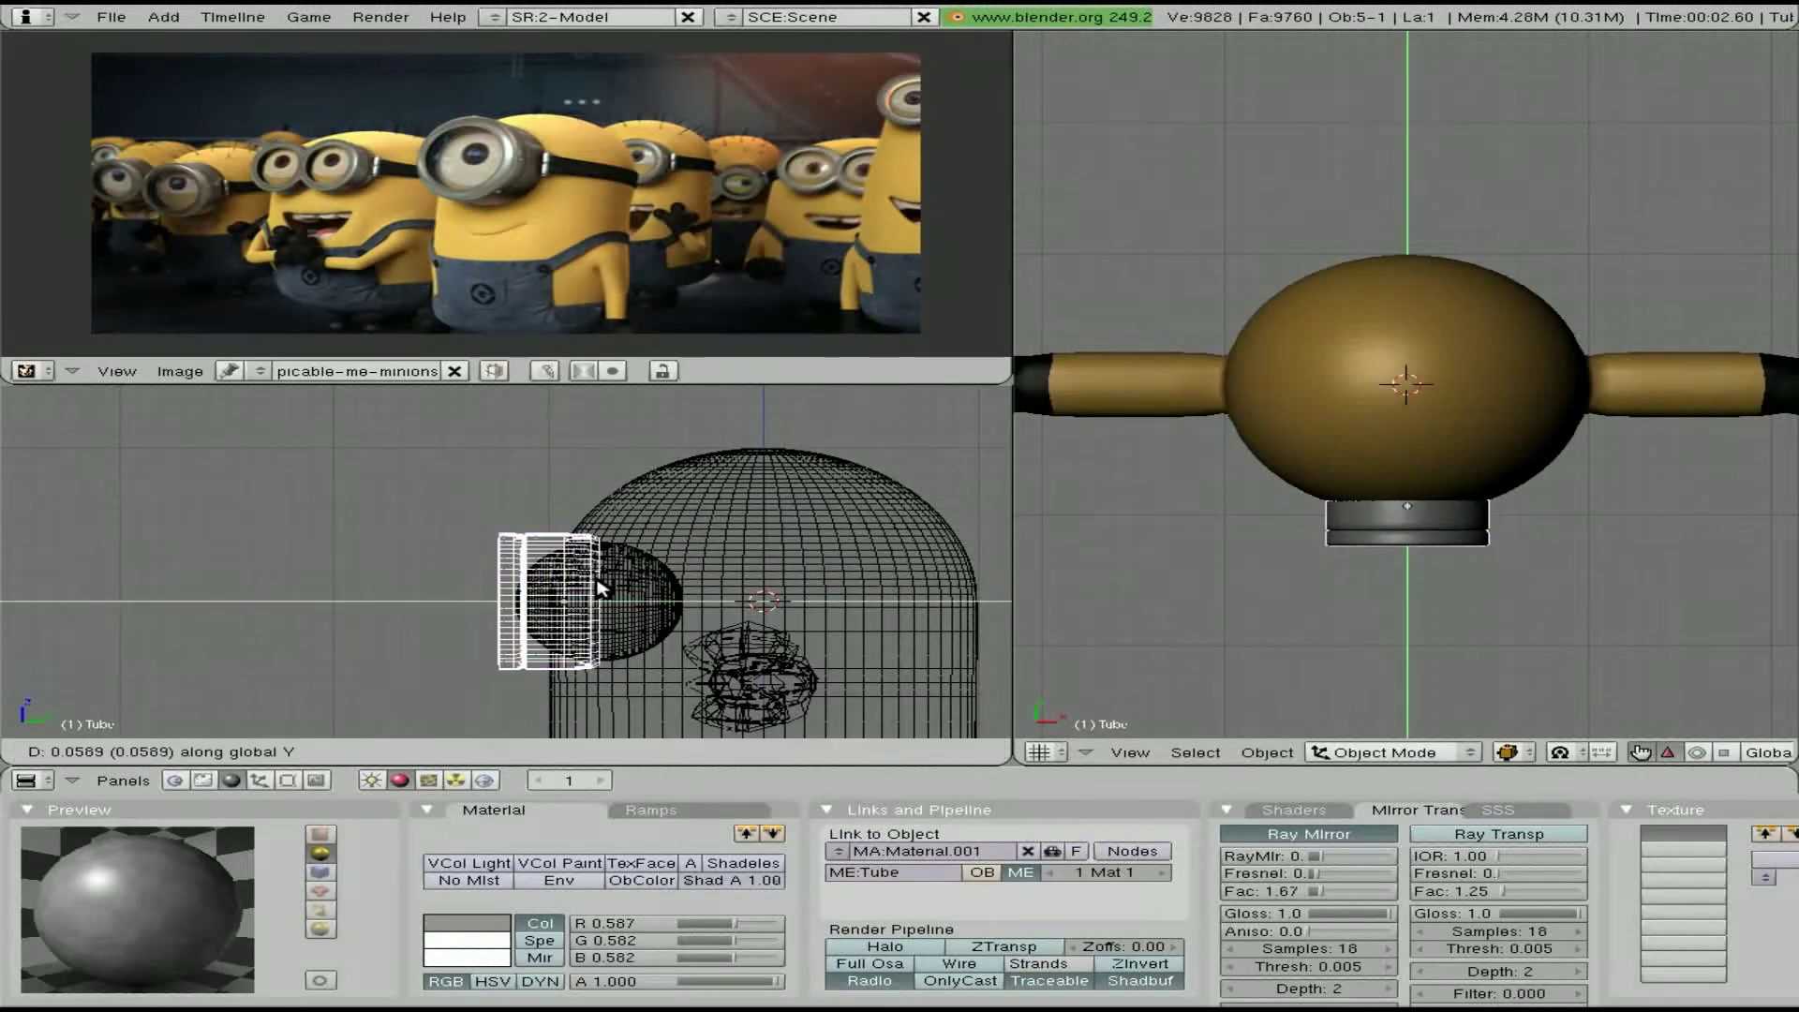
pyautogui.click(600, 588)
# Render a test image, then return to front view and show the world settings
pyautogui.press('F12')
pyautogui.press('Escape')
pyautogui.press('KP_1')
pyautogui.press('F8')
# Scale up the white eyeball and check it in a side-view render
pyautogui.press('F12')
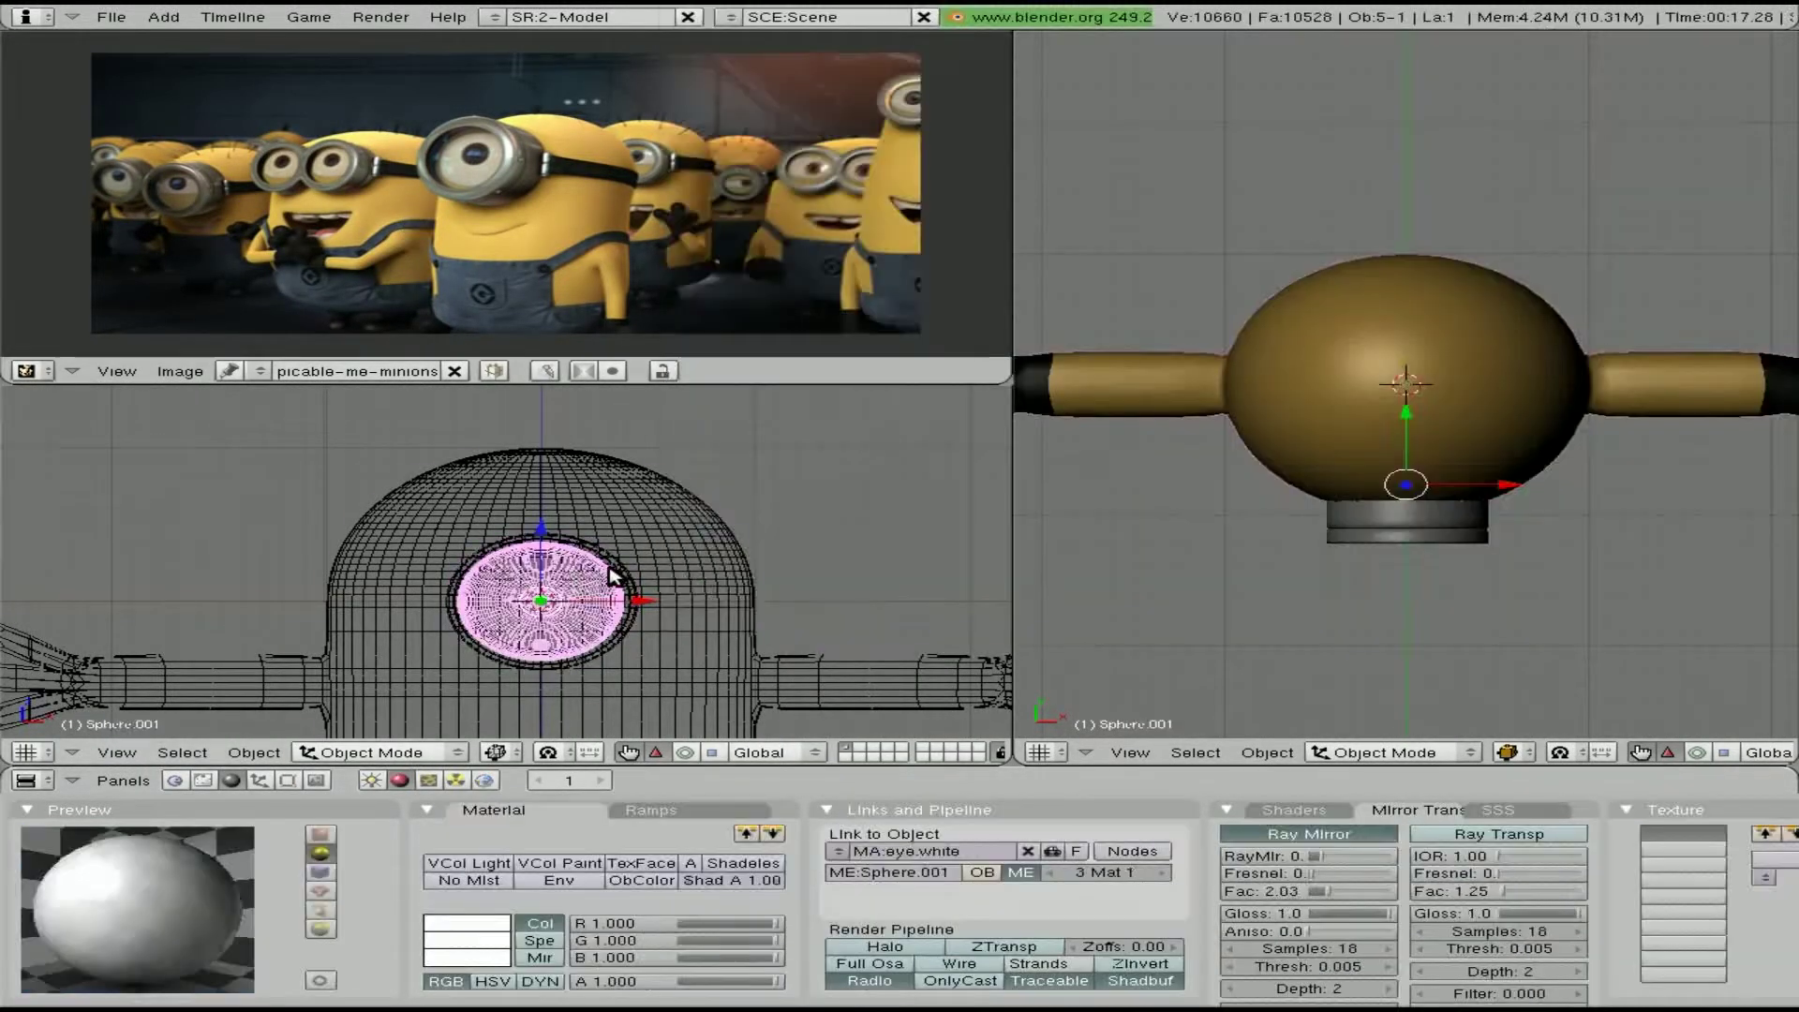
pyautogui.press('s')
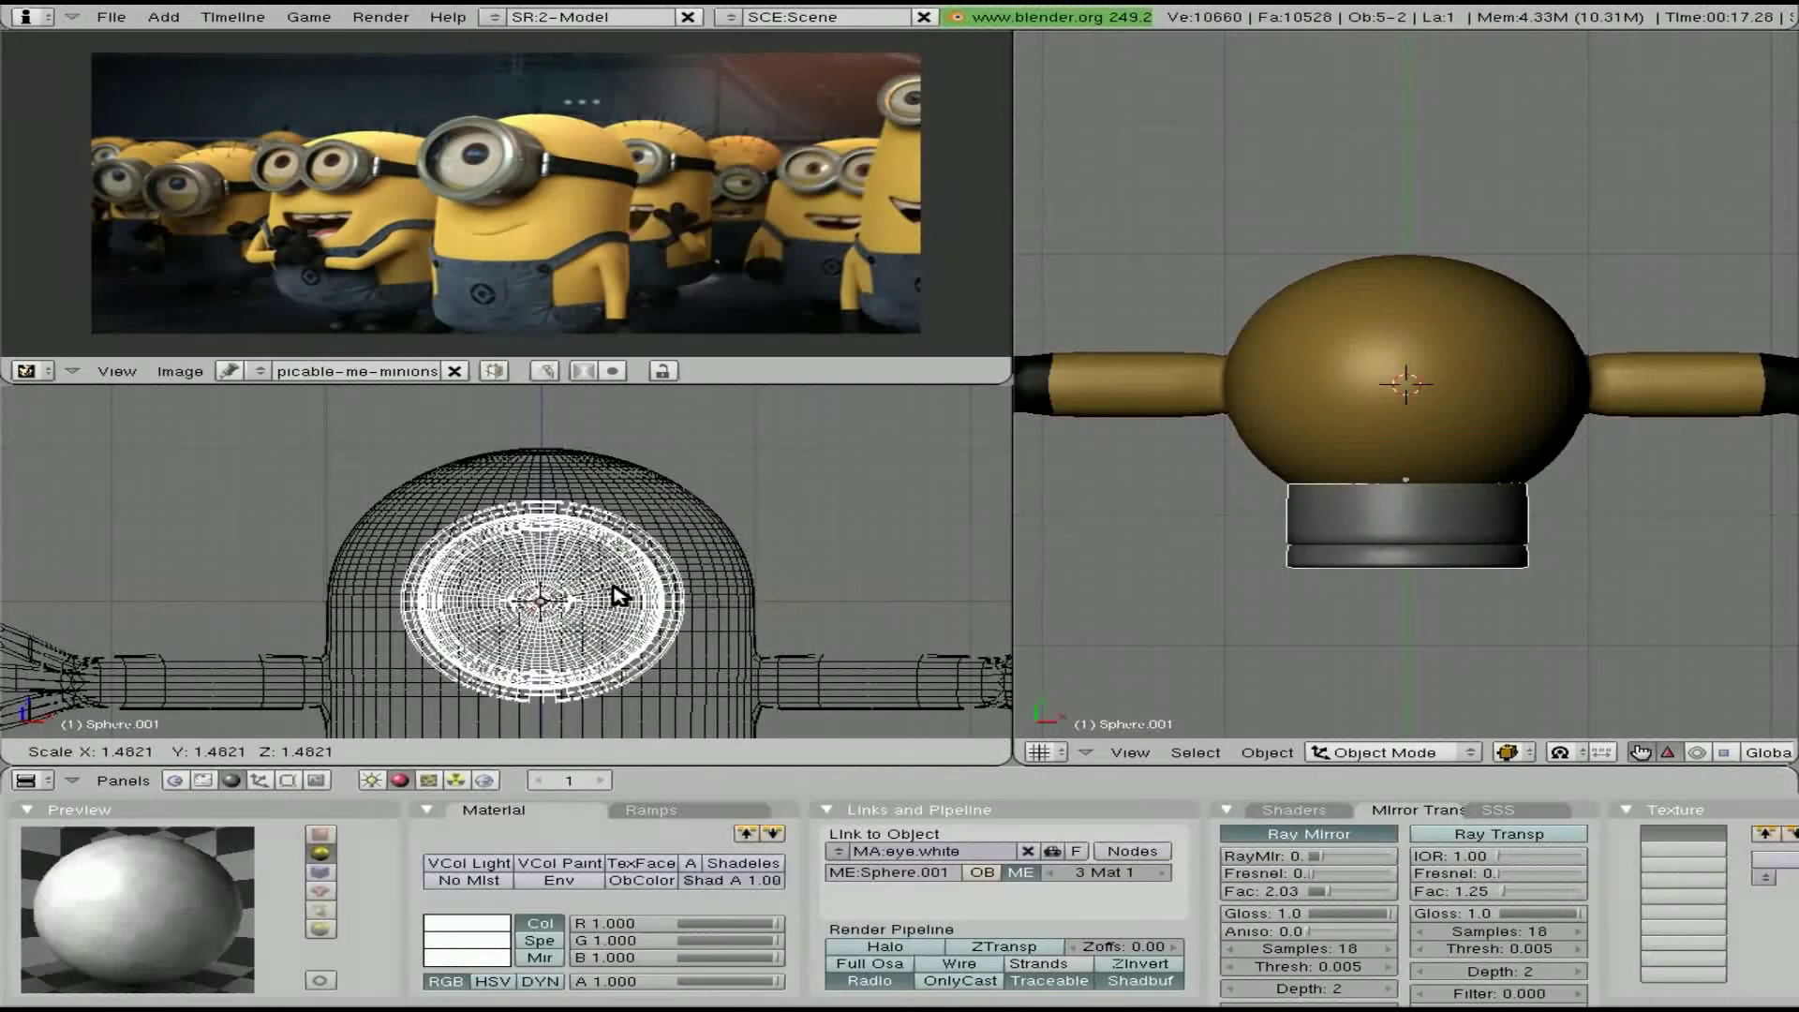
pyautogui.click(619, 596)
pyautogui.press('KP_3')
pyautogui.press('F12')
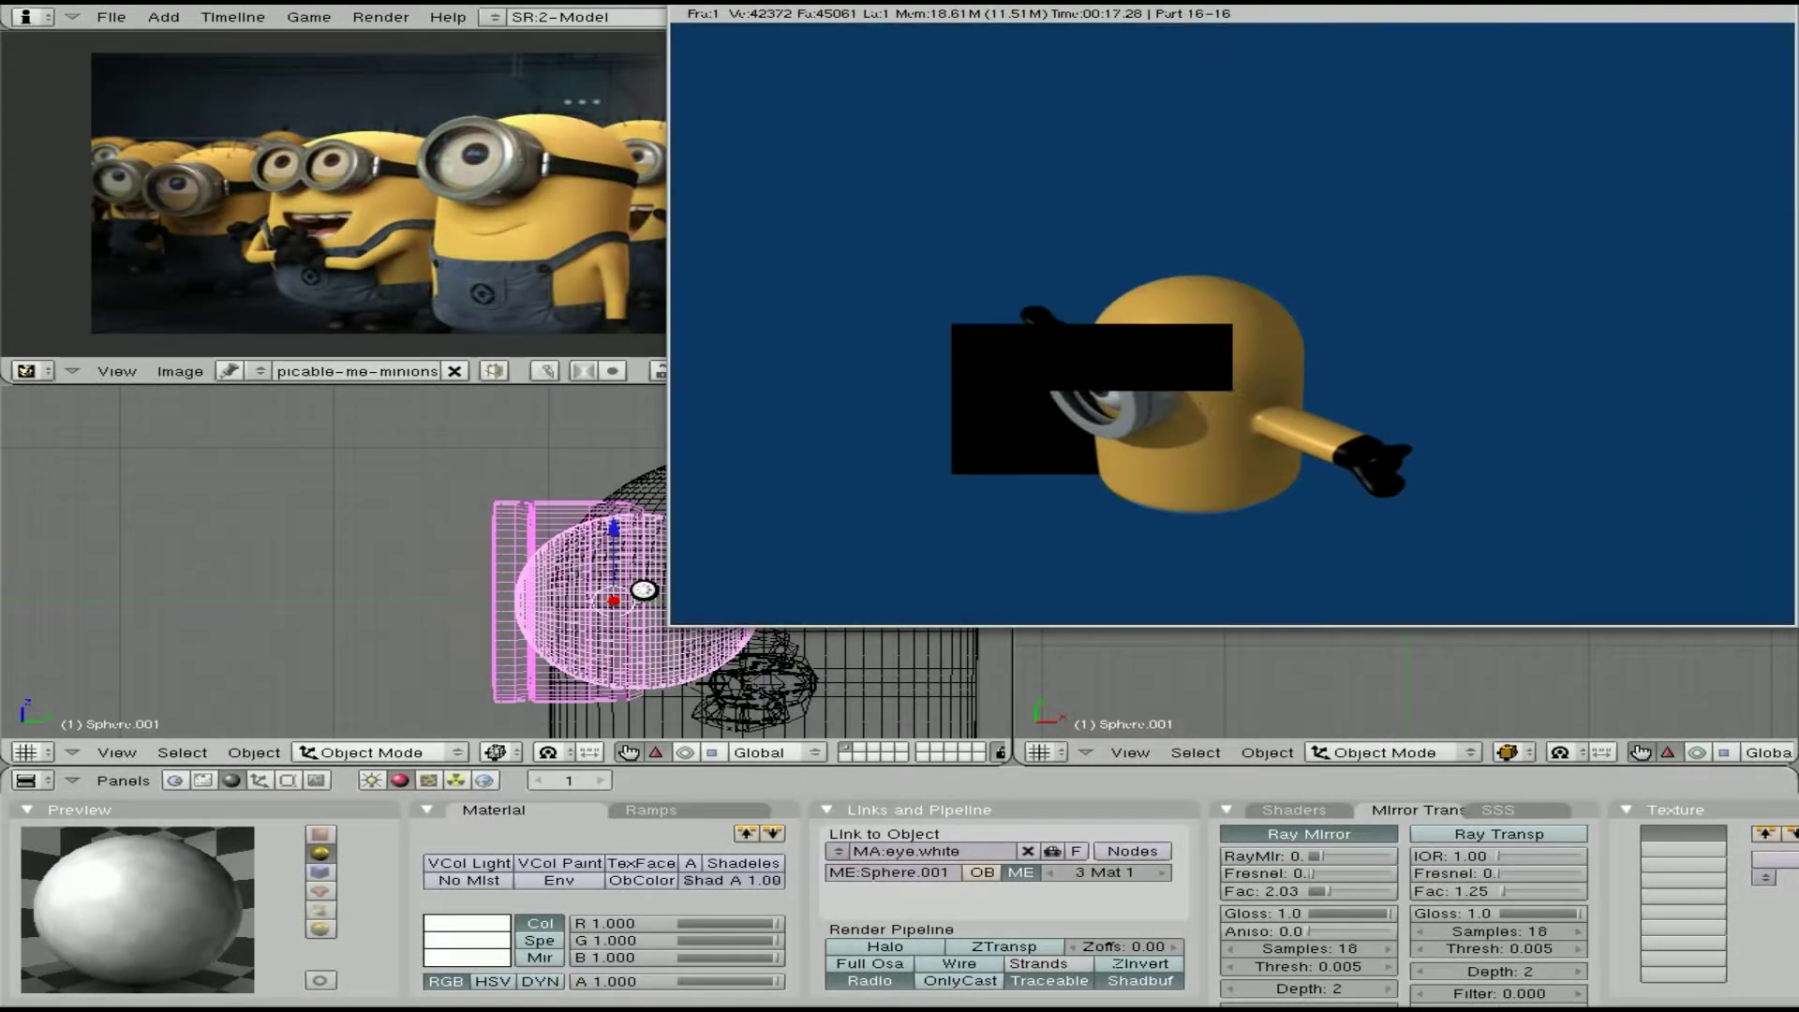
pyautogui.press('Escape')
# Narrow the goggle ring along its depth and render the result
pyautogui.rightClick(745, 588)
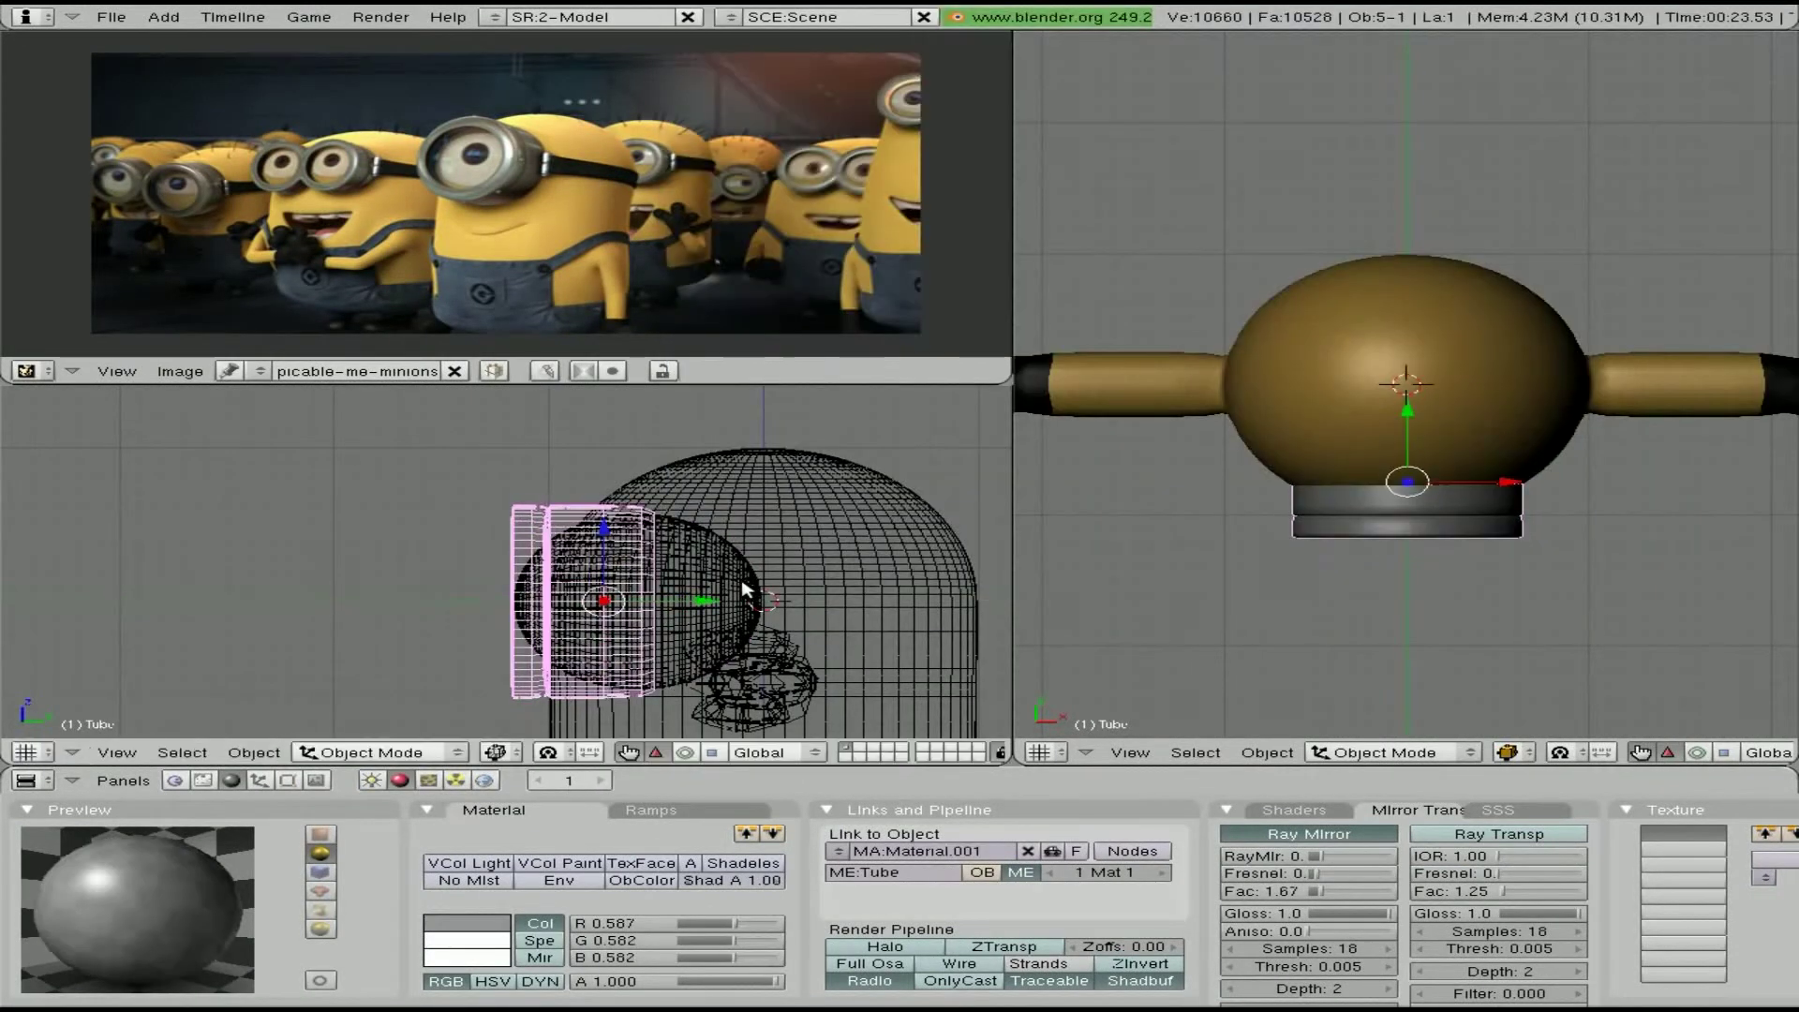
pyautogui.press('s')
pyautogui.press('Return')
pyautogui.press('F12')
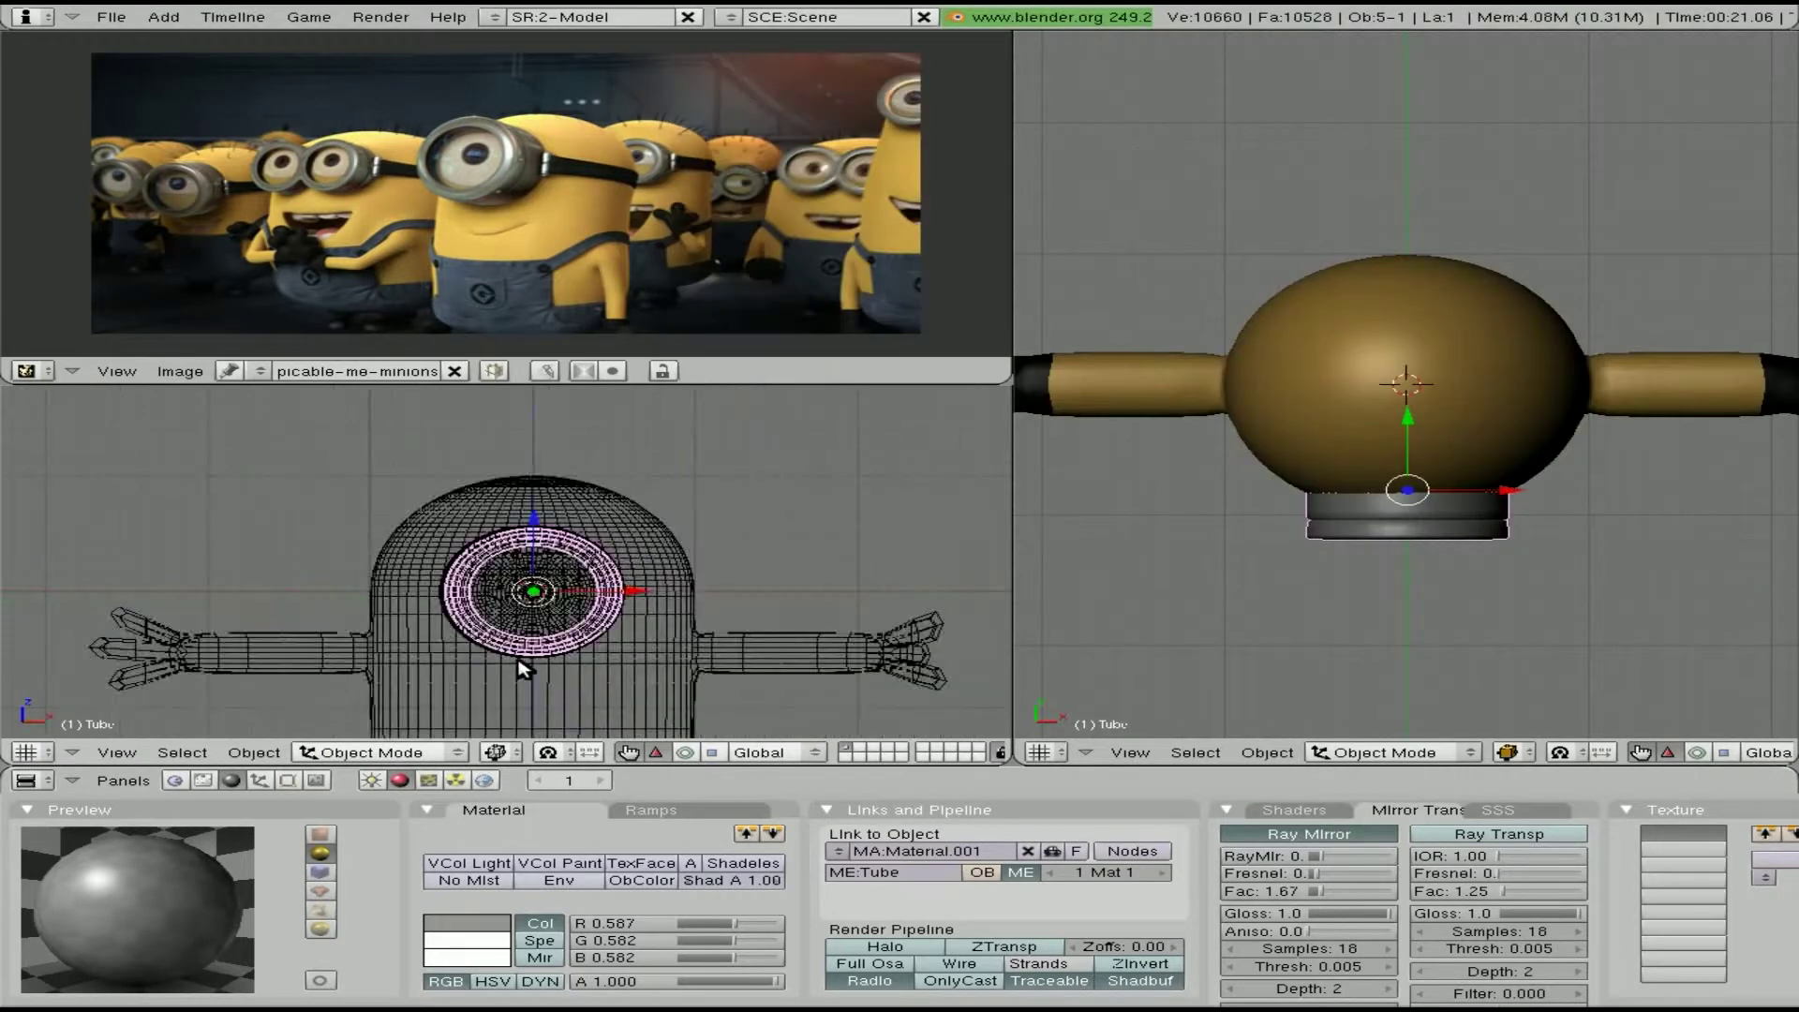
pyautogui.press('Tab')
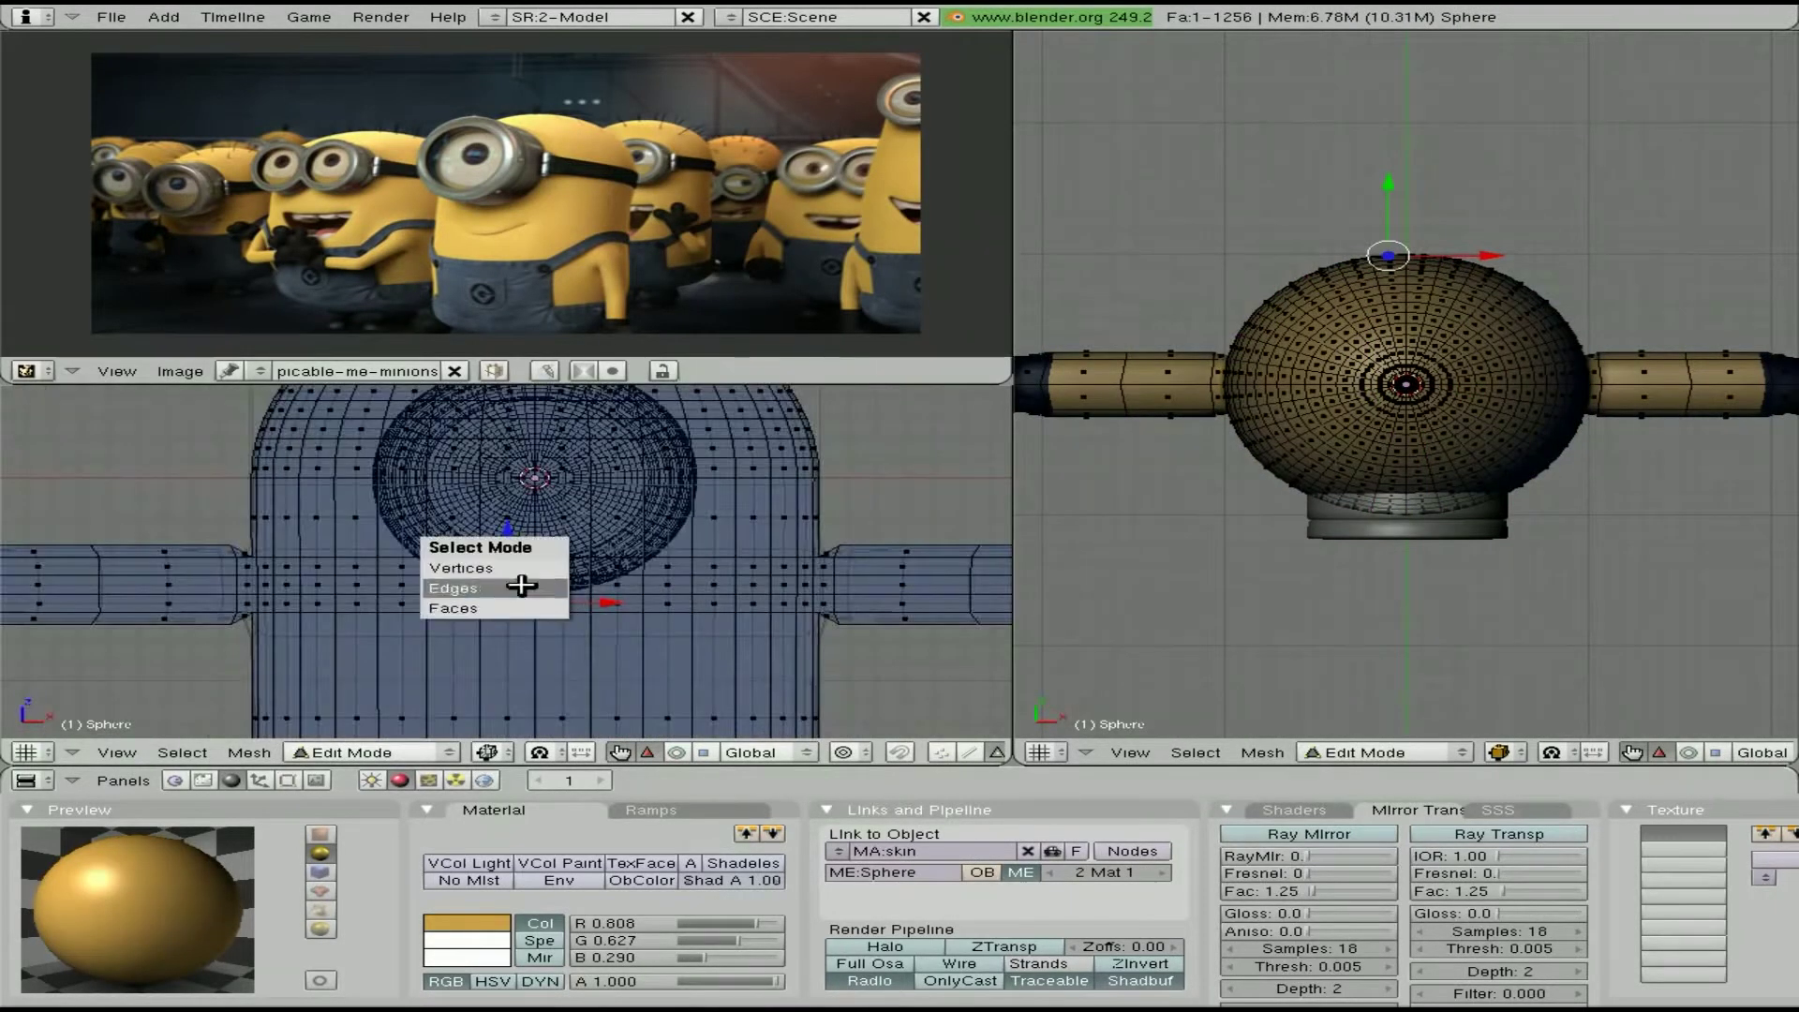
# Lower an edge loop along Z and extrude it into a mouth groove, then render
pyautogui.click(521, 585)
pyautogui.press('g')
pyautogui.press('z')
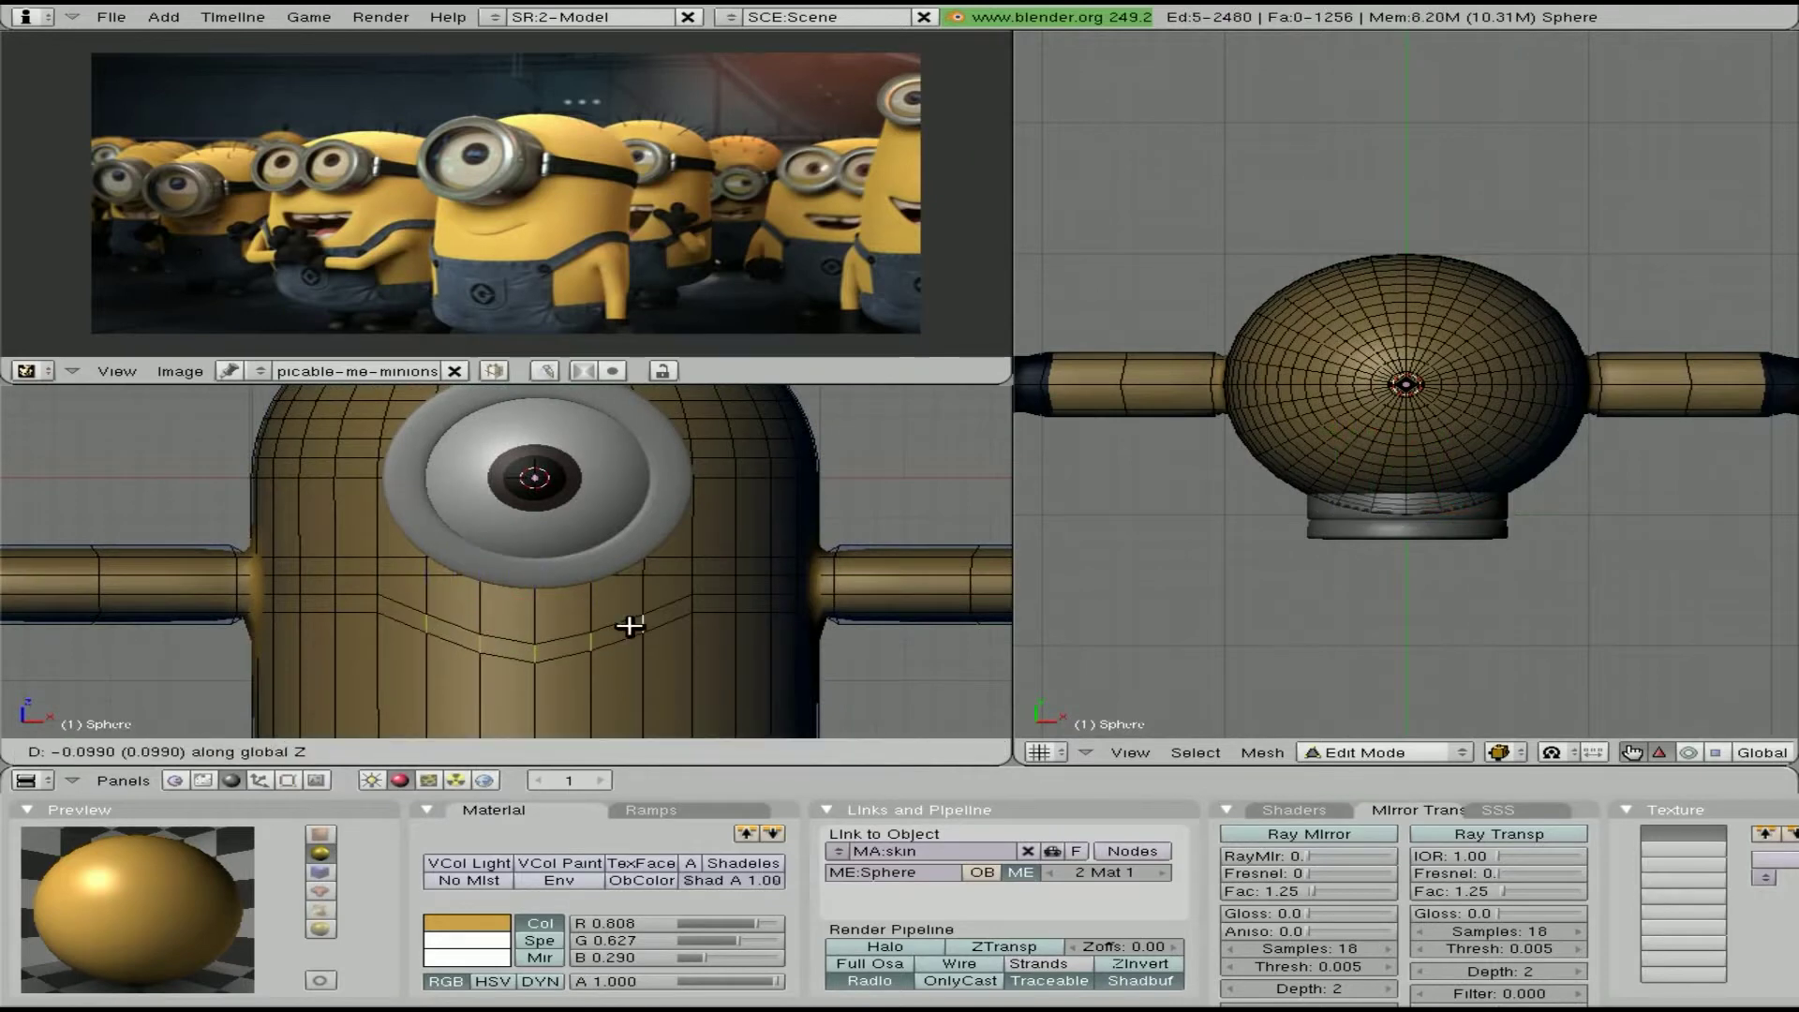
pyautogui.click(629, 625)
pyautogui.press('e')
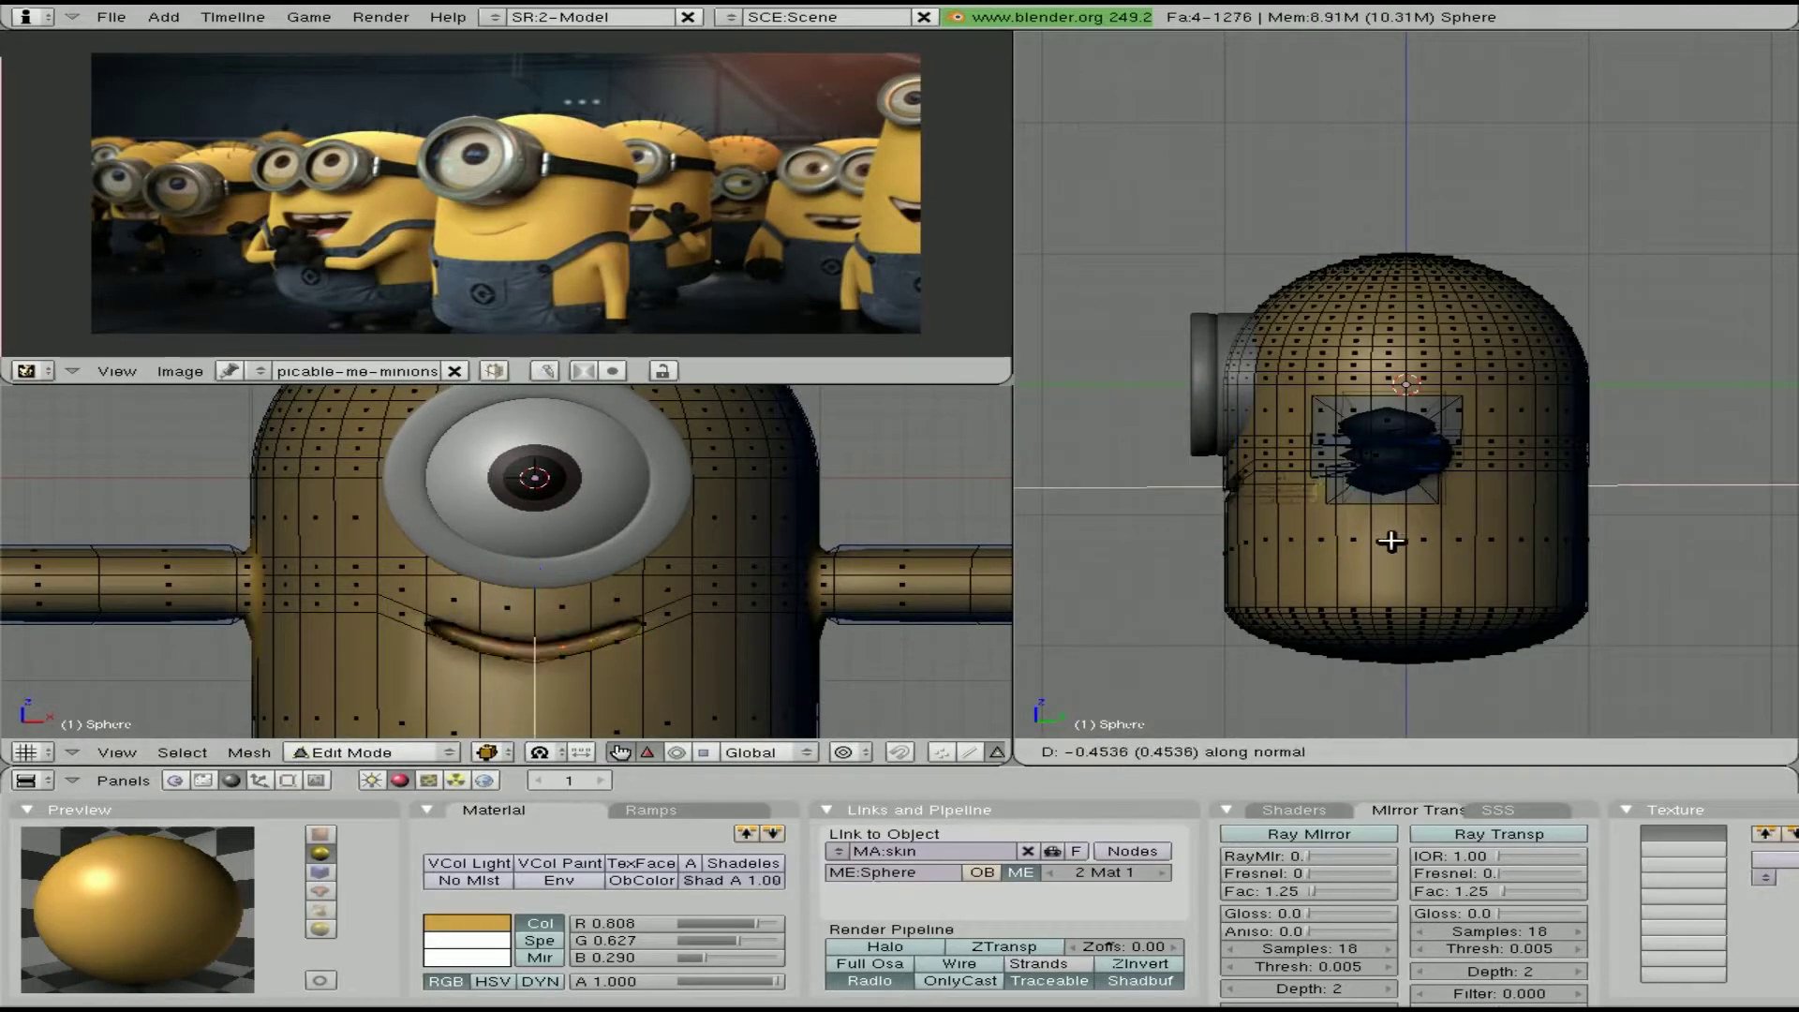
pyautogui.click(1390, 541)
pyautogui.press('F12')
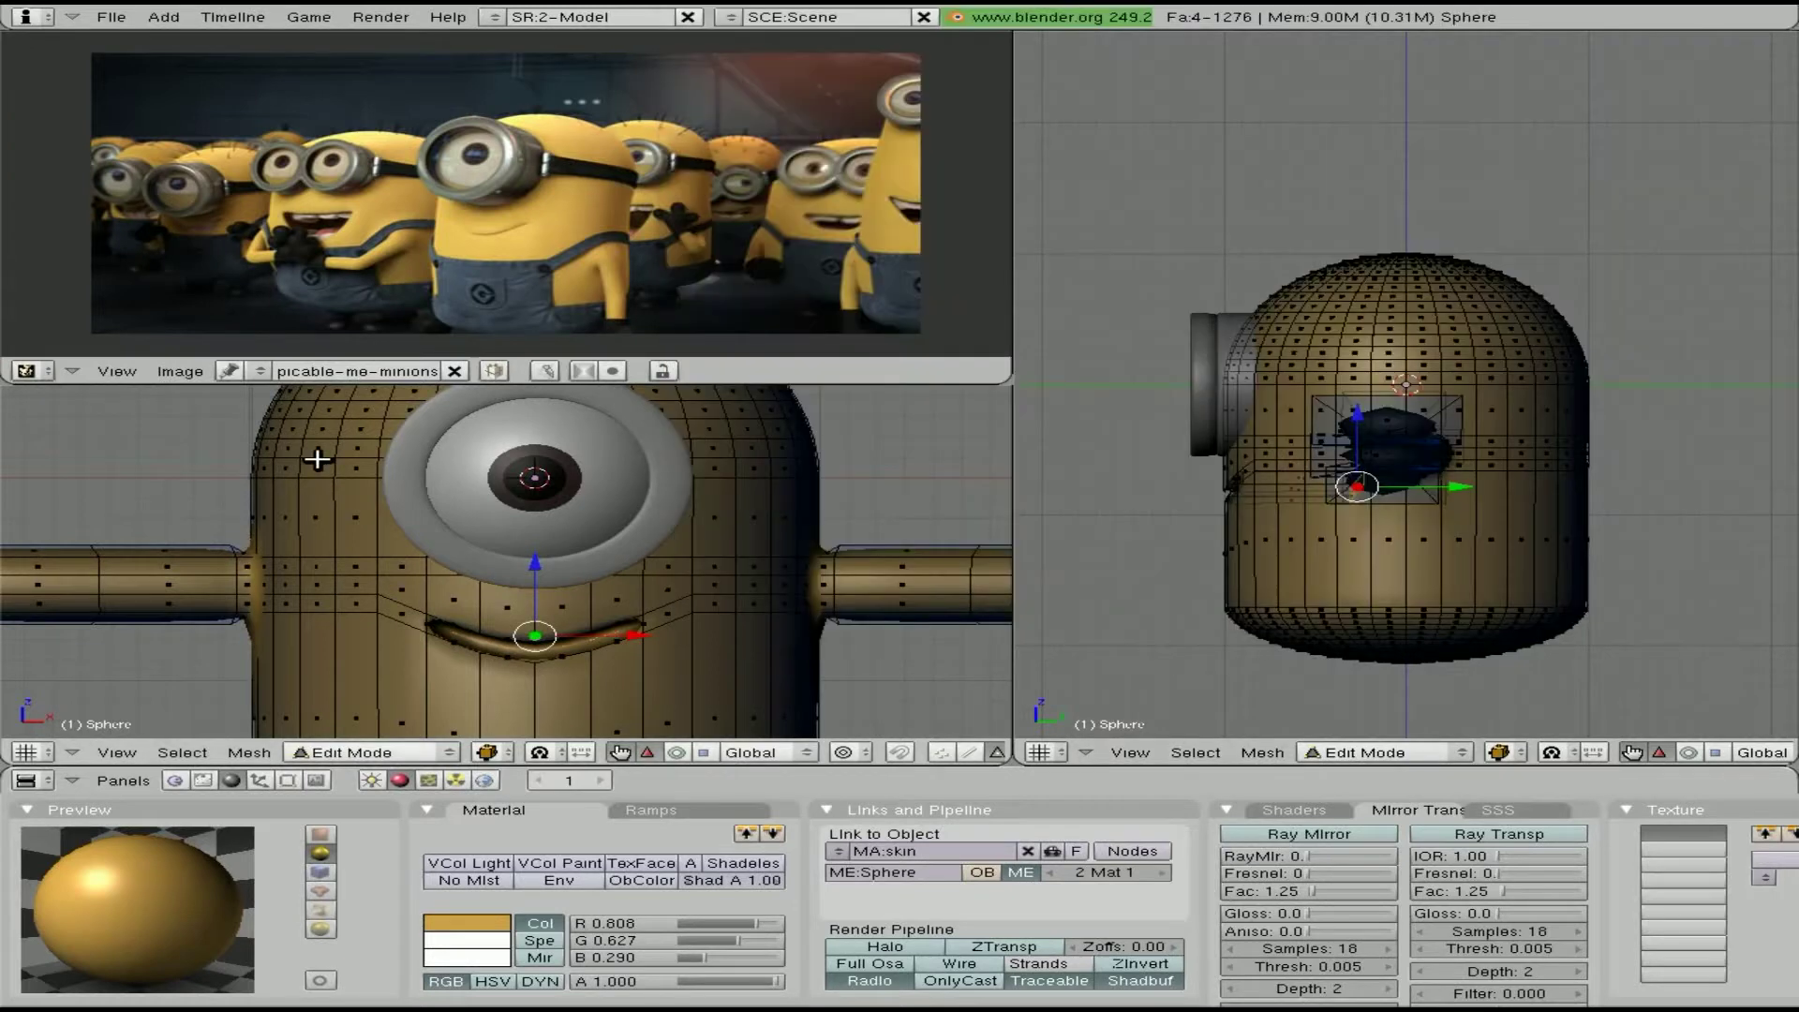
pyautogui.press('Escape')
# Push the head's edge loop outward into a black strap band and render it
pyautogui.keyDown('alt'); pyautogui.rightClick(732, 477); pyautogui.keyUp('alt')
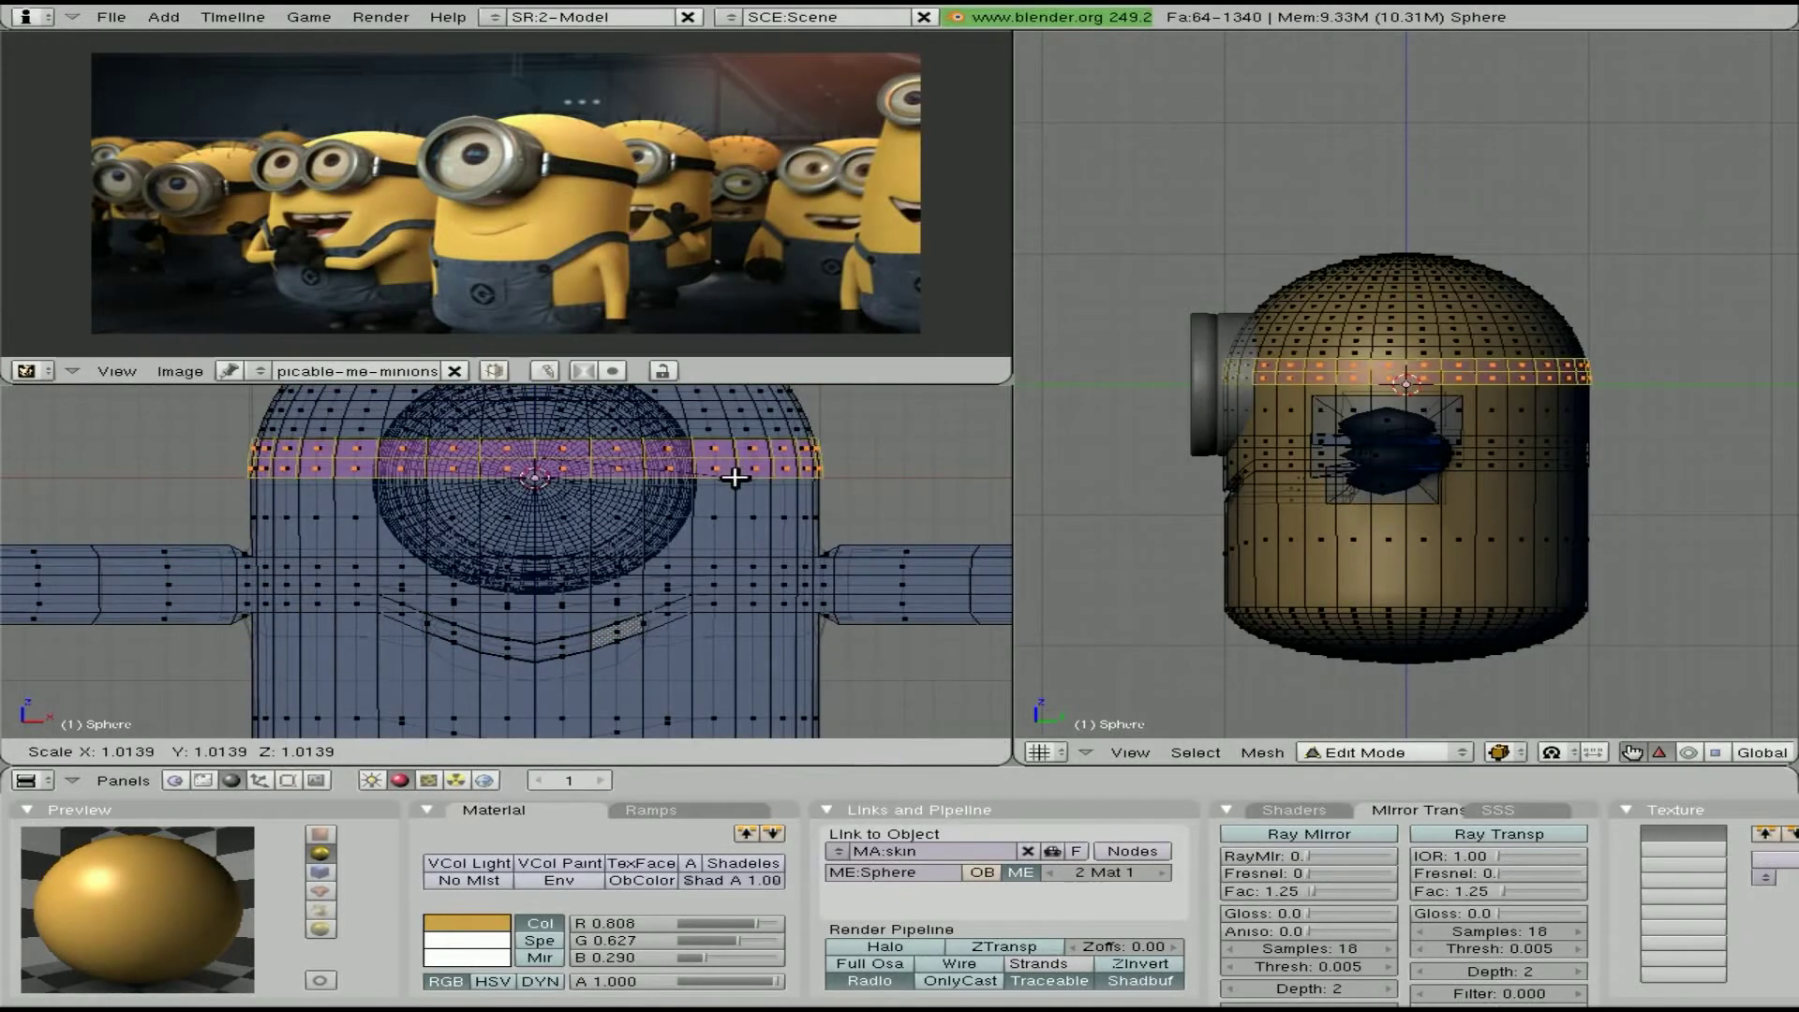
pyautogui.click(745, 485)
pyautogui.press('F9')
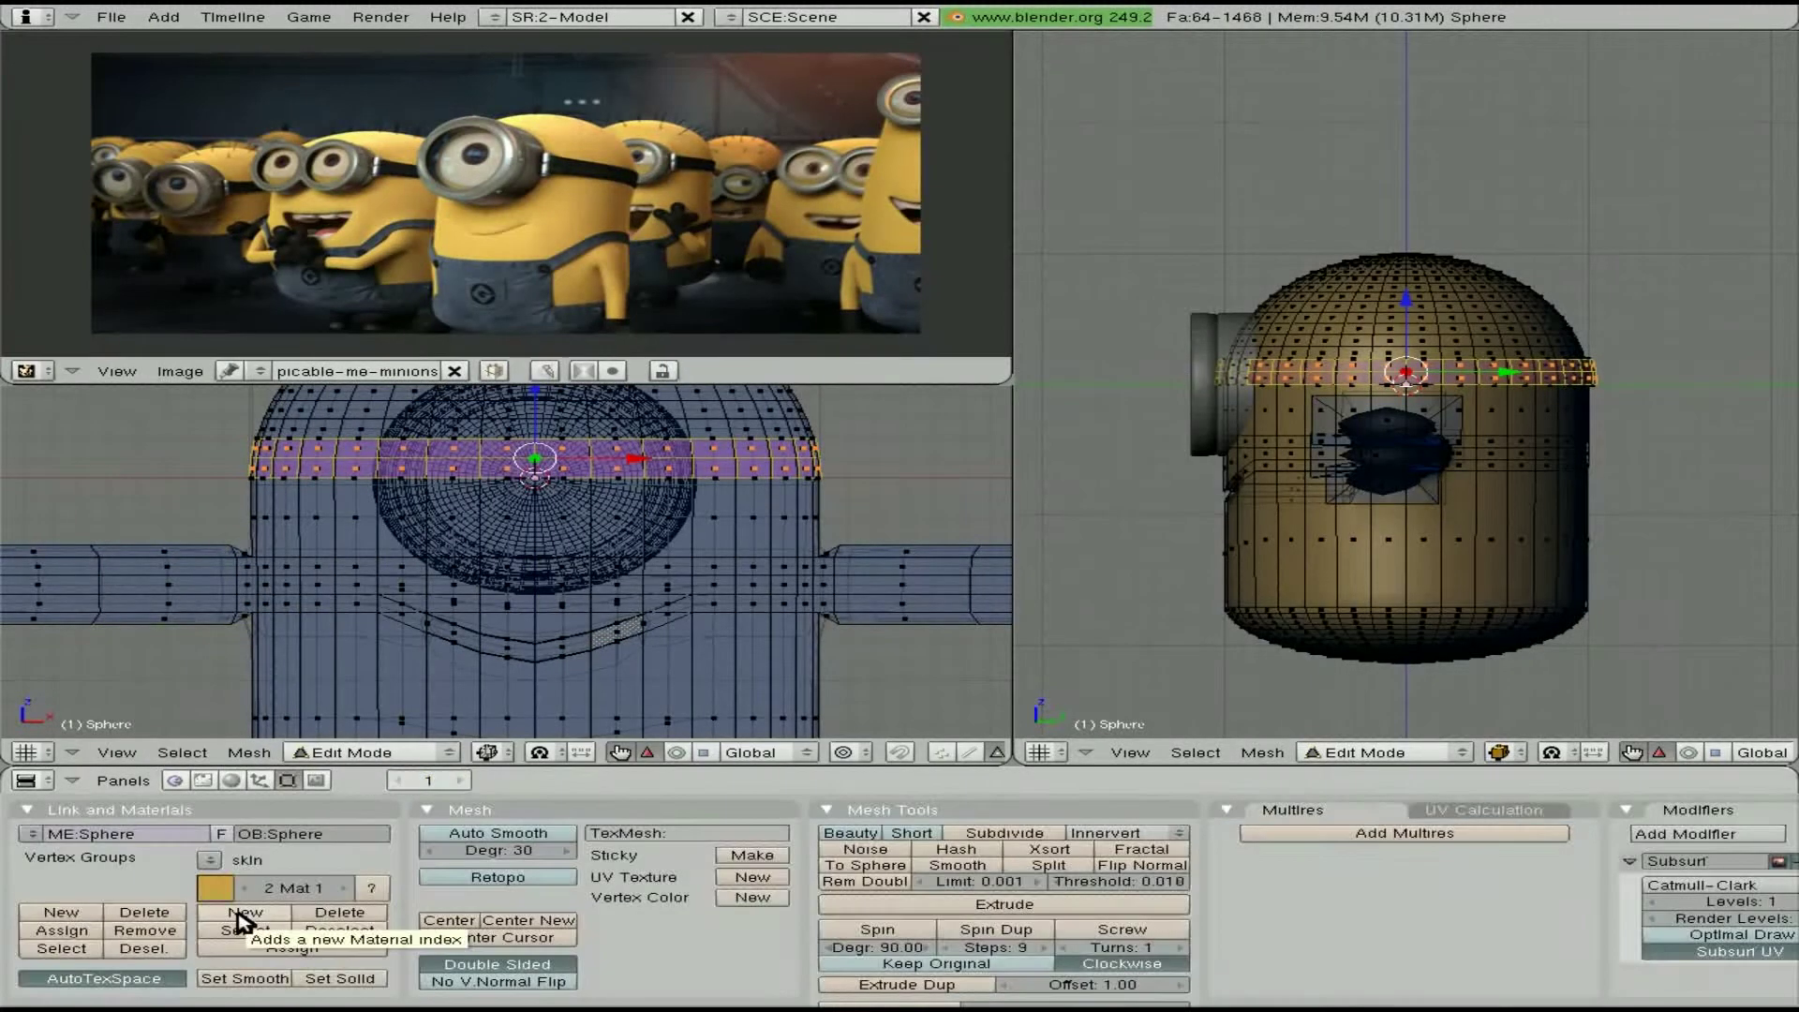
pyautogui.press('F12')
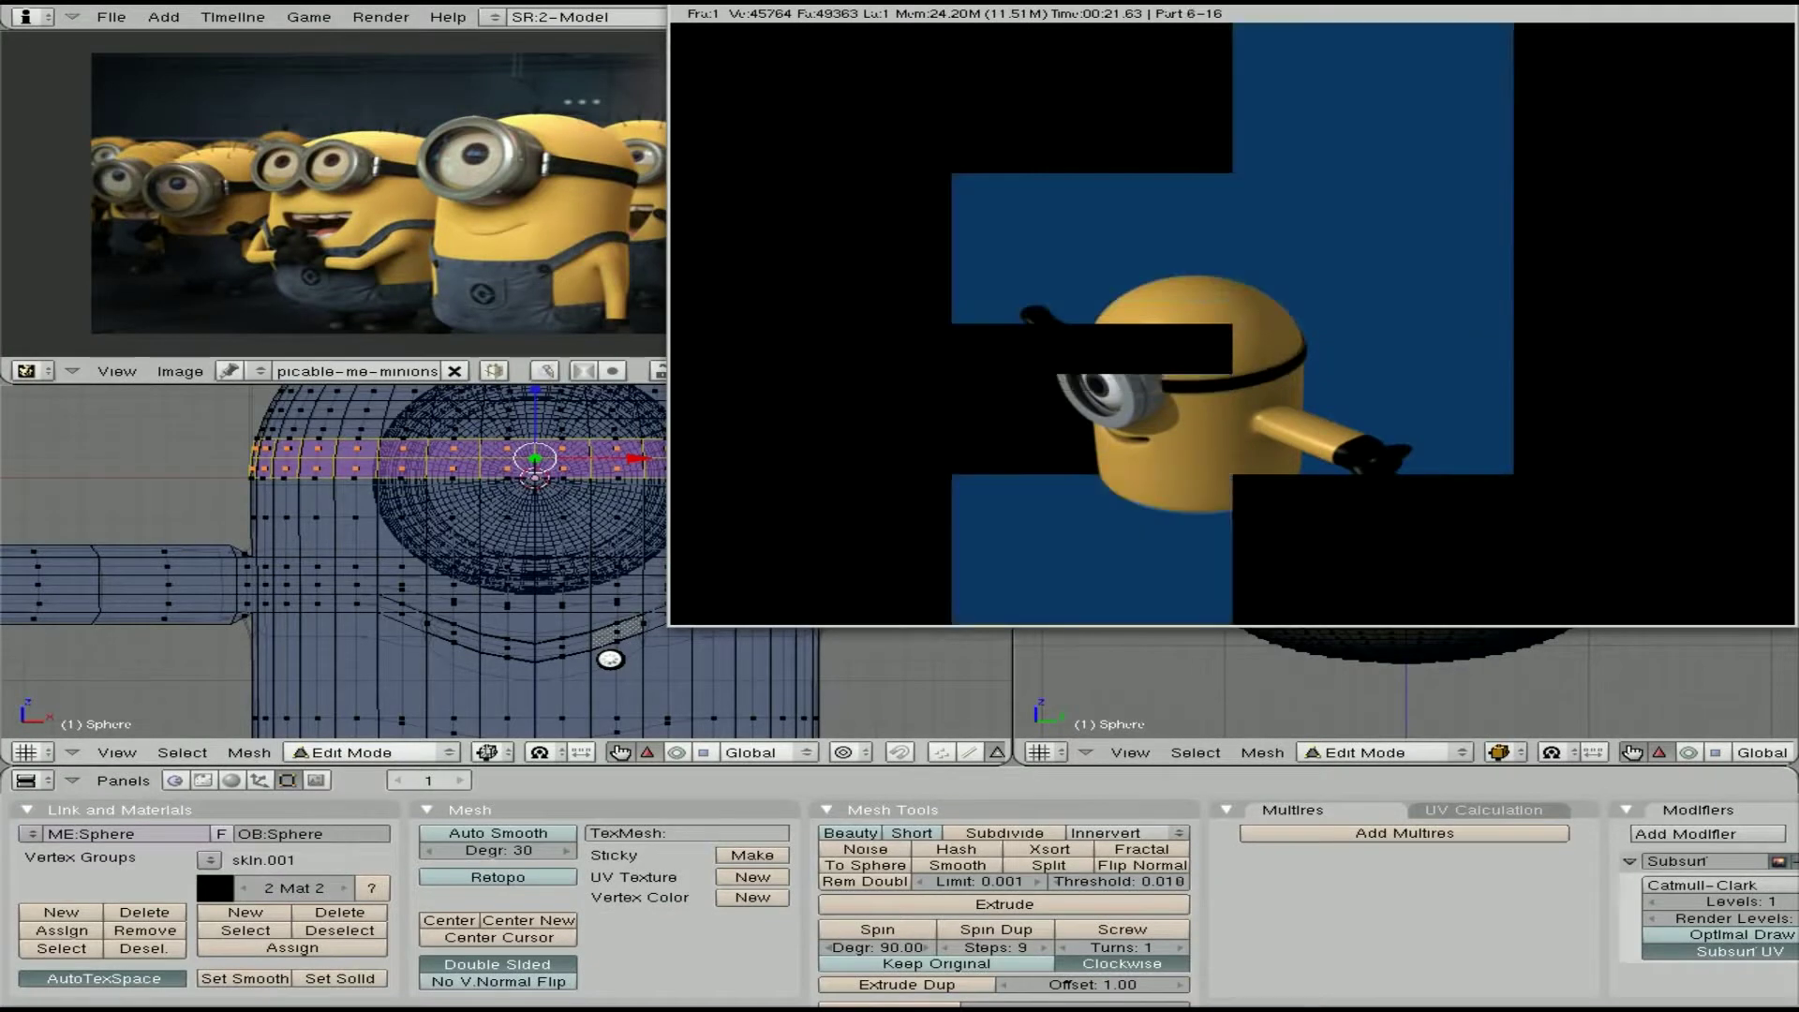
pyautogui.press('Escape')
# Duplicate the goggle ring, rotate the copy 90° about X, and shrink it into a strap clip
pyautogui.press('Tab')
pyautogui.rightClick(739, 450)
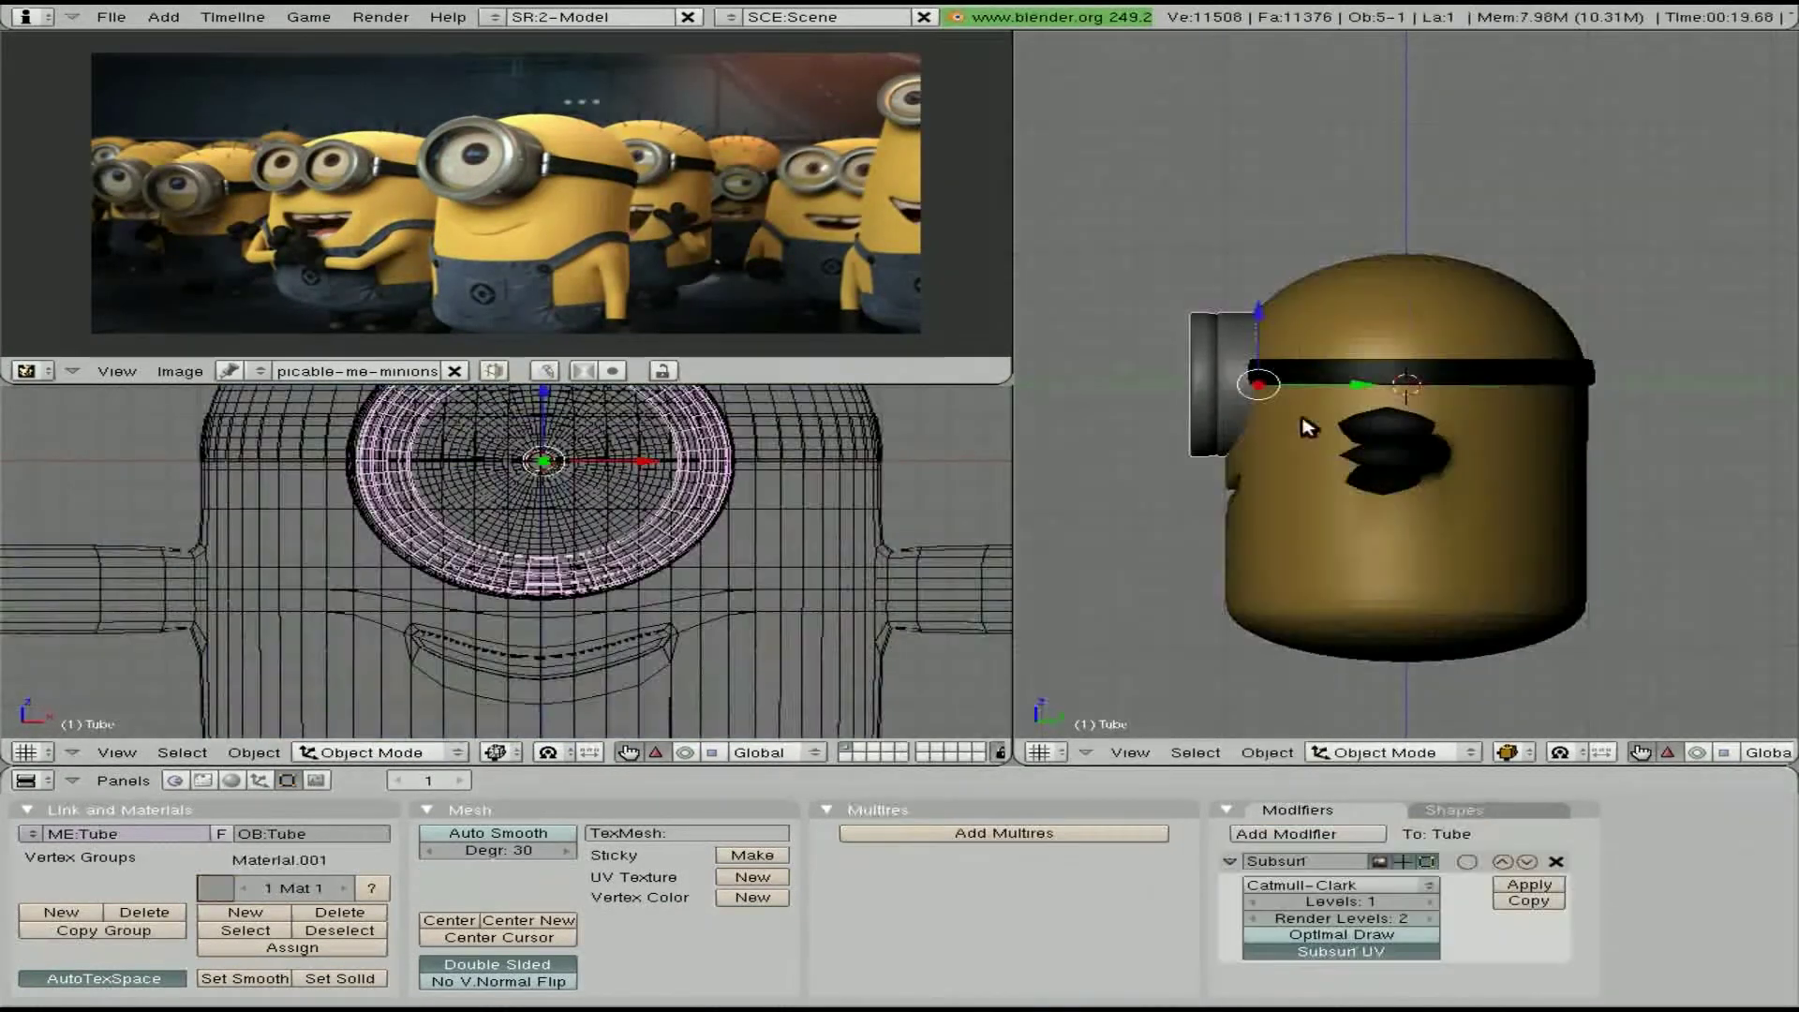
pyautogui.moveTo(649, 468); pyautogui.dragTo(707, 530, button='middle')
pyautogui.press('KP_1')
pyautogui.hotkey('shift', 'd')
pyautogui.write('rx90180')
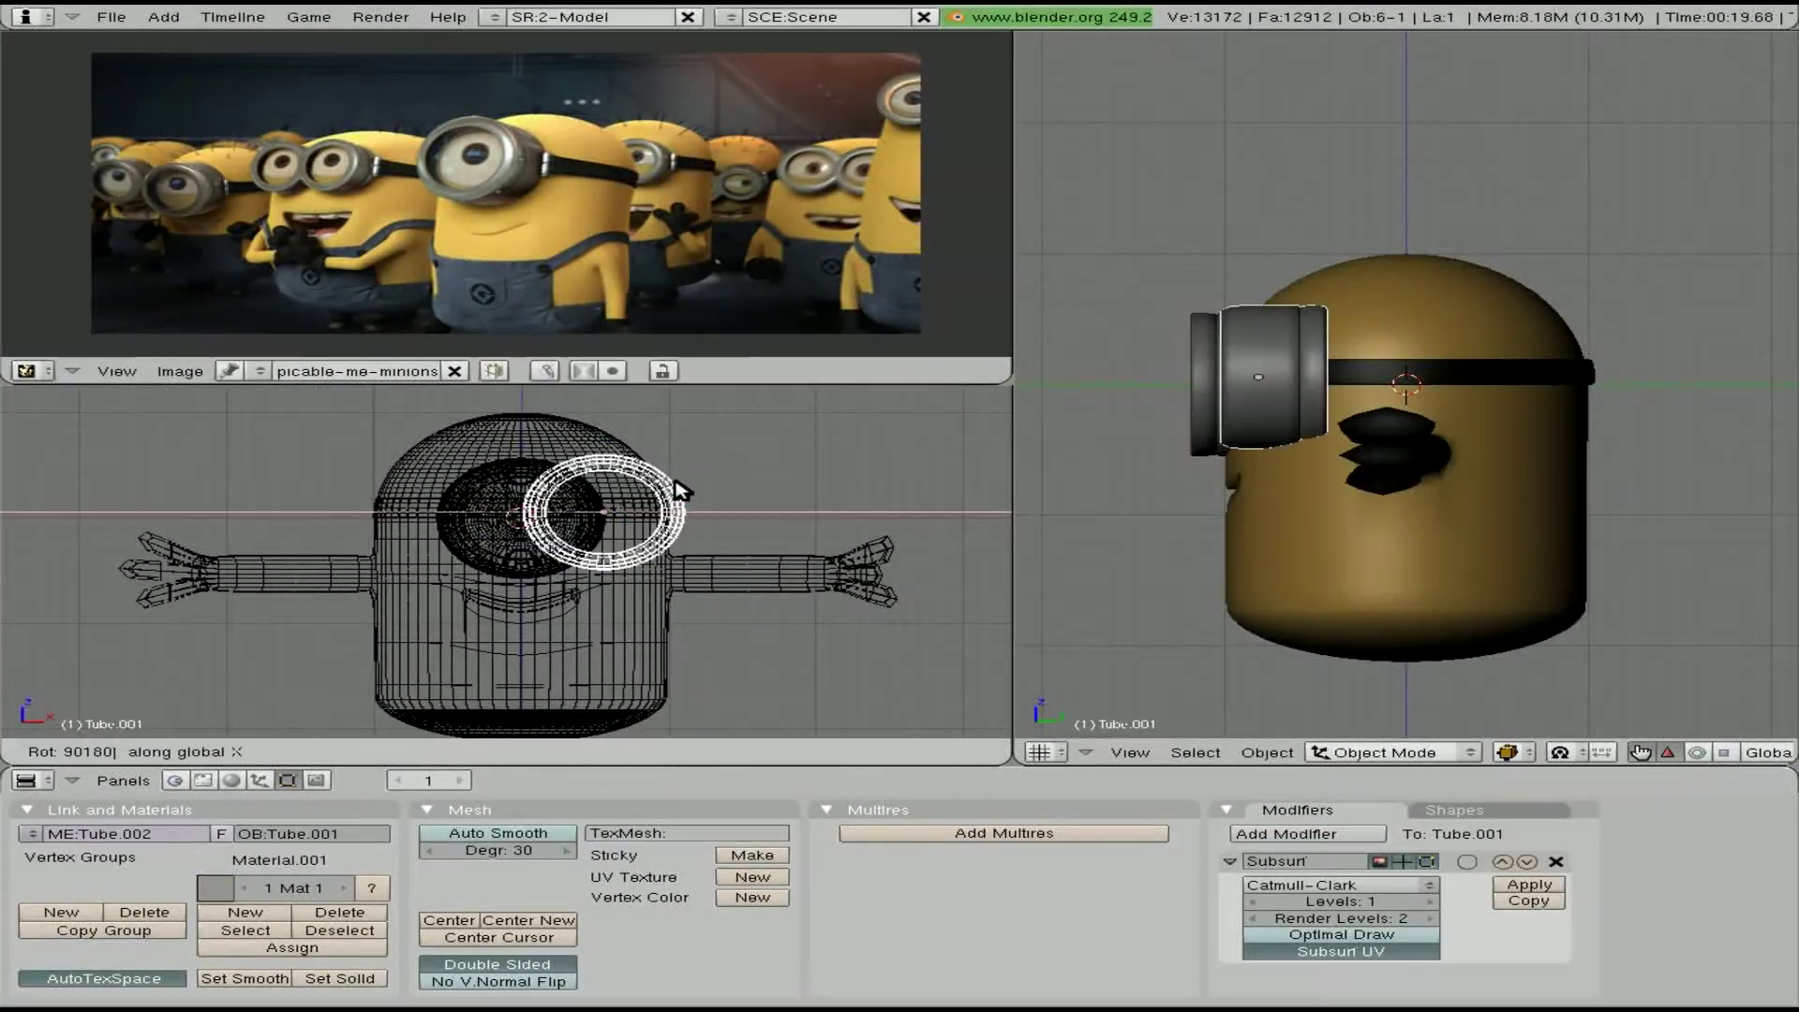
pyautogui.press('Return')
pyautogui.press('s')
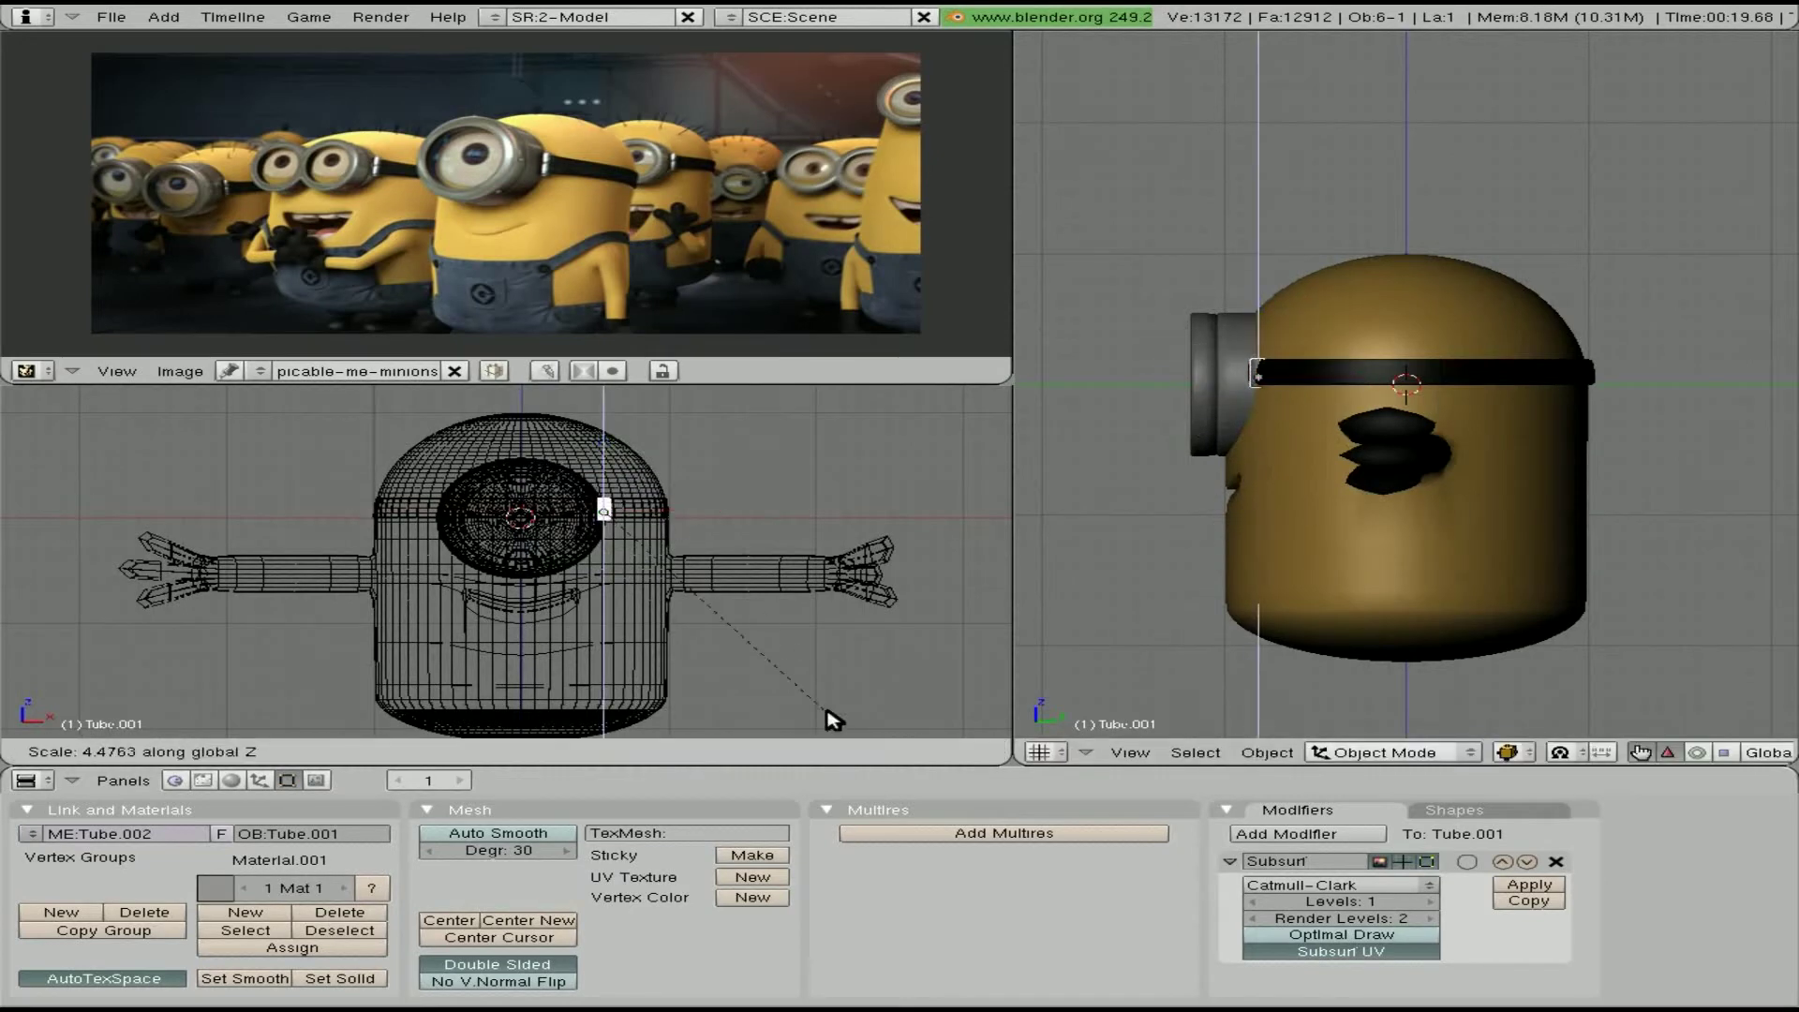
pyautogui.press('Return')
# Render the clip, then select the whole minion and render it again
pyautogui.press('F12')
pyautogui.press('Escape')
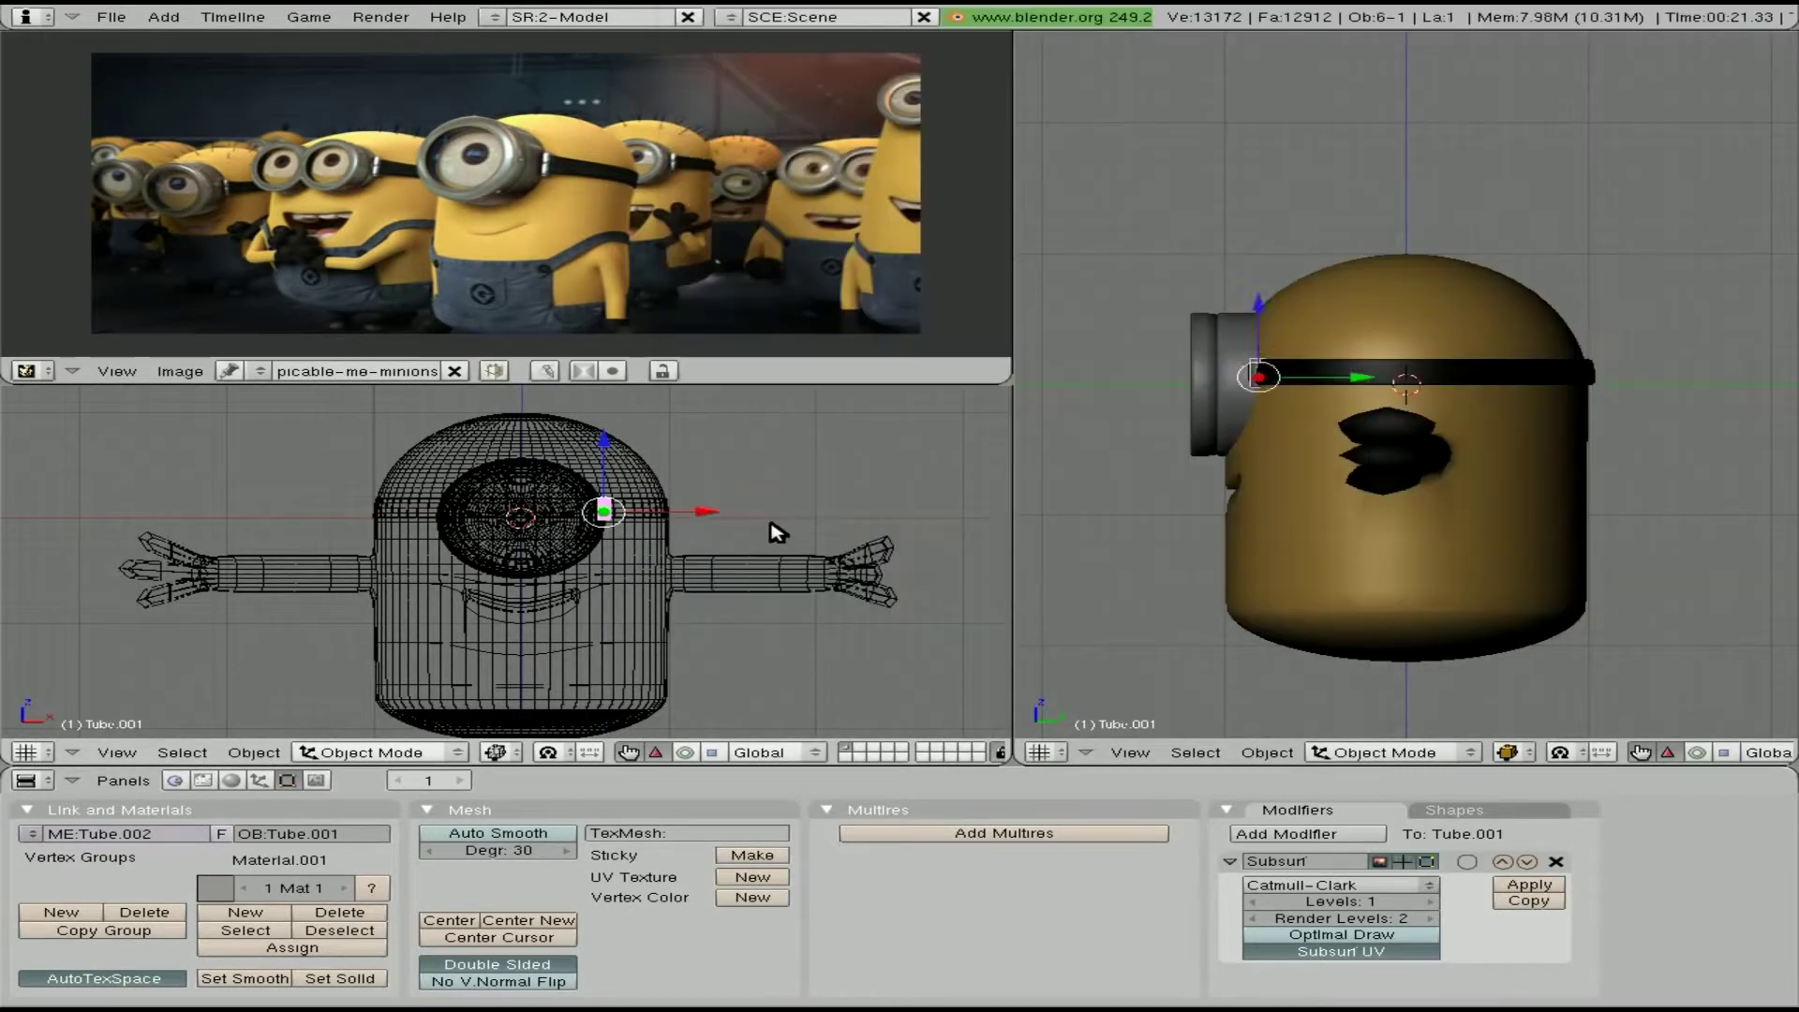
pyautogui.press('F1')
pyautogui.press('Escape')
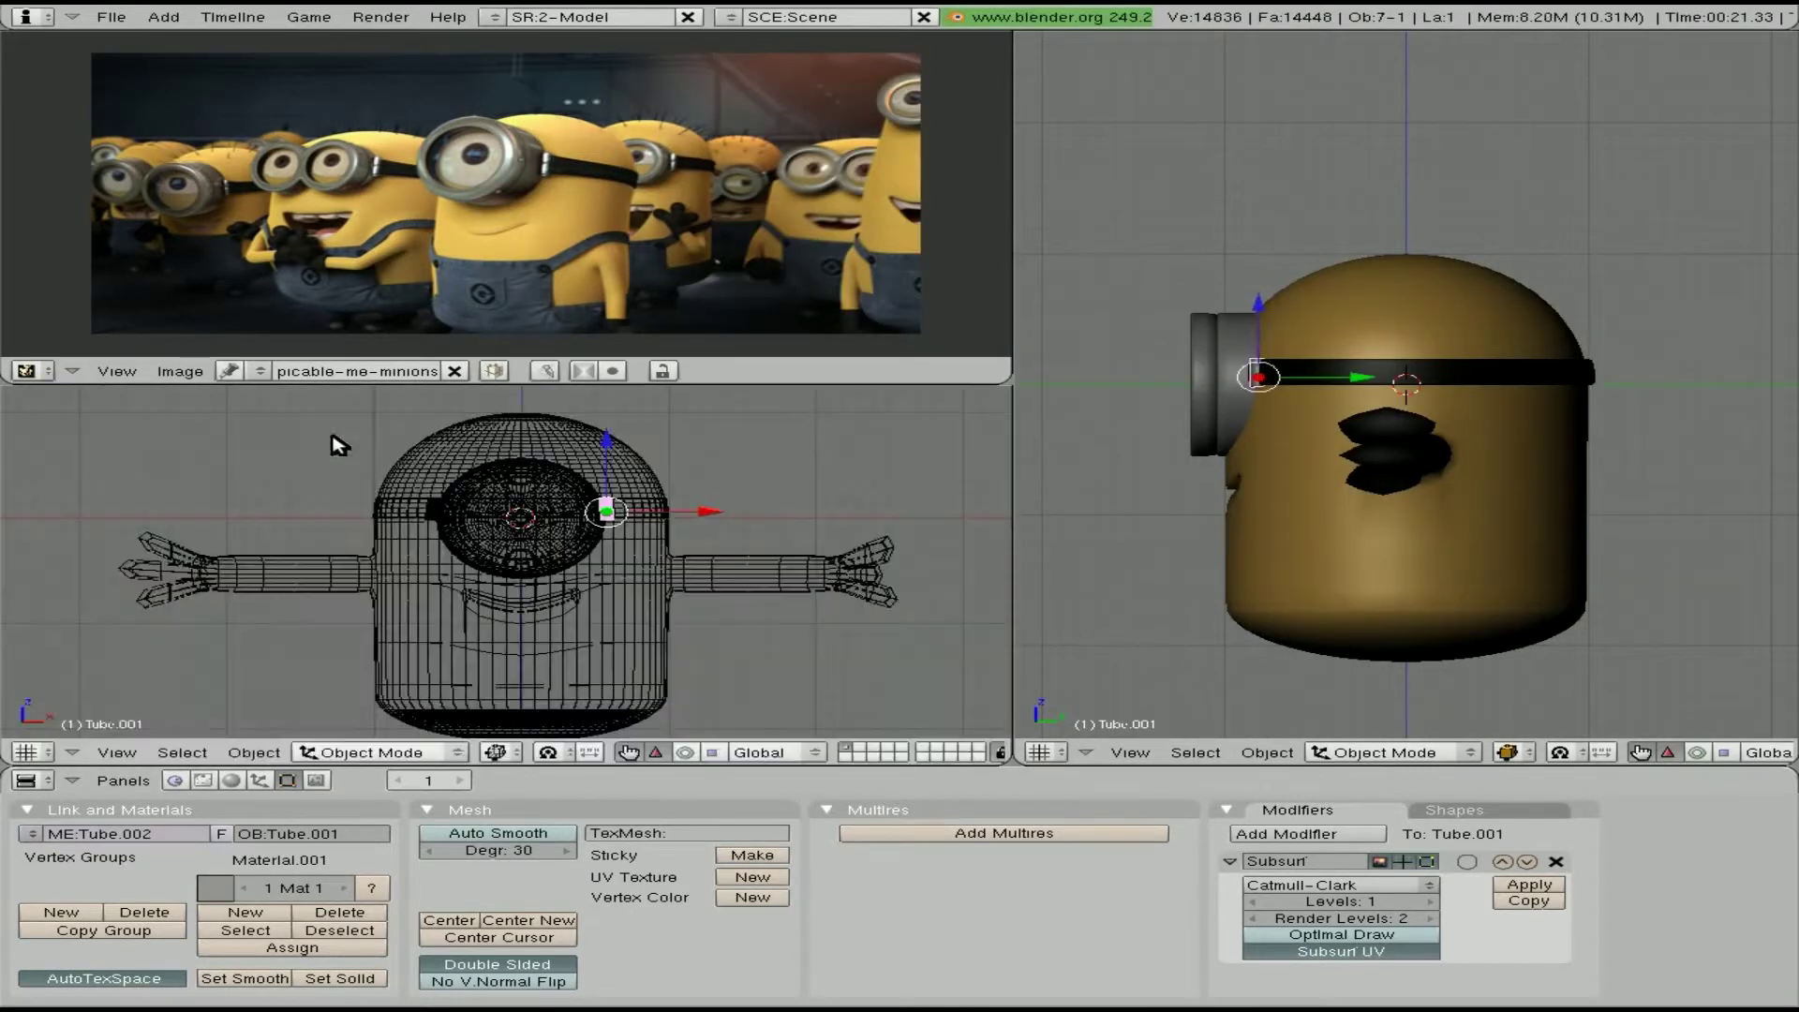
pyautogui.press('a')
pyautogui.press('F5')
pyautogui.press('F12')
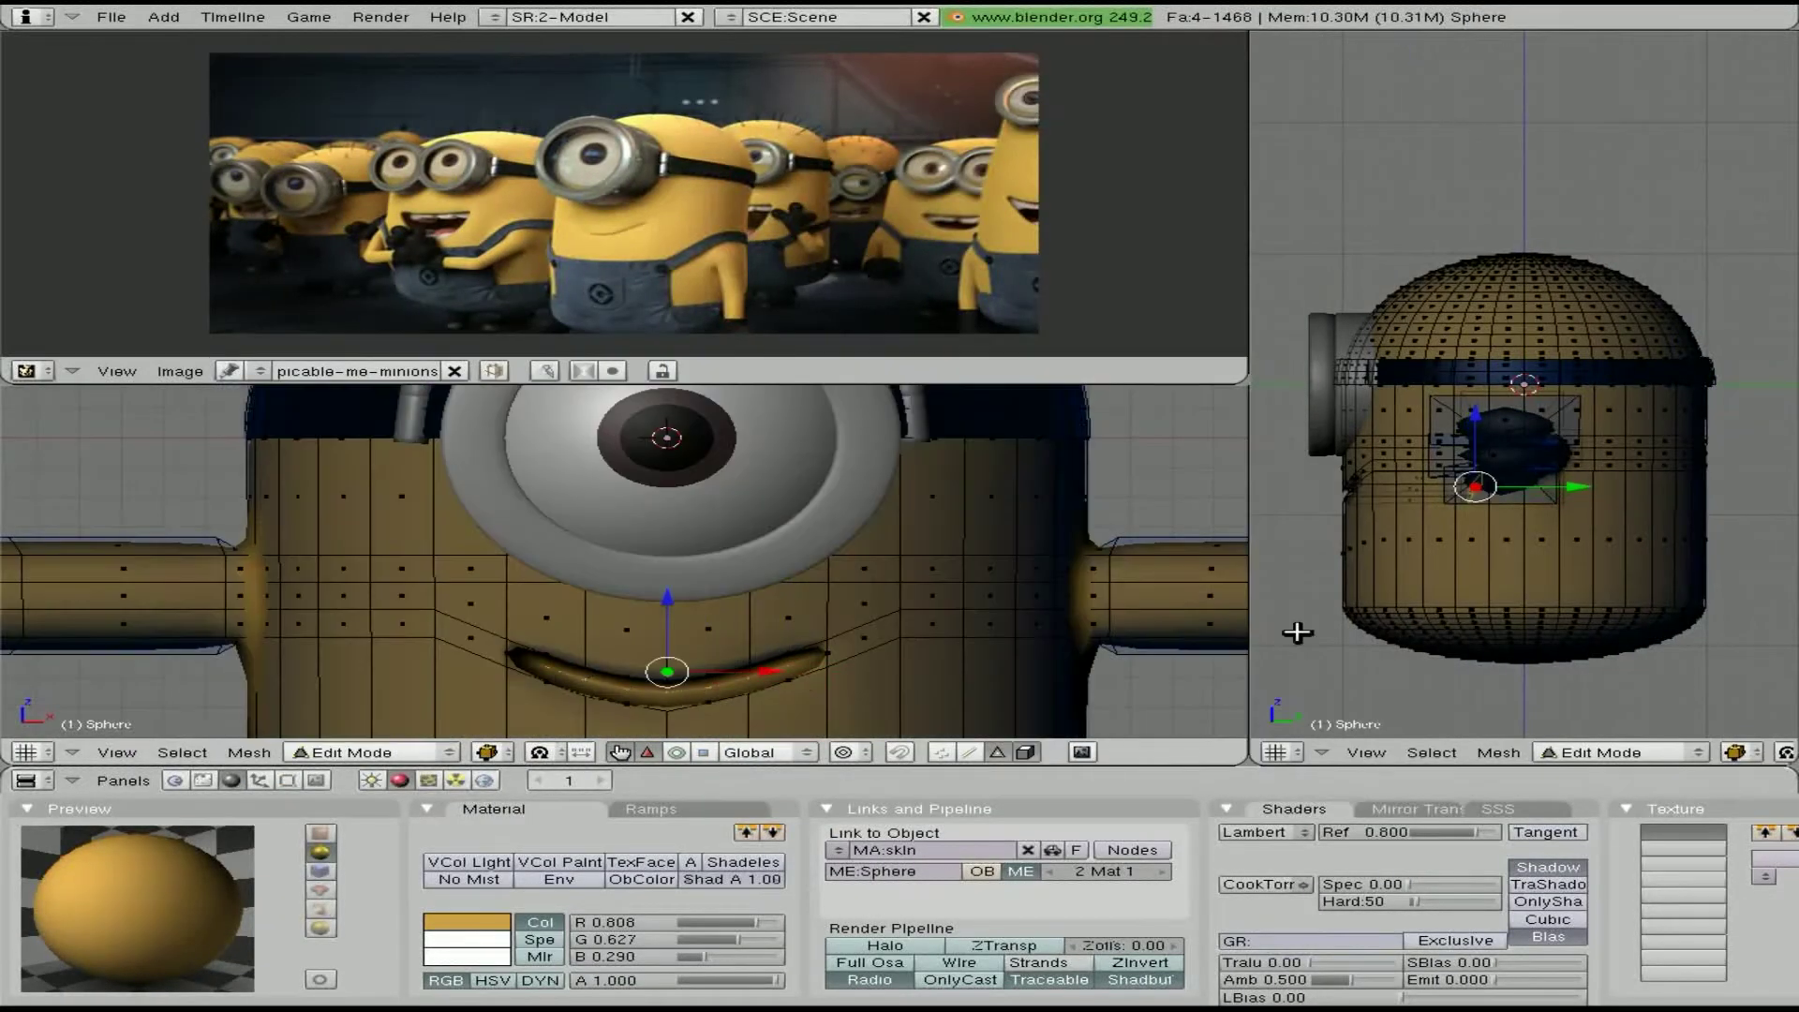
# Scale both arm middle sections along X to about 0.9
pyautogui.press('l')
pyautogui.press('s')
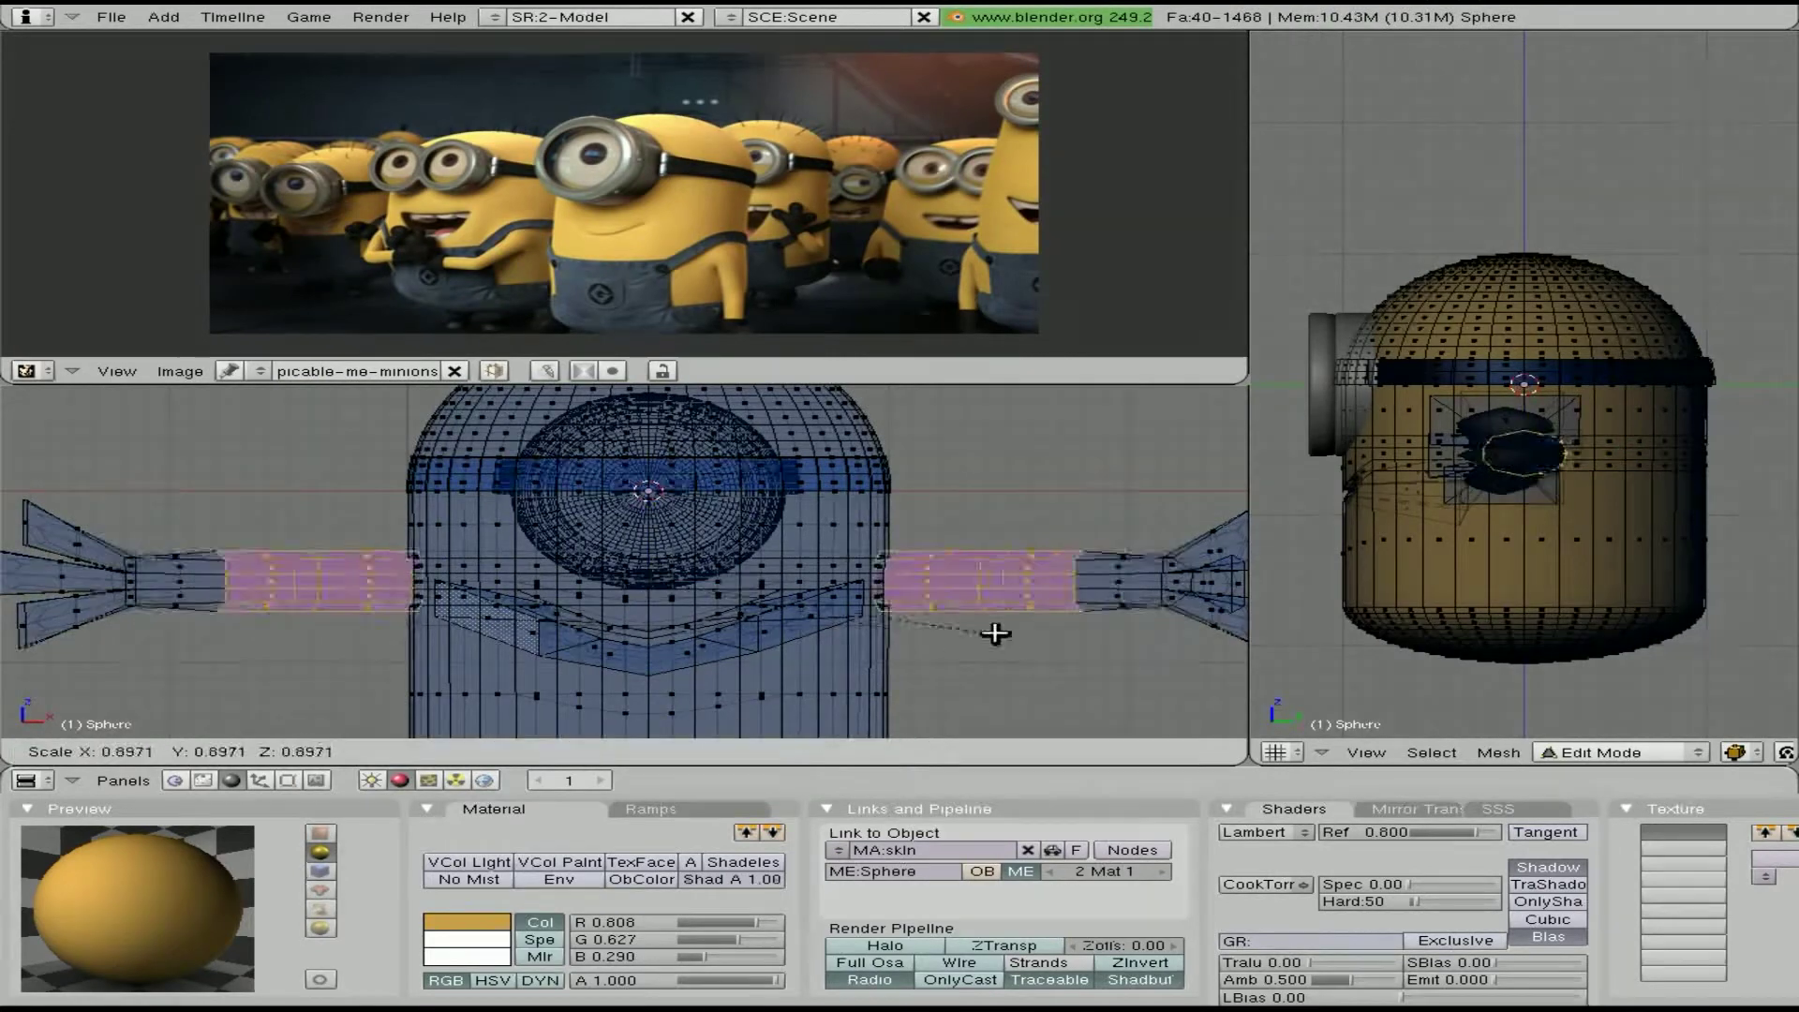
pyautogui.click(1053, 705)
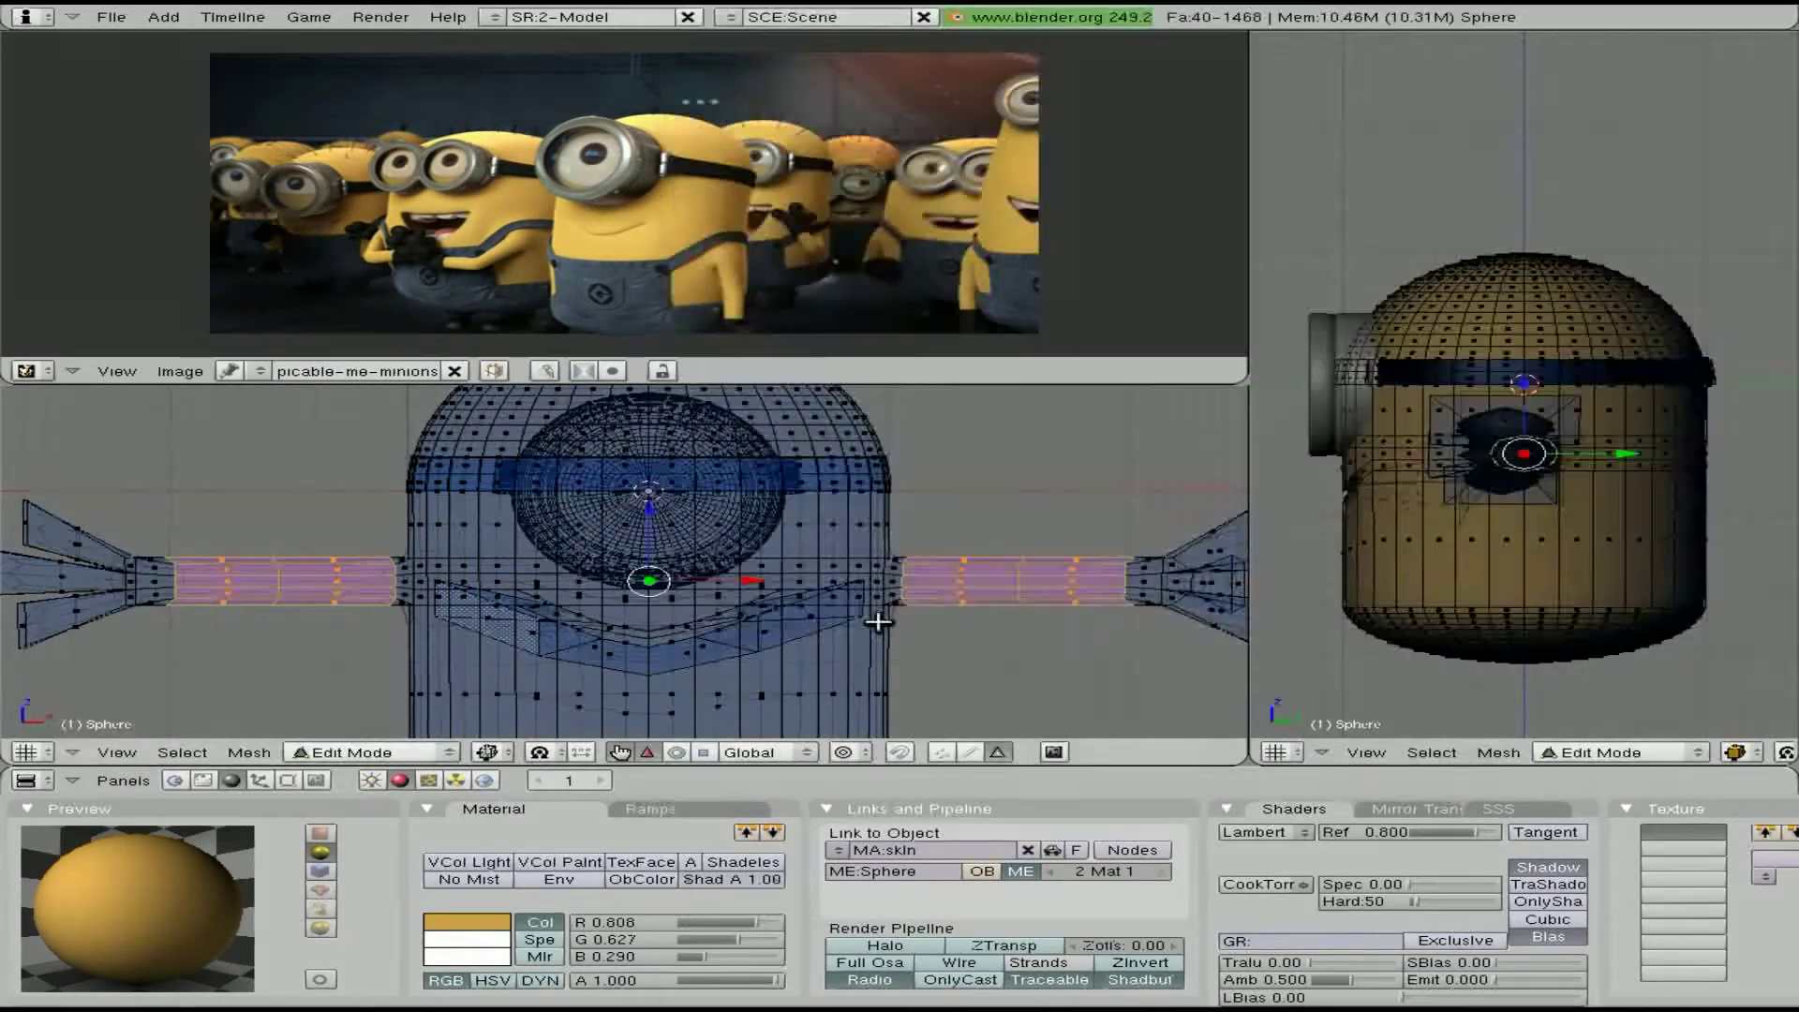
# Add a tube mesh and delete its unwanted vertices
pyautogui.press('space')
pyautogui.click(1066, 560)
pyautogui.press('x')
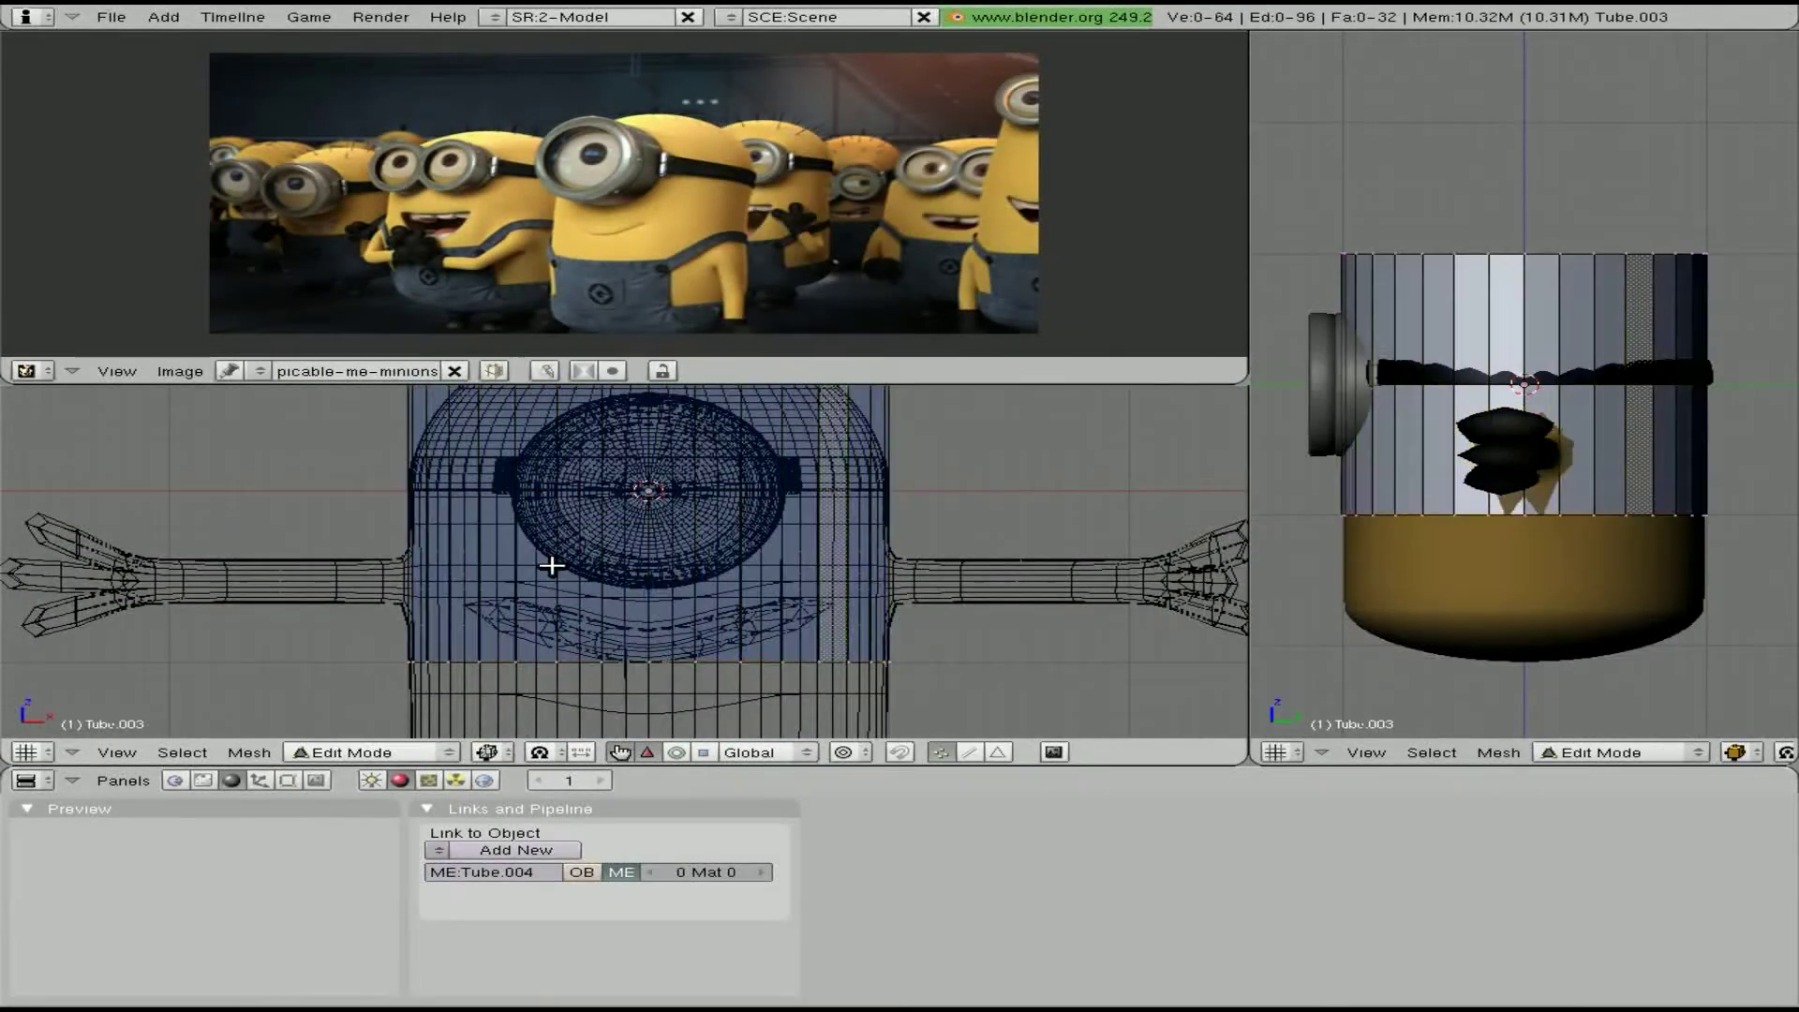
pyautogui.press('Return')
pyautogui.press('Tab')
pyautogui.scroll(-5, 803, 534)
# Link the GLASS material to the goggle lens and show its Mirror Transp settings
pyautogui.press('z')
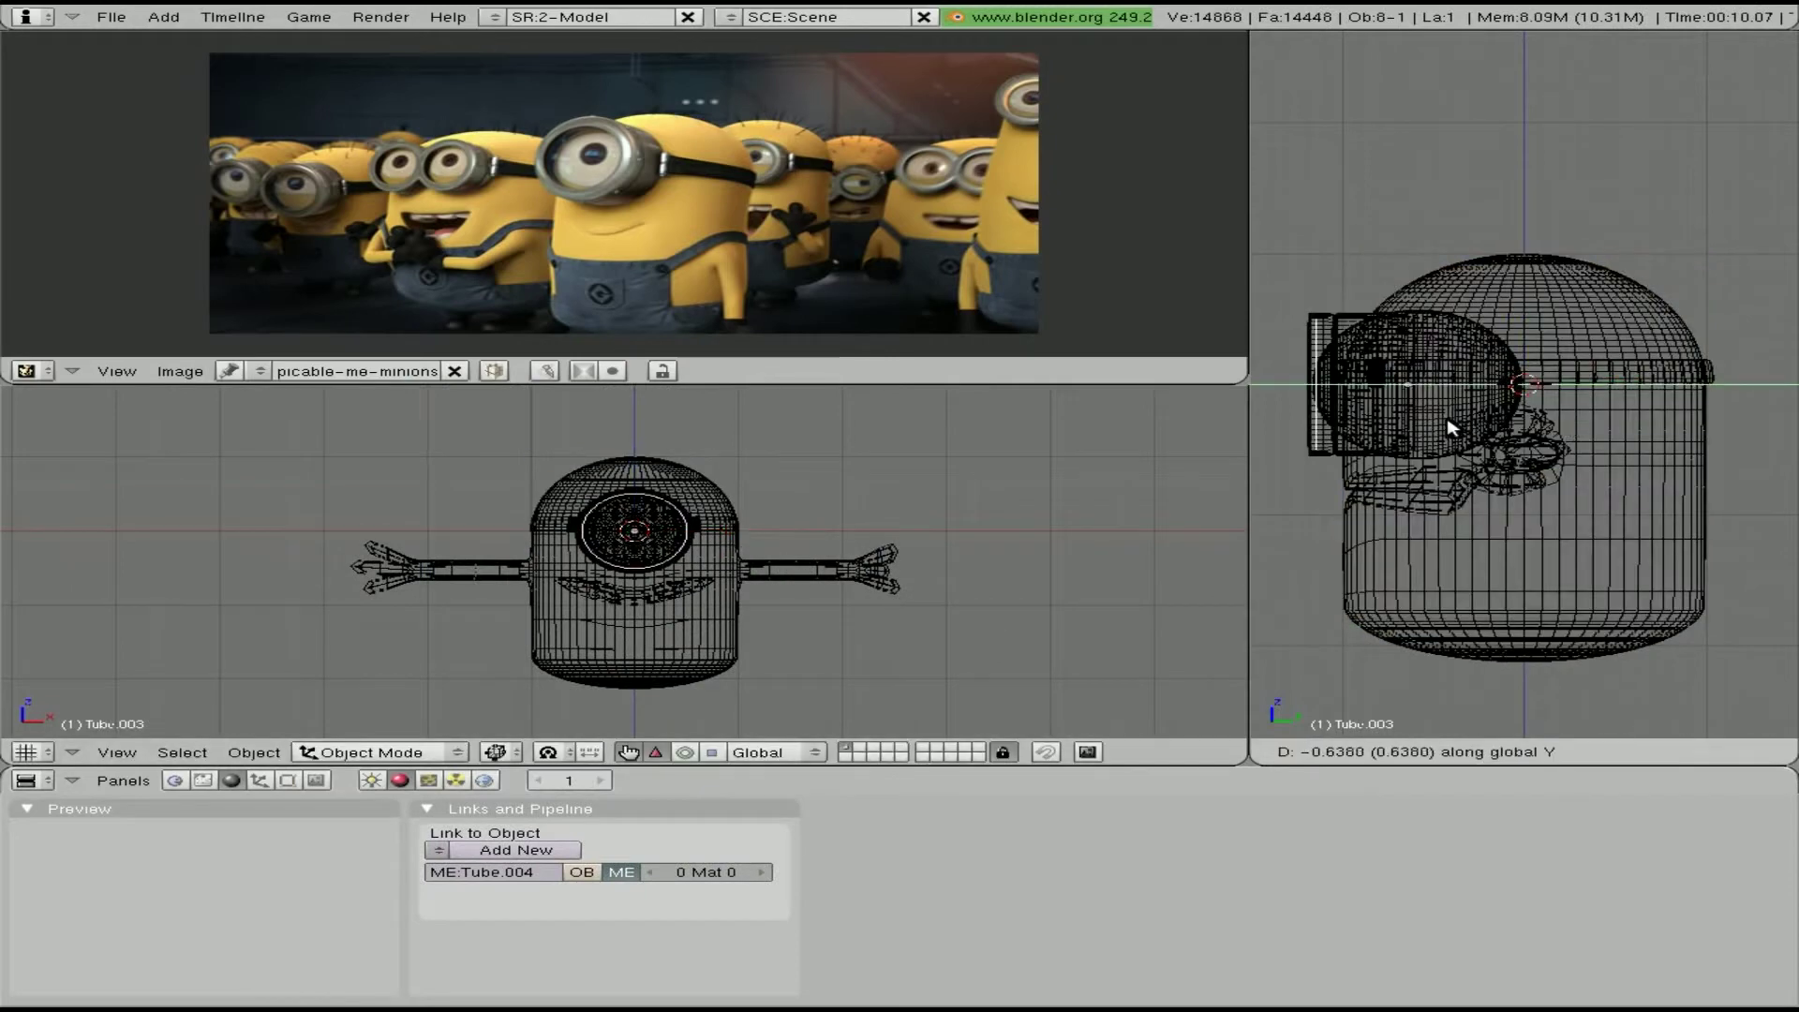
pyautogui.click(437, 850)
pyautogui.click(1399, 809)
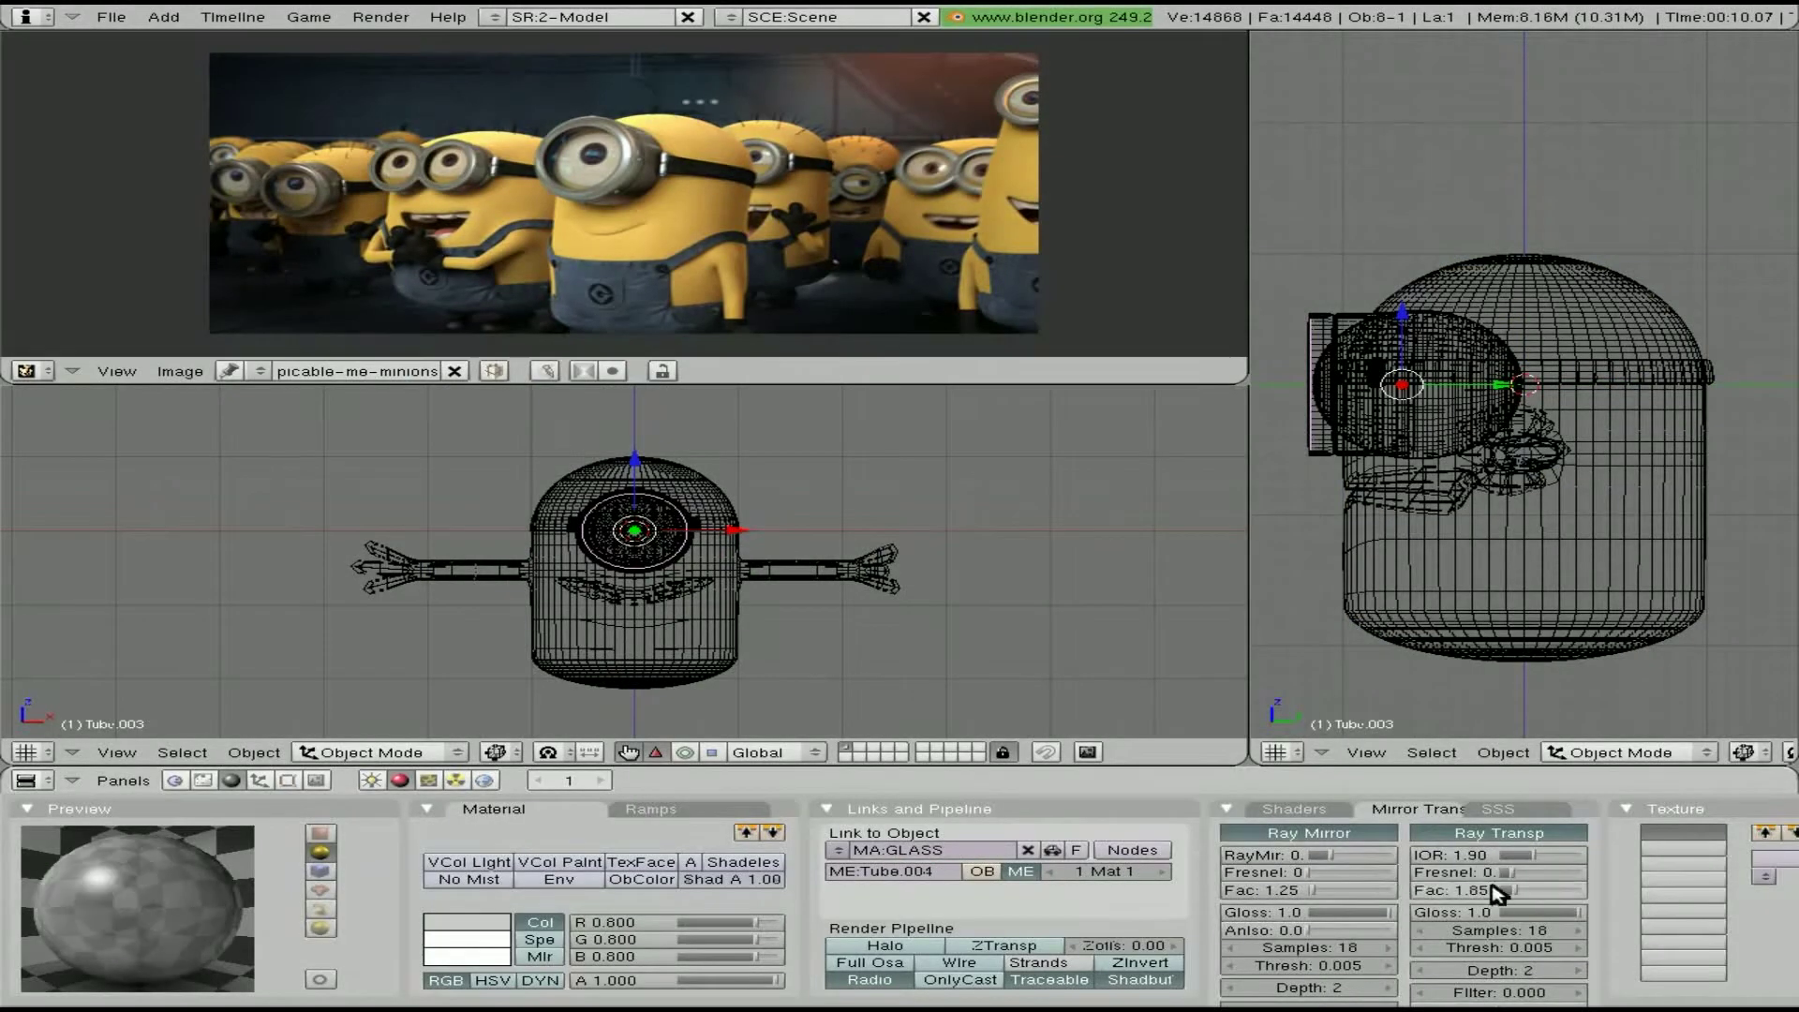
pyautogui.press('F10')
# Enable Ray Transp on the lens at IOR 1.90 and render to check the glass
pyautogui.press('F12')
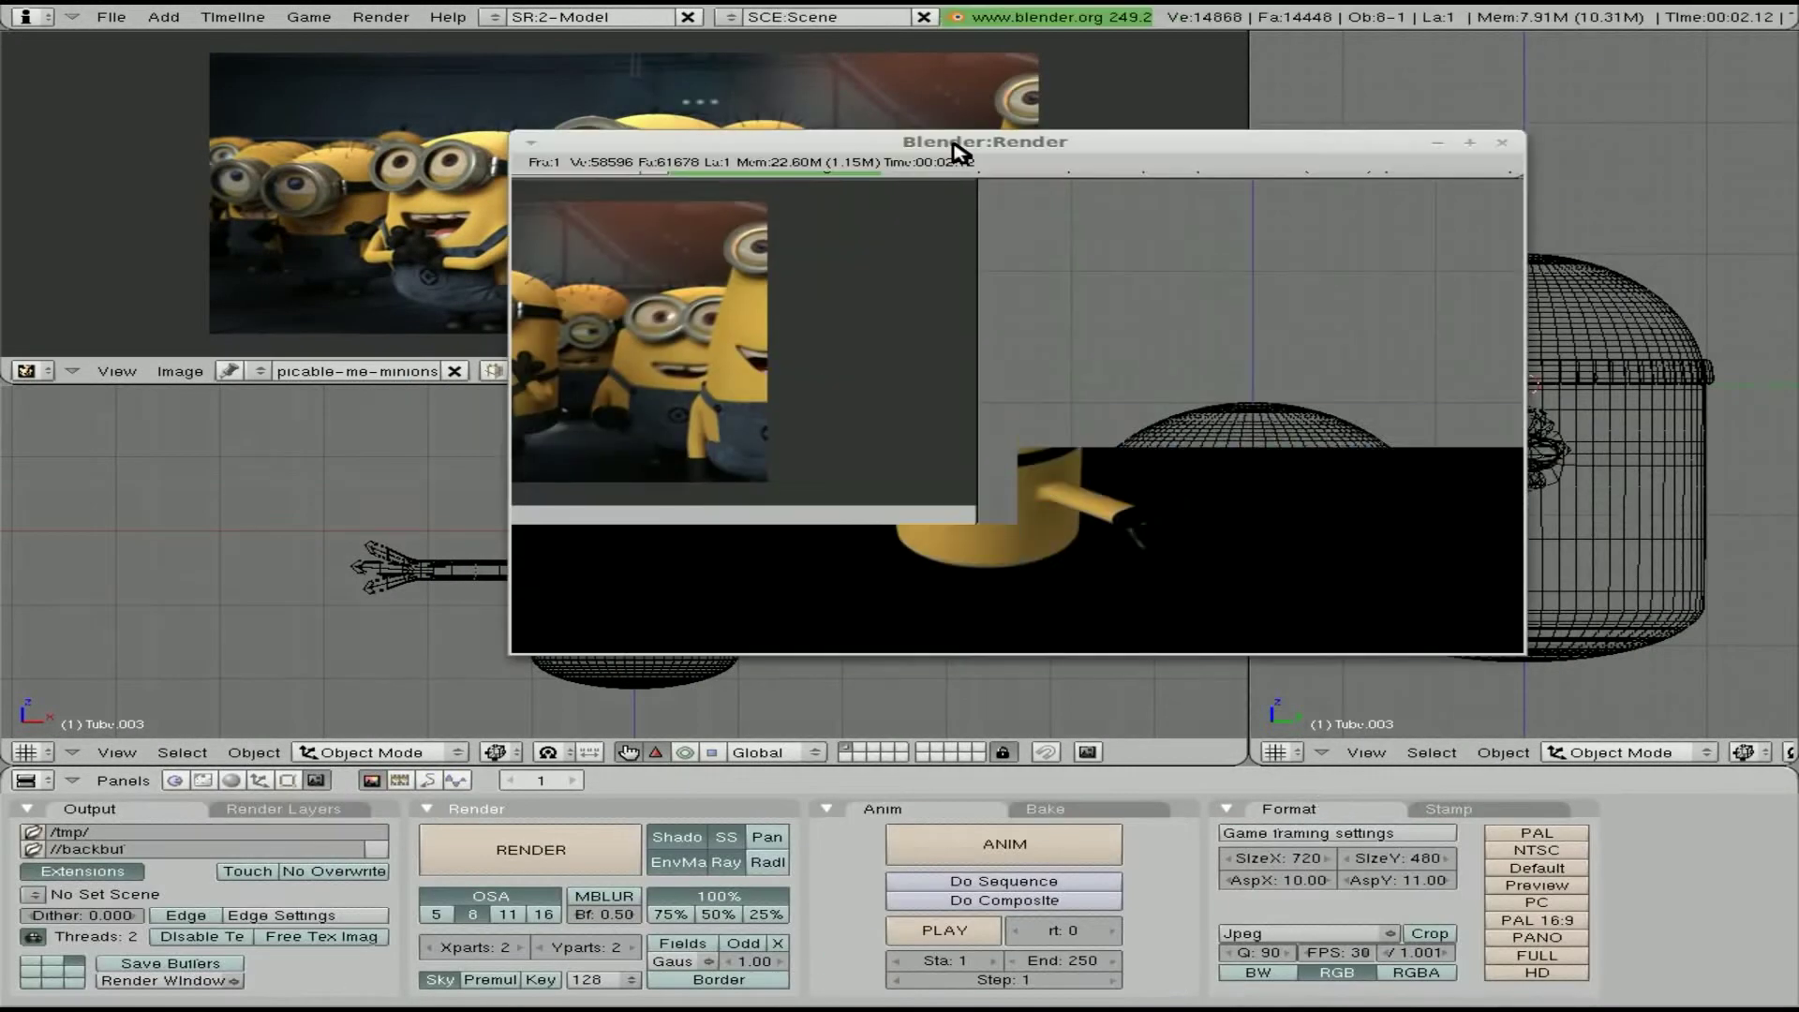
pyautogui.press('Escape')
pyautogui.press('F5')
pyautogui.click(1488, 832)
pyautogui.press('F12')
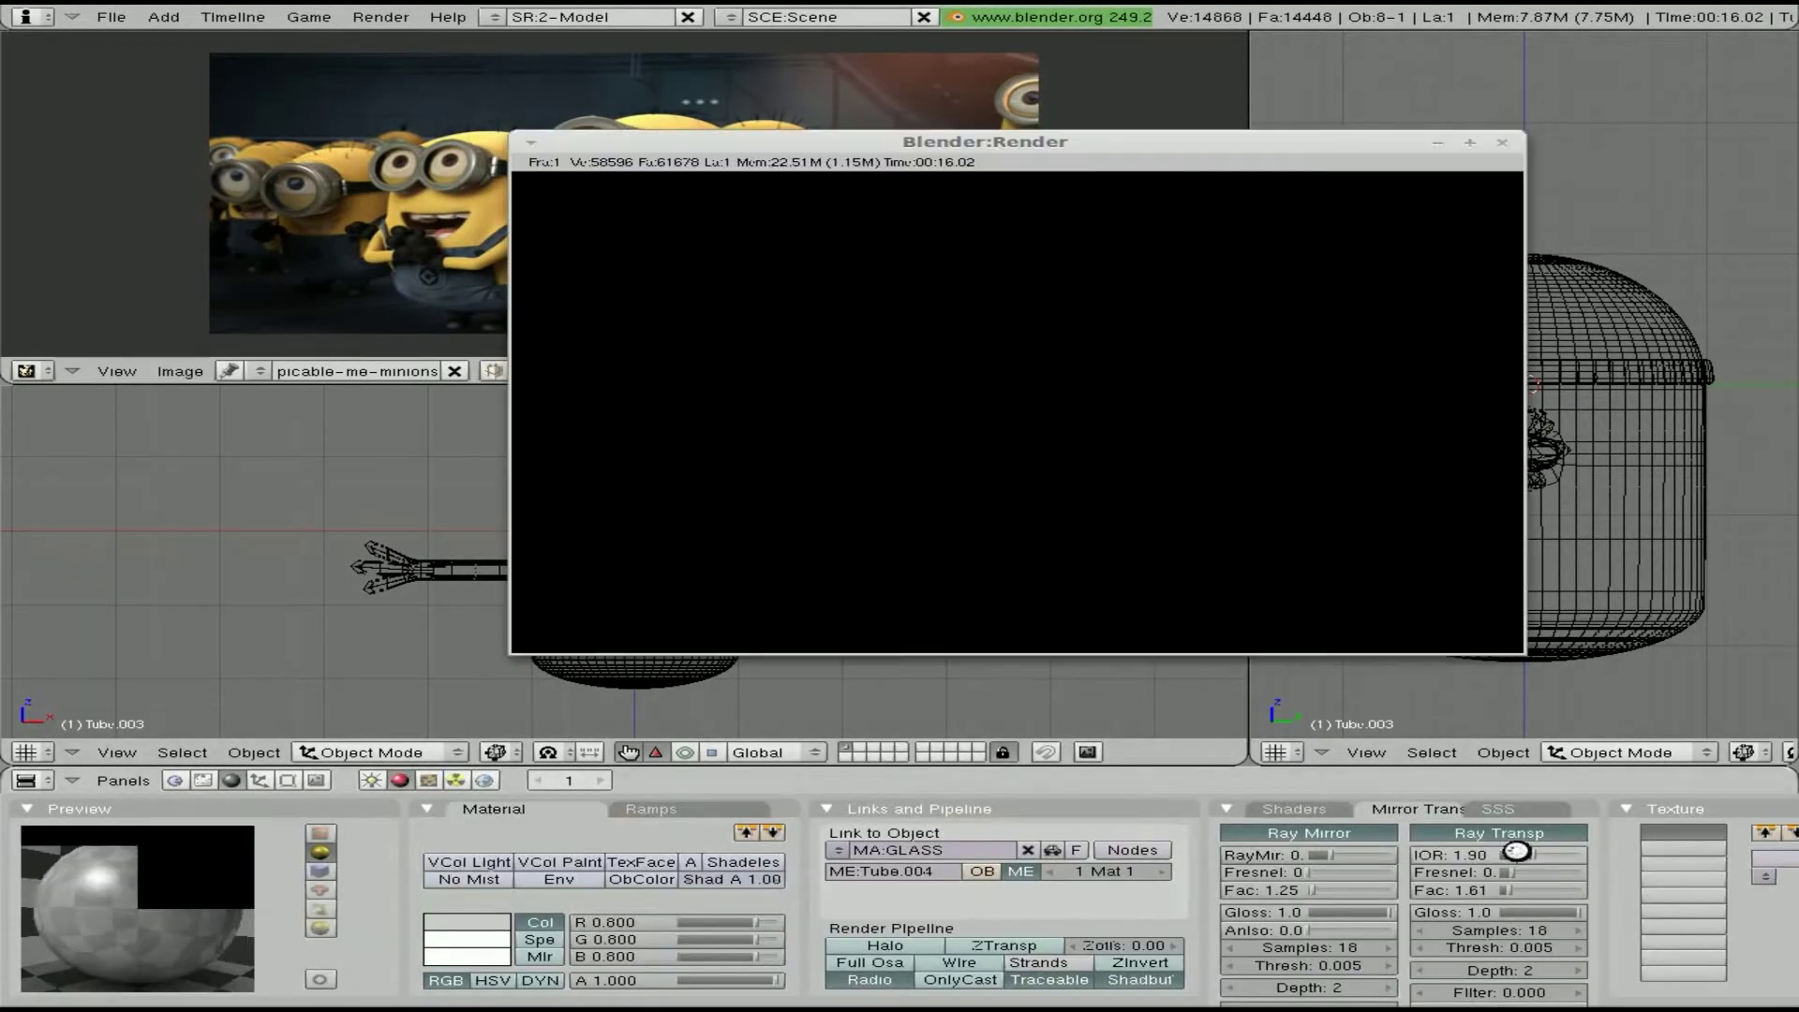
pyautogui.click(731, 18)
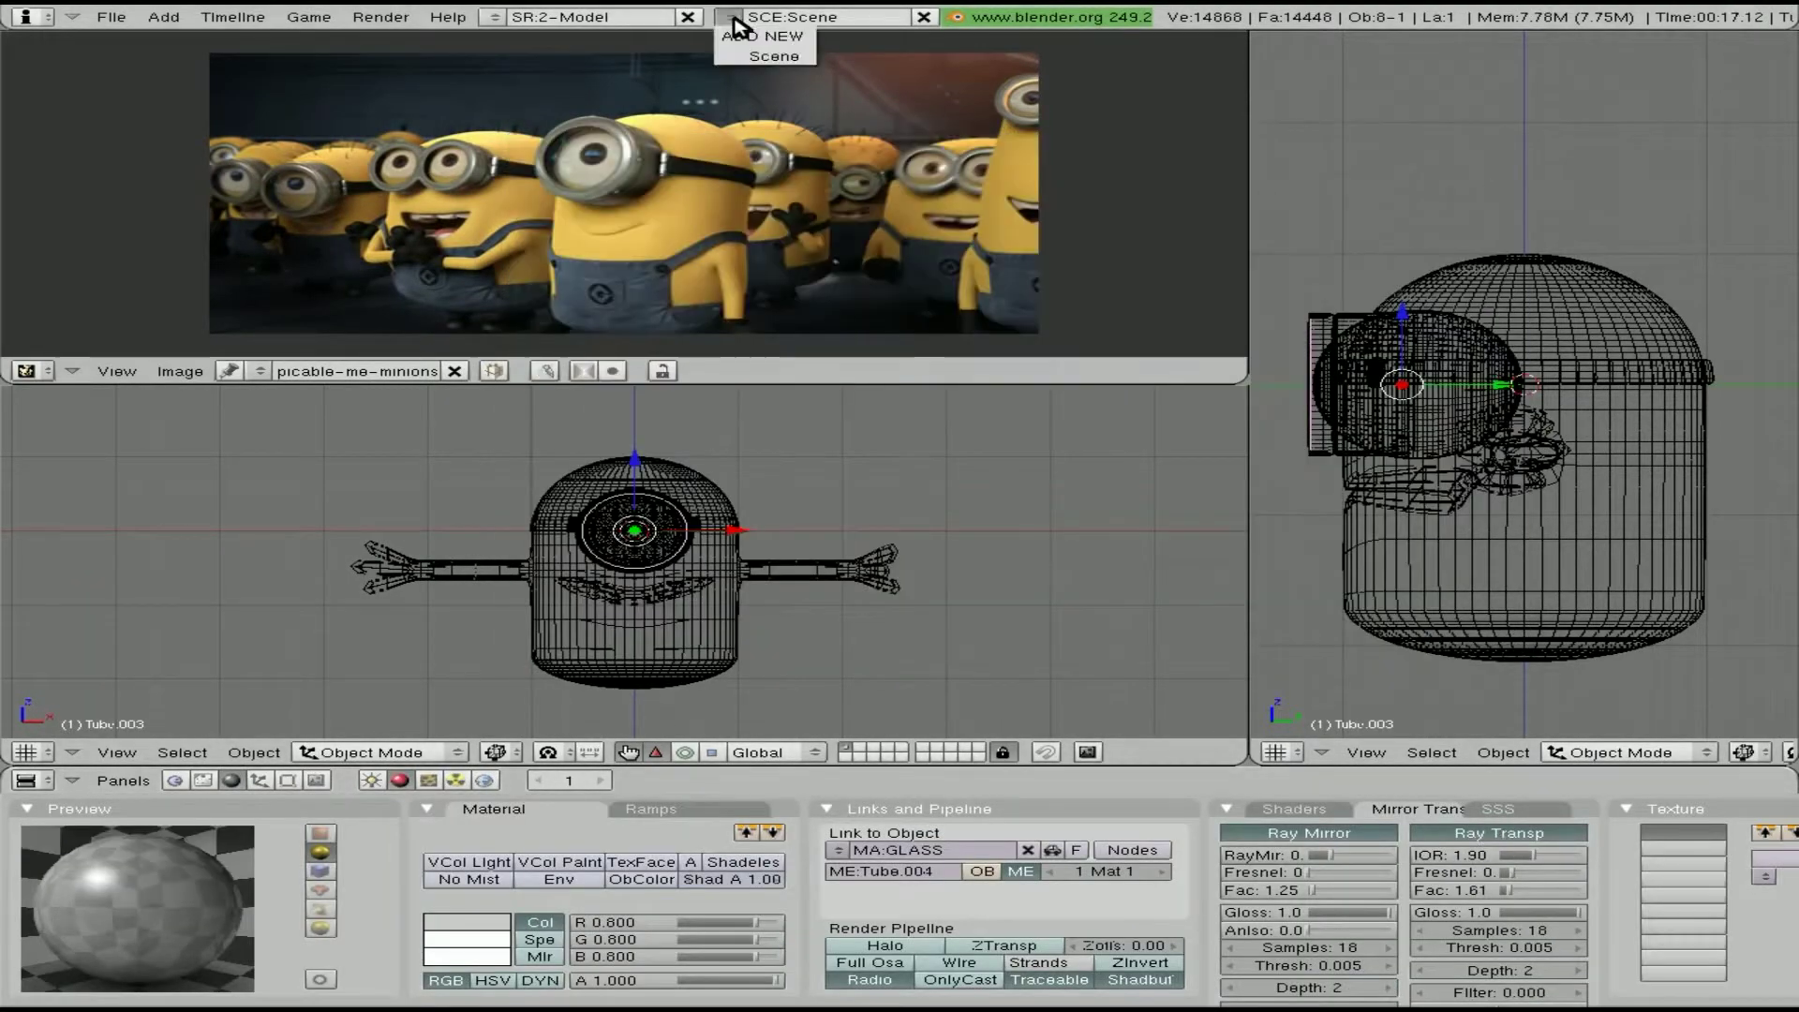
# Select the body's two leg-end faces and scale them with the Individual Centers pivot
pyautogui.press('z')
pyautogui.rightClick(576, 655)
pyautogui.press('Tab')
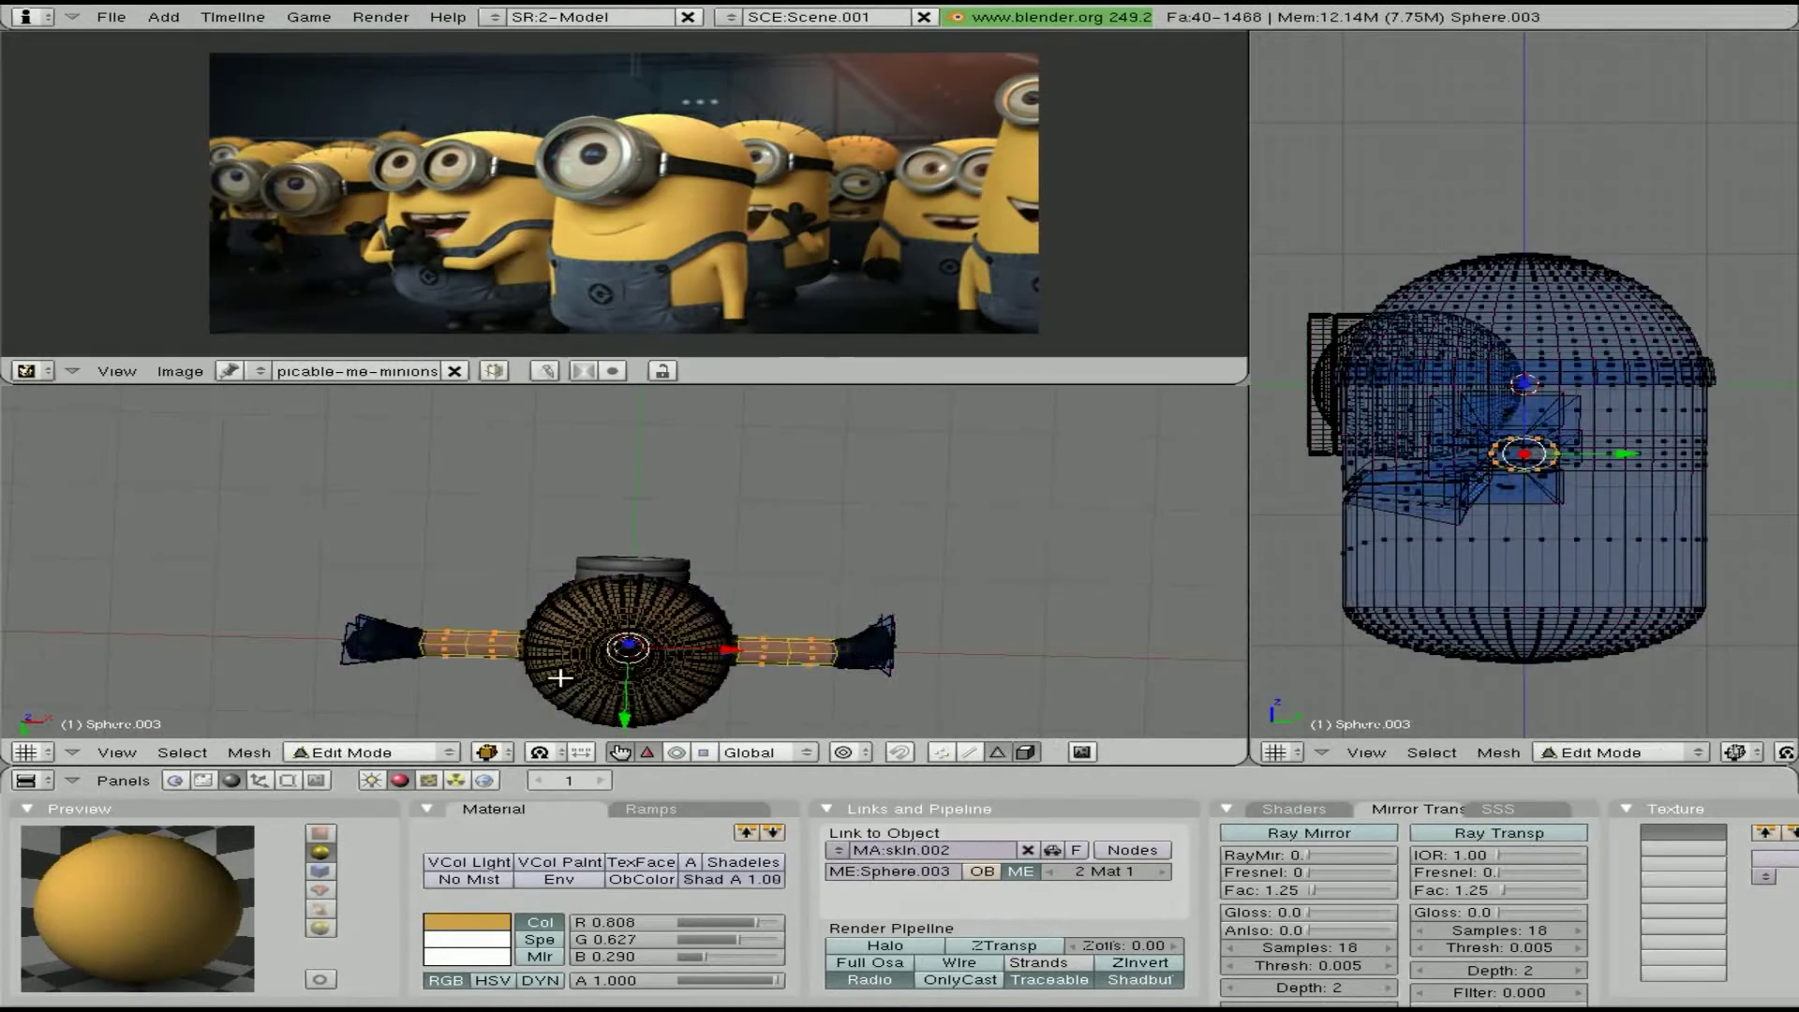
pyautogui.scroll(4, 543, 523)
pyautogui.rightClick(544, 523)
pyautogui.press('s')
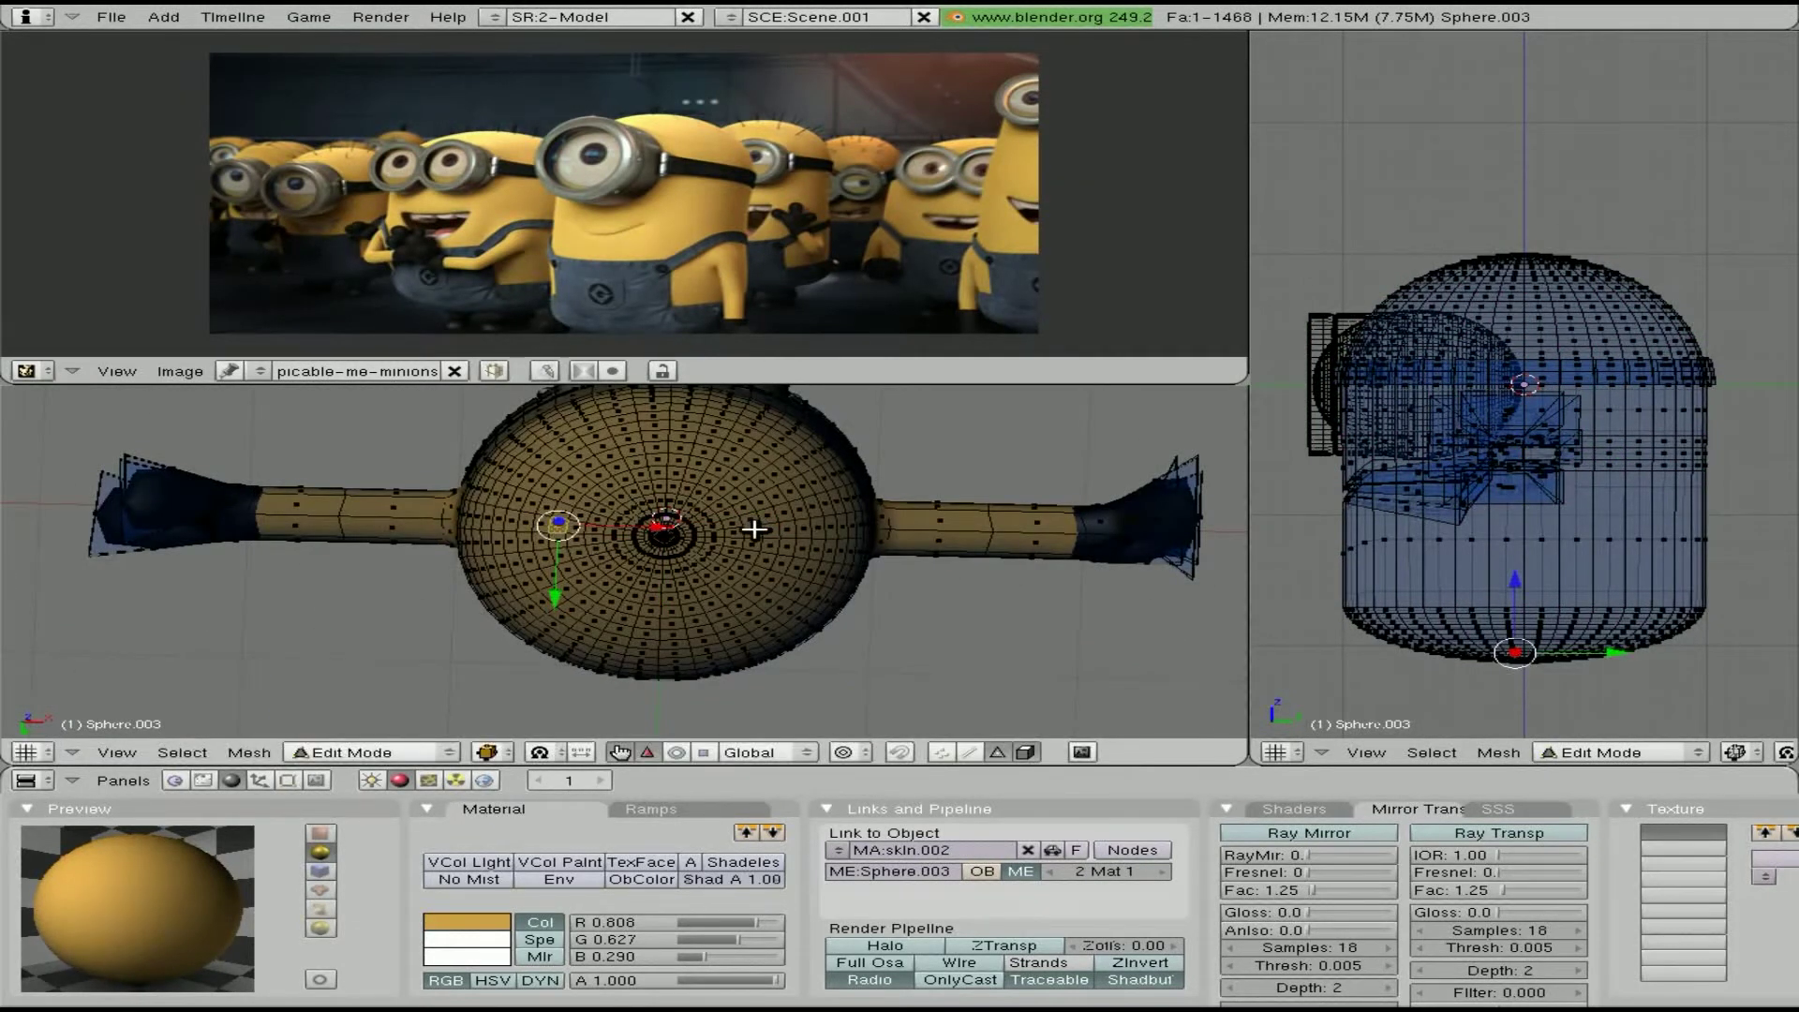
pyautogui.click(676, 752)
pyautogui.click(609, 677)
pyautogui.press('s')
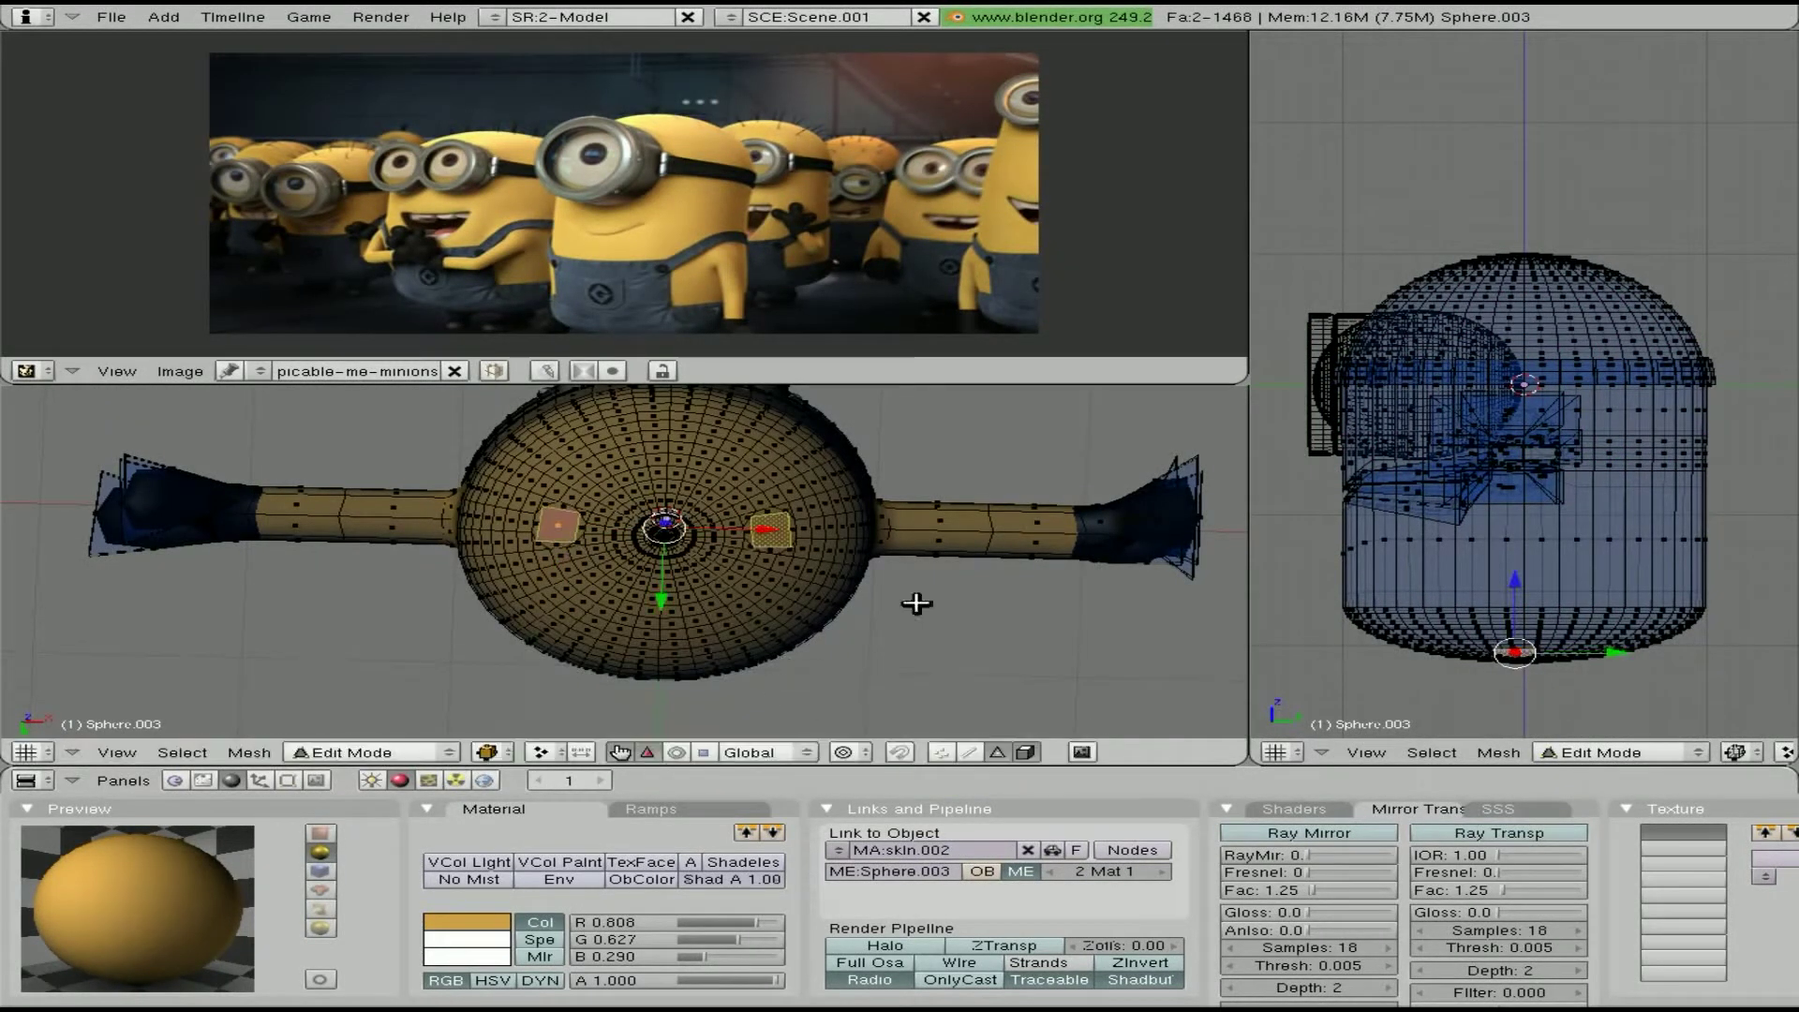
# Extrude the leg-end faces downward to lengthen both legs
pyautogui.scroll(-2, 1468, 562)
pyautogui.press('e')
pyautogui.click(1499, 687)
pyautogui.press('KP_1')
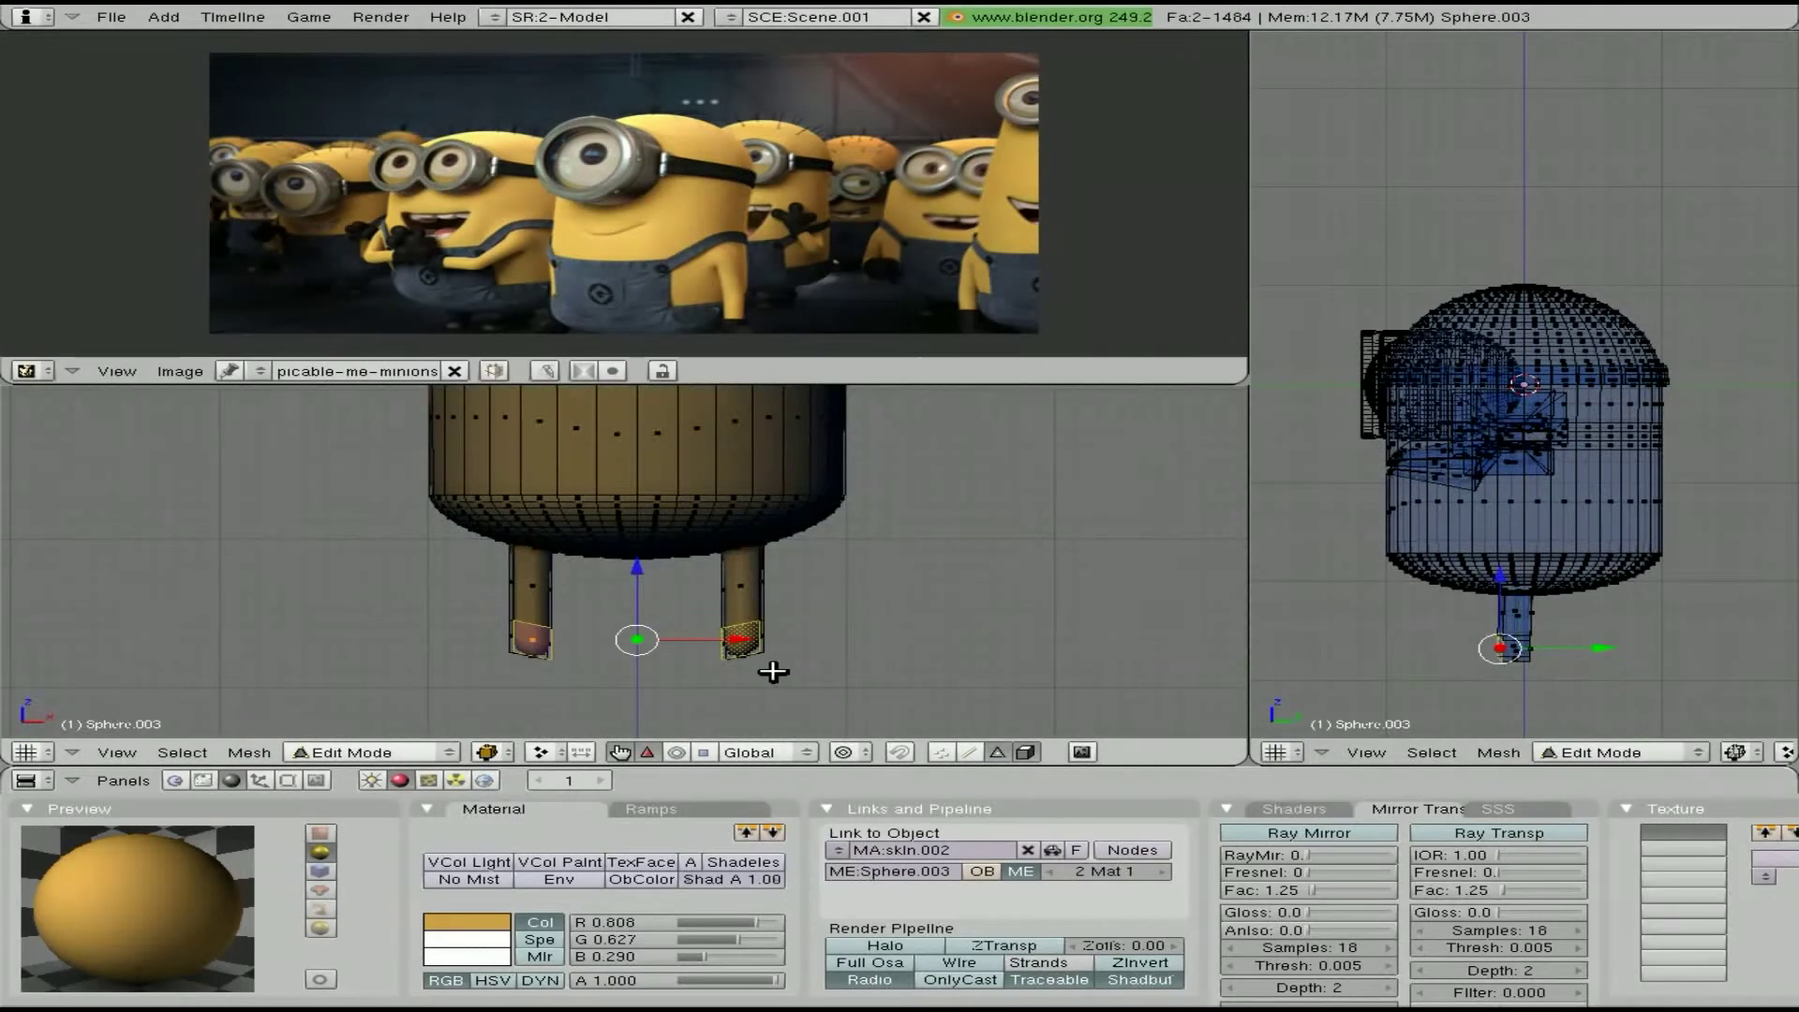
pyautogui.moveTo(759, 618); pyautogui.dragTo(551, 544, button='middle')
pyautogui.moveTo(702, 522); pyautogui.dragTo(740, 506, button='middle')
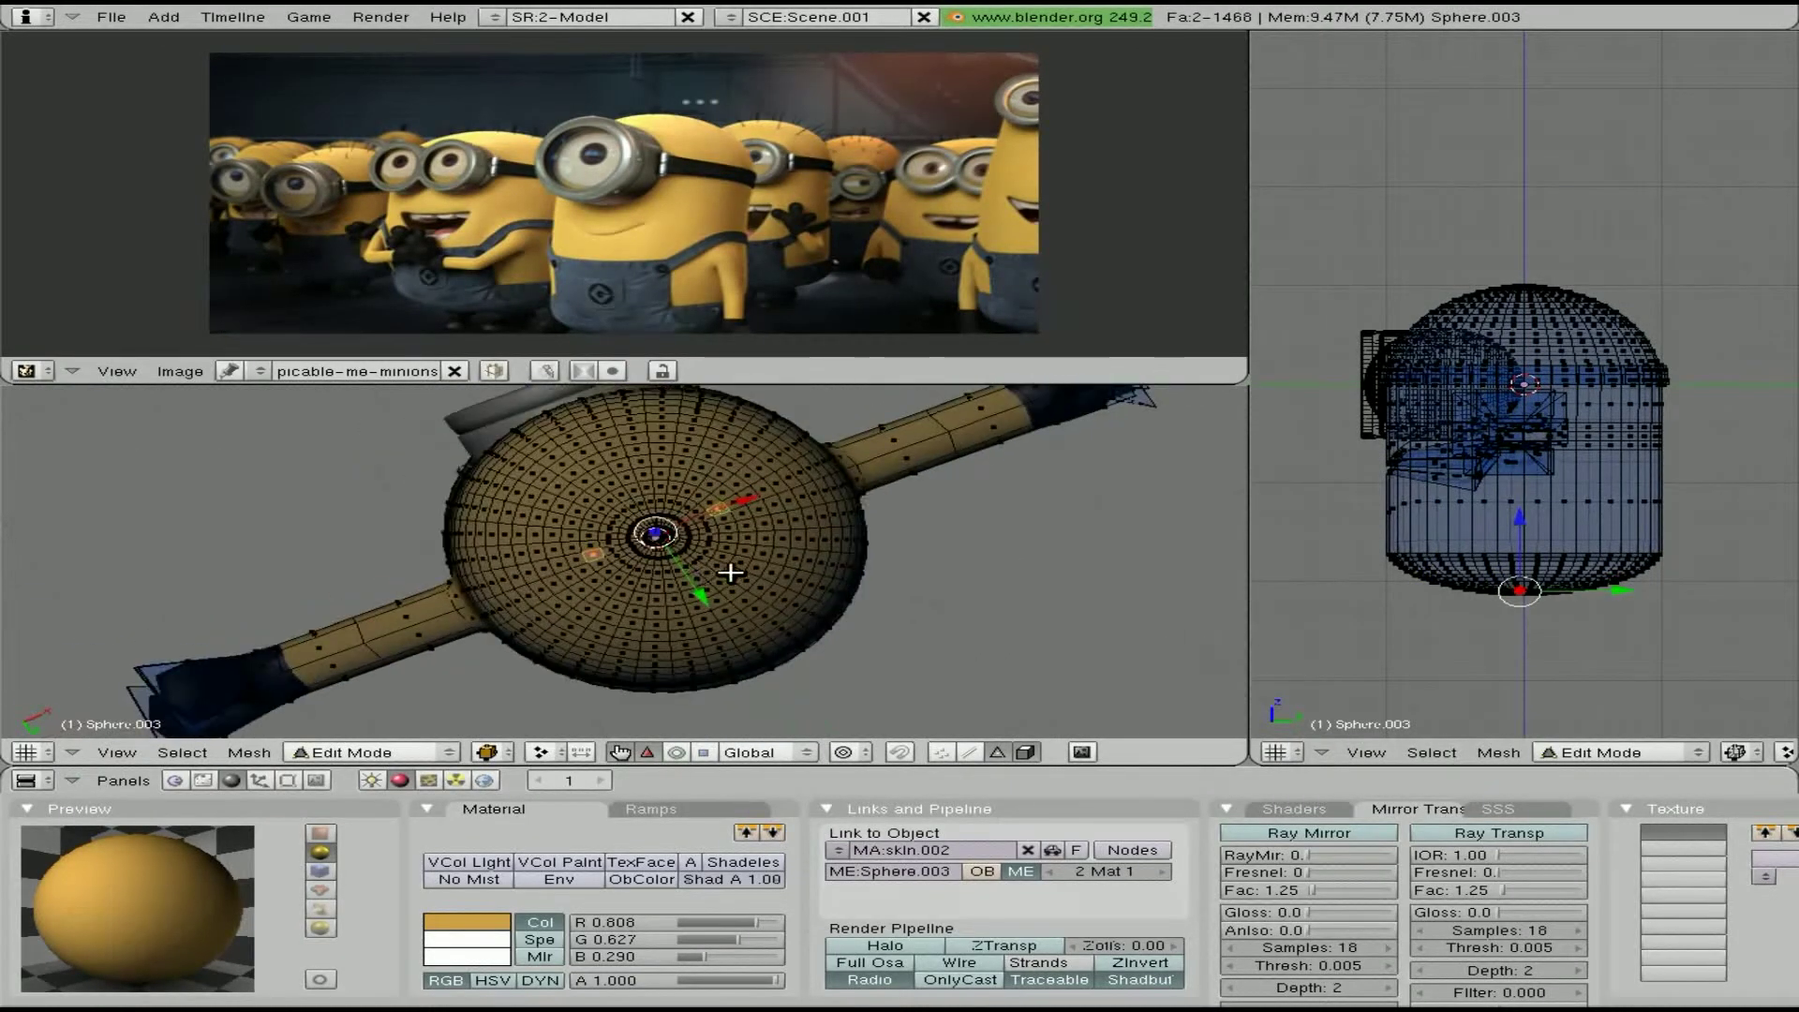
pyautogui.press('e')
pyautogui.press('e')
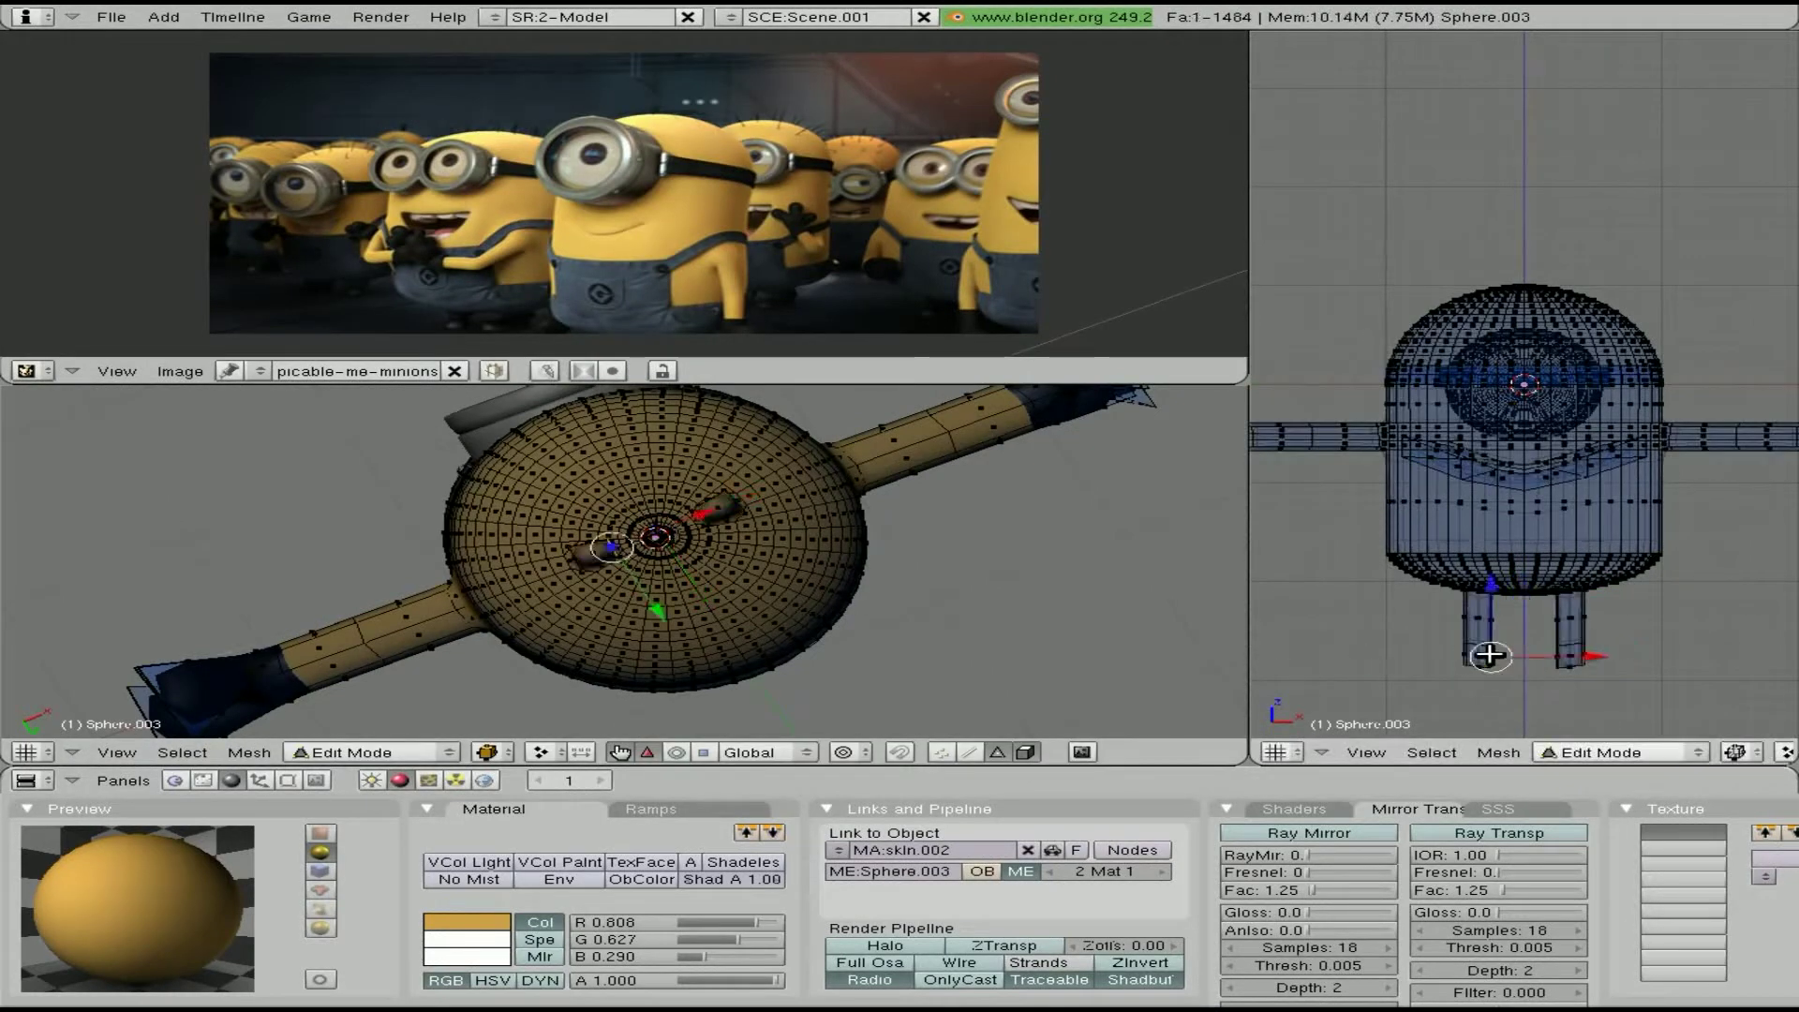
pyautogui.hotkey('ctrl', 'z')
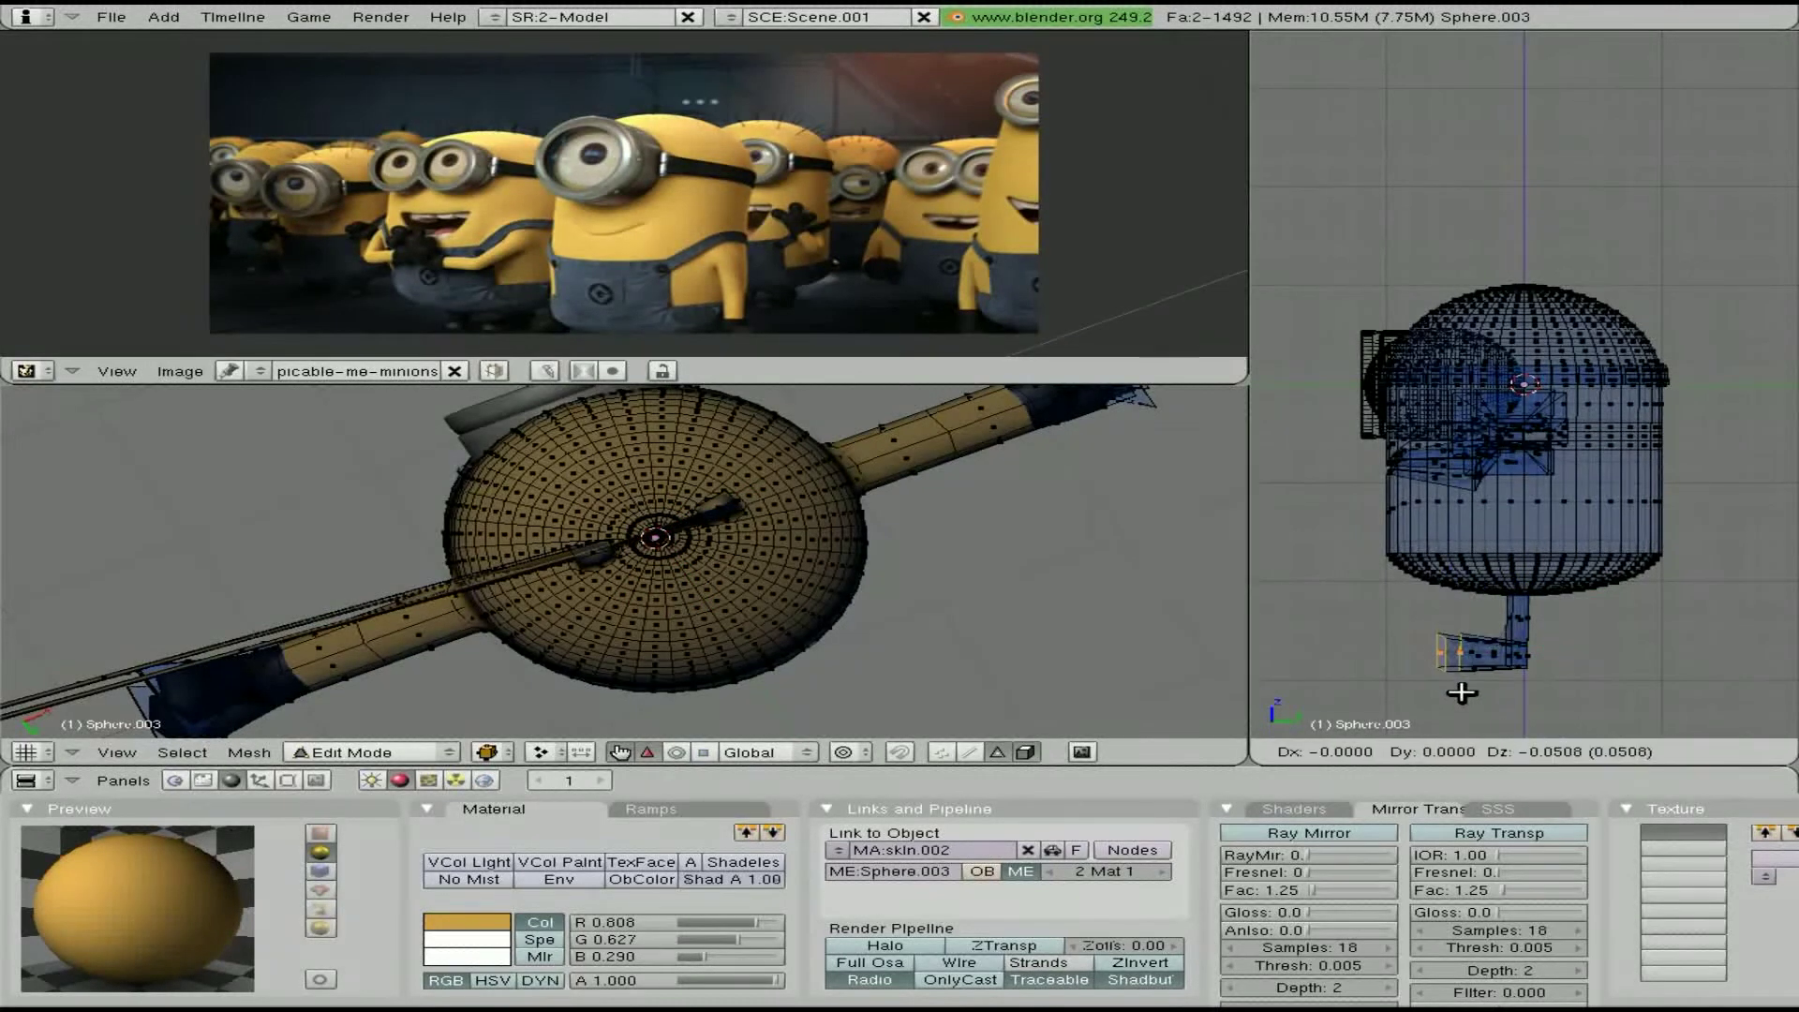
# Extrude and scale a forward foot piece from each leg, then test-render
pyautogui.moveTo(940, 651); pyautogui.dragTo(670, 566, button='middle')
pyautogui.press('e')
pyautogui.press('s')
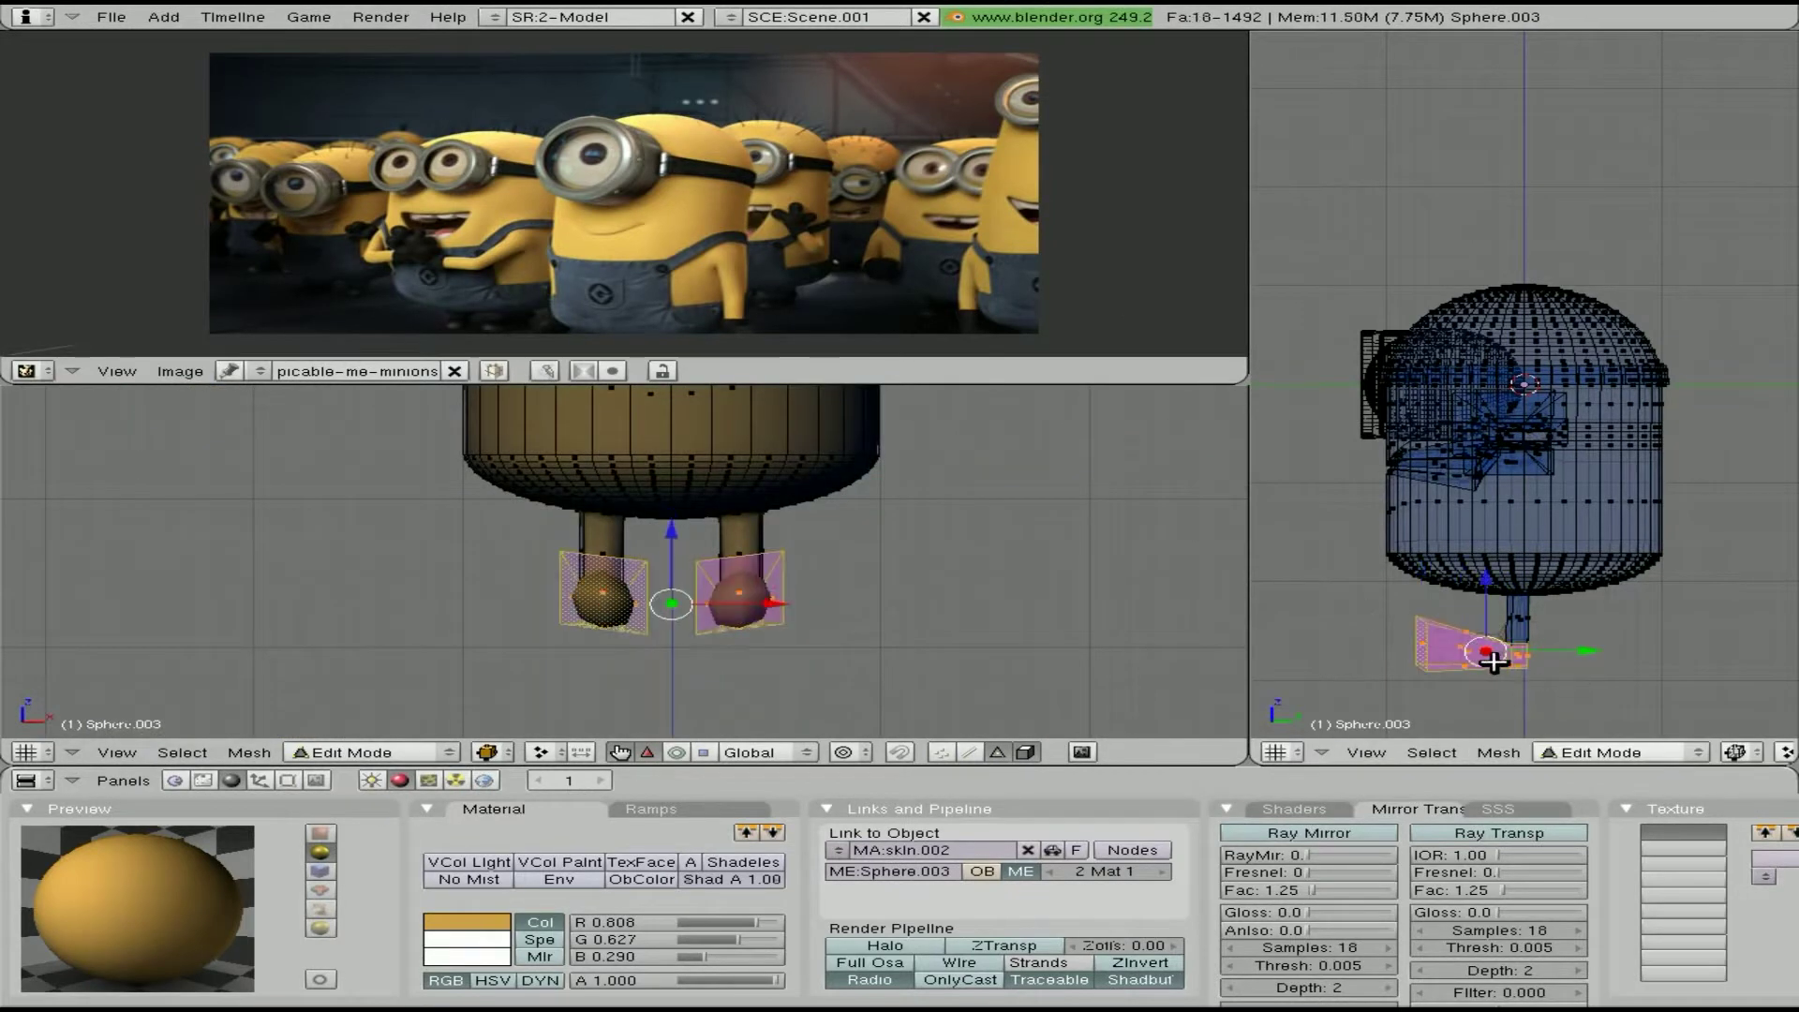
pyautogui.press('F9')
pyautogui.press('F12')
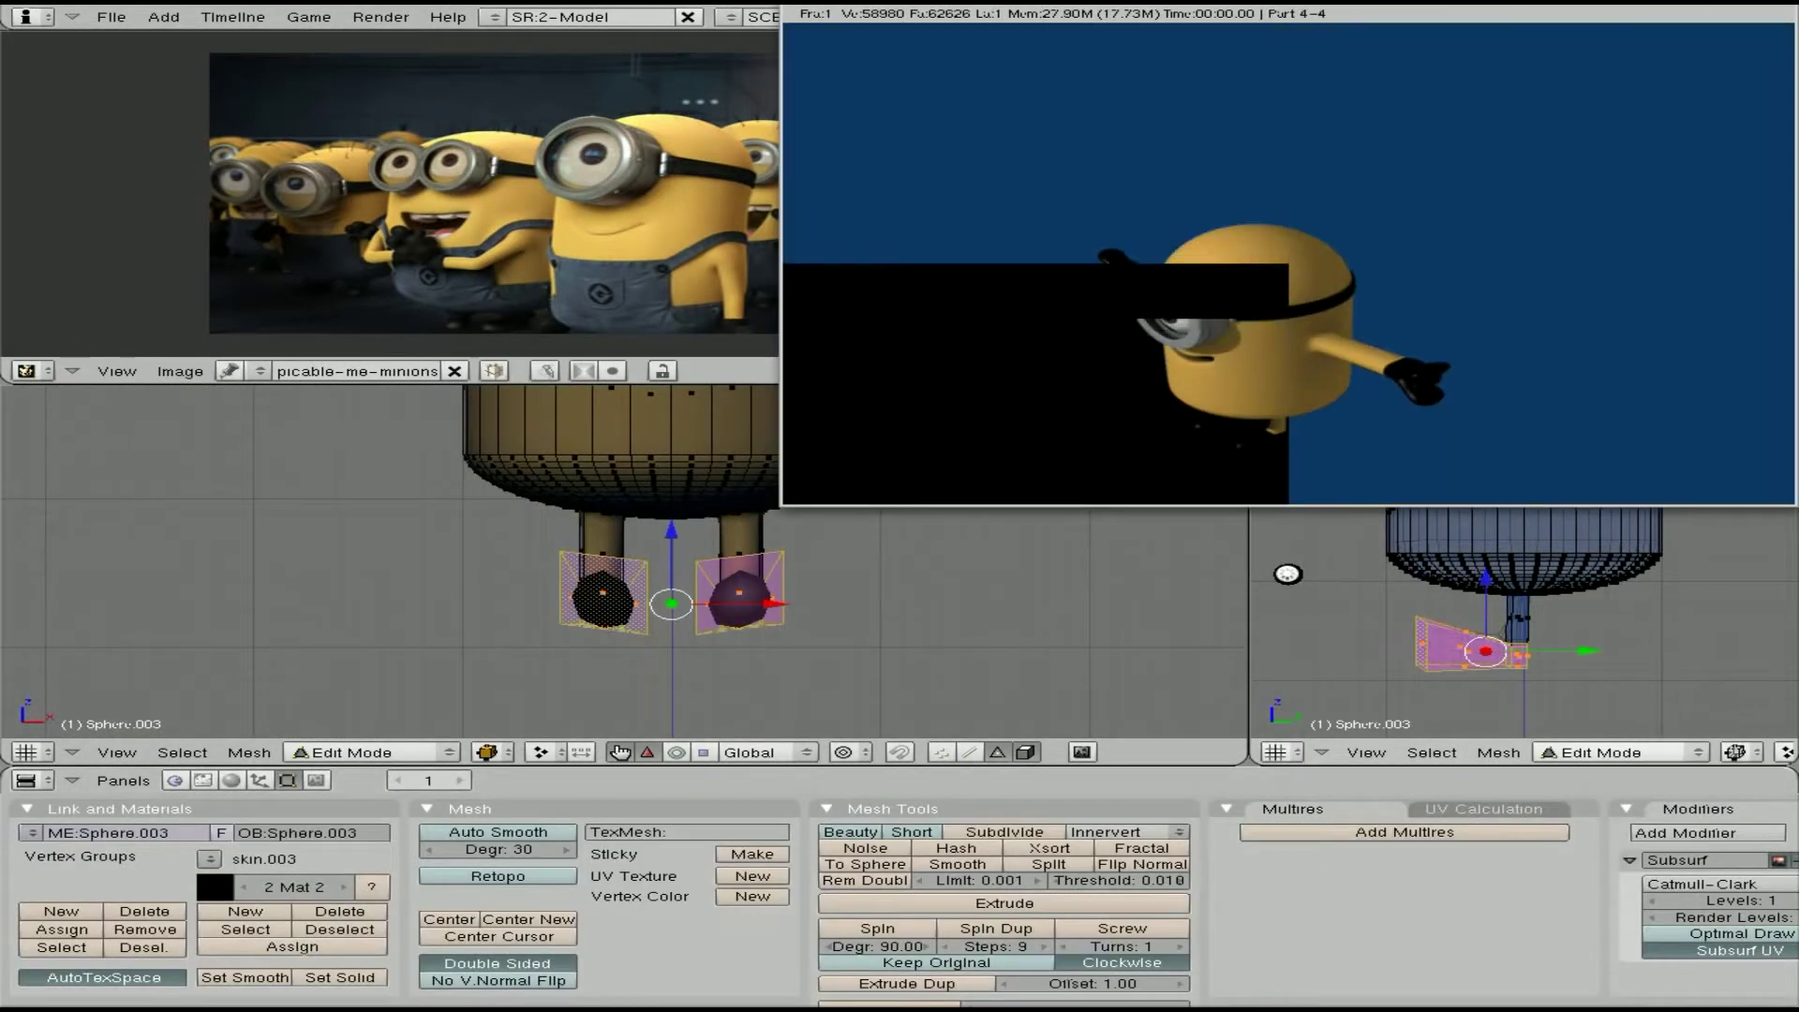
pyautogui.press('F11')
pyautogui.hotkey('ctrl', 'r')
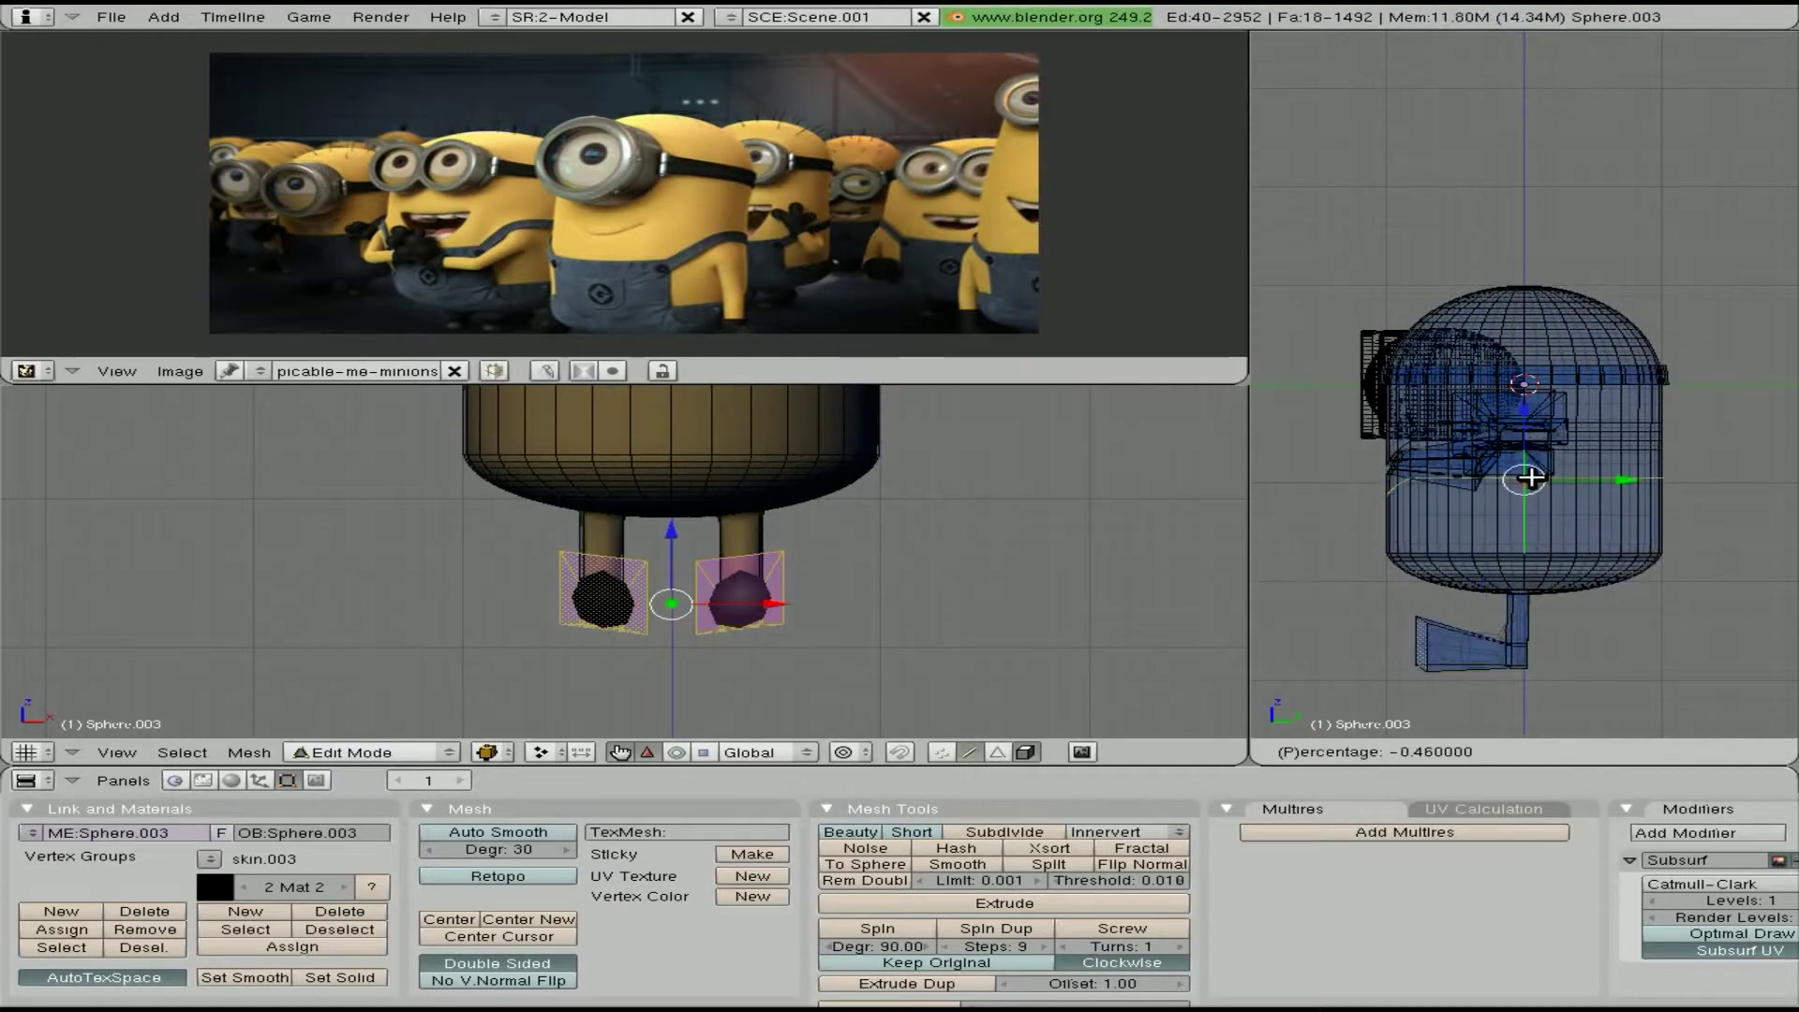
# Place the first edge loop and box-select the minion's lower-body vertices
pyautogui.click(1530, 478)
pyautogui.scroll(-4, 797, 489)
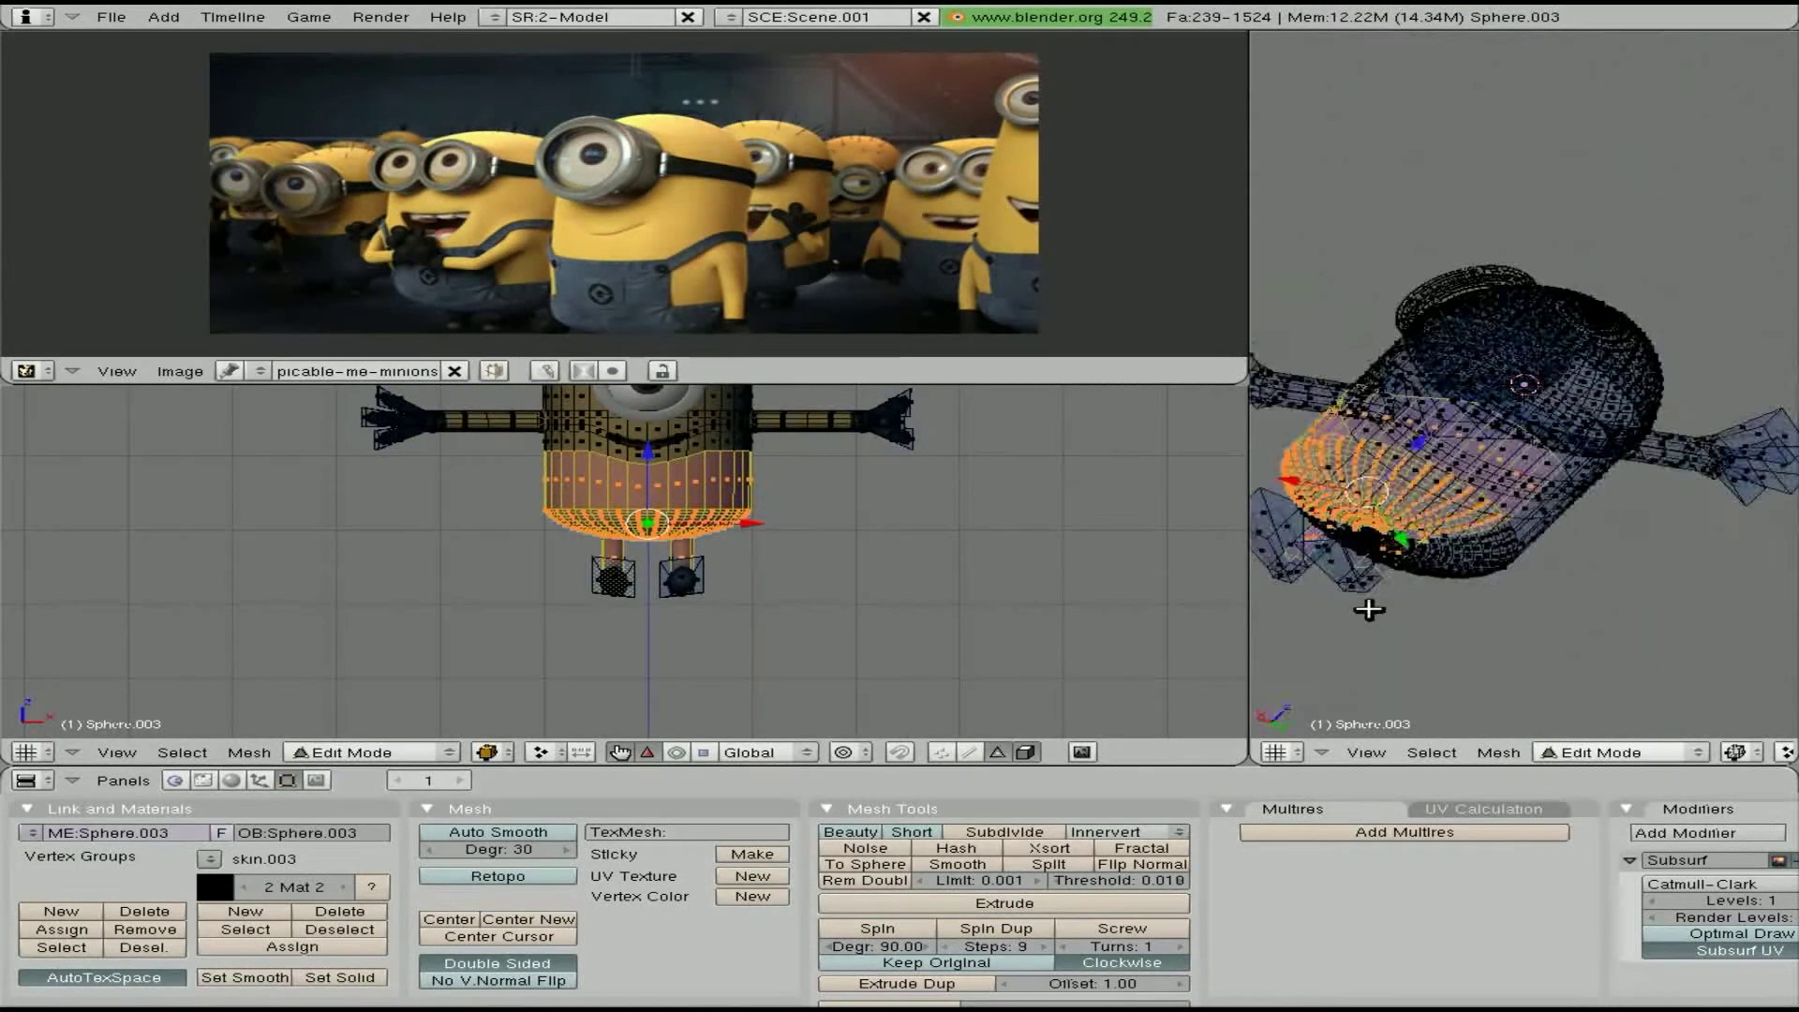
pyautogui.moveTo(1365, 610); pyautogui.dragTo(1386, 603, button='middle')
pyautogui.press('b')
pyautogui.moveTo(527, 472); pyautogui.dragTo(838, 555)
pyautogui.press('KP_1')
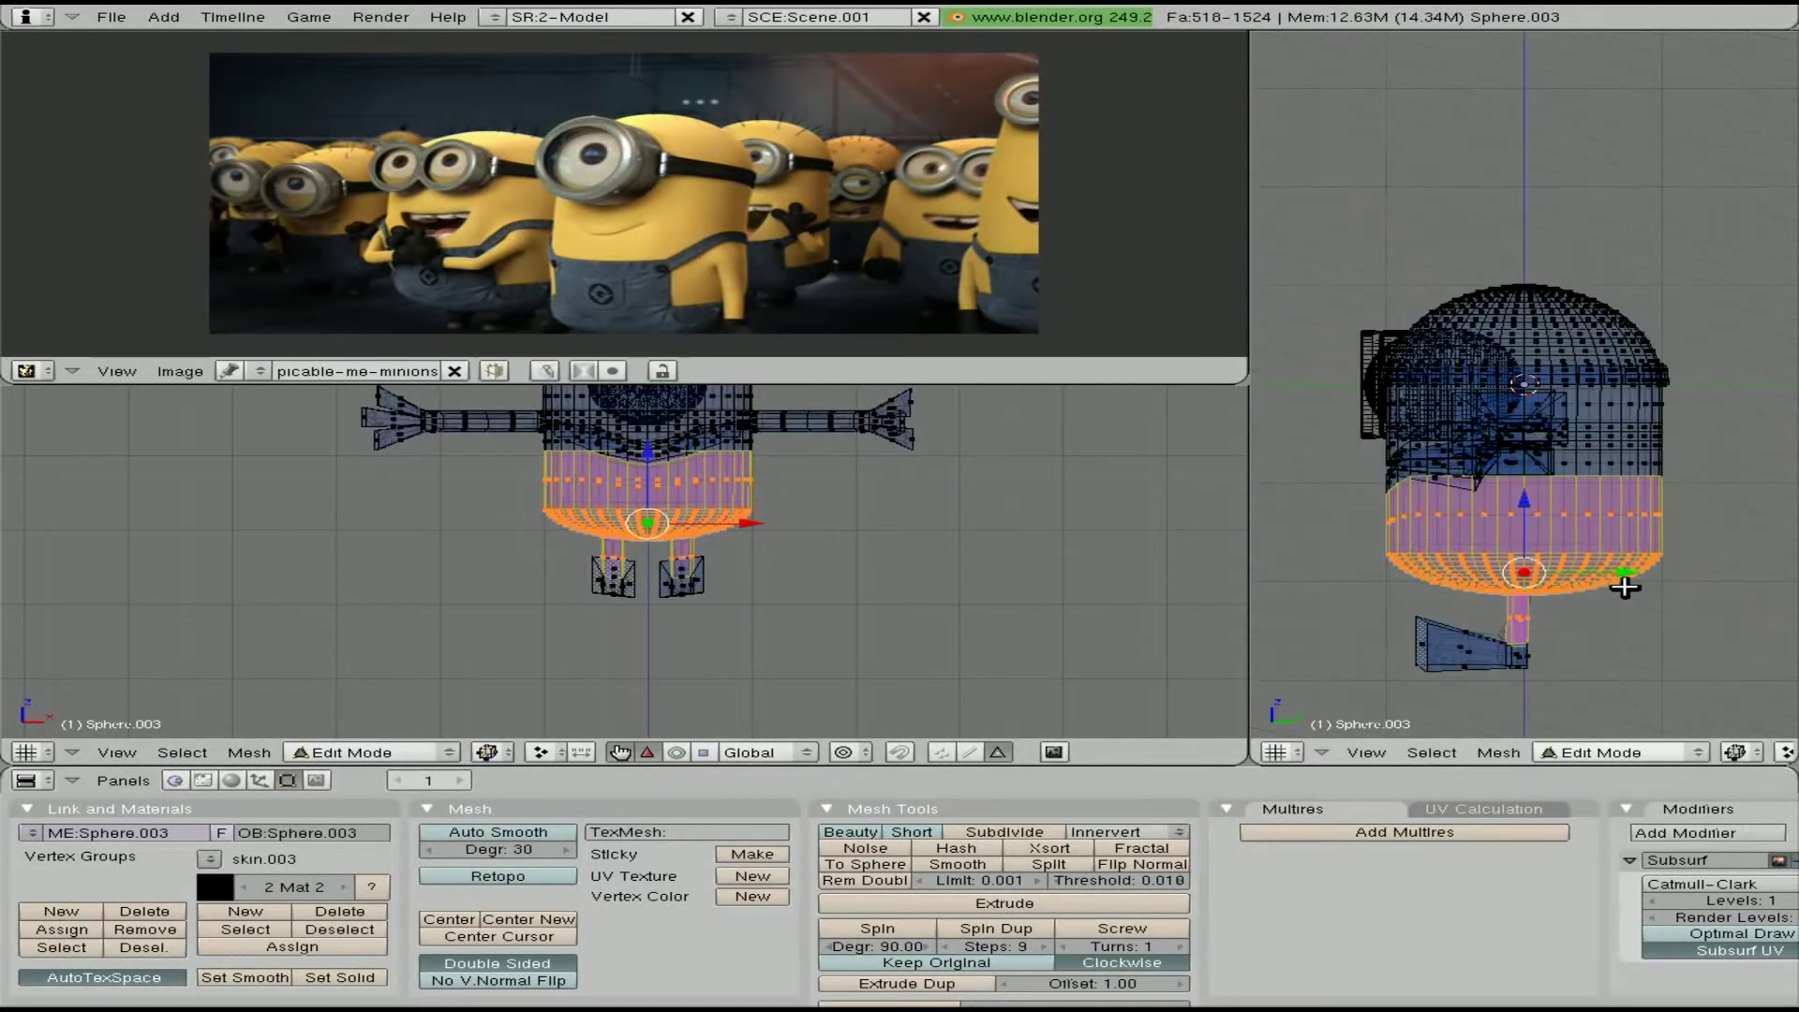
# Add a second edge loop around the lower body and return to Object Mode
pyautogui.hotkey('ctrl', 'r')
pyautogui.click(1451, 519)
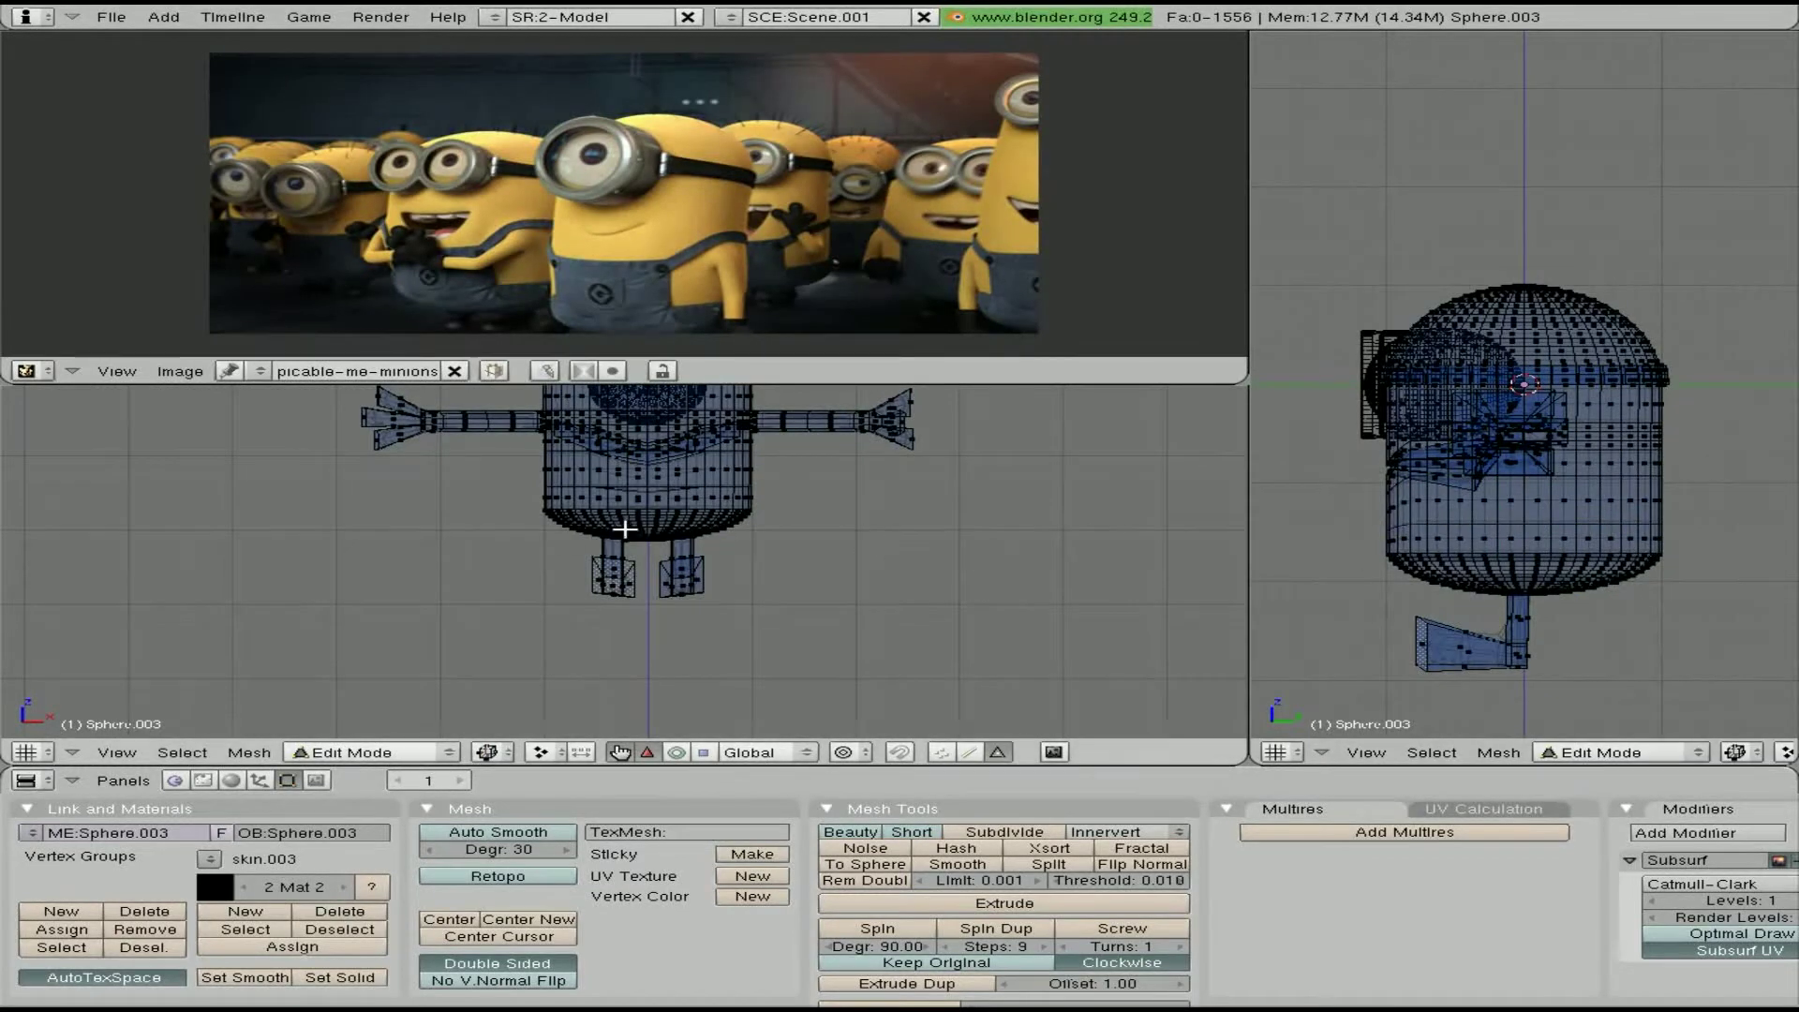
pyautogui.press('b')
pyautogui.moveTo(514, 465); pyautogui.dragTo(756, 550)
pyautogui.press('z')
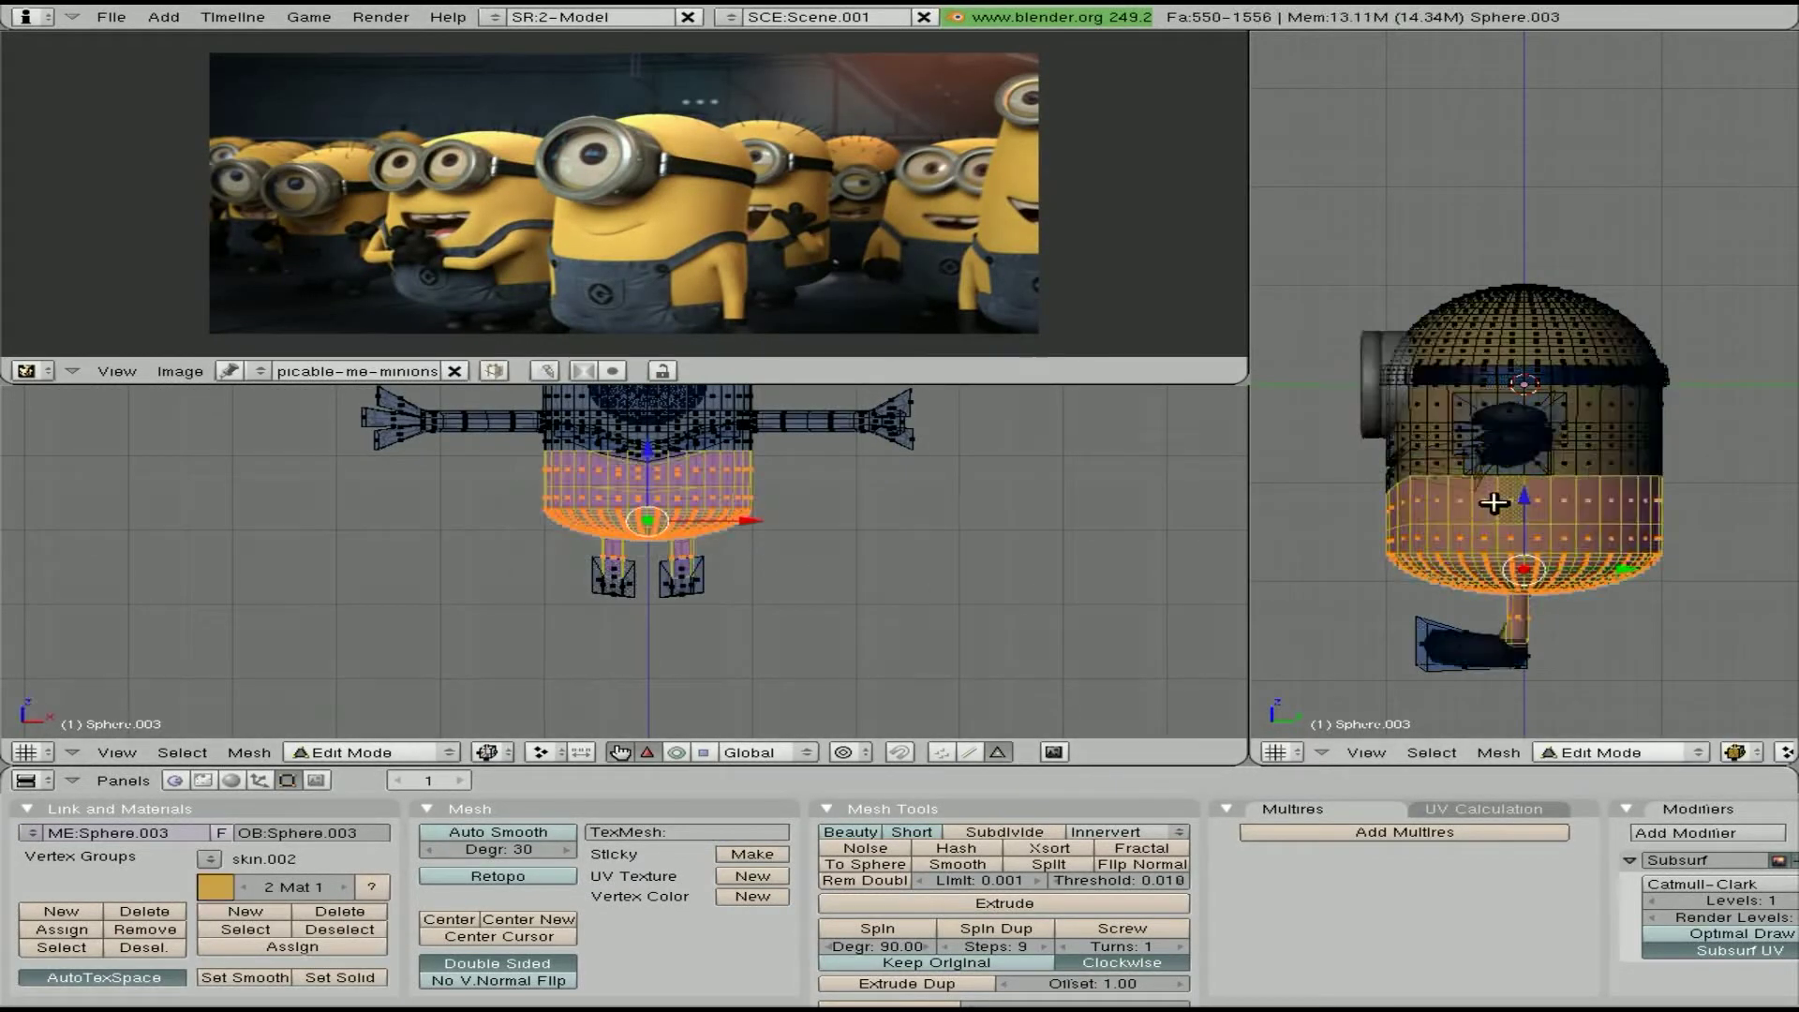
pyautogui.moveTo(1456, 467); pyautogui.dragTo(1567, 514, button='middle')
pyautogui.rightClick(1567, 514)
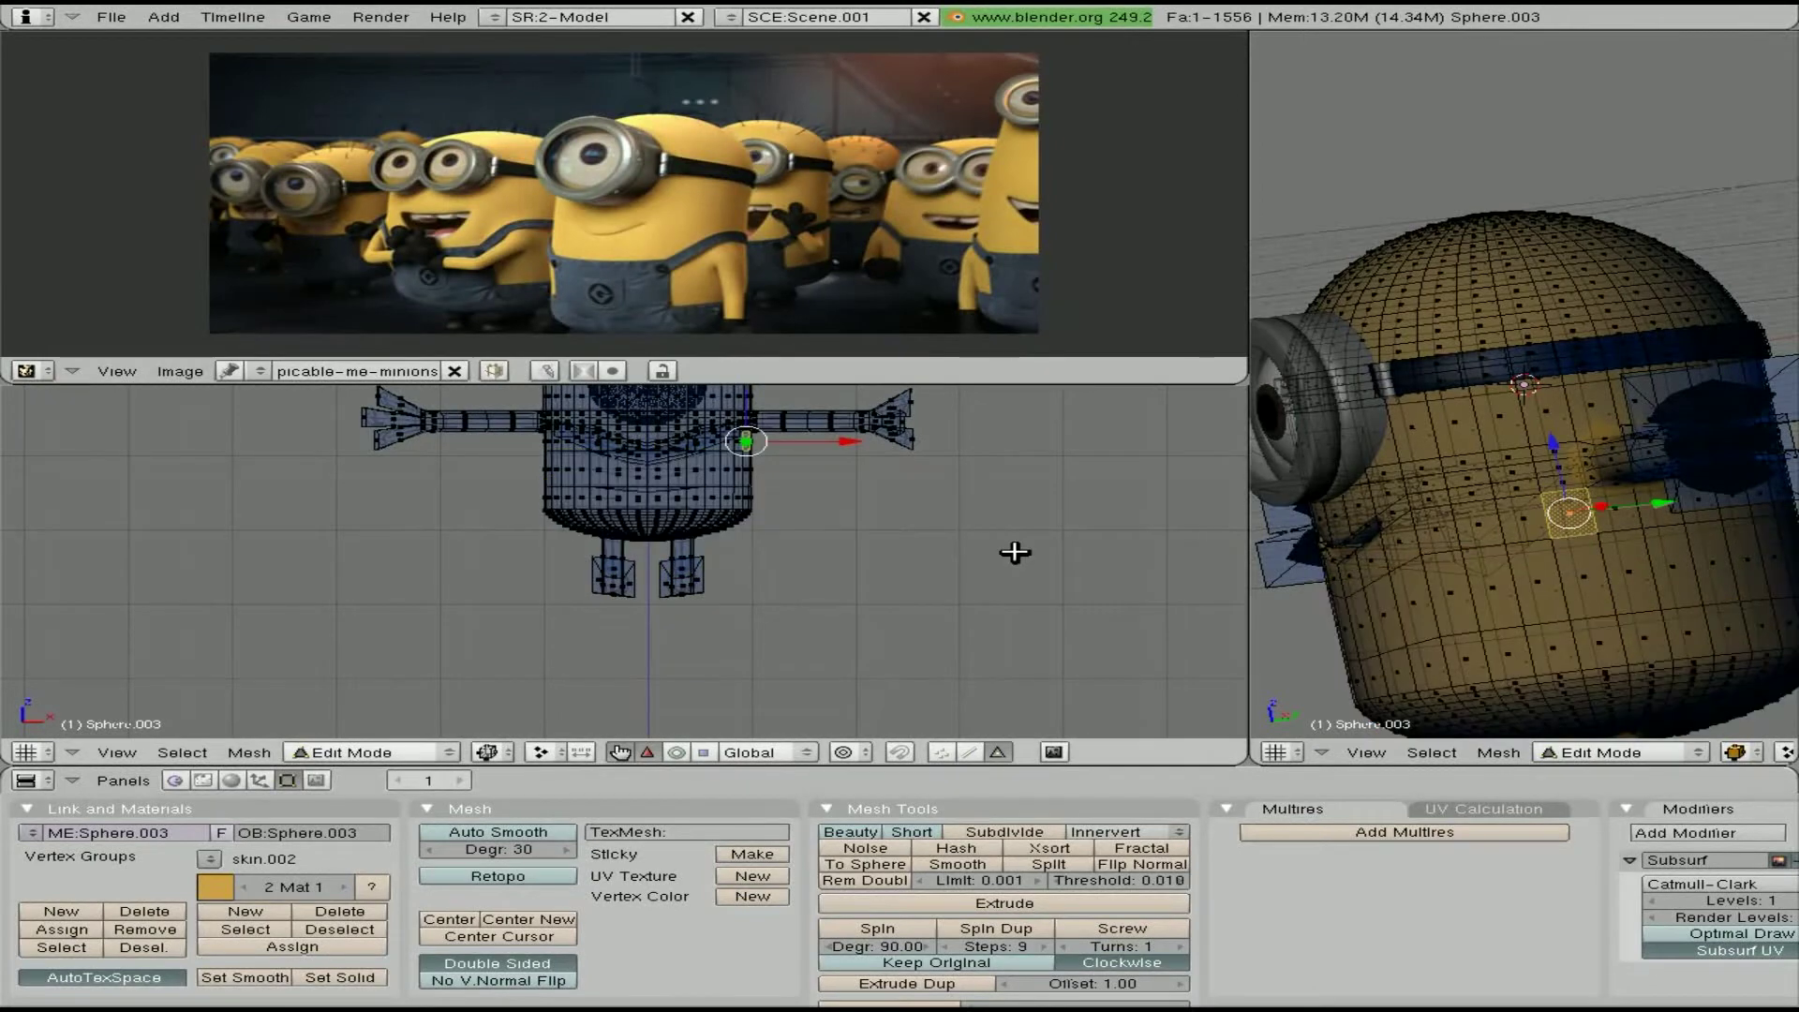
pyautogui.press('Tab')
pyautogui.press('KP_3')
# Add a cone, stretch it tall and thin, and give it the black skin.003 material
pyautogui.scroll(3, 693, 519)
pyautogui.press('space')
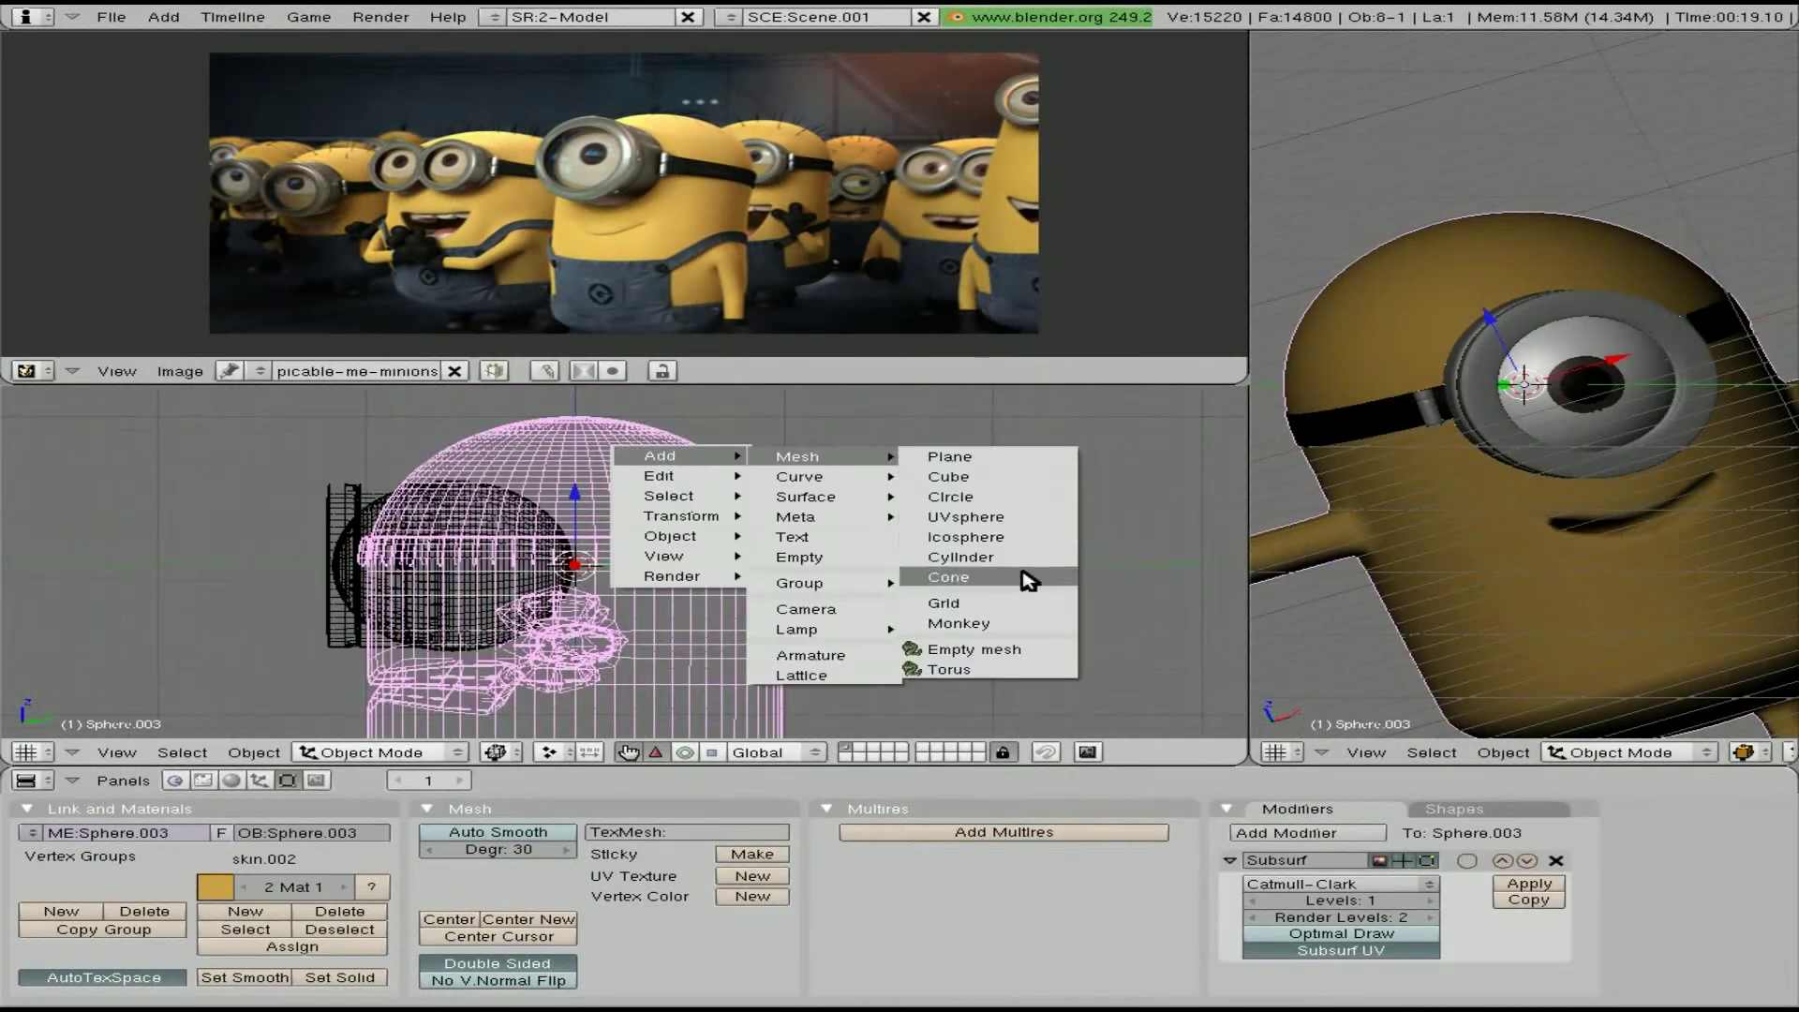
pyautogui.click(1031, 575)
pyautogui.click(1117, 573)
pyautogui.press('s')
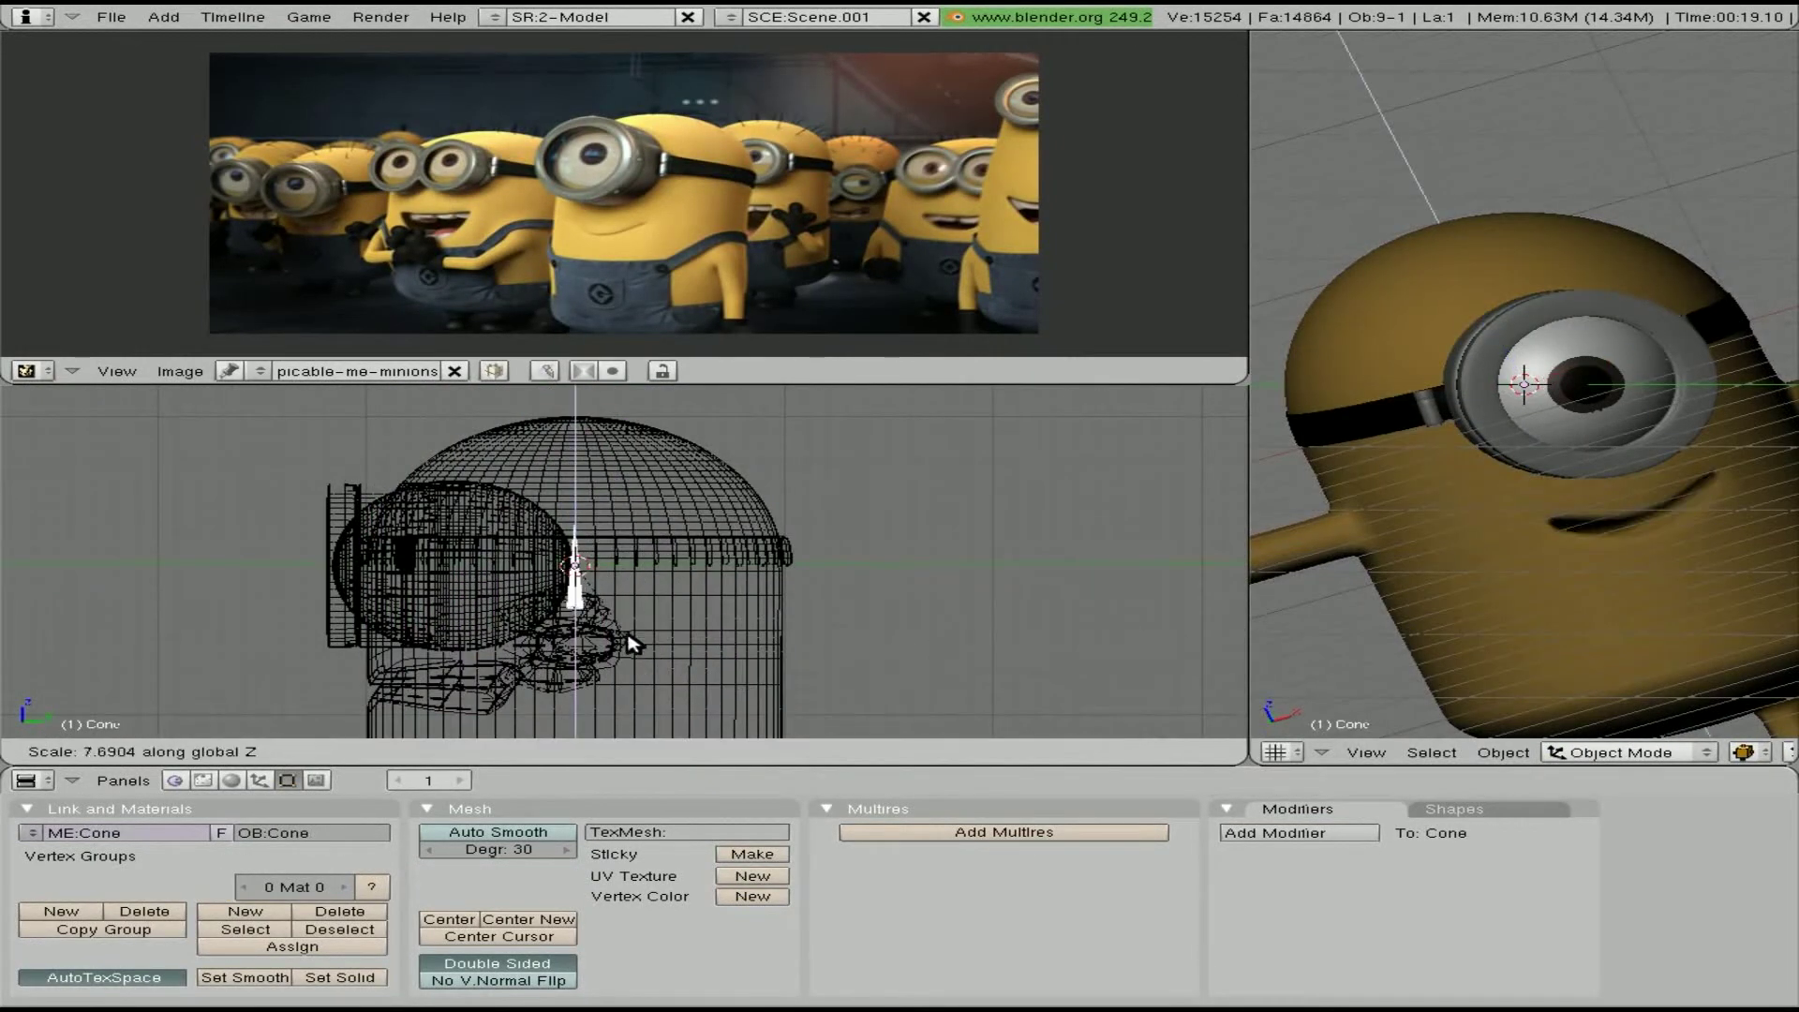
pyautogui.click(594, 647)
pyautogui.press('F5')
pyautogui.click(442, 849)
pyautogui.click(506, 570)
# Add loop cuts along the hair cone in Edit Mode
pyautogui.press('Tab')
pyautogui.press('k')
pyautogui.click(574, 440)
pyautogui.scroll(3, 522, 634)
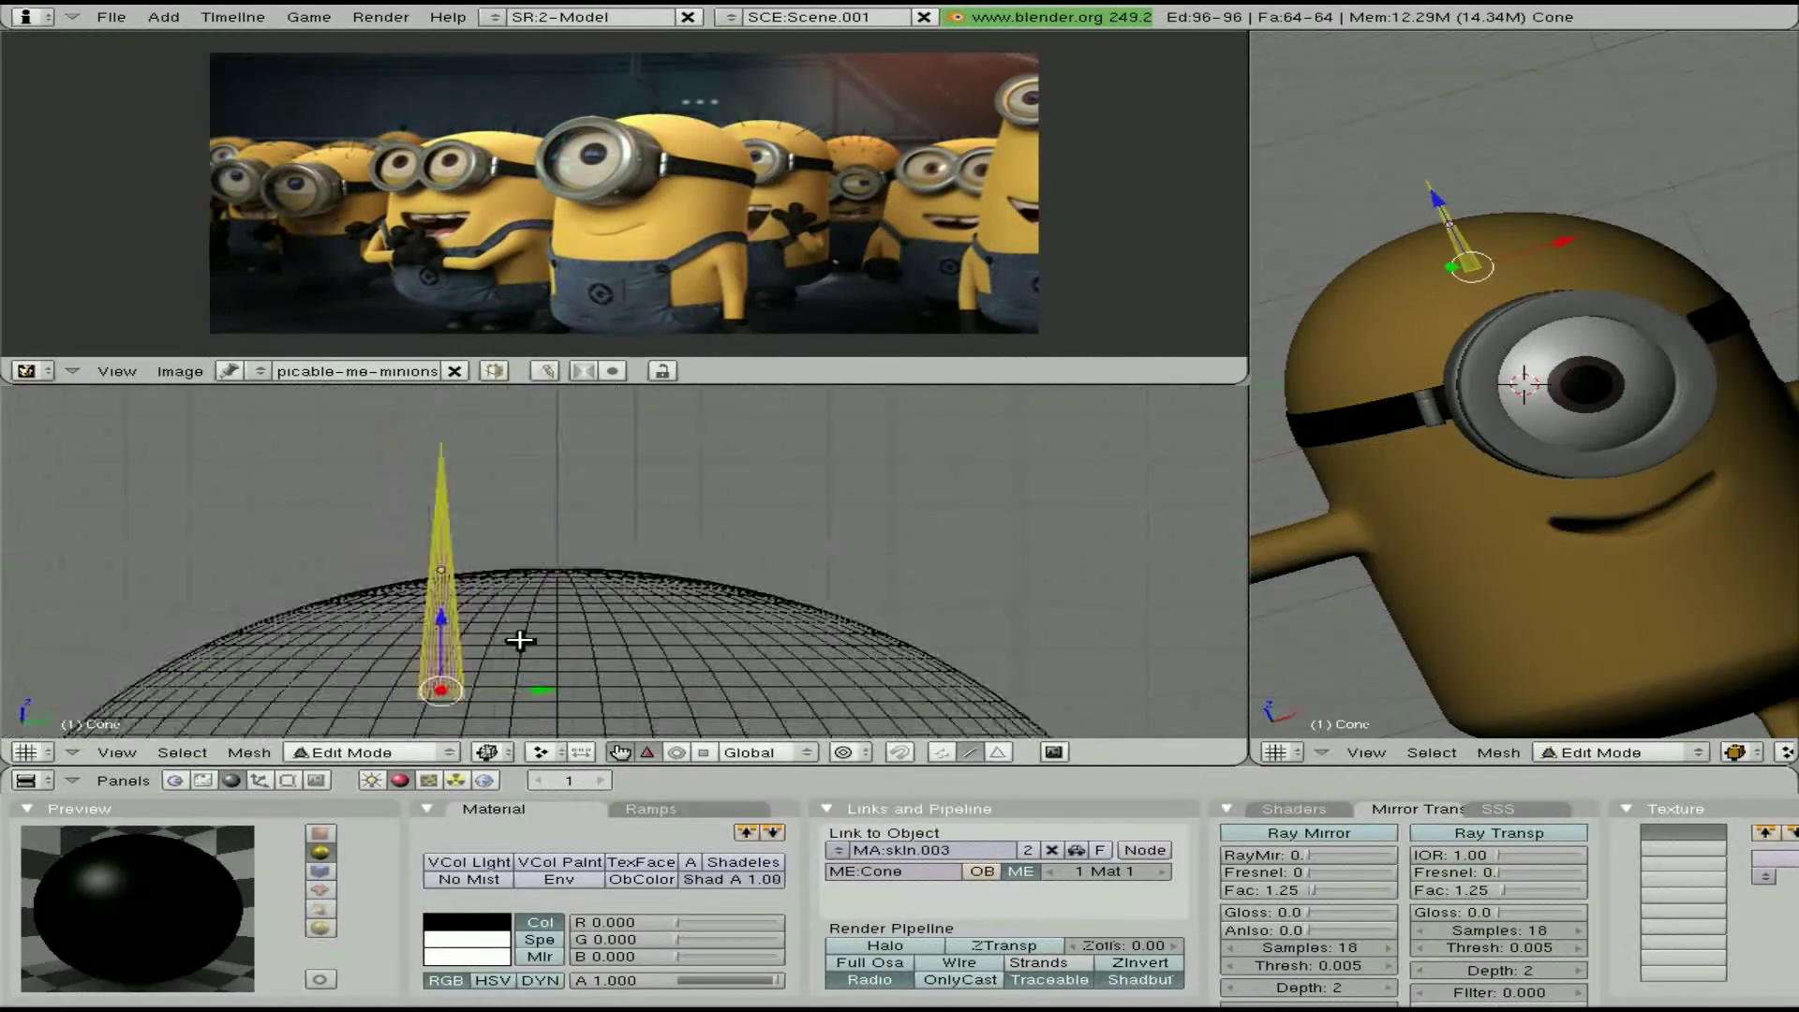
pyautogui.click(535, 654)
pyautogui.scroll(3, 488, 648)
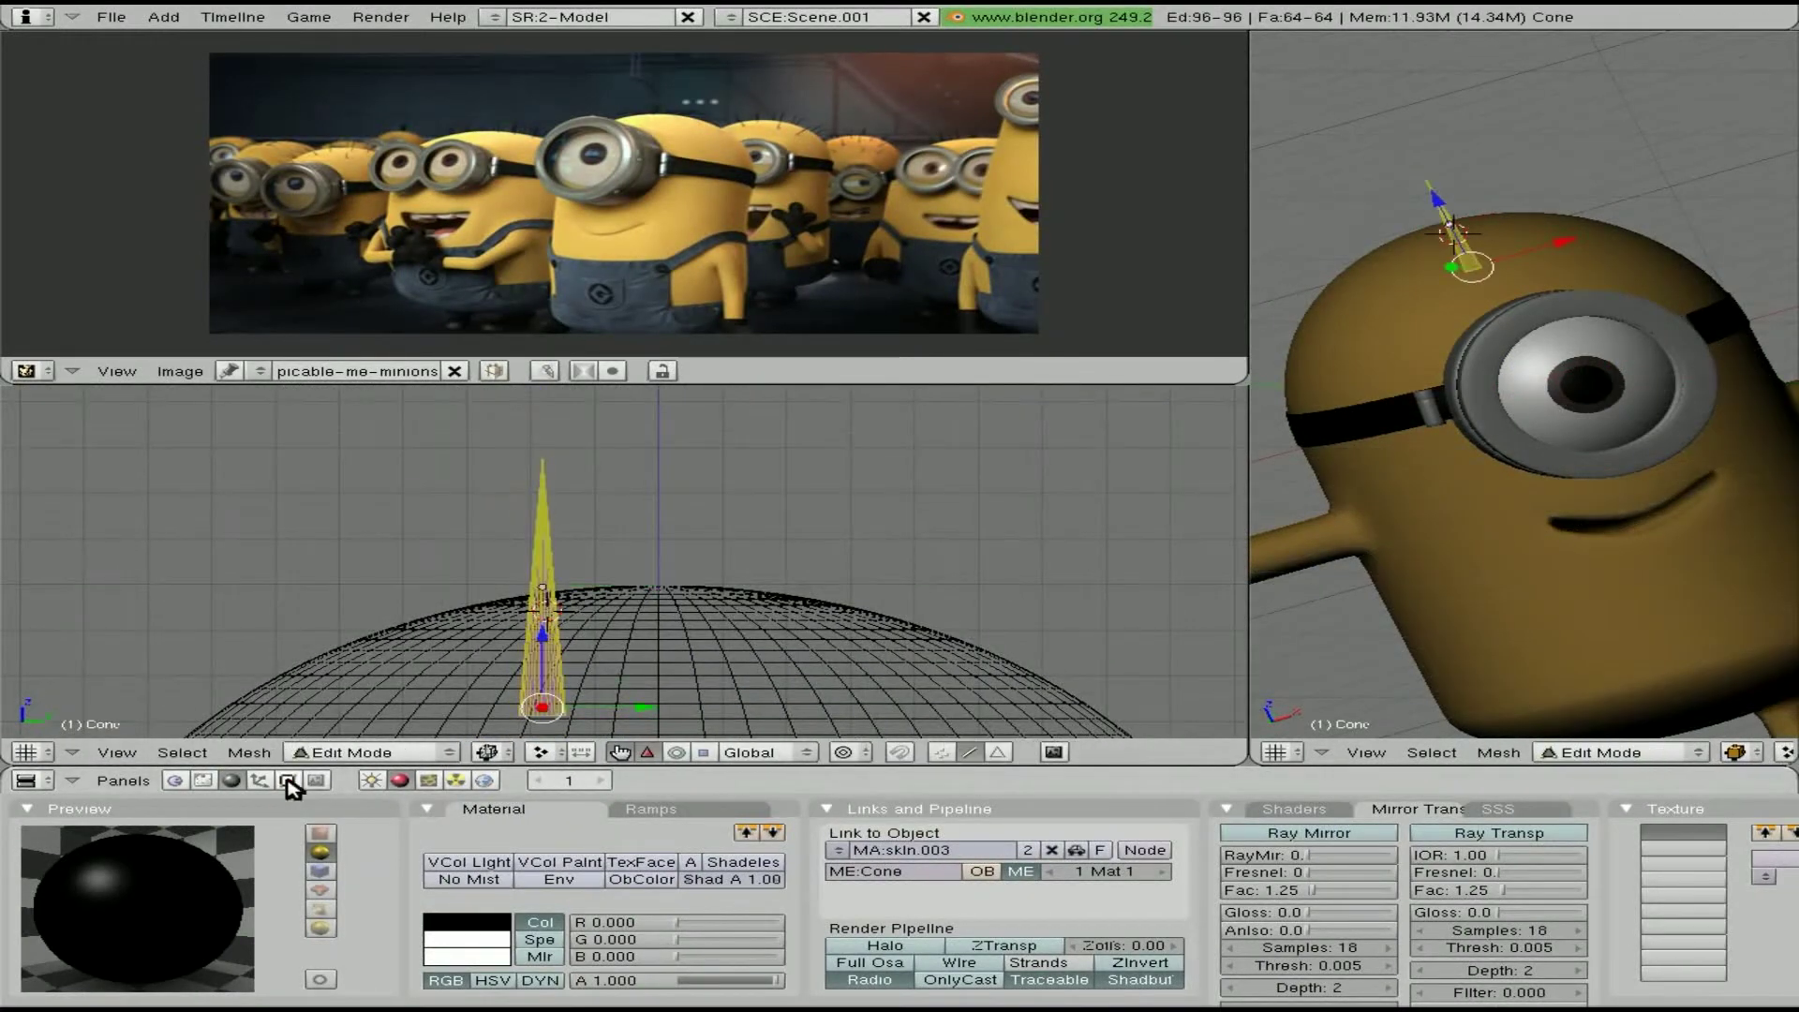
pyautogui.press('F9')
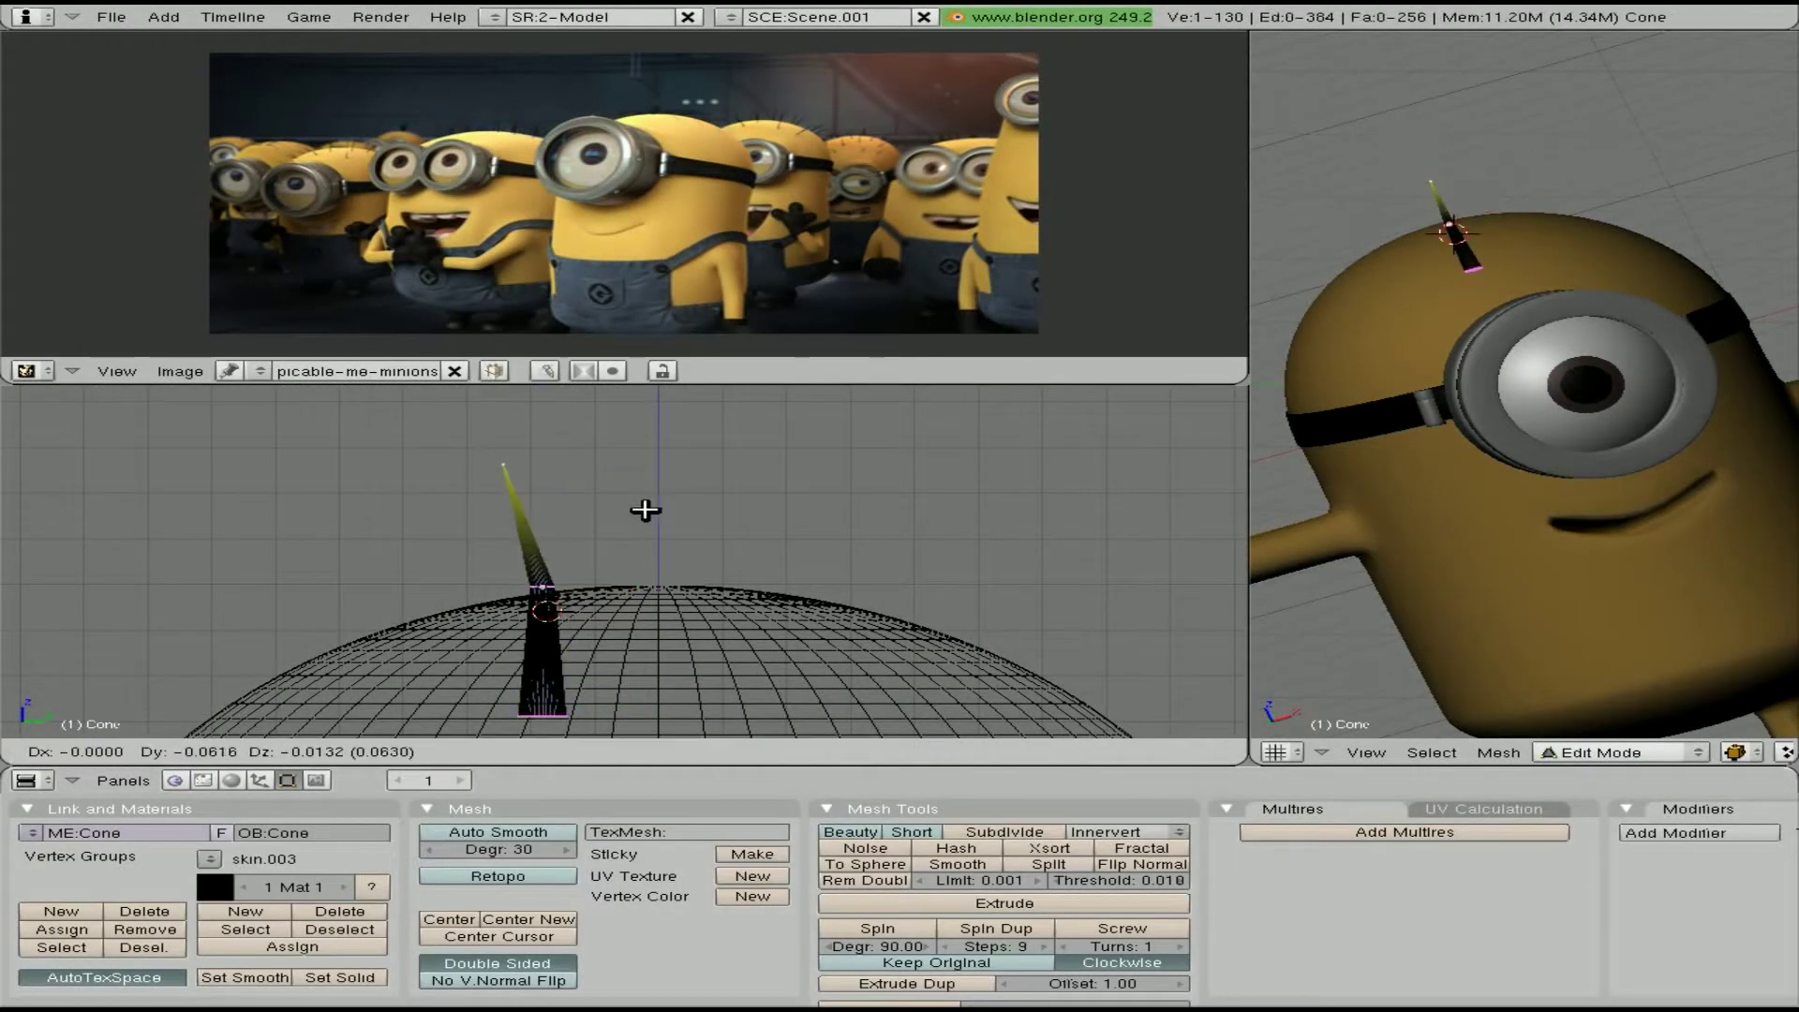
pyautogui.press('Tab')
# Smooth the cone with a Subsurf modifier, copy it across the head top, and render
pyautogui.click(1675, 832)
pyautogui.click(1583, 487)
pyautogui.scroll(-3, 770, 600)
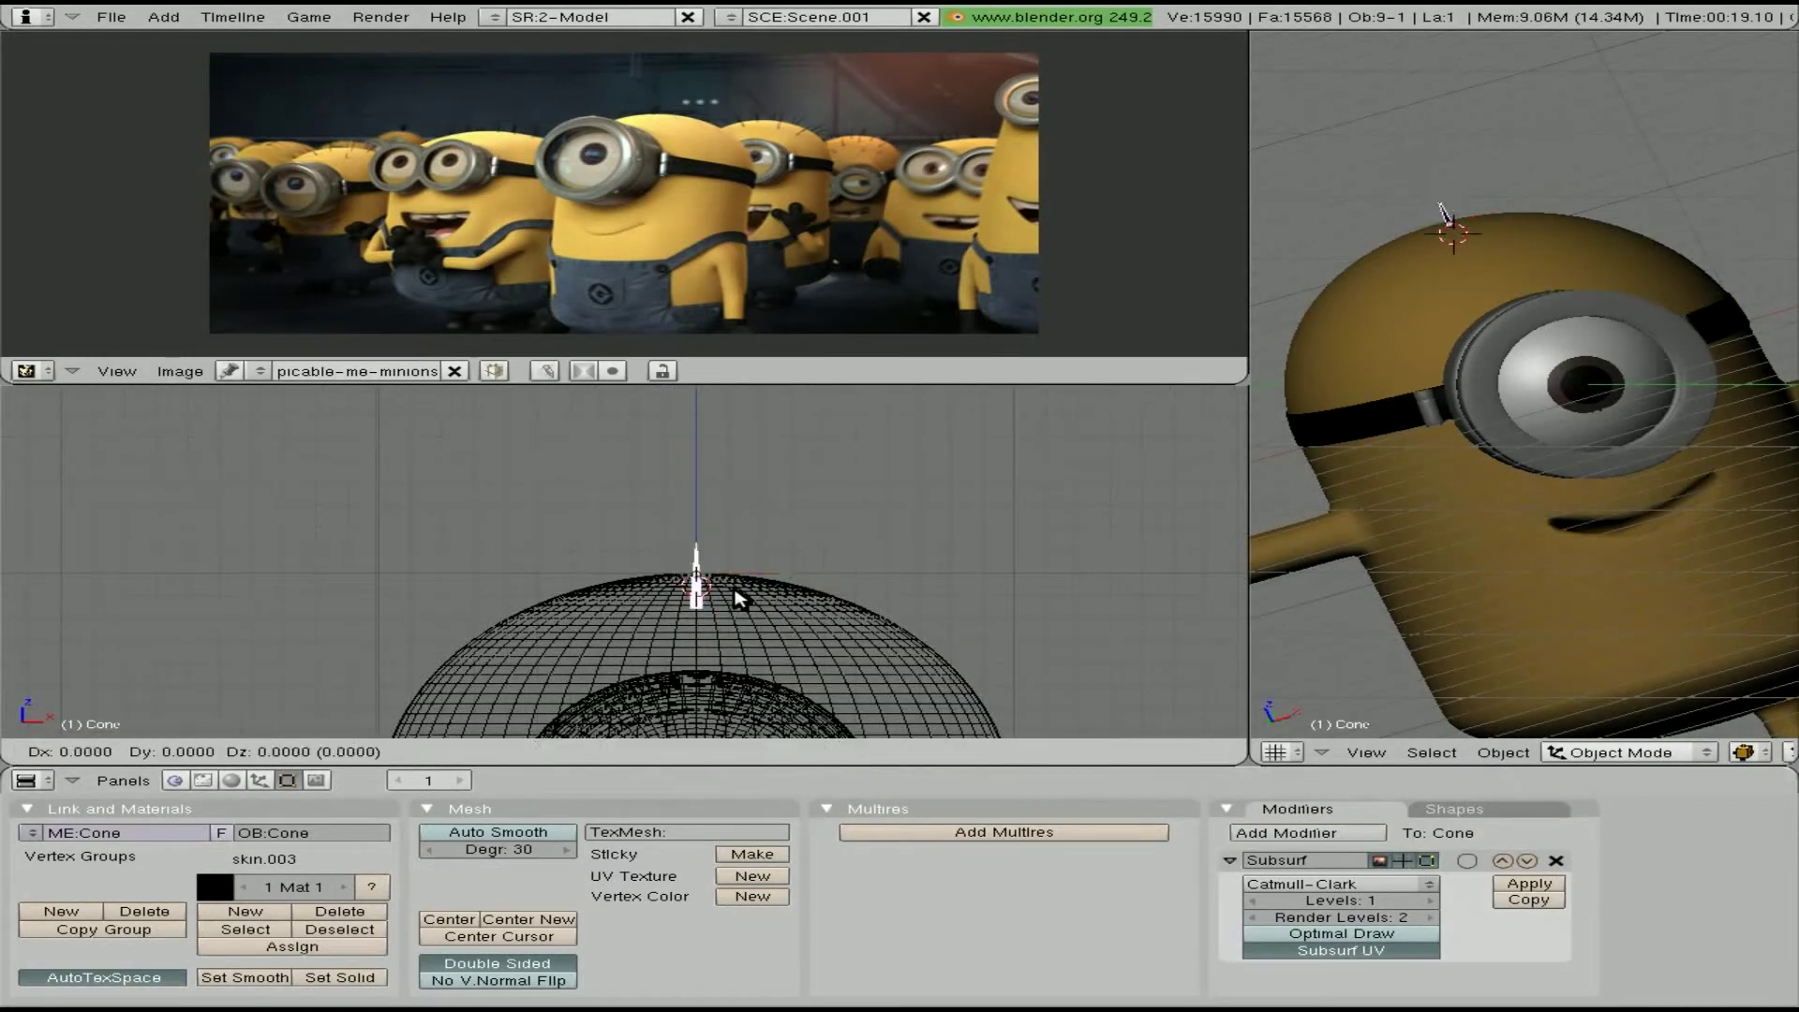
pyautogui.click(811, 593)
pyautogui.press('KP_7')
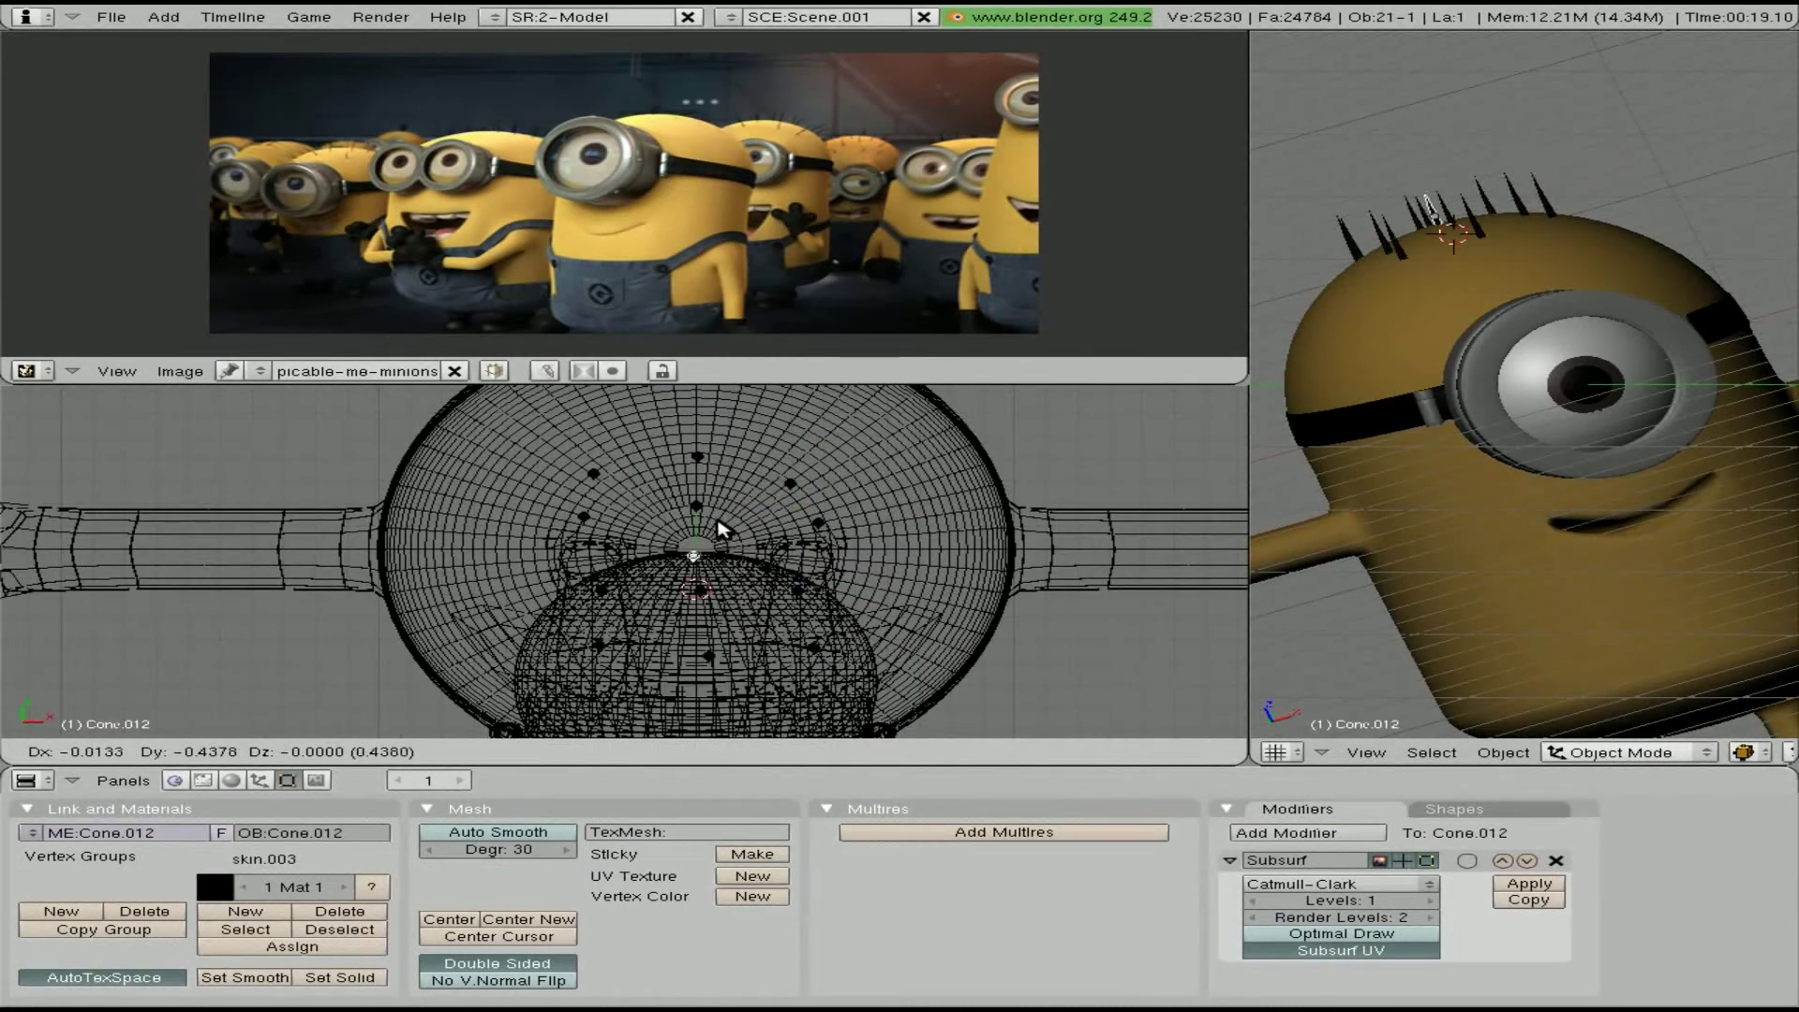
pyautogui.press('F12')
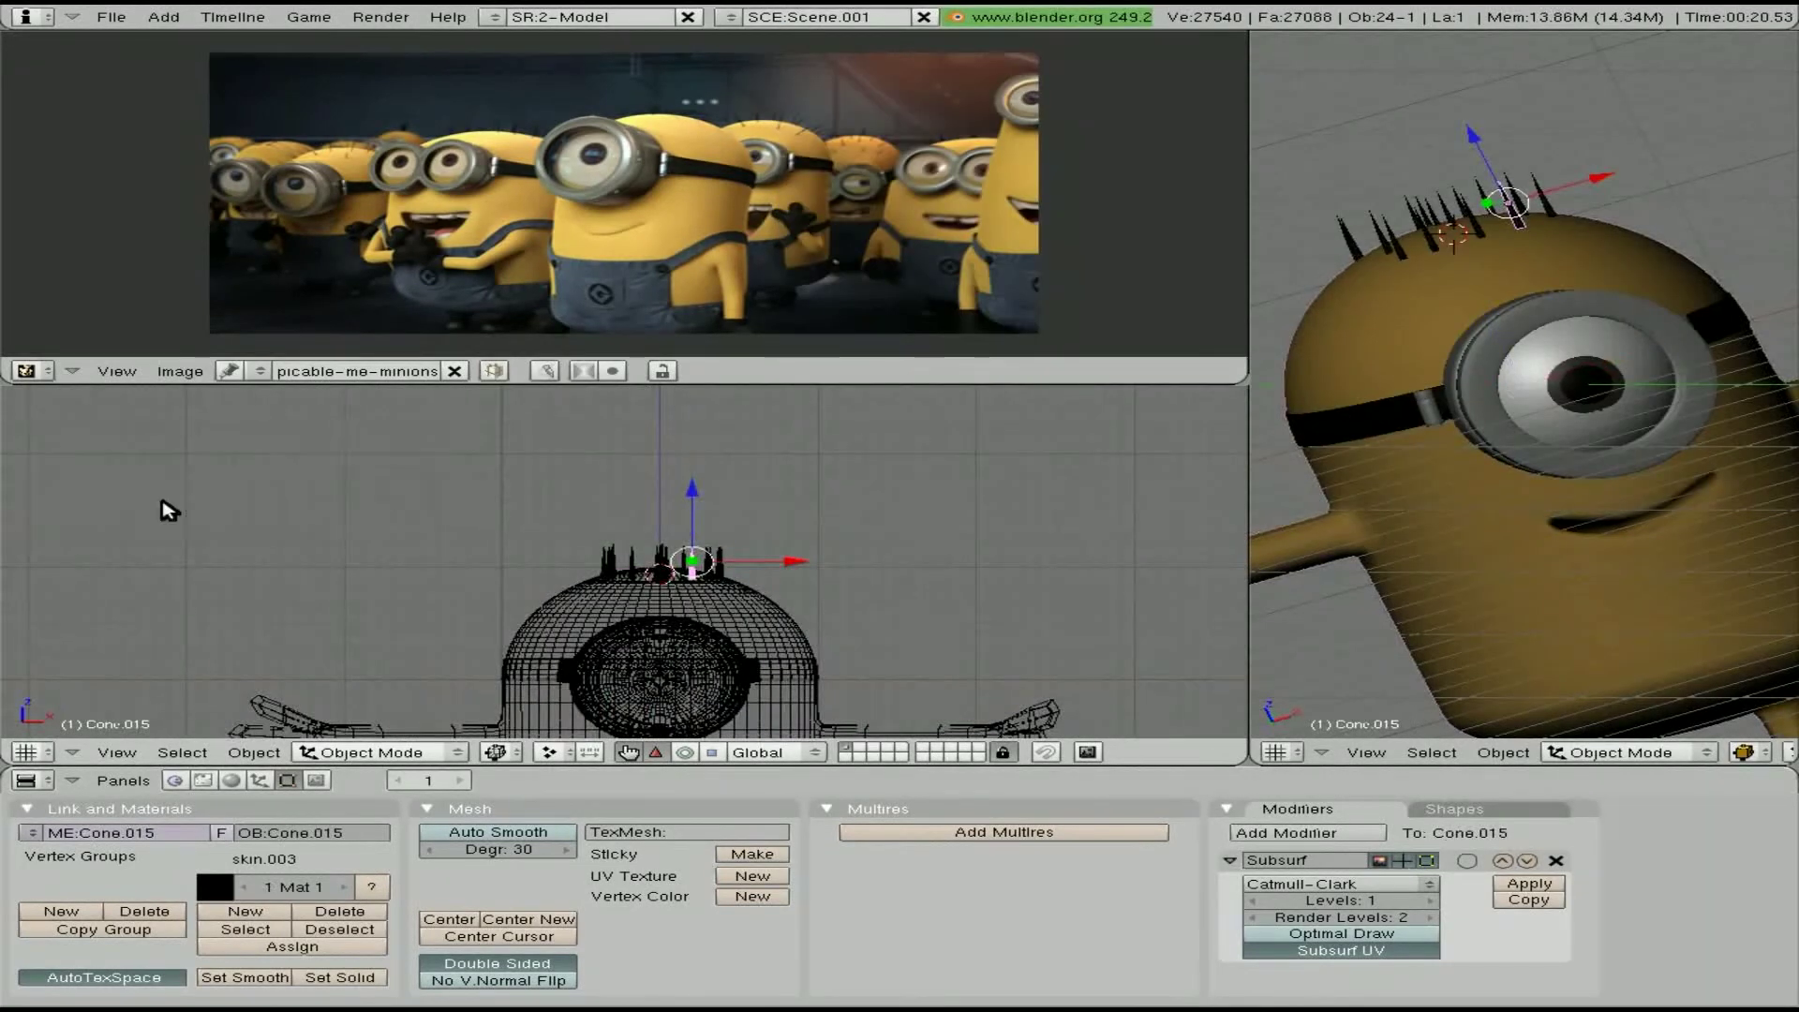
# Add a UV sphere and stretch it vertically into a capsule for the overalls
pyautogui.press('space')
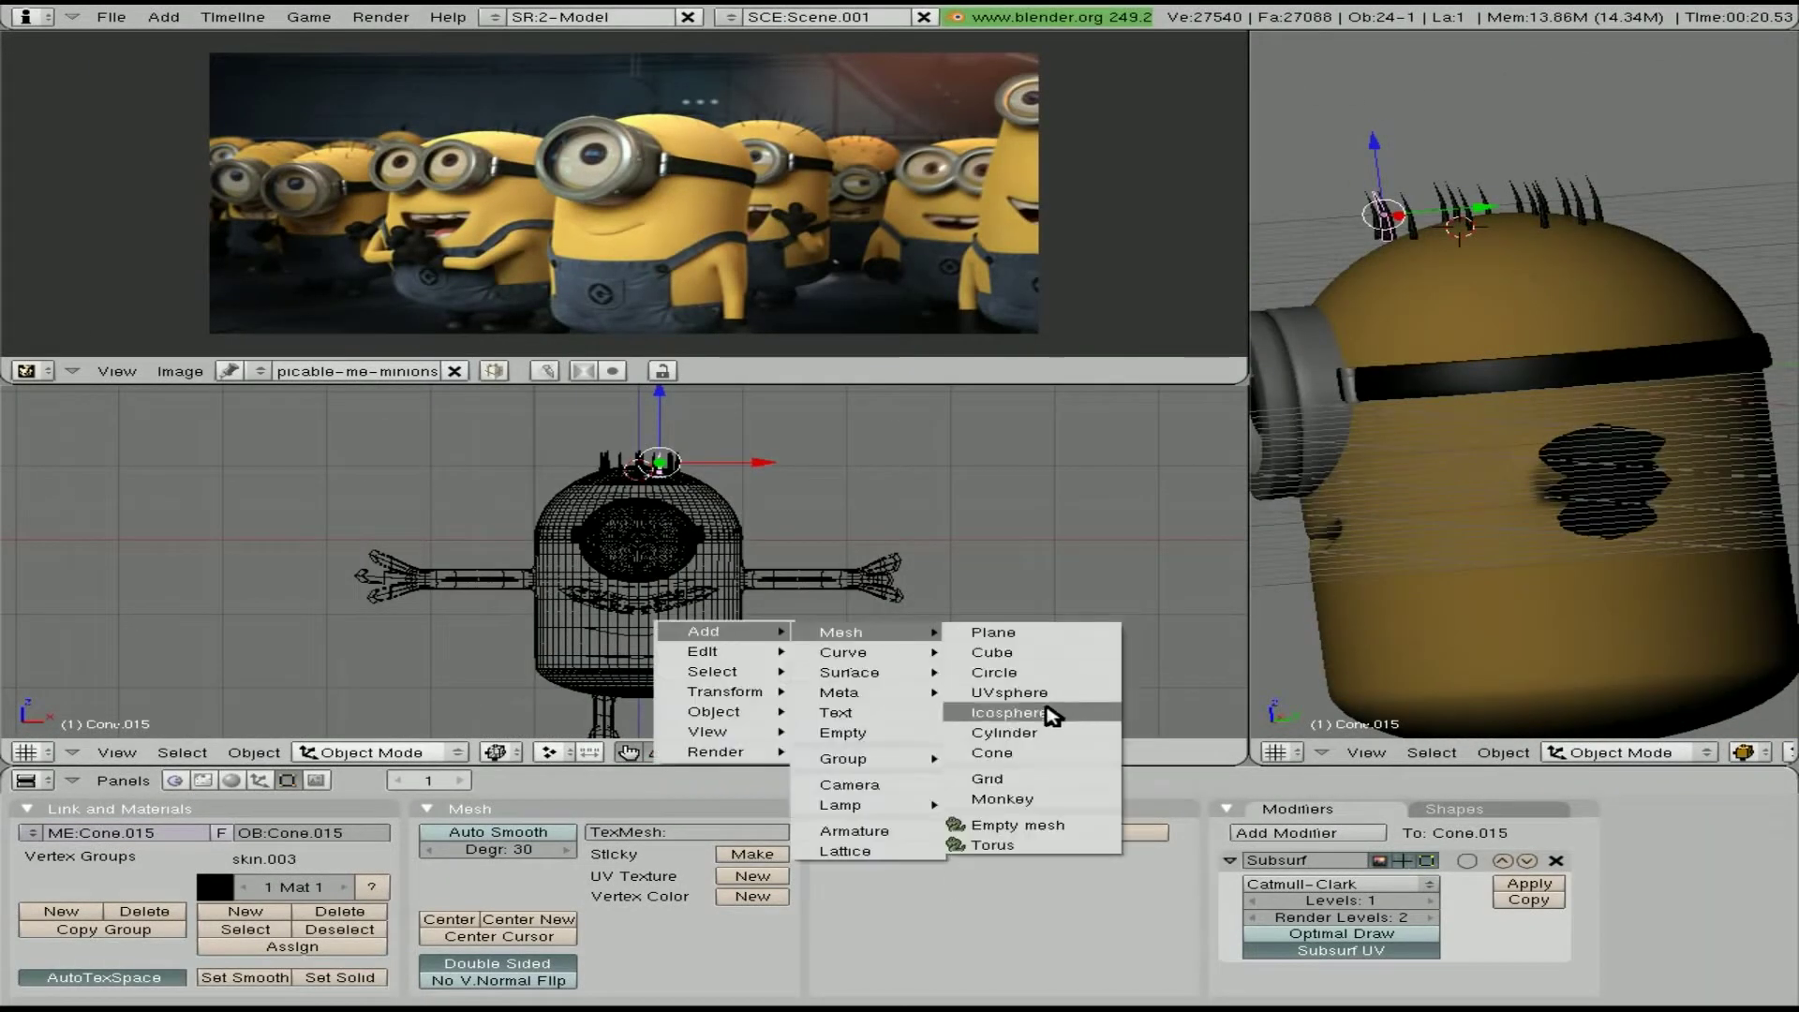
pyautogui.click(996, 711)
pyautogui.press('Return')
pyautogui.press('s')
pyautogui.press('z')
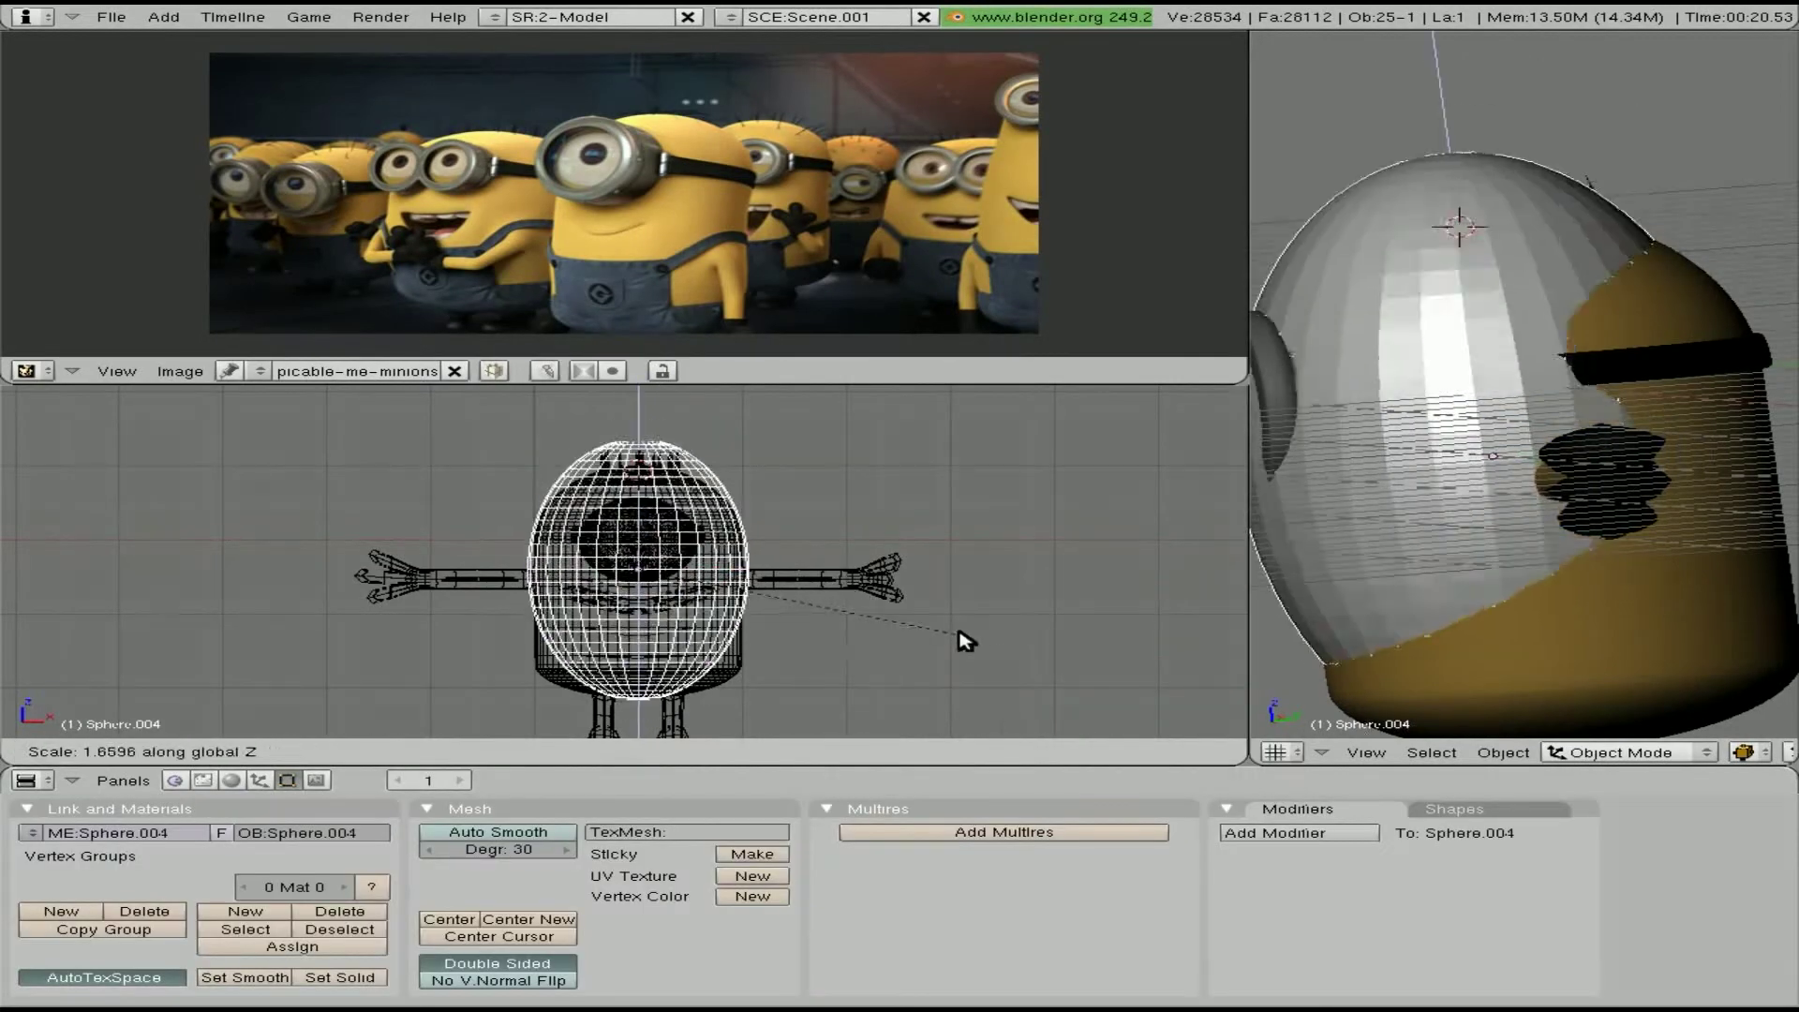
pyautogui.click(962, 633)
# Flatten the capsule's bottom and add edge loops around it
pyautogui.press('Tab')
pyautogui.press('s')
pyautogui.click(698, 714)
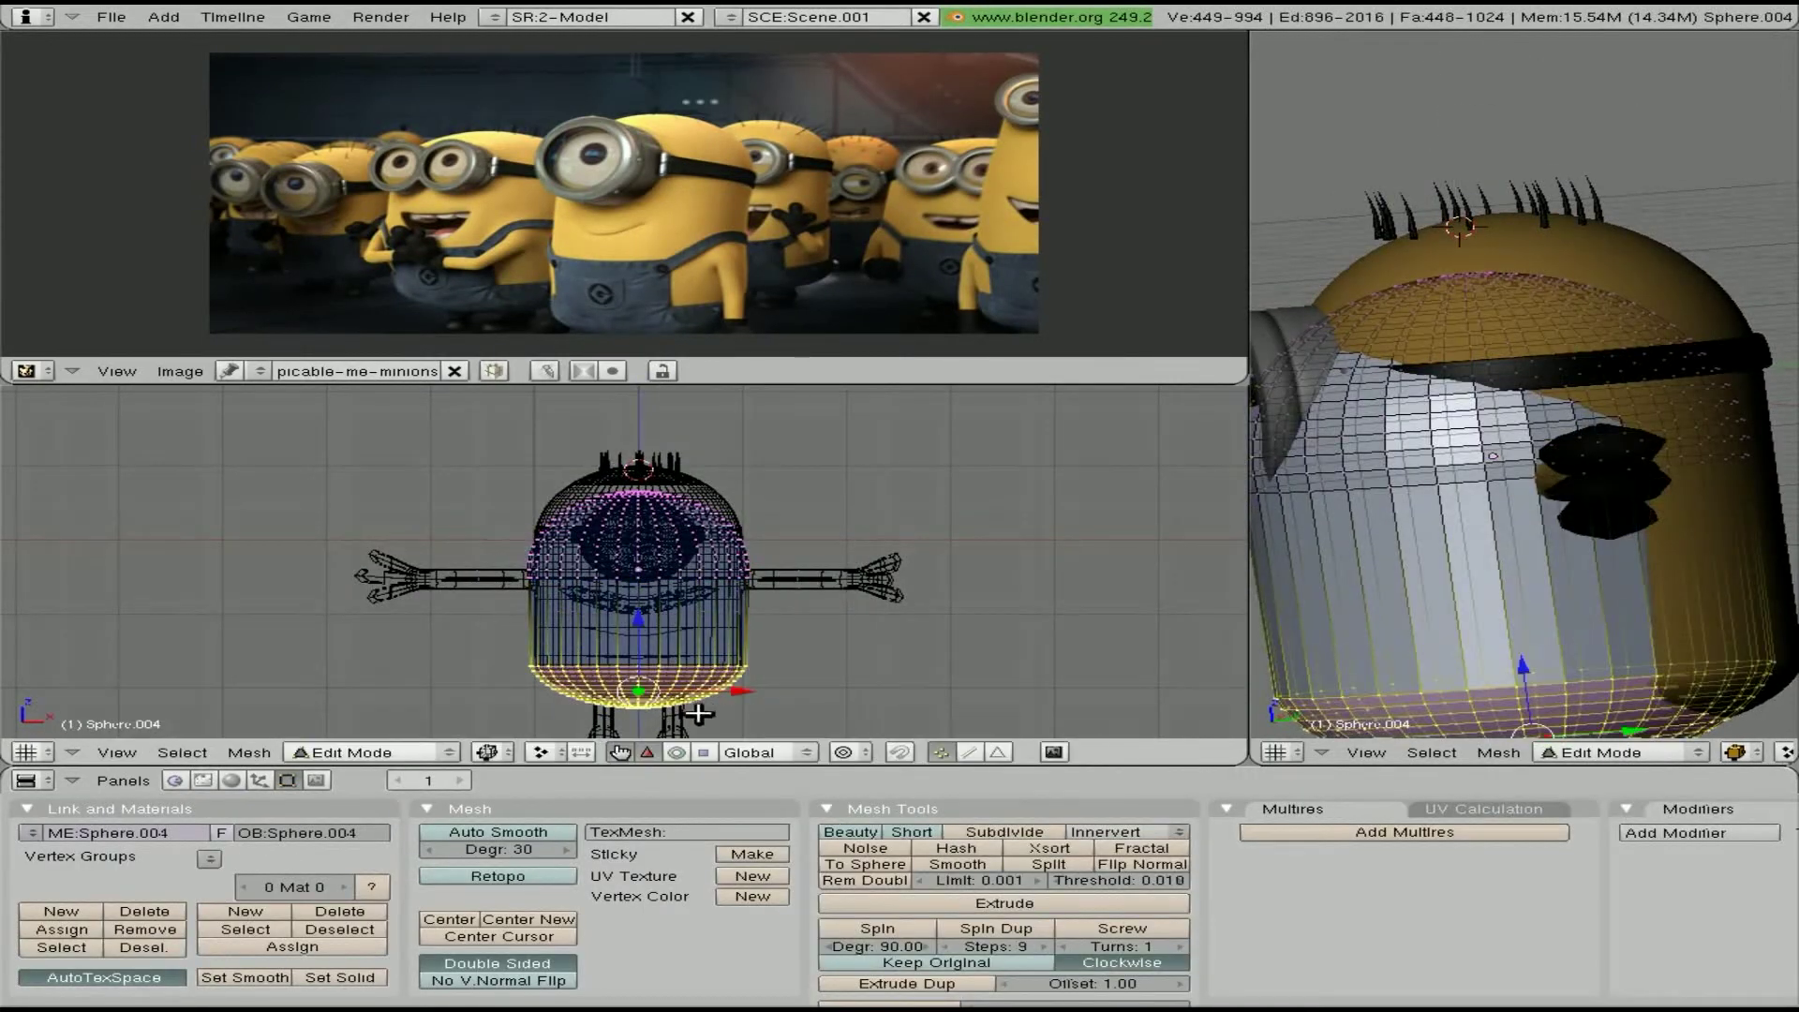
pyautogui.click(582, 616)
pyautogui.press('KP_3')
pyautogui.press('Tab')
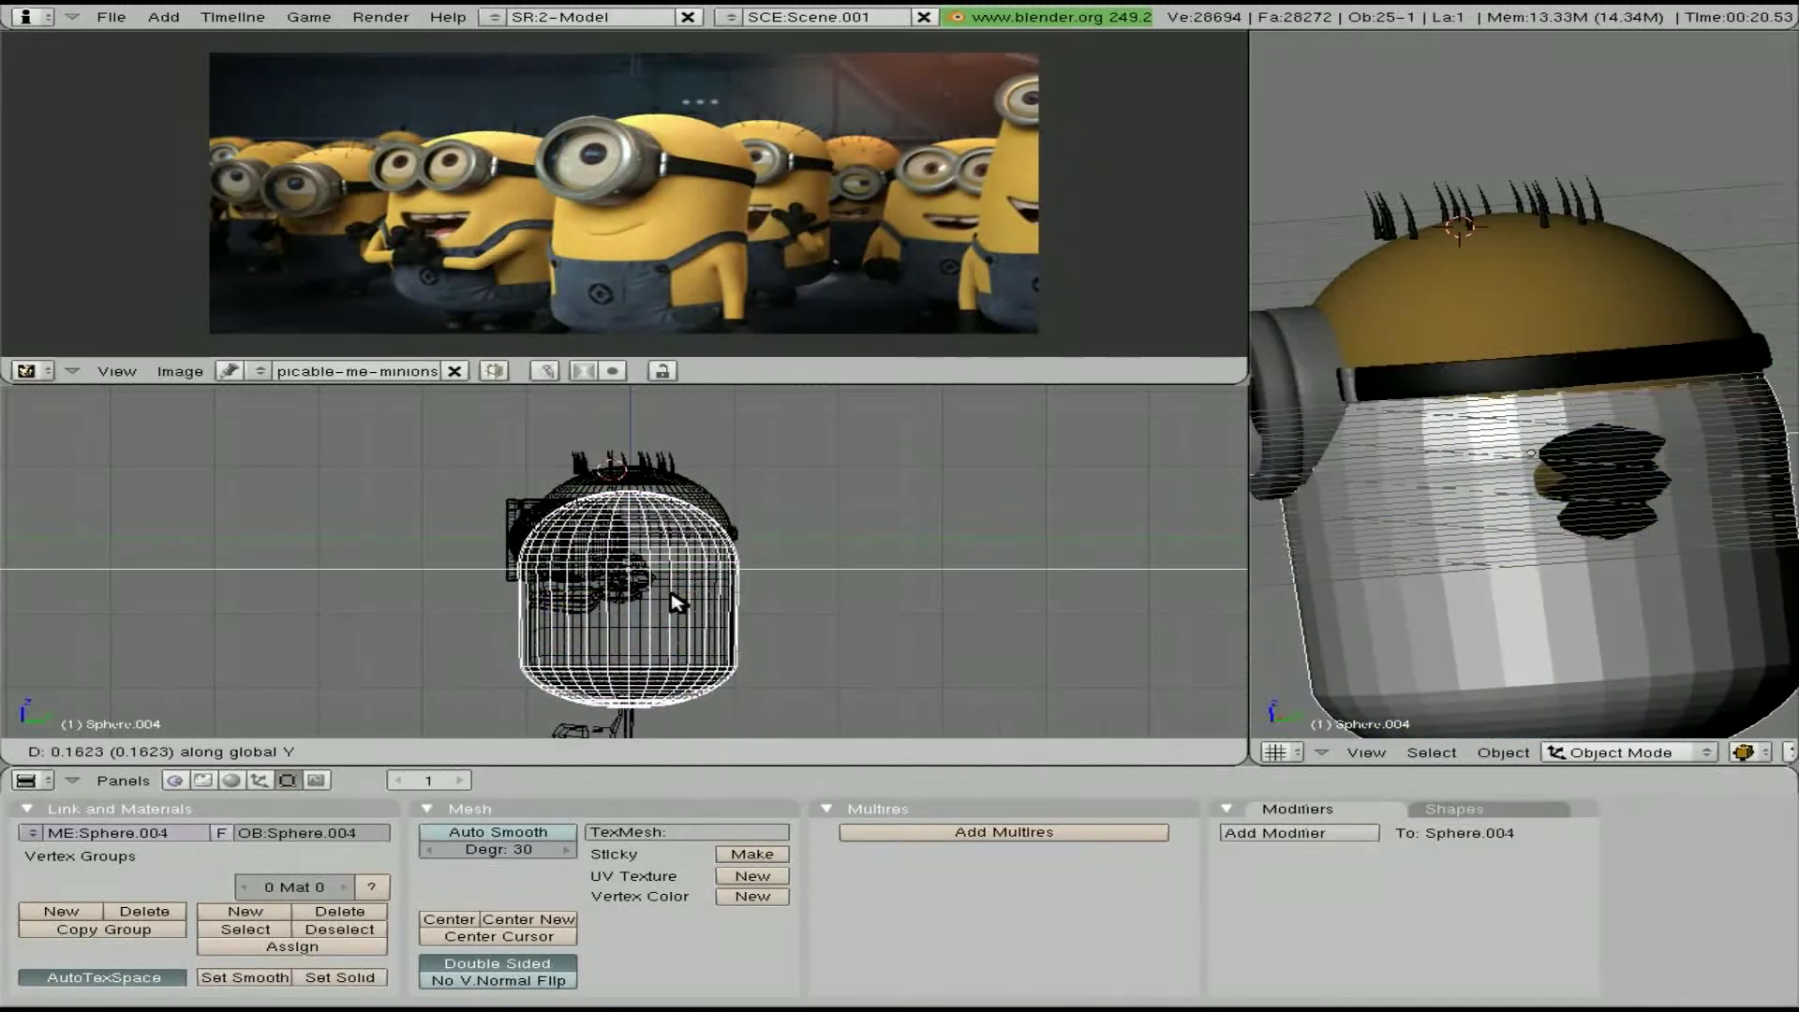
pyautogui.press('Tab')
pyautogui.scroll(3, 679, 616)
pyautogui.hotkey('ctrl', 'z')
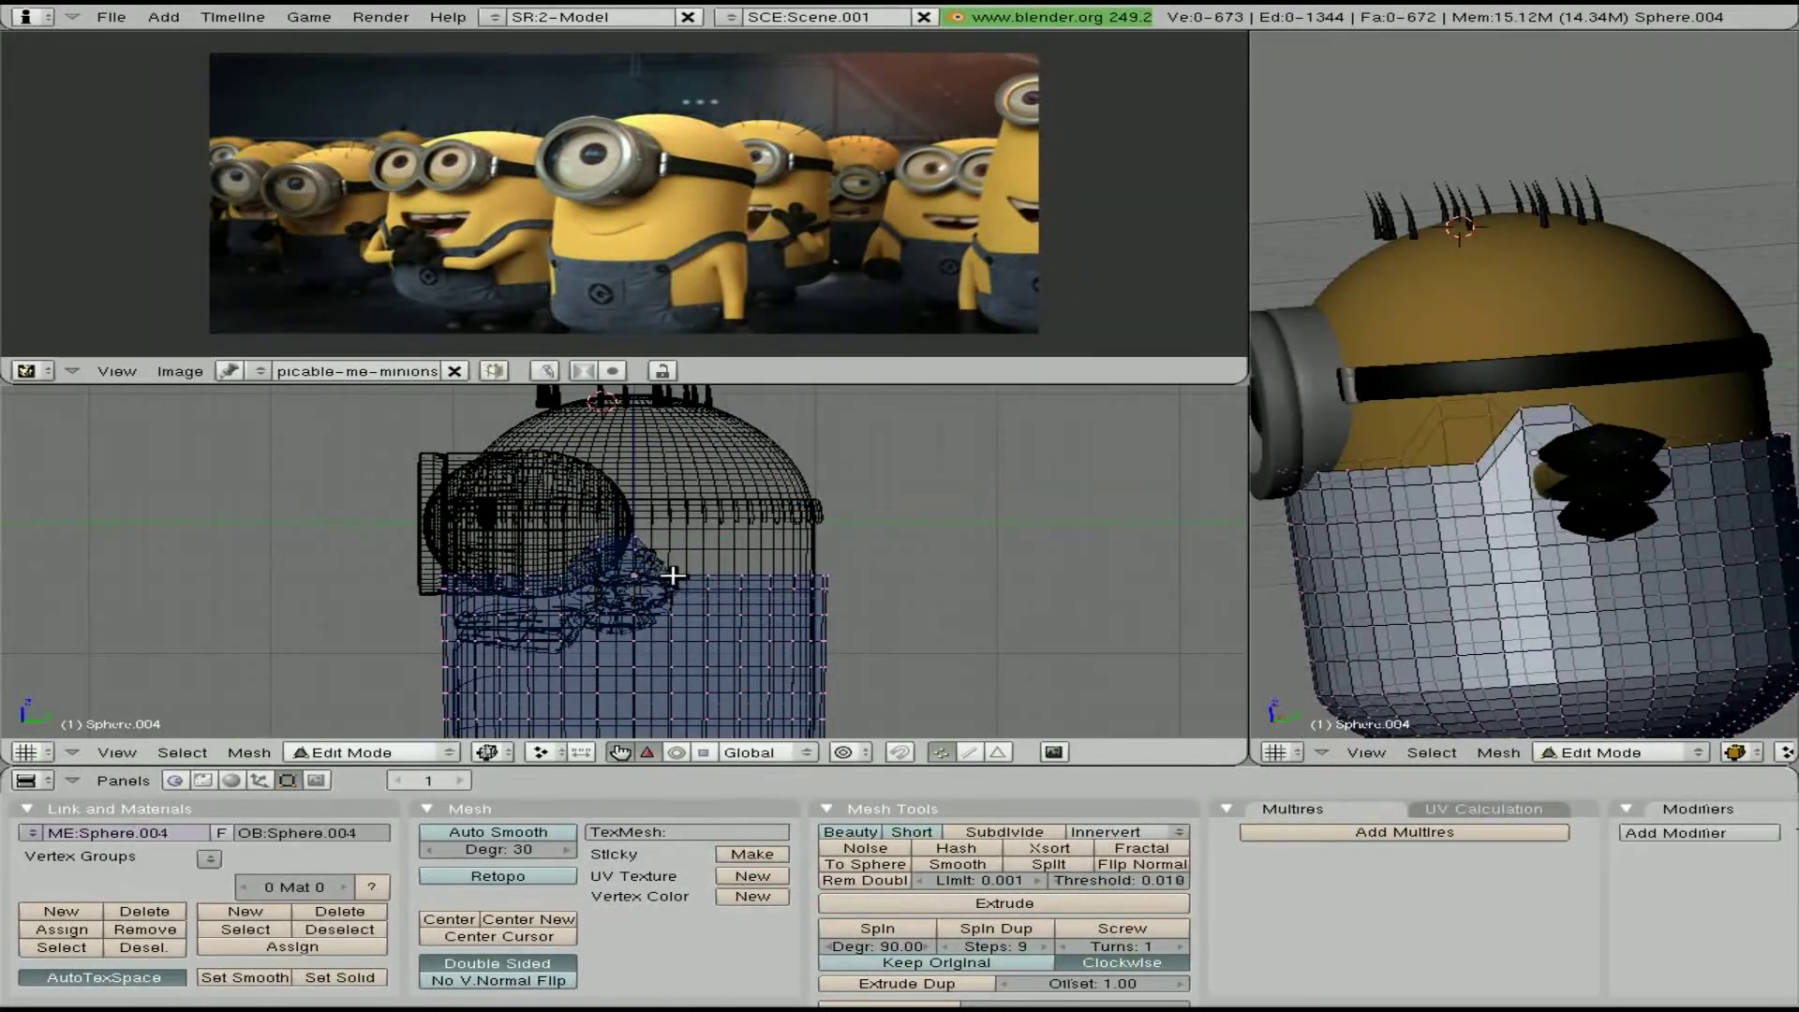
# Lower the overalls band by moving the selected vertices down along Z
pyautogui.press('g')
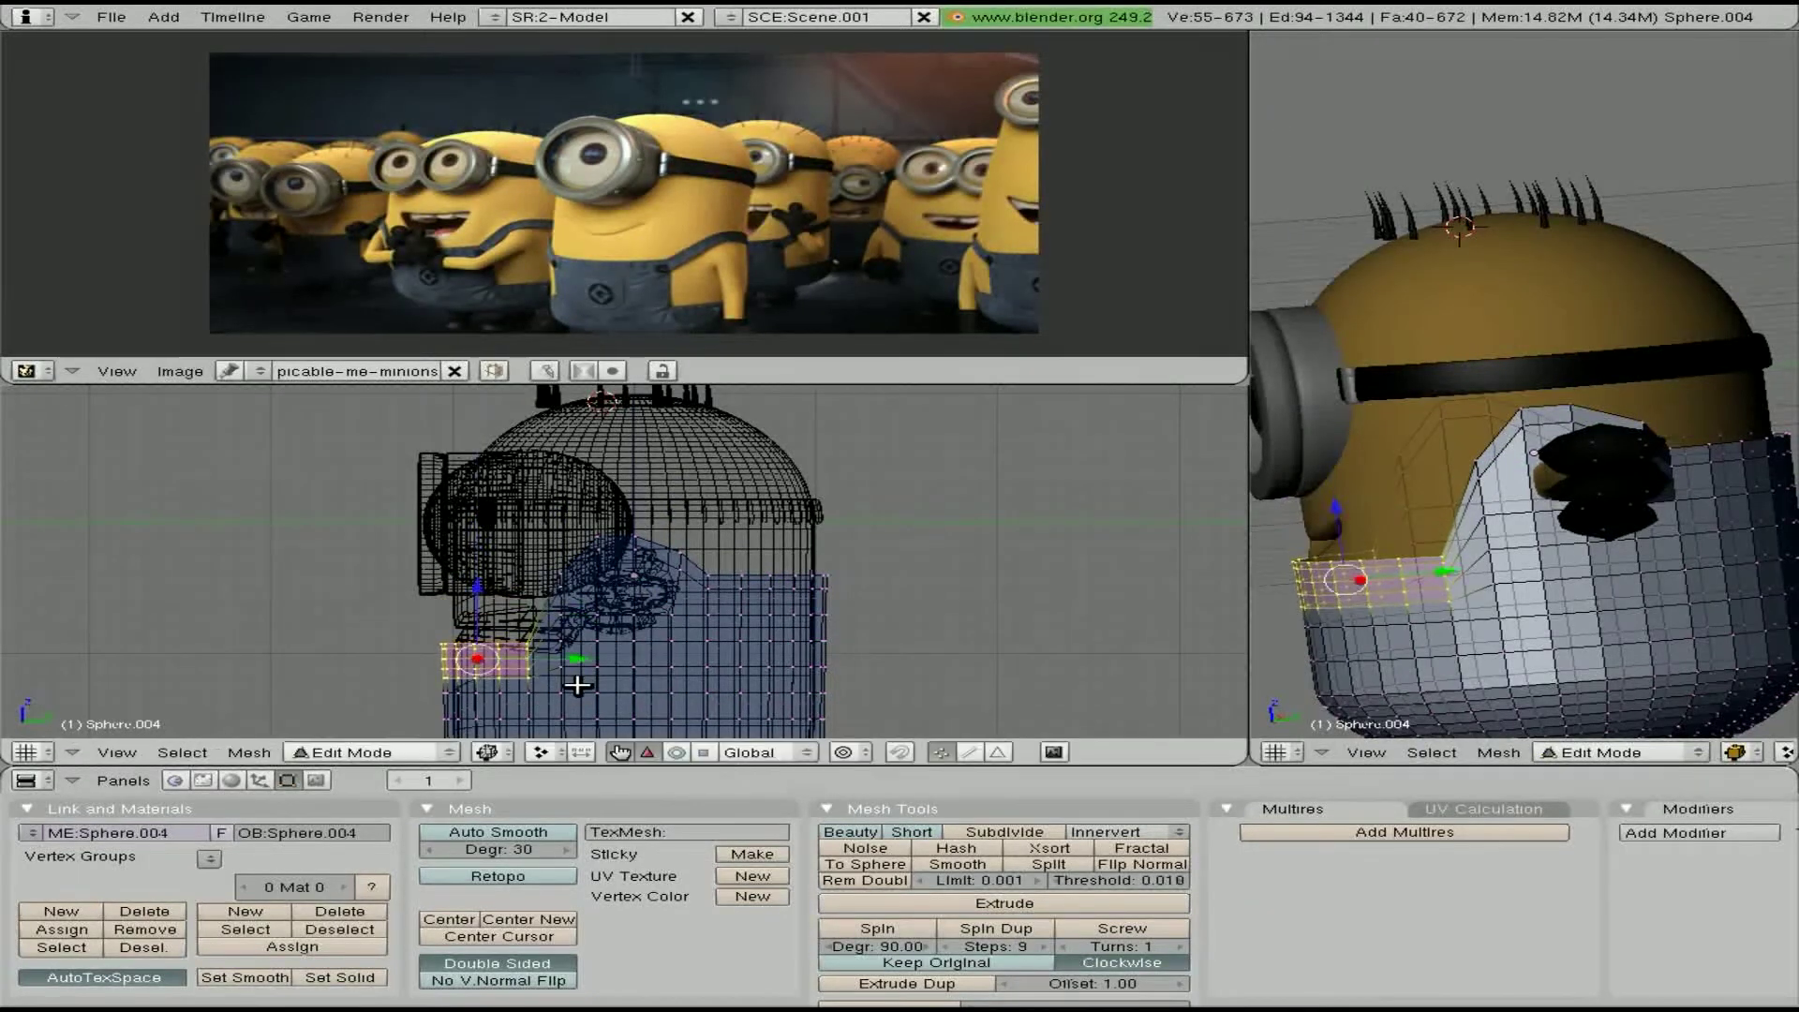
pyautogui.click(431, 628)
pyautogui.press('a')
pyautogui.scroll(-1, 431, 628)
pyautogui.hotkey('ctrl', 'Tab')
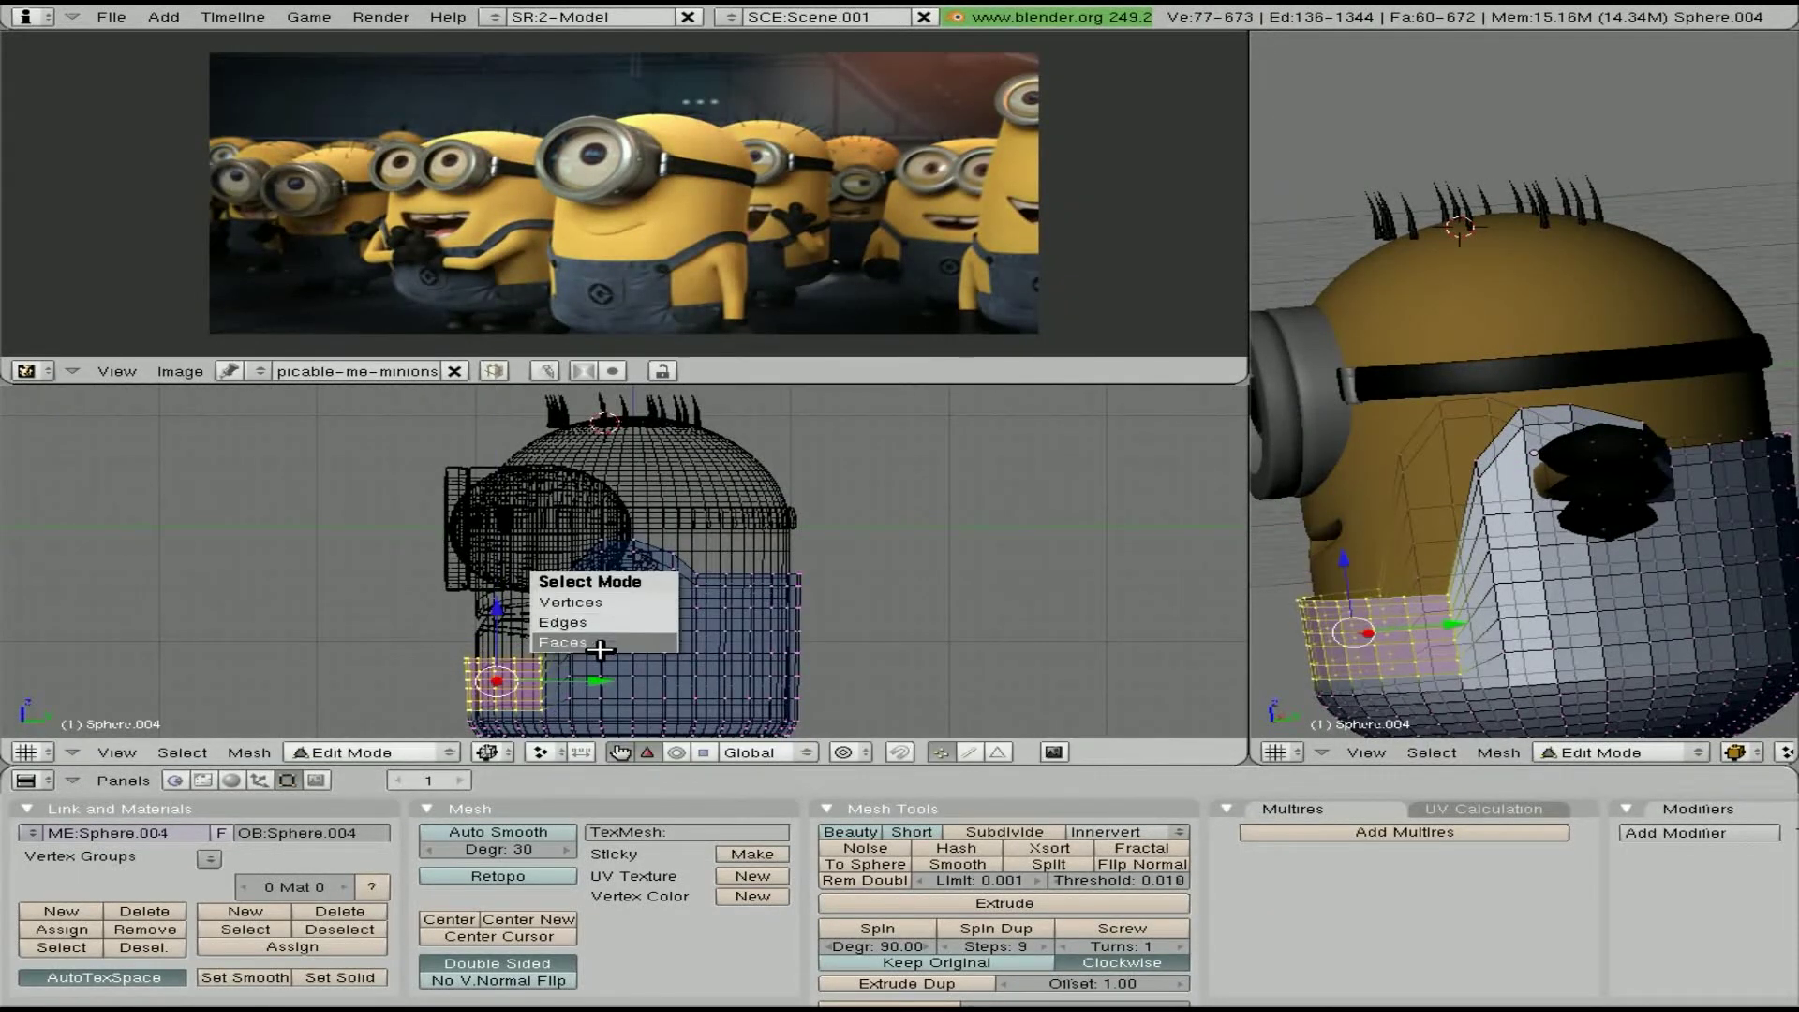
pyautogui.press('b')
pyautogui.moveTo(719, 632); pyautogui.dragTo(843, 701)
pyautogui.press('g')
pyautogui.press('z')
# Select the front patch and delete only its faces to form the bib outline
pyautogui.rightClick(543, 647)
pyautogui.press('g')
pyautogui.press('z')
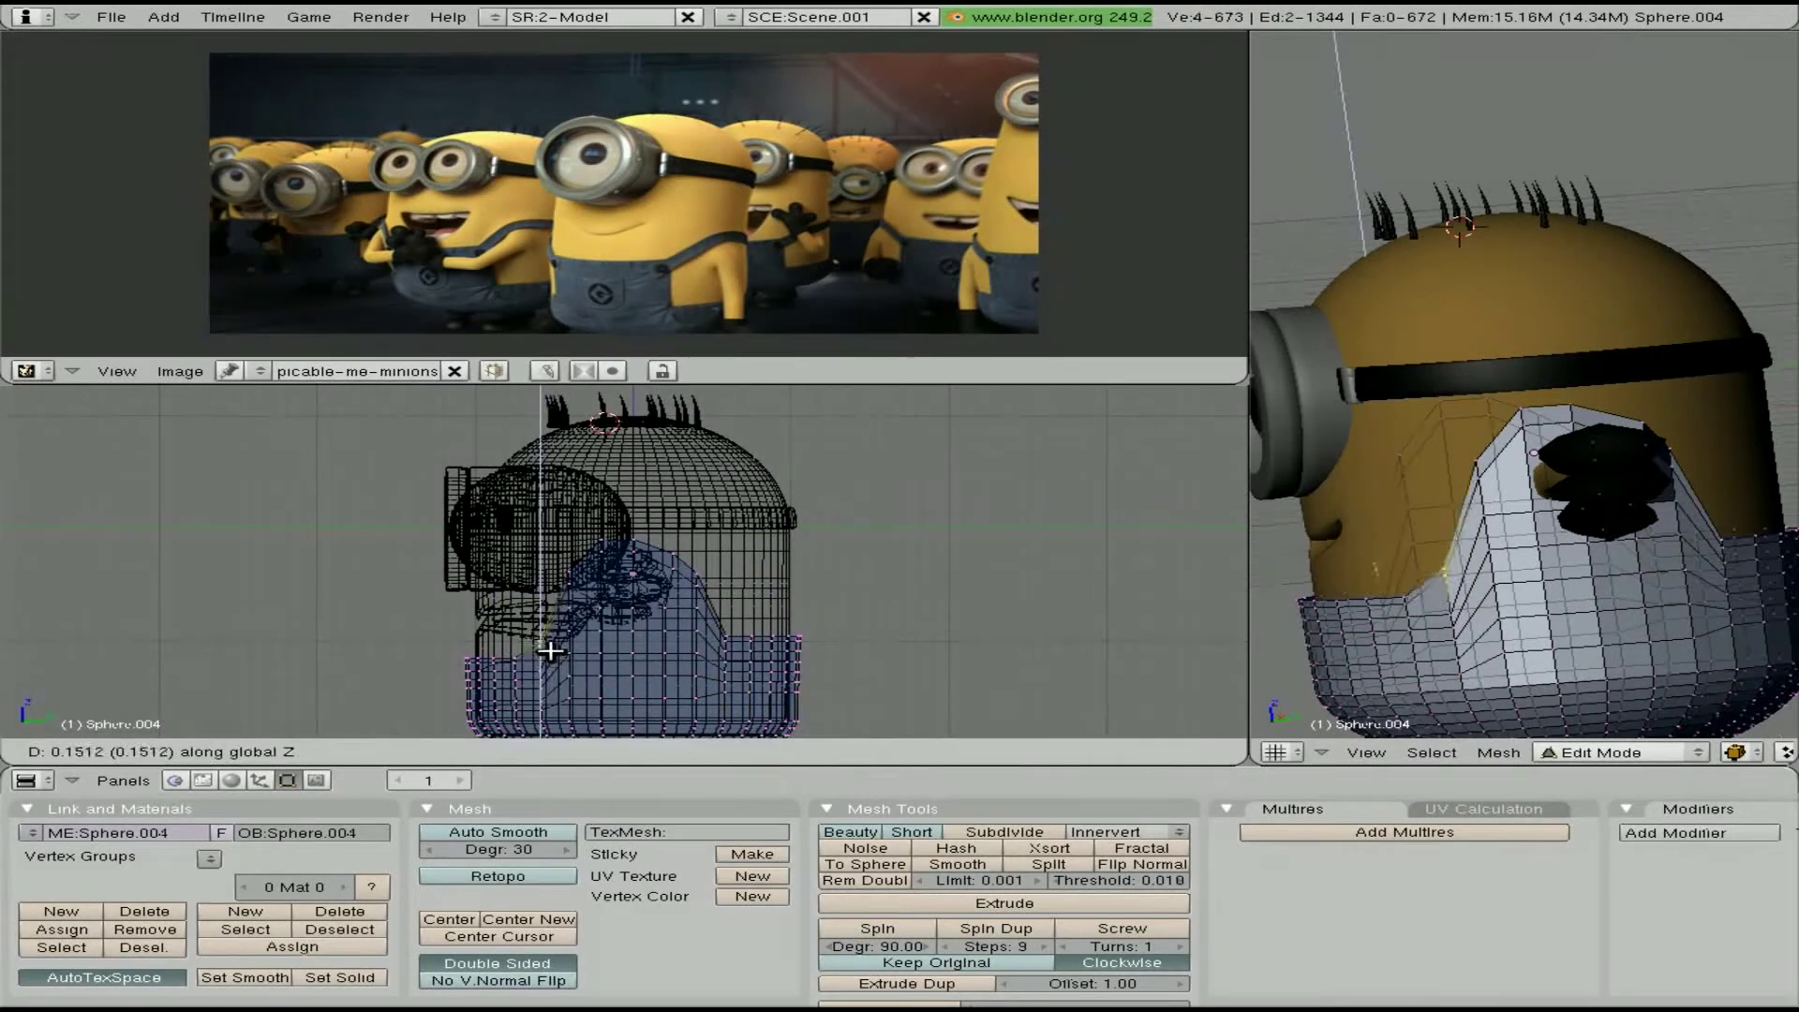
pyautogui.scroll(1, 601, 662)
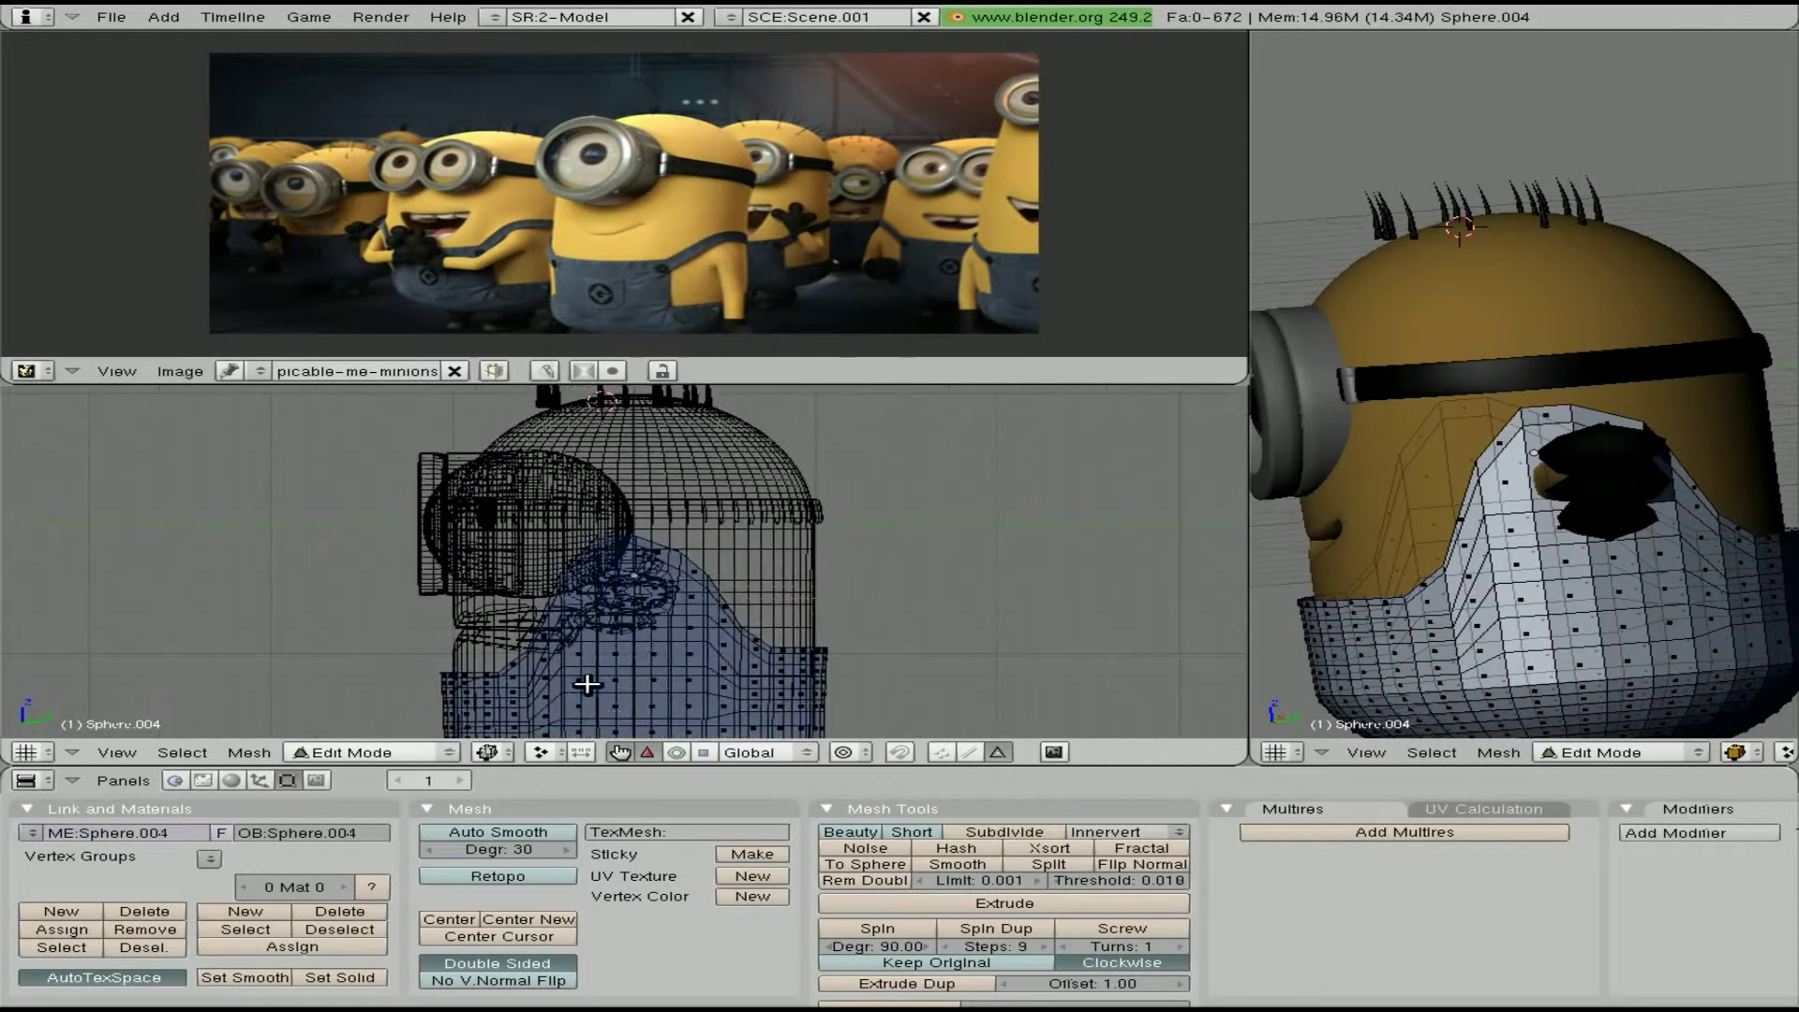
pyautogui.hotkey('ctrl', 'z')
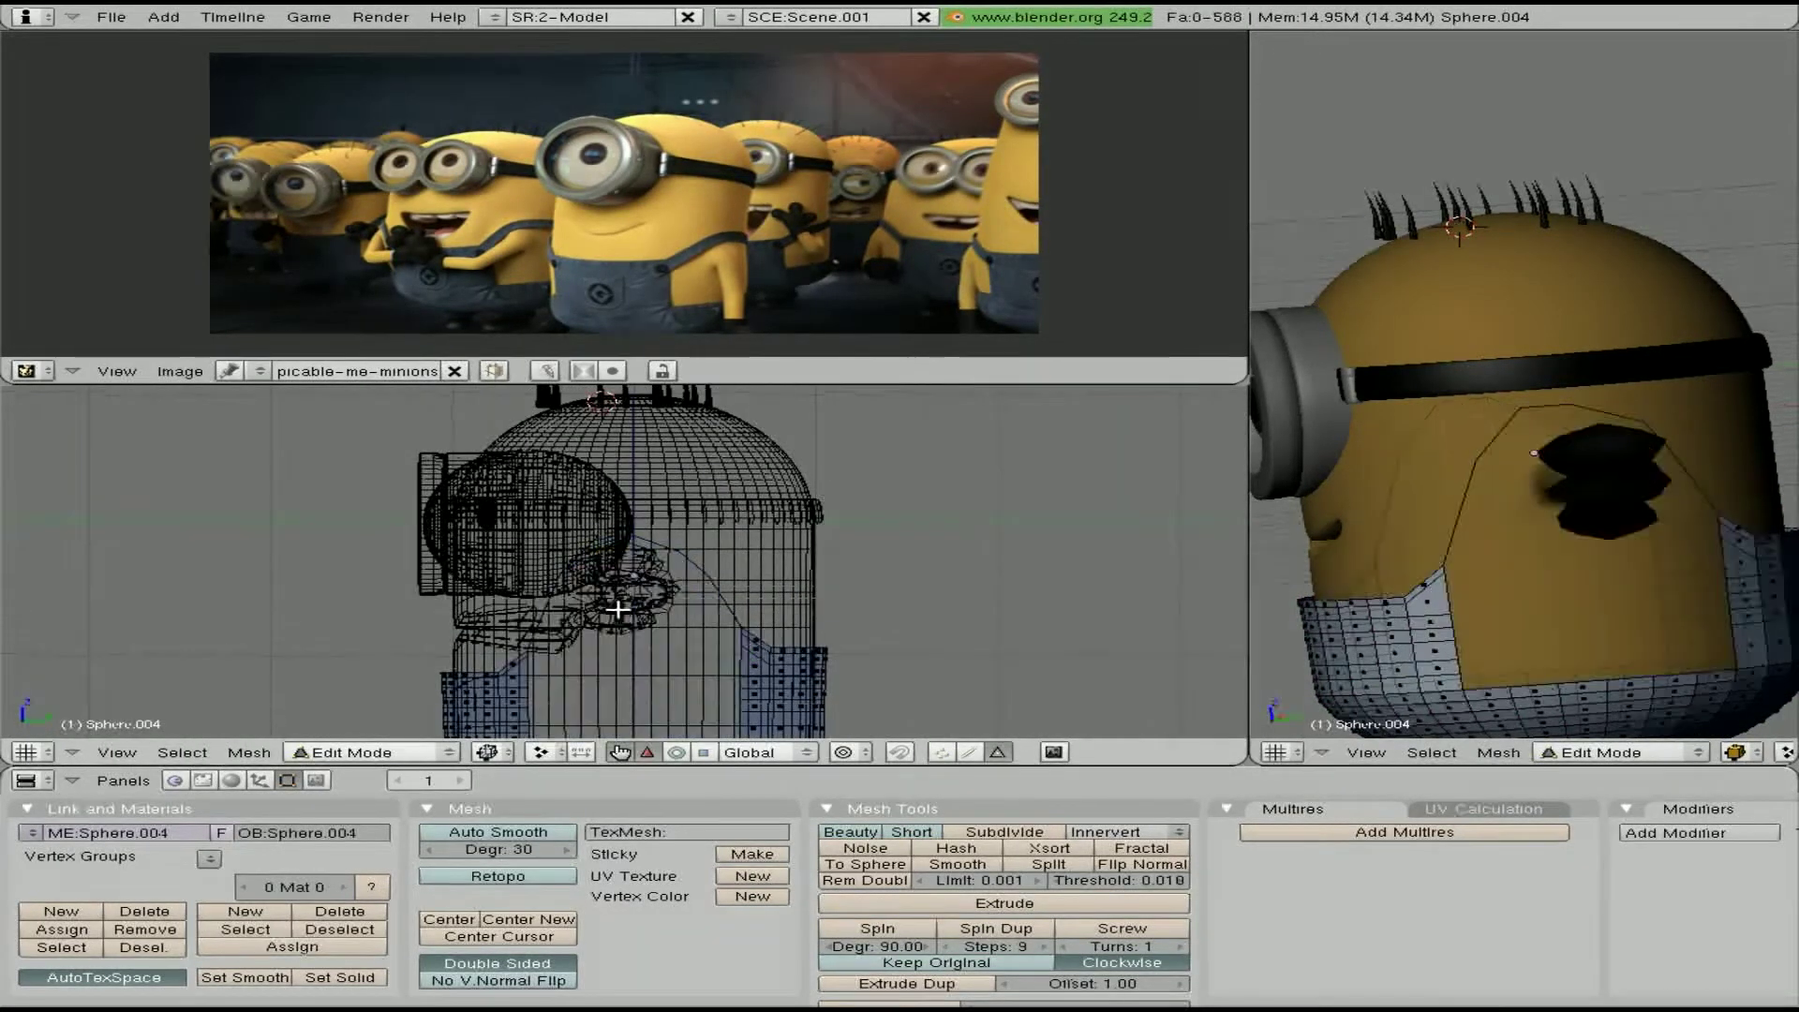
pyautogui.press('x')
pyautogui.click(542, 642)
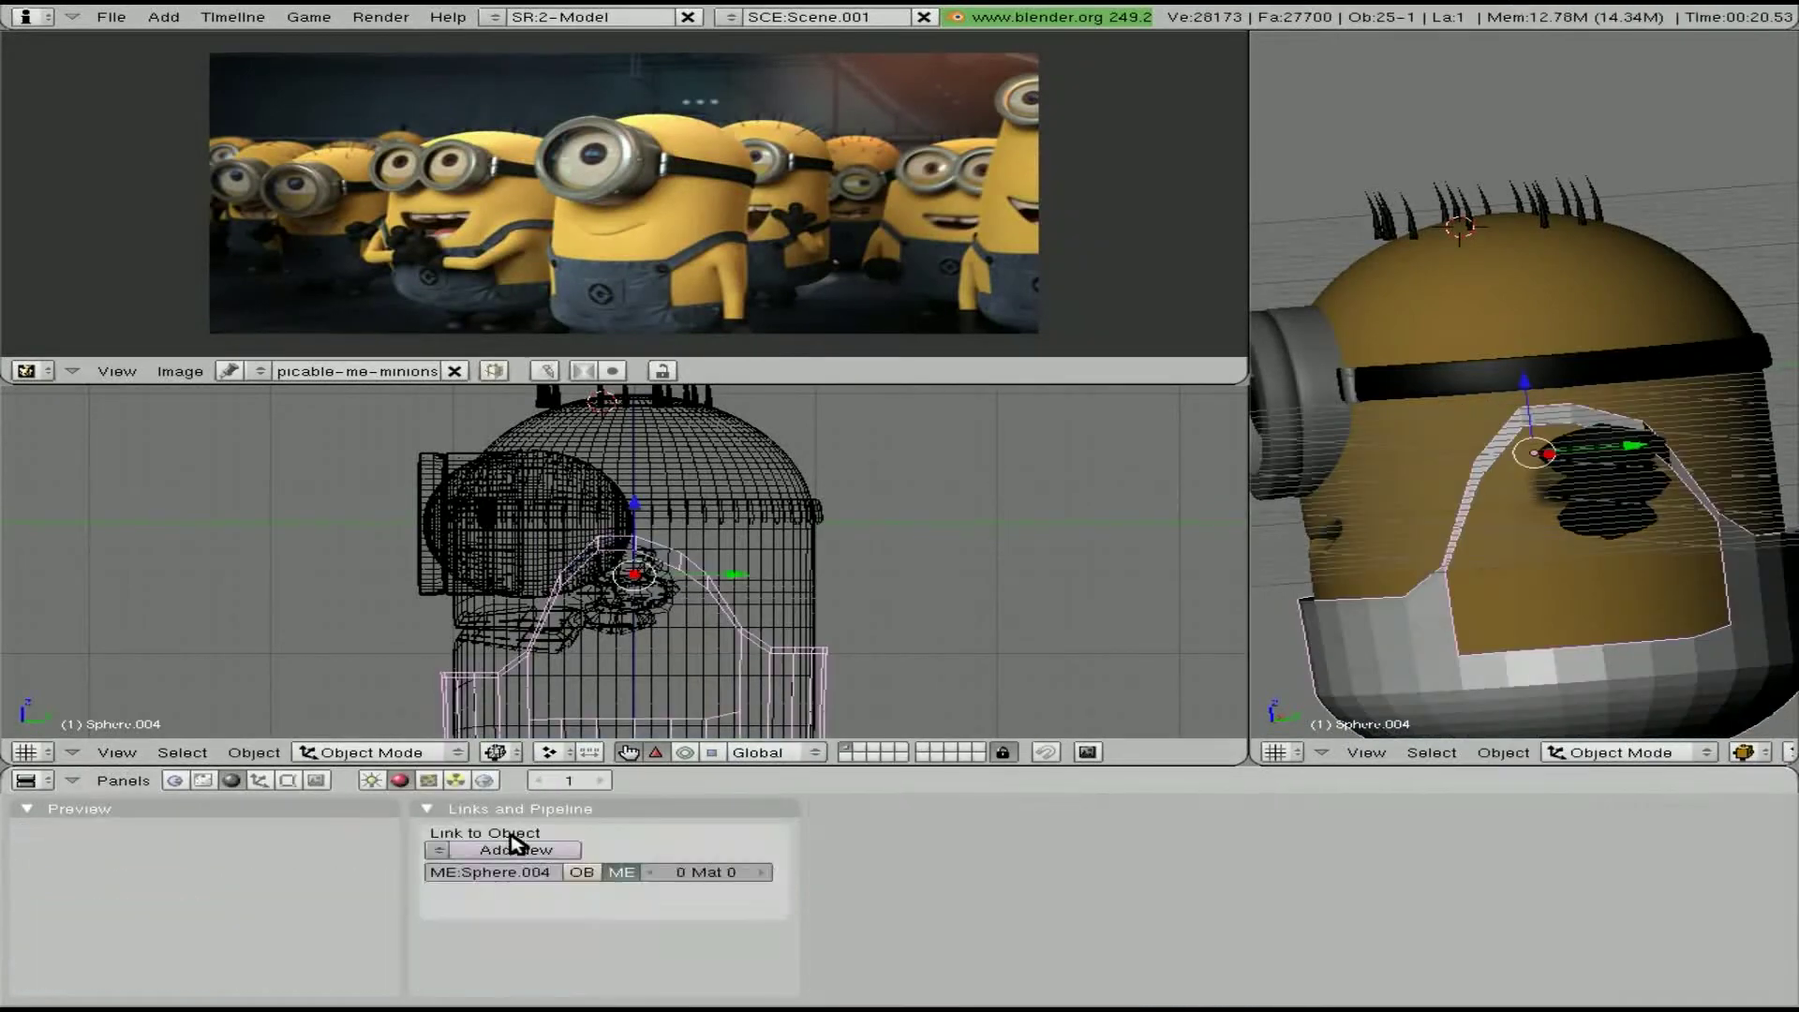
# Add a Subsurf modifier to the blue overalls and test-render them
pyautogui.click(1255, 474)
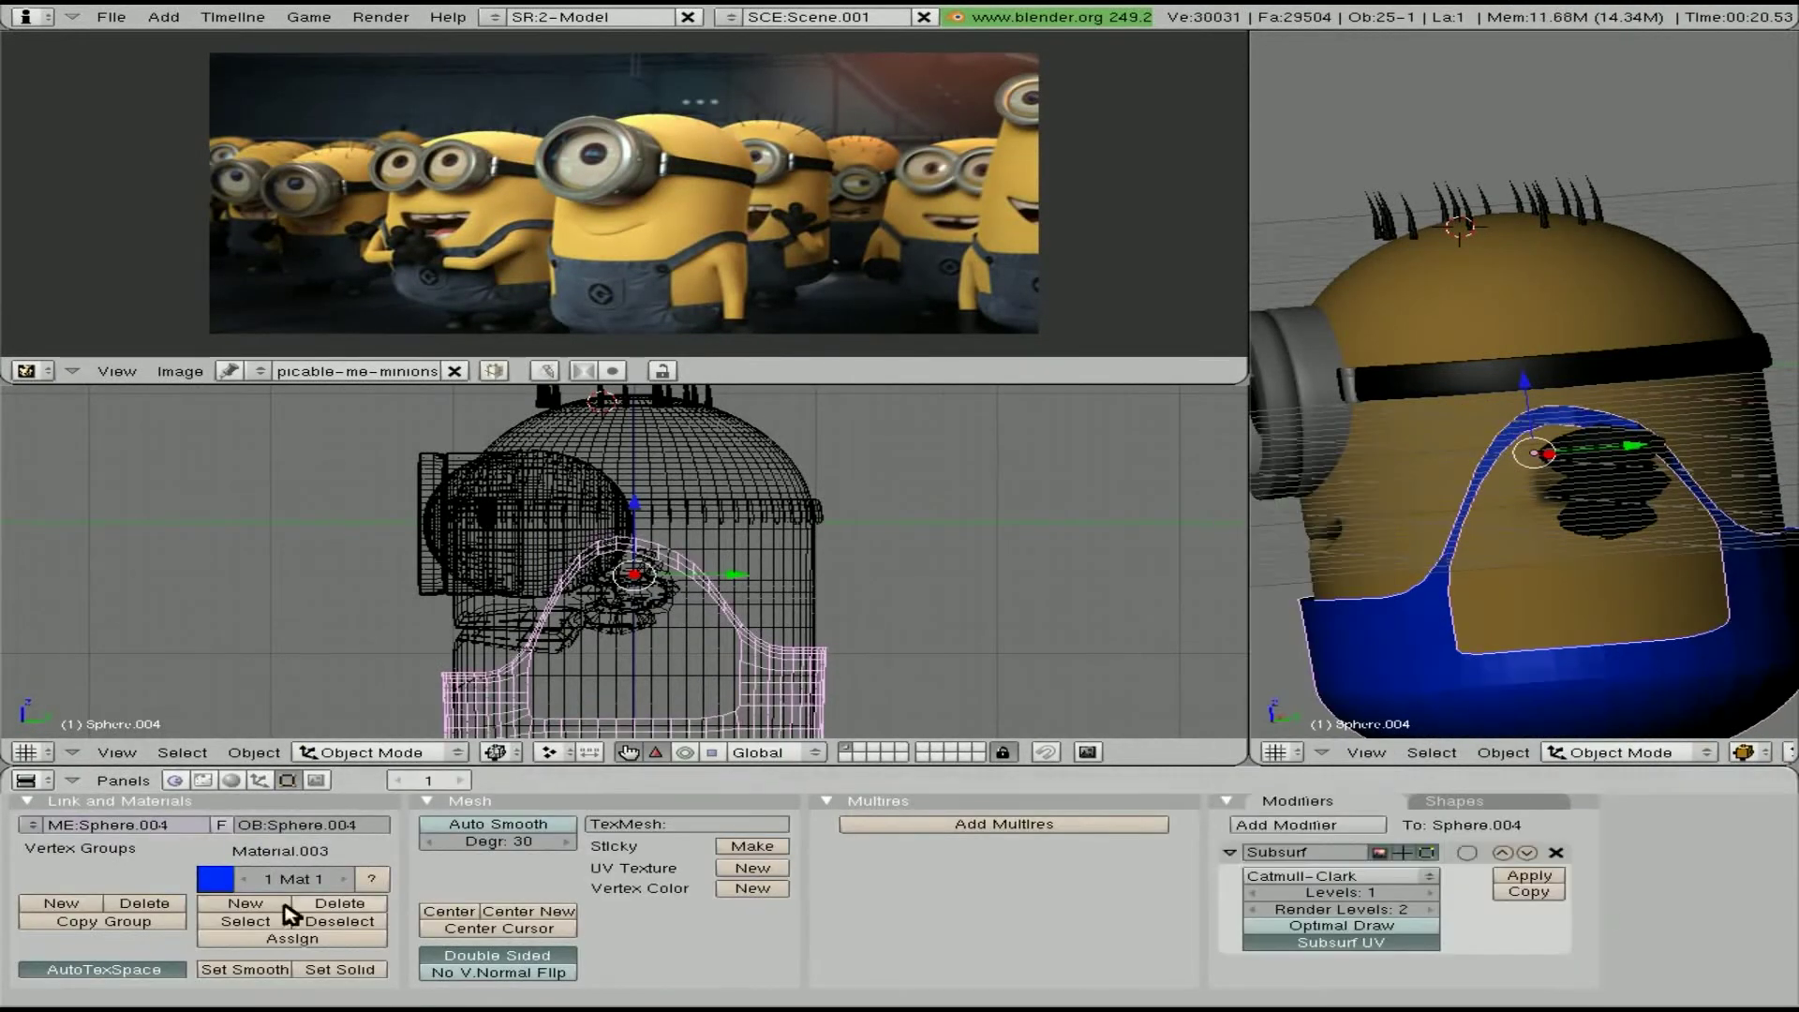
pyautogui.press('F12')
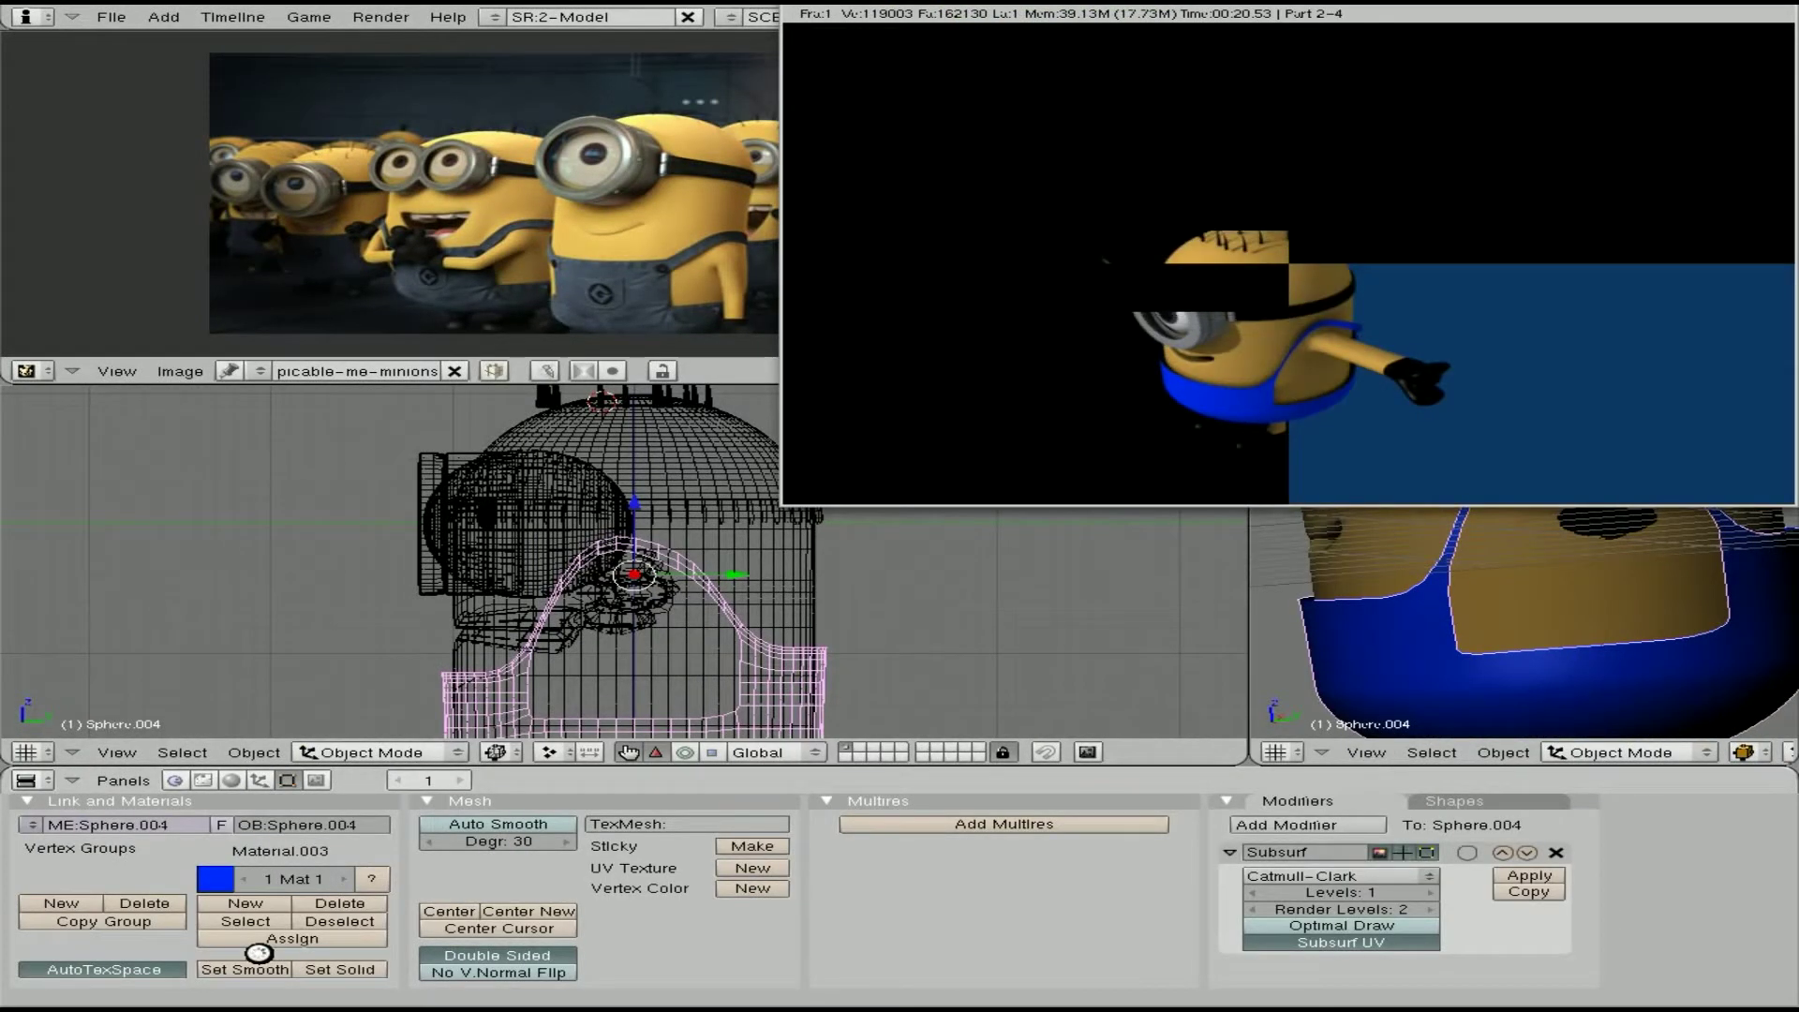
pyautogui.press('Escape')
# In Edit Mode from the bottom view, box-select the overalls' underside faces for the legs
pyautogui.moveTo(956, 656); pyautogui.dragTo(684, 875, button='middle')
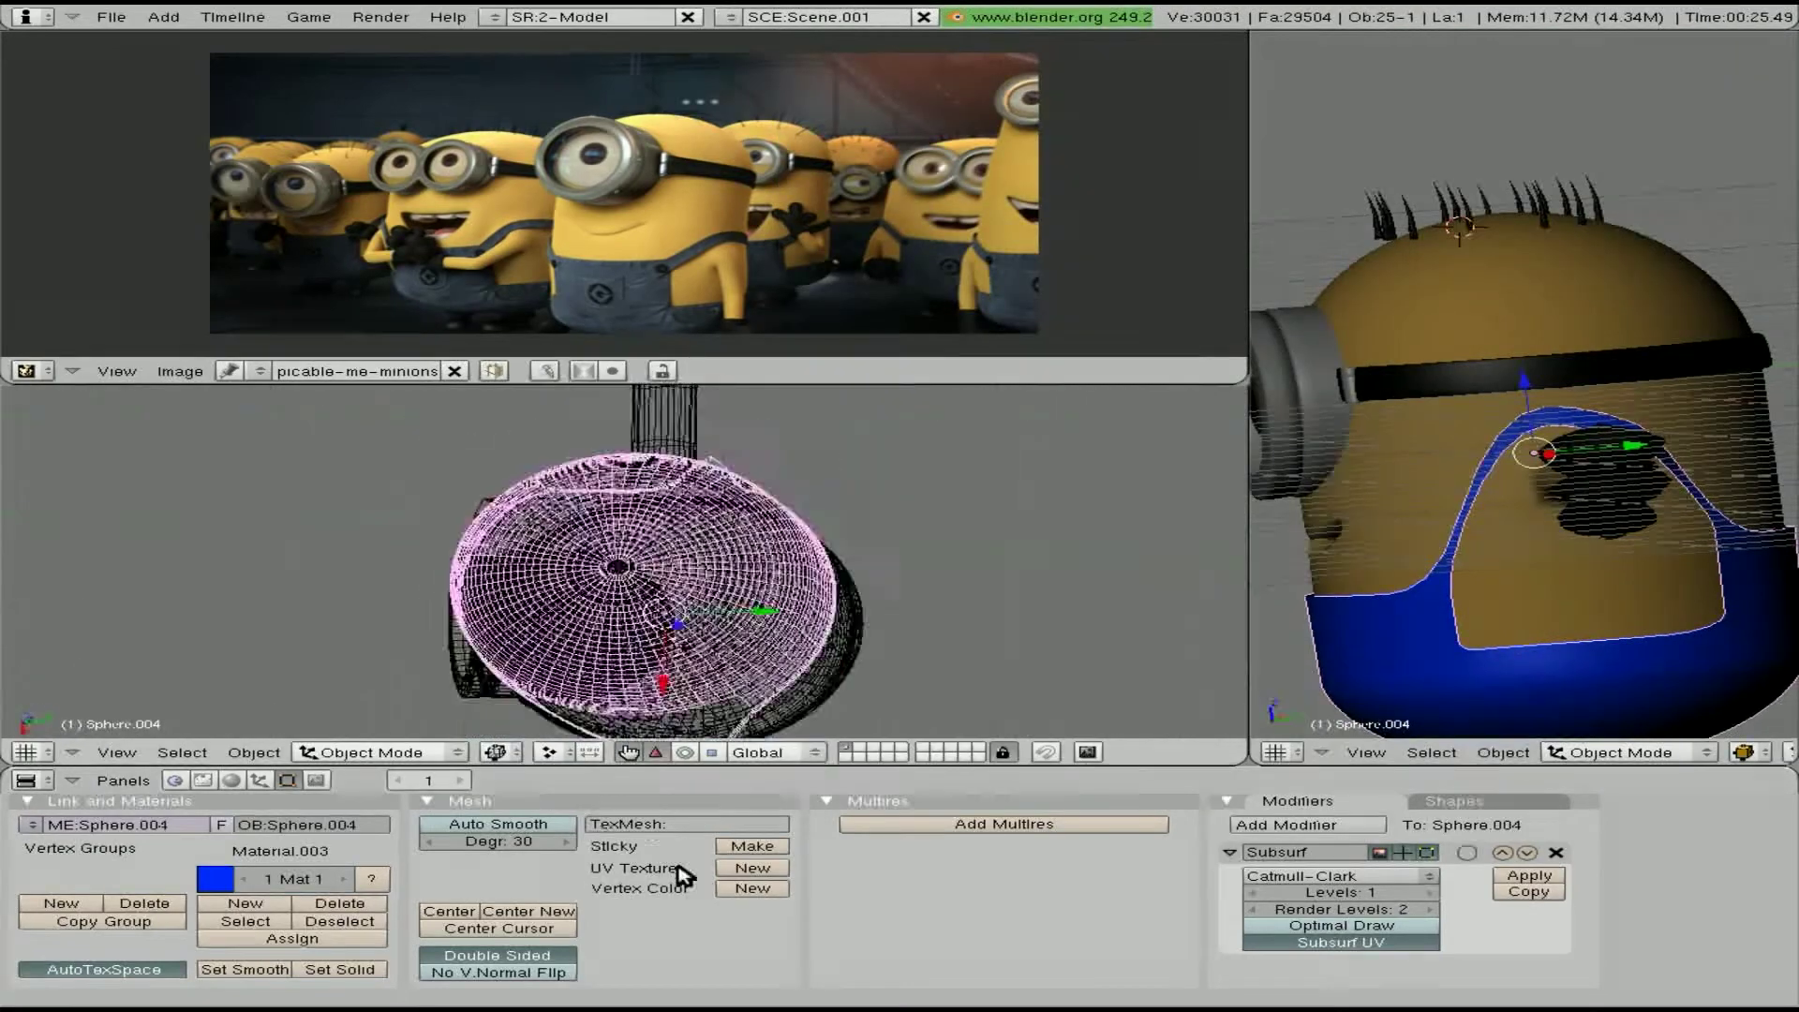
pyautogui.press('Tab')
pyautogui.press('KP_7')
pyautogui.press('z')
pyautogui.press('ctrl+KP_7')
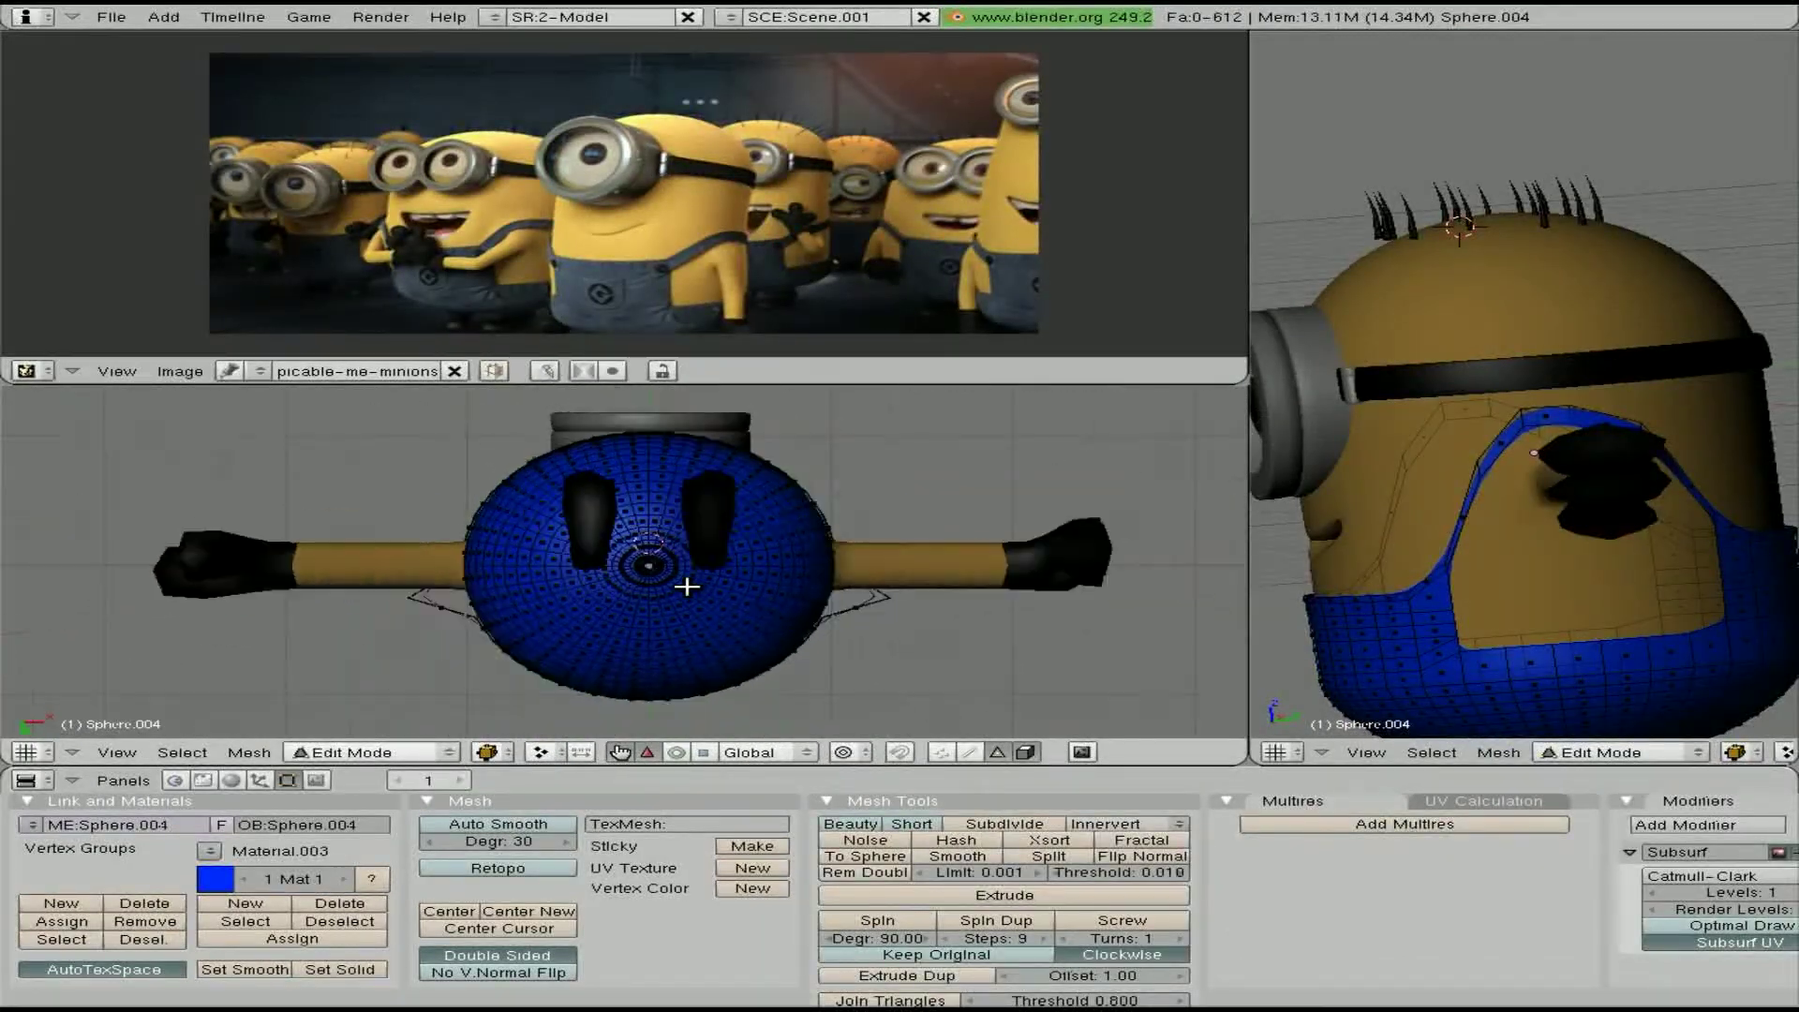
pyautogui.scroll(3, 686, 586)
pyautogui.press('b')
pyautogui.moveTo(592, 563)
pyautogui.mouseDown(button='middle')
pyautogui.moveTo(491, 545)
pyautogui.moveTo(605, 522)
pyautogui.mouseUp(button='middle')
# Extrude the selected bottom faces down along Z into trouser legs
pyautogui.moveTo(790, 523); pyautogui.dragTo(712, 562, button='middle')
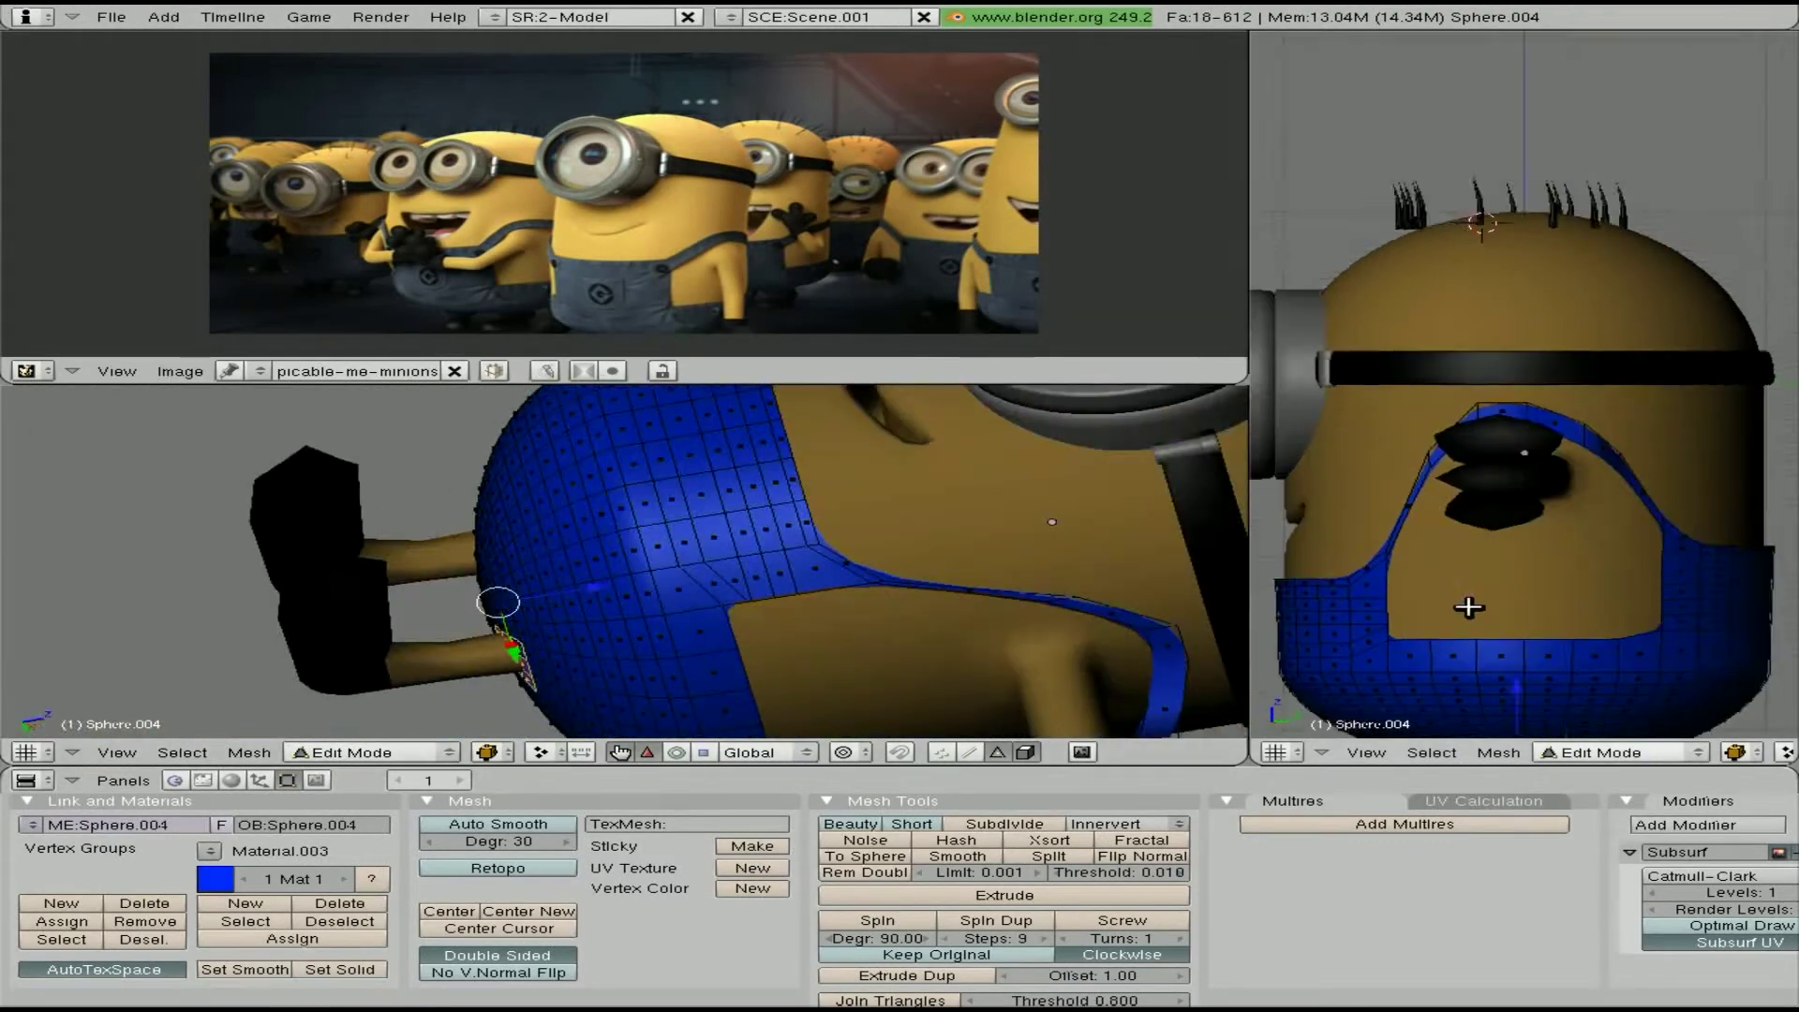
pyautogui.press('g')
pyautogui.press('z')
pyautogui.click(1508, 431)
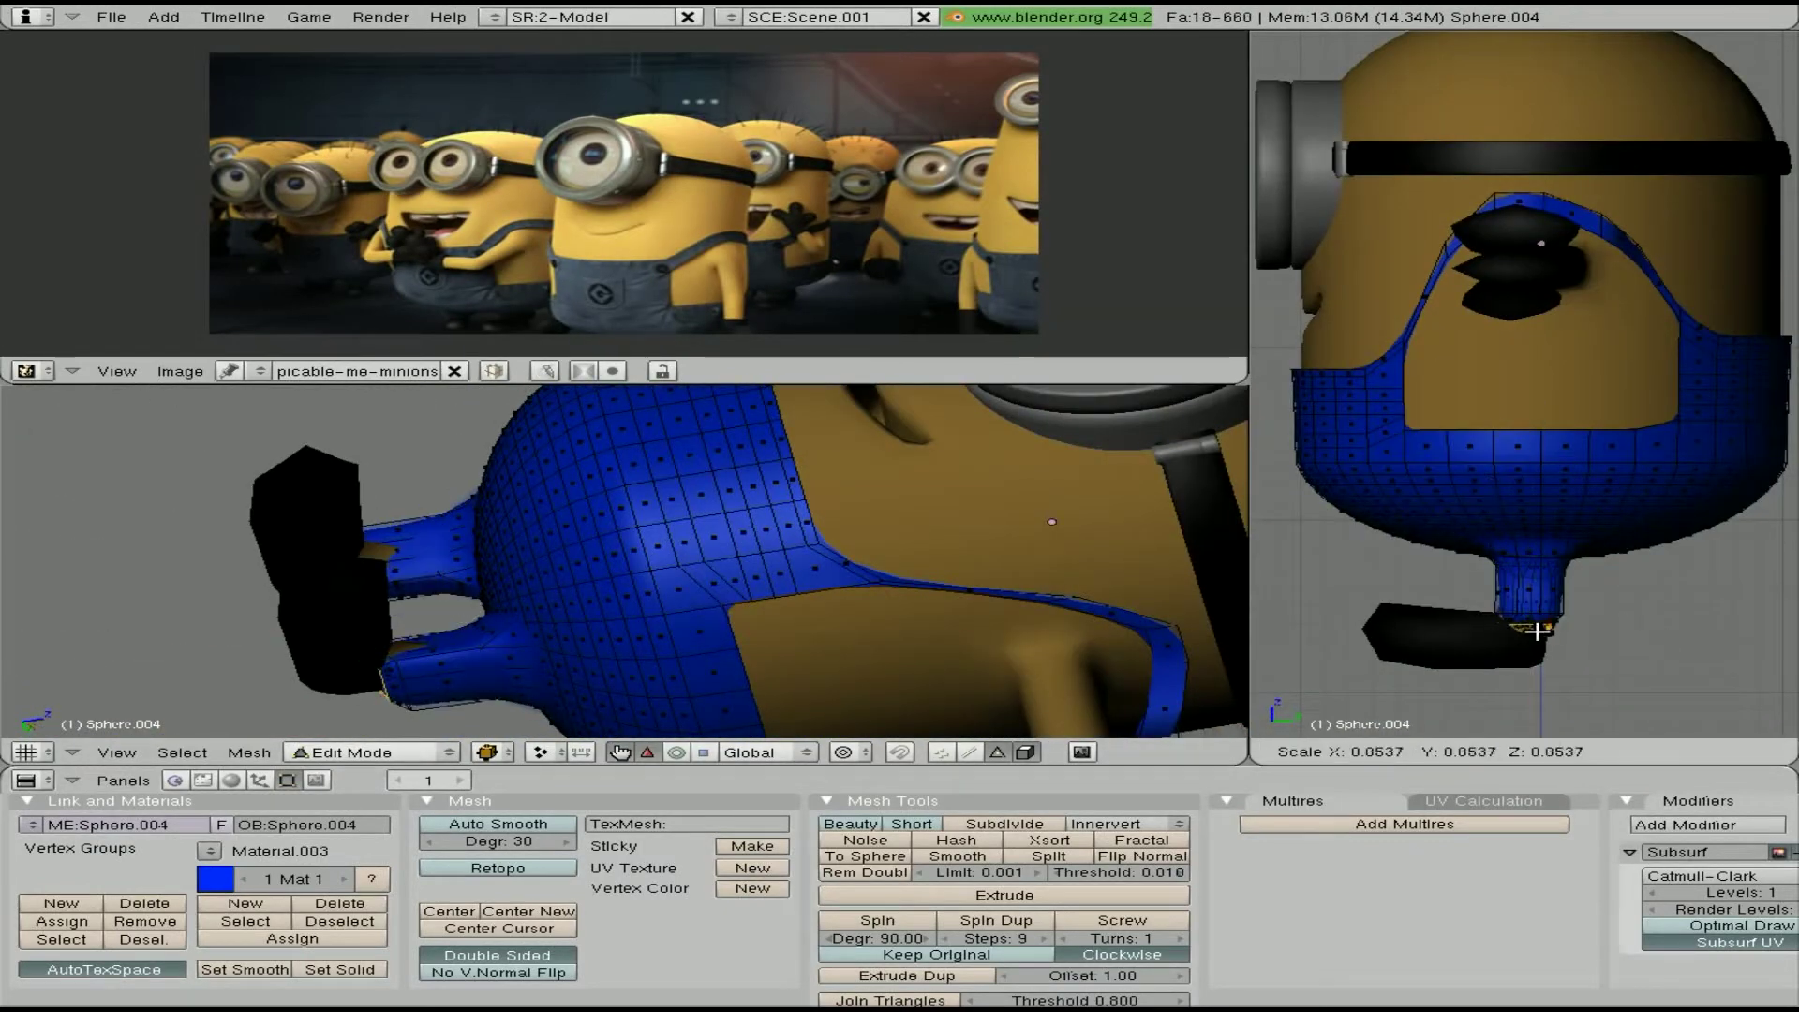
pyautogui.press('z')
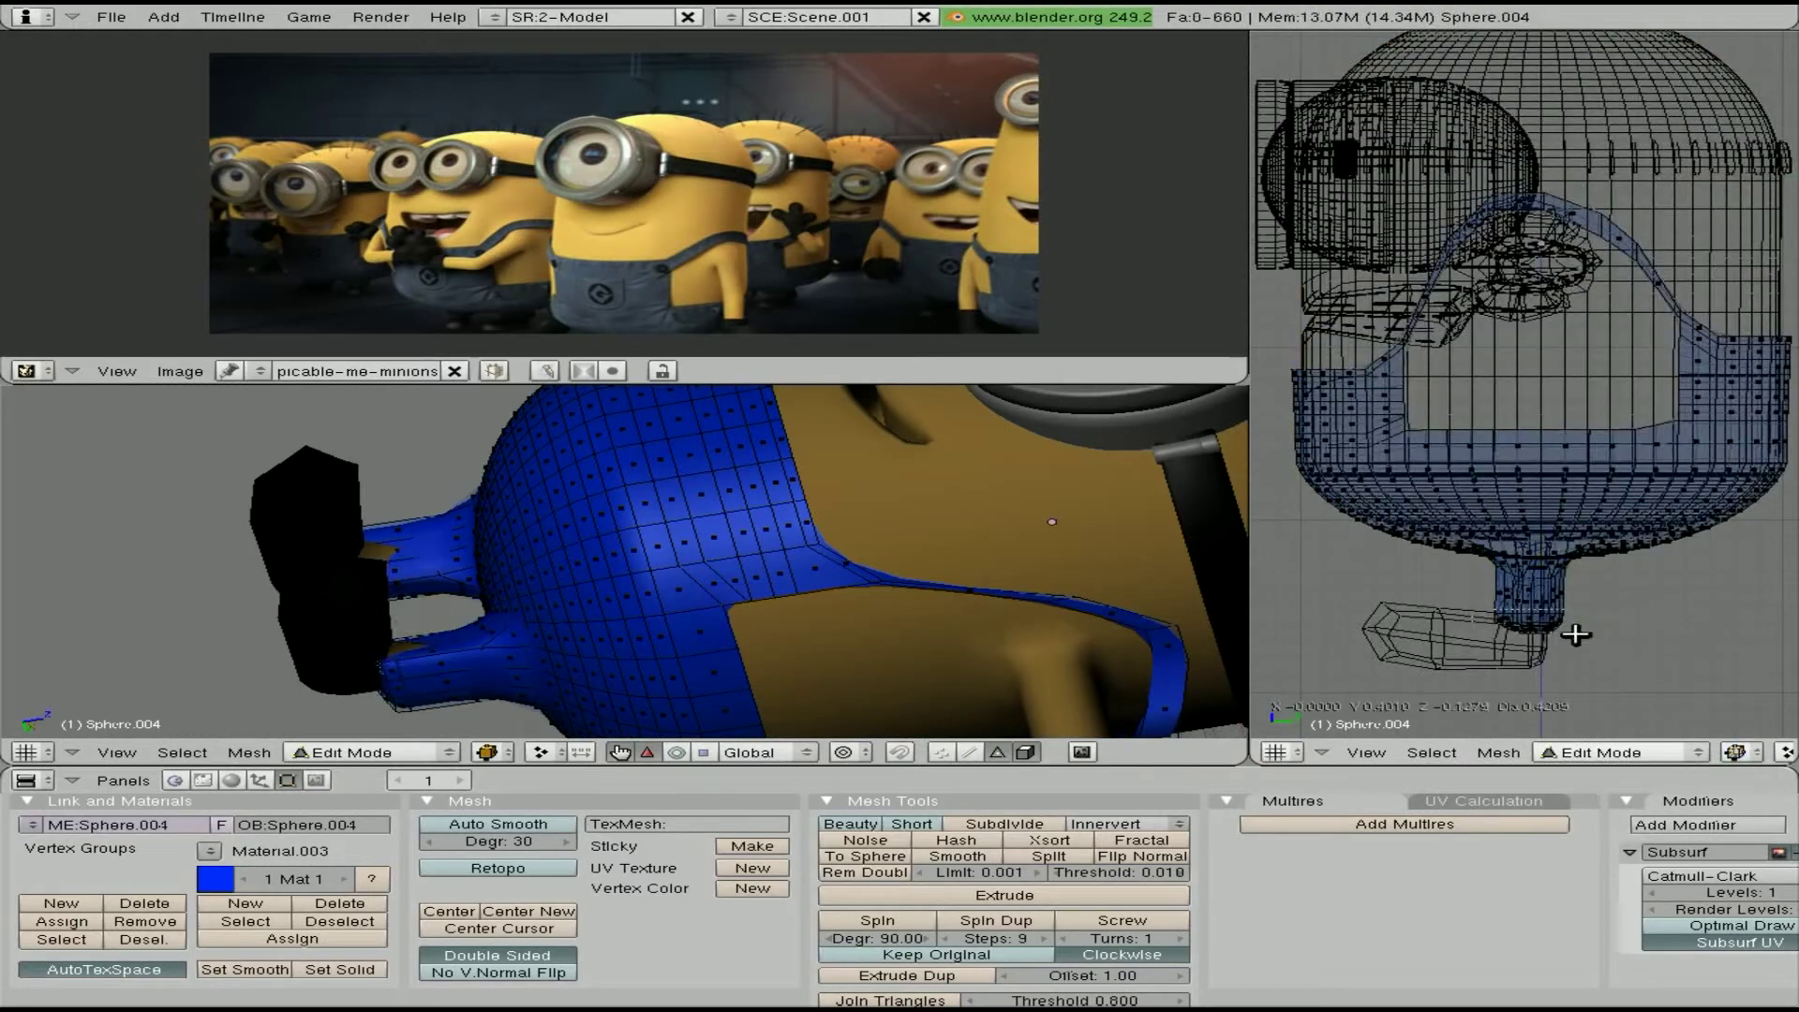
# Return to Object Mode, select an edge on the yellow body, and render the result
pyautogui.press('Tab')
pyautogui.rightClick(1546, 647)
pyautogui.press('Tab')
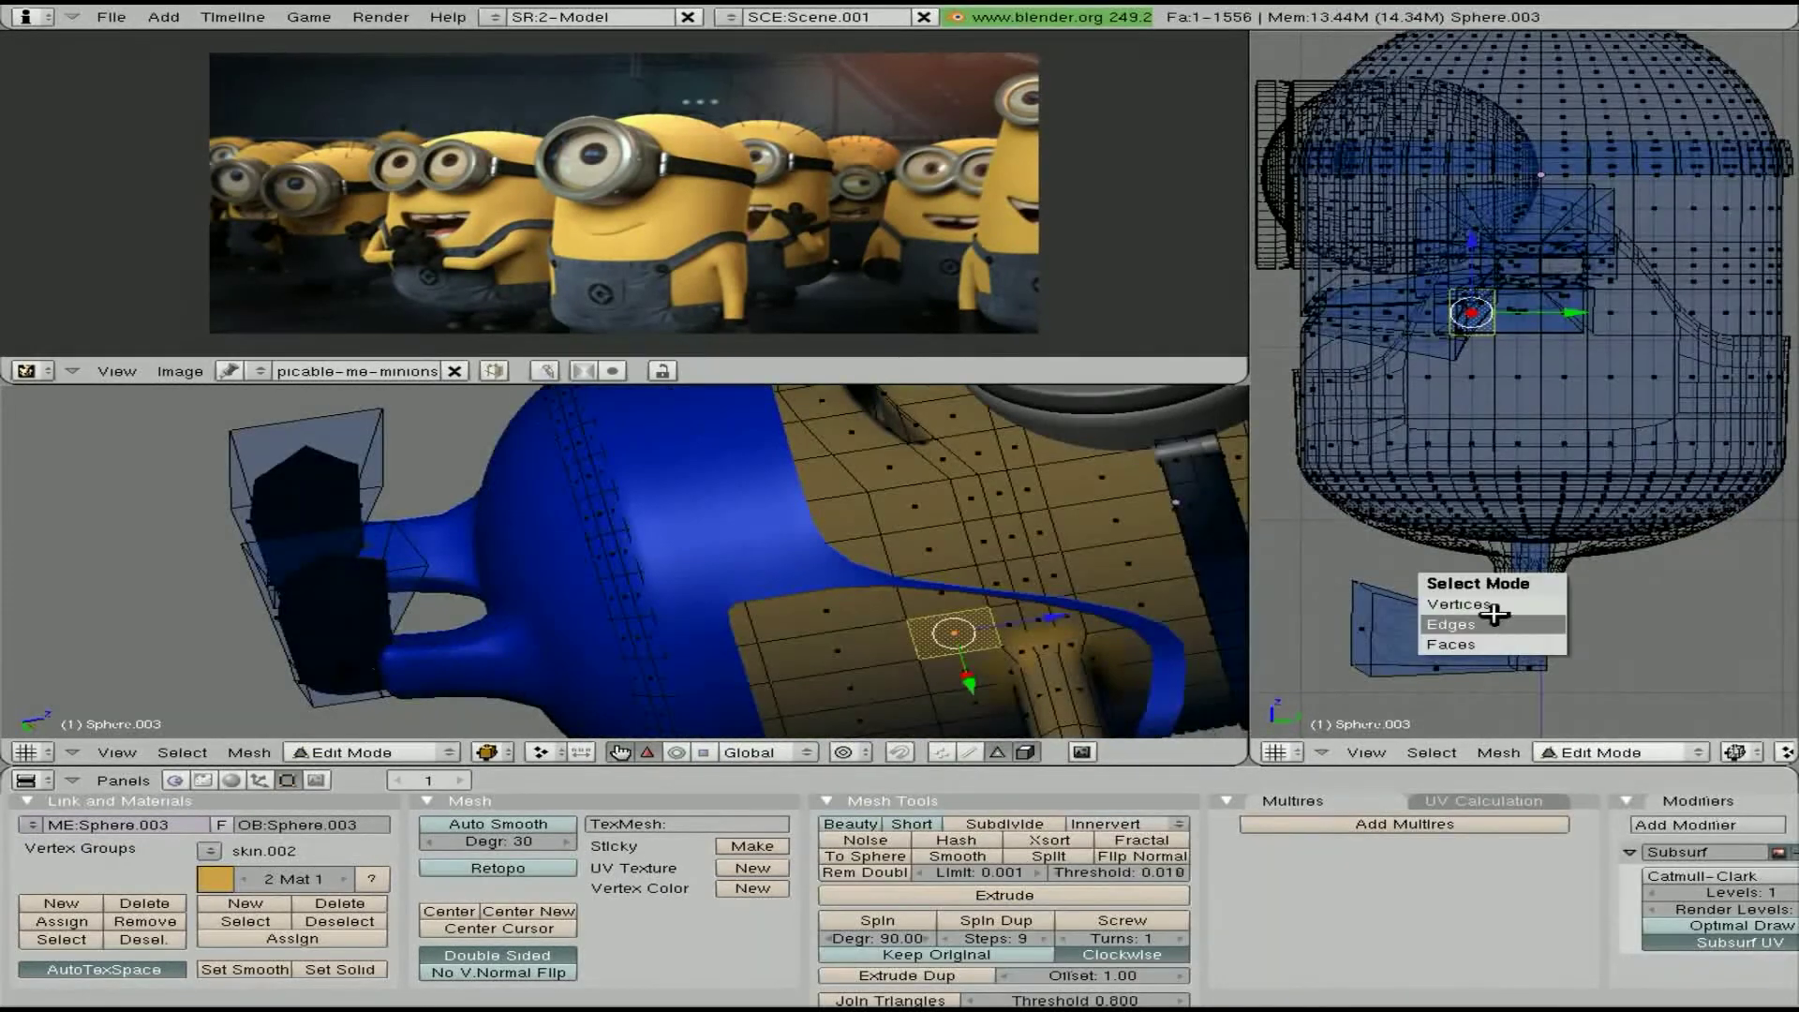
pyautogui.click(1493, 613)
pyautogui.rightClick(1530, 628)
pyautogui.press('F12')
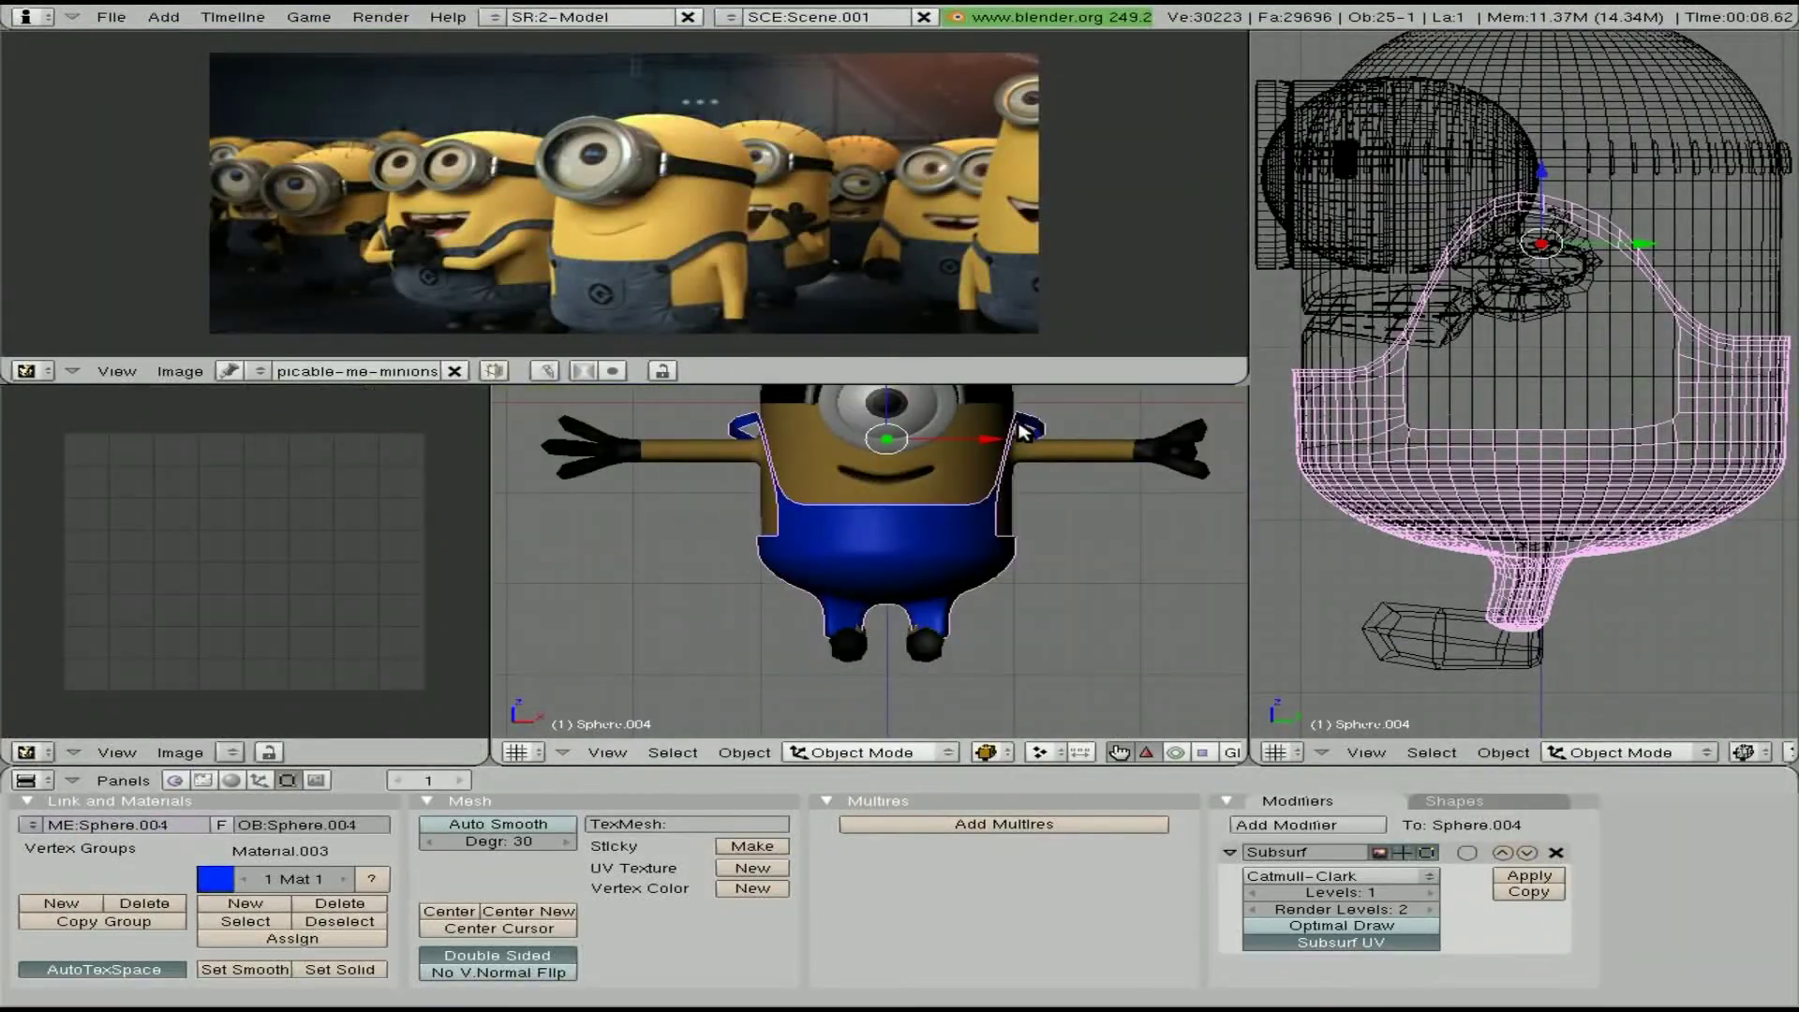
# Make the overalls single-user and UV-unwrap all their faces
pyautogui.press('u')
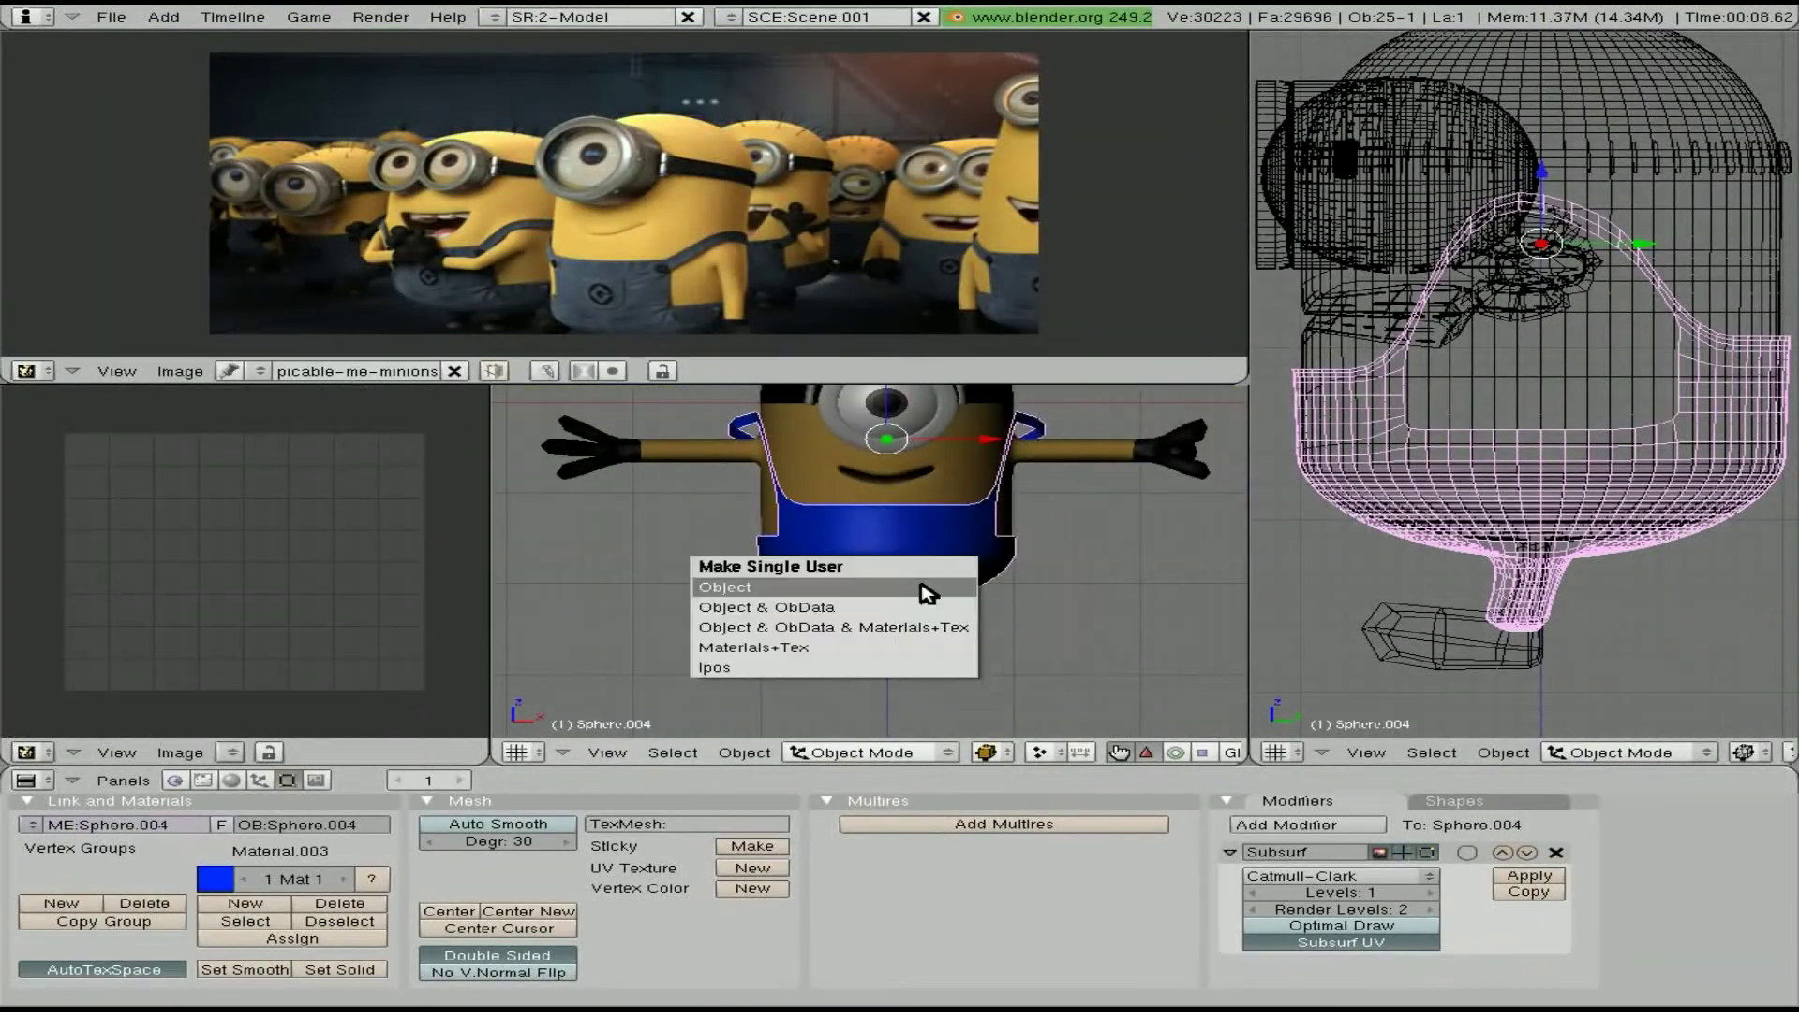
pyautogui.press('Tab')
pyautogui.press('u')
pyautogui.click(907, 677)
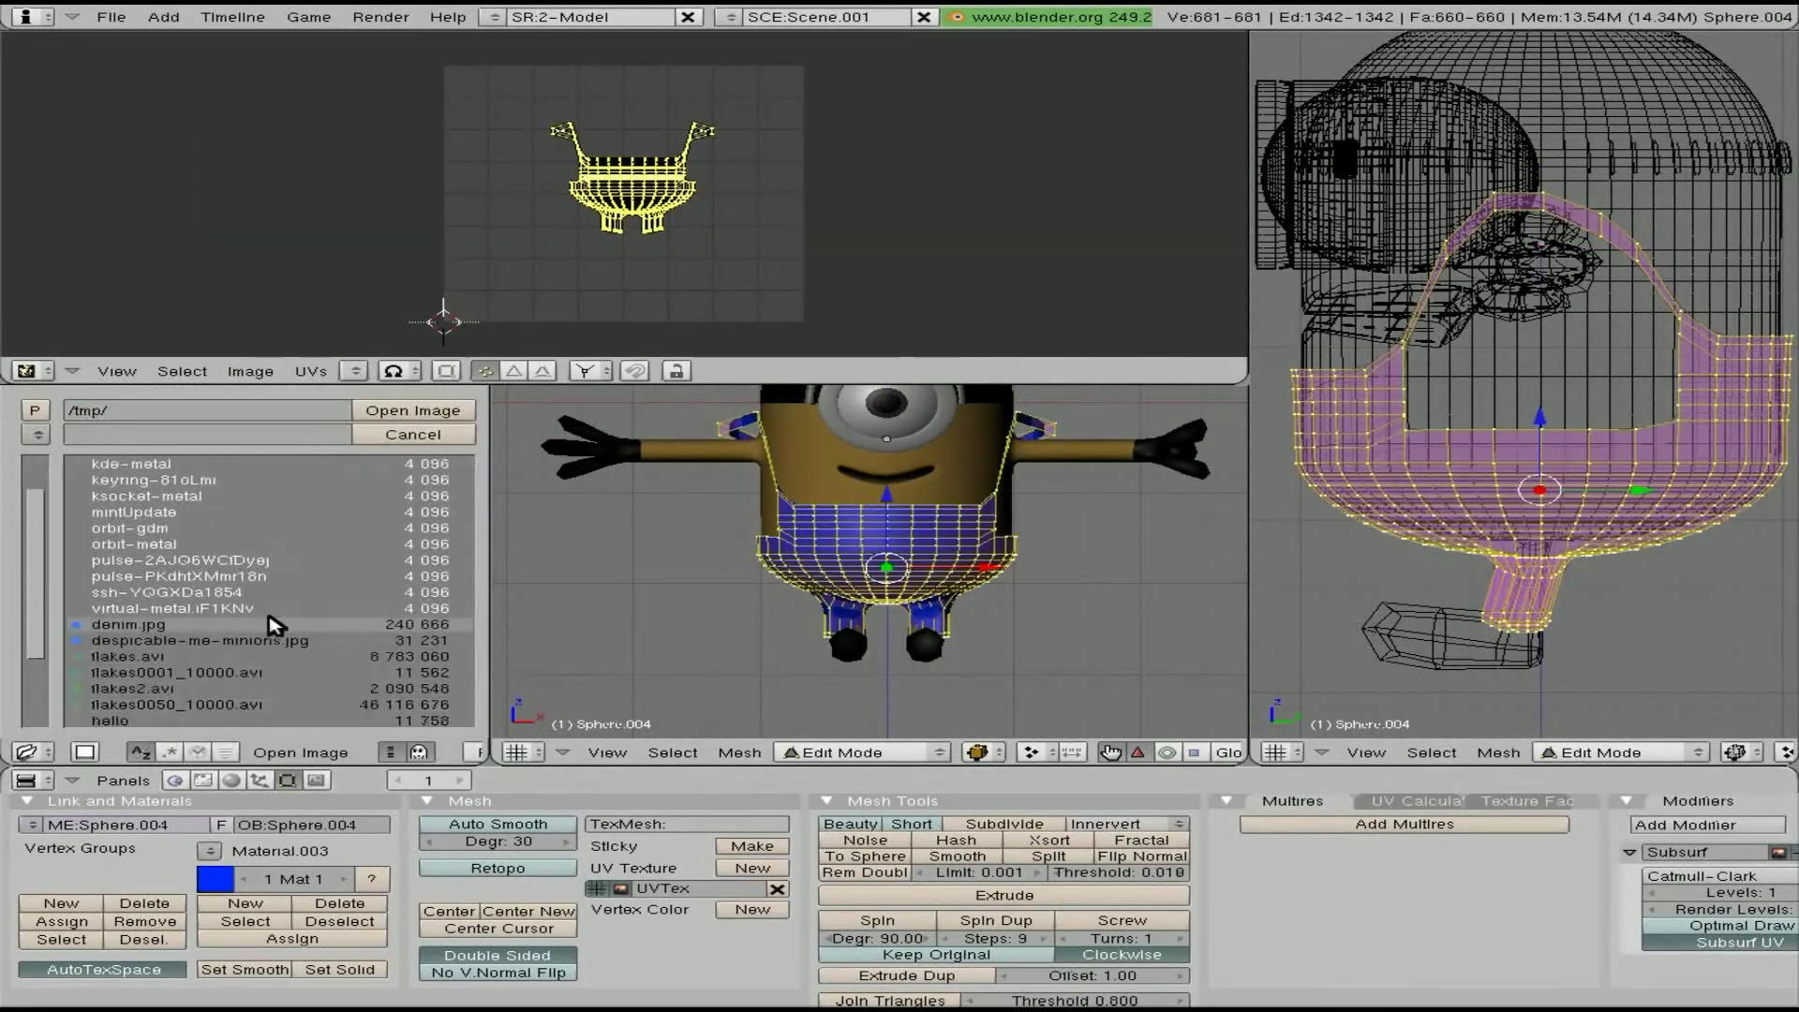
# Load denim.jpg into the image editor and widen it beside the 3D view
pyautogui.doubleClick(272, 622)
pyautogui.moveTo(487, 694); pyautogui.dragTo(581, 694)
pyautogui.rightClick(783, 444)
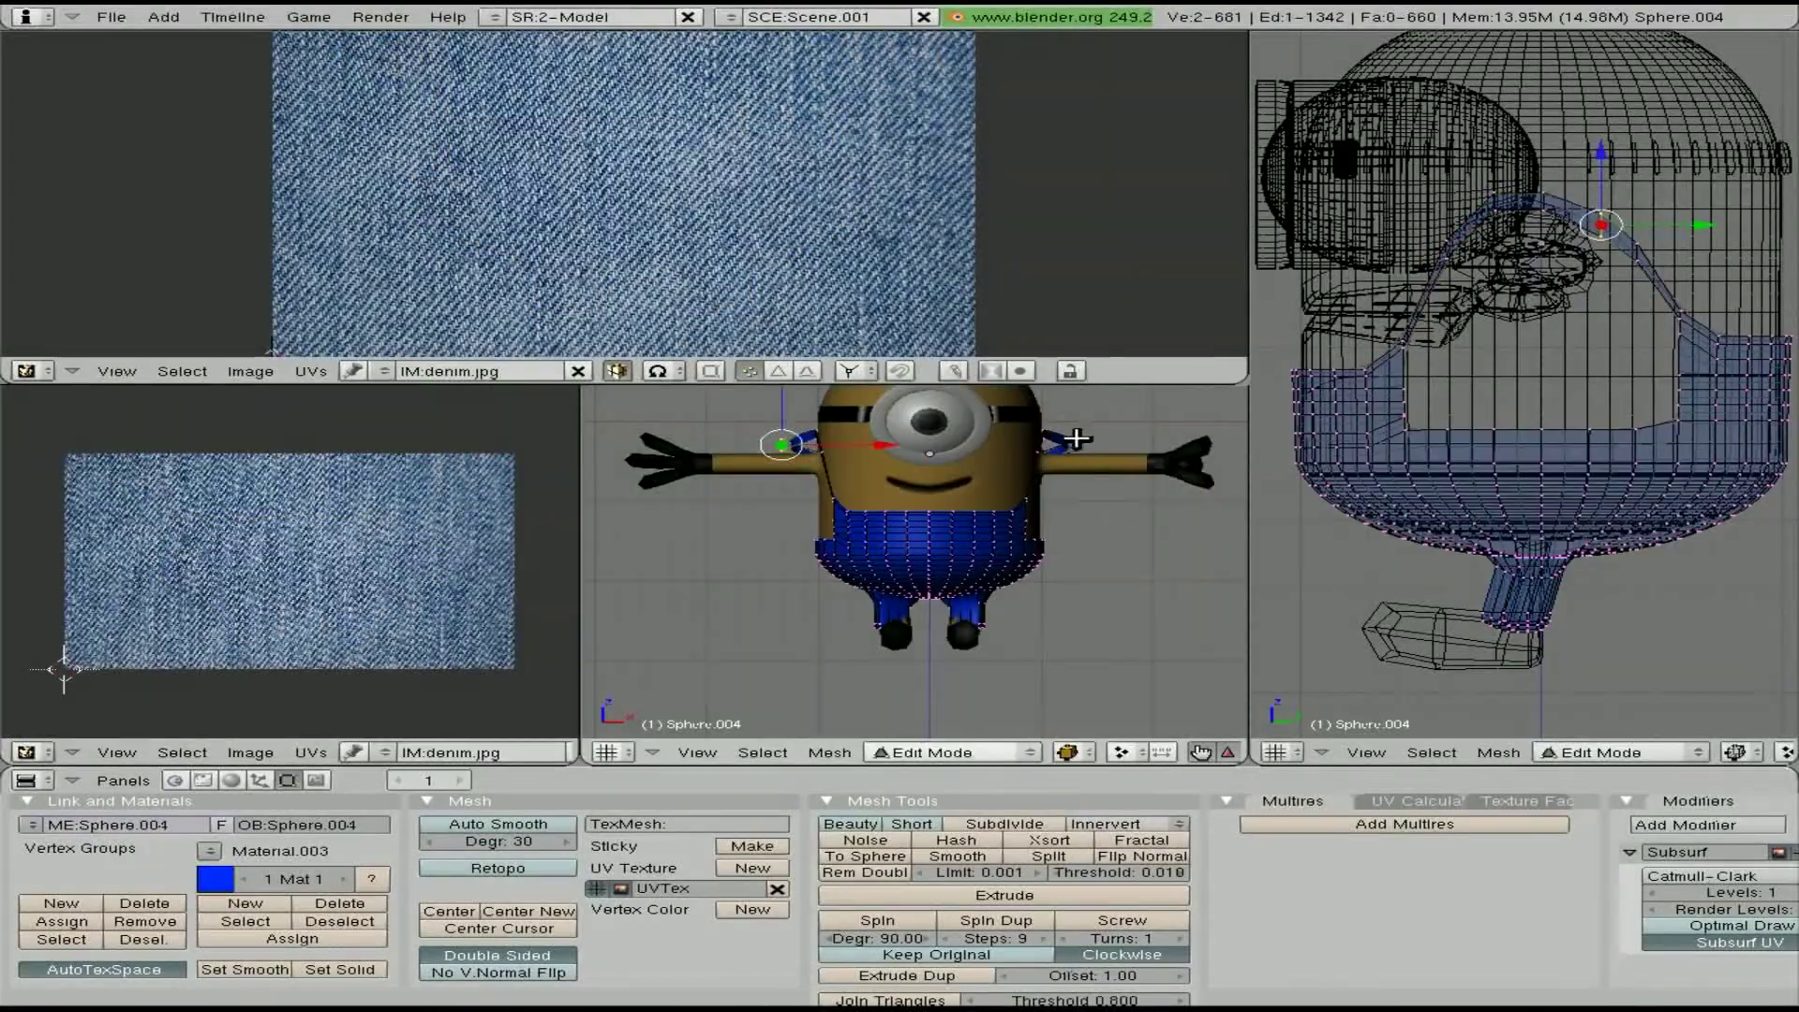
pyautogui.keyDown('shift'); pyautogui.moveTo(1024, 462); pyautogui.dragTo(930, 635, button='middle'); pyautogui.keyUp('shift')
pyautogui.click(23, 371)
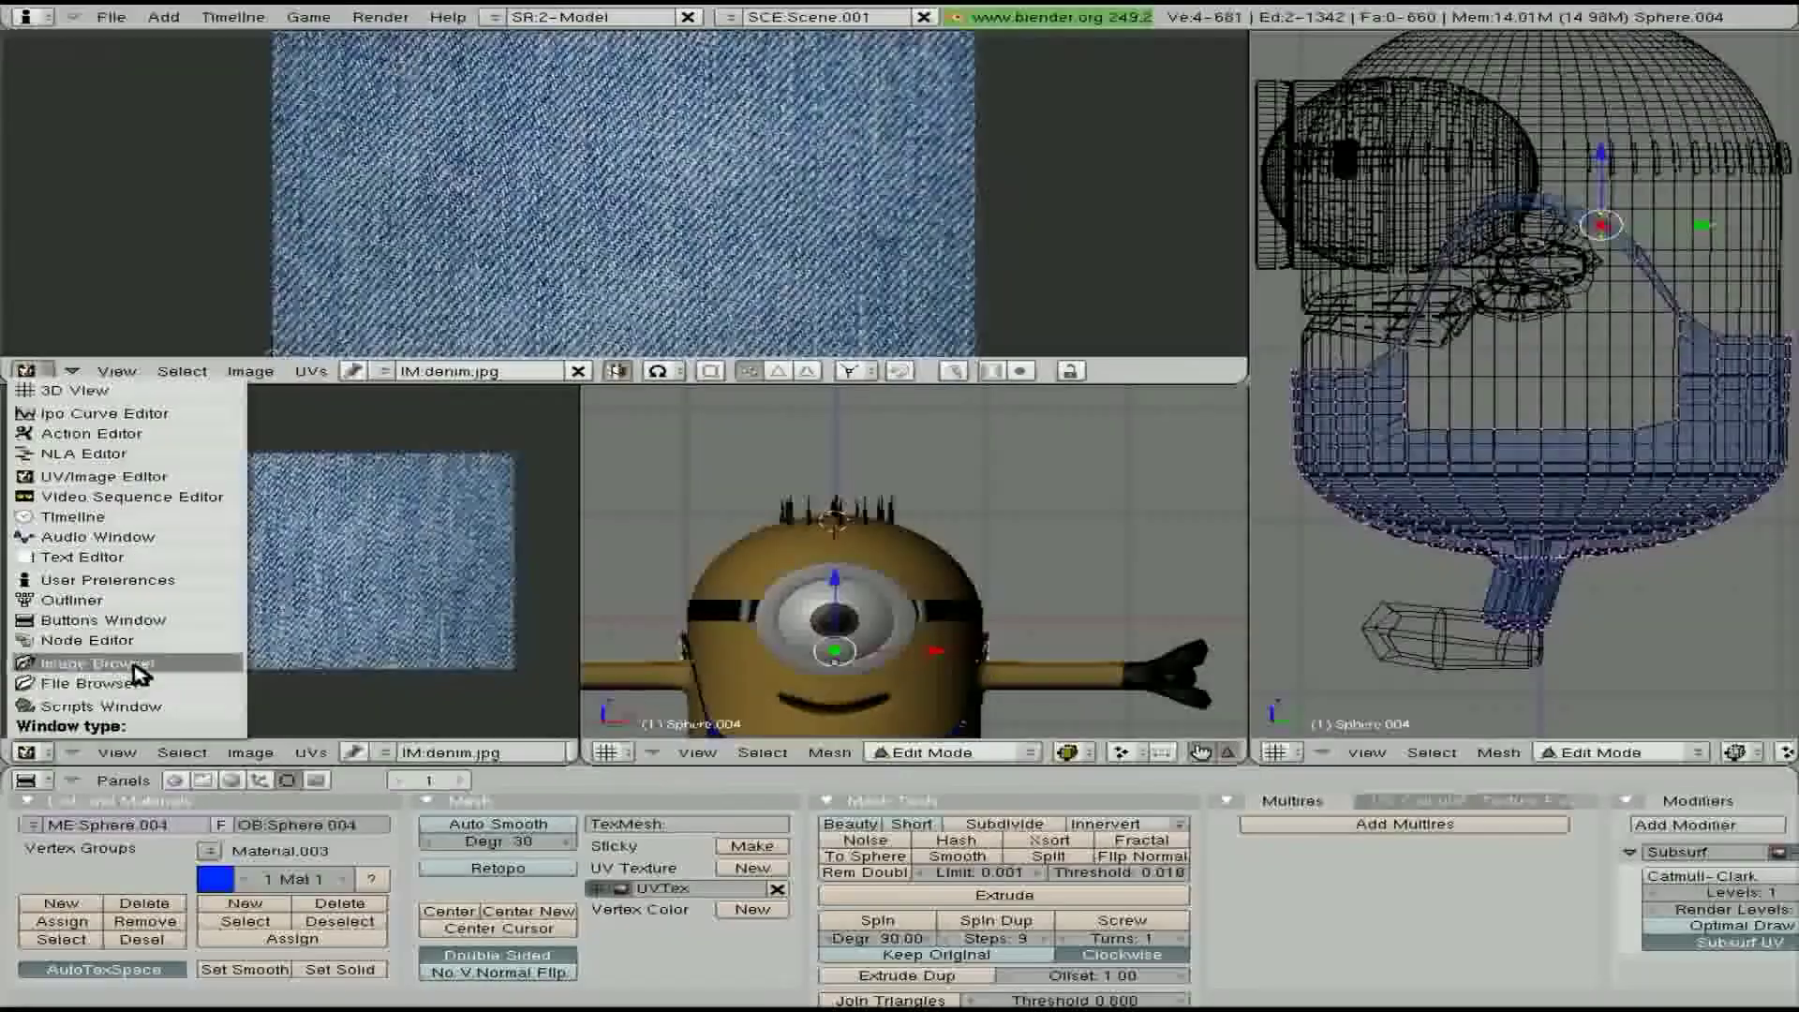
# Switch the area back to the image editor, show the minions reference image, and render
pyautogui.click(121, 680)
pyautogui.click(26, 371)
pyautogui.click(122, 489)
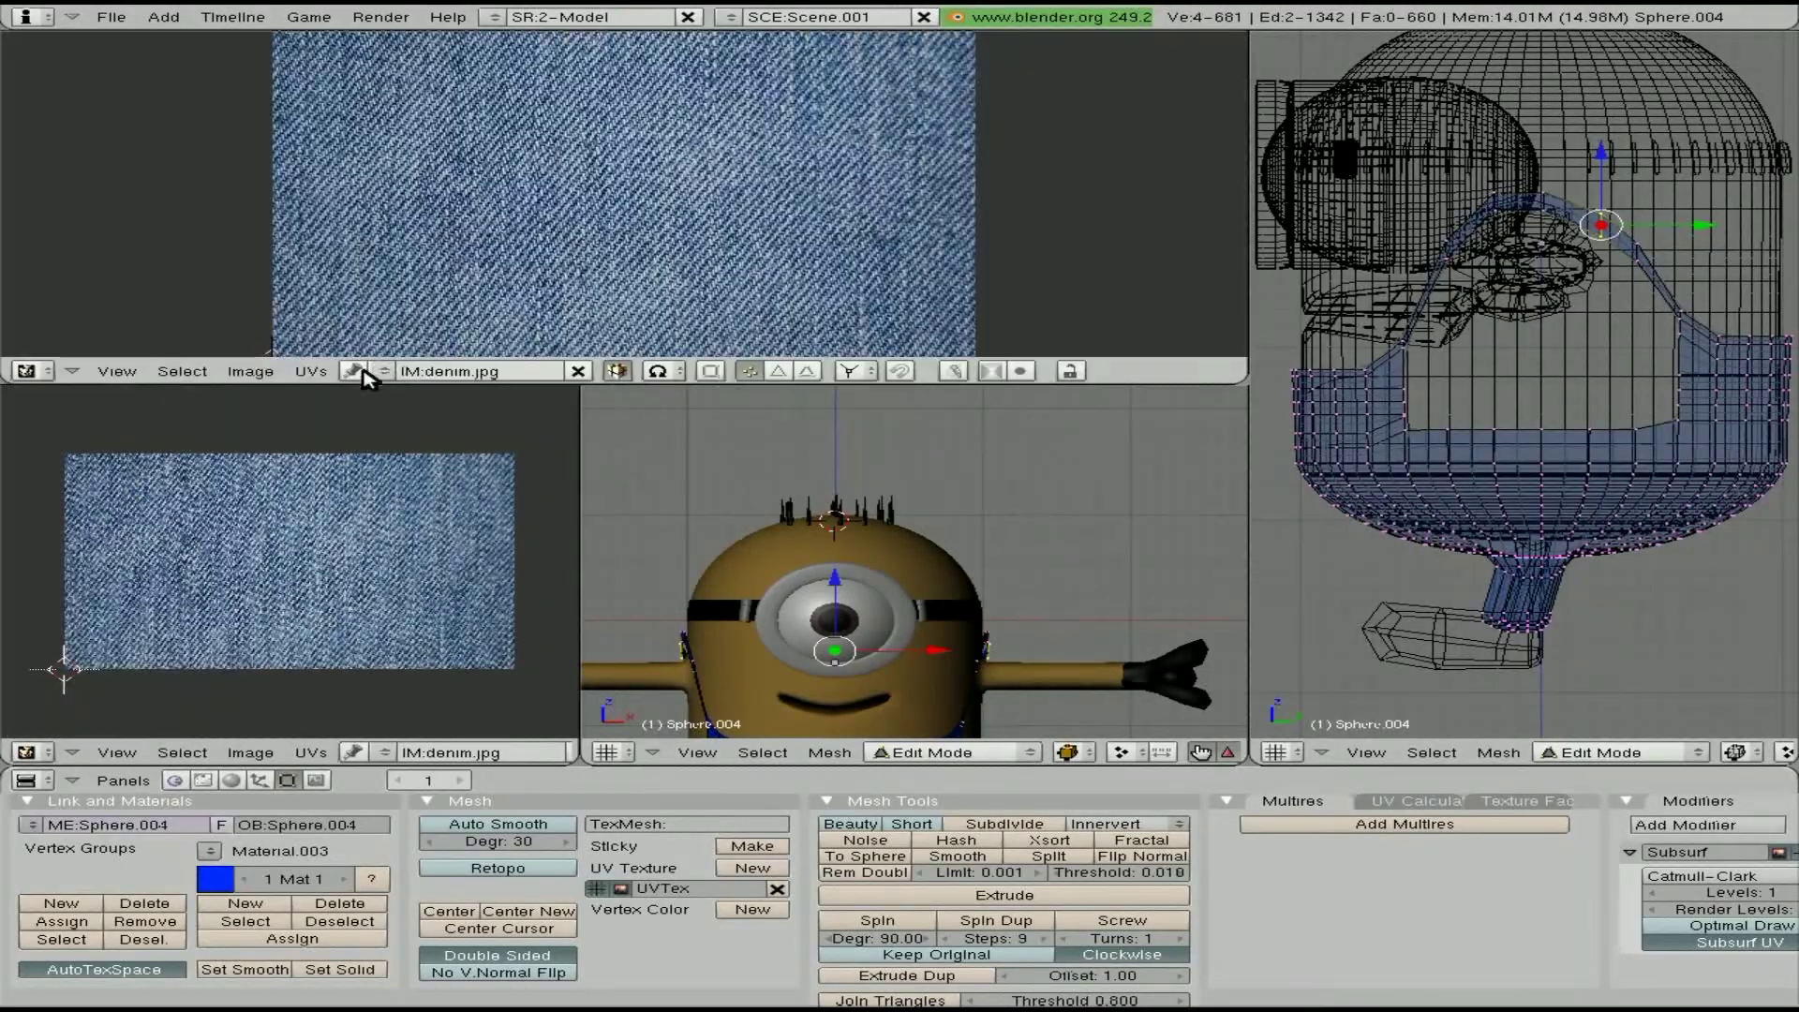
pyautogui.click(259, 371)
pyautogui.click(393, 330)
pyautogui.press('F12')
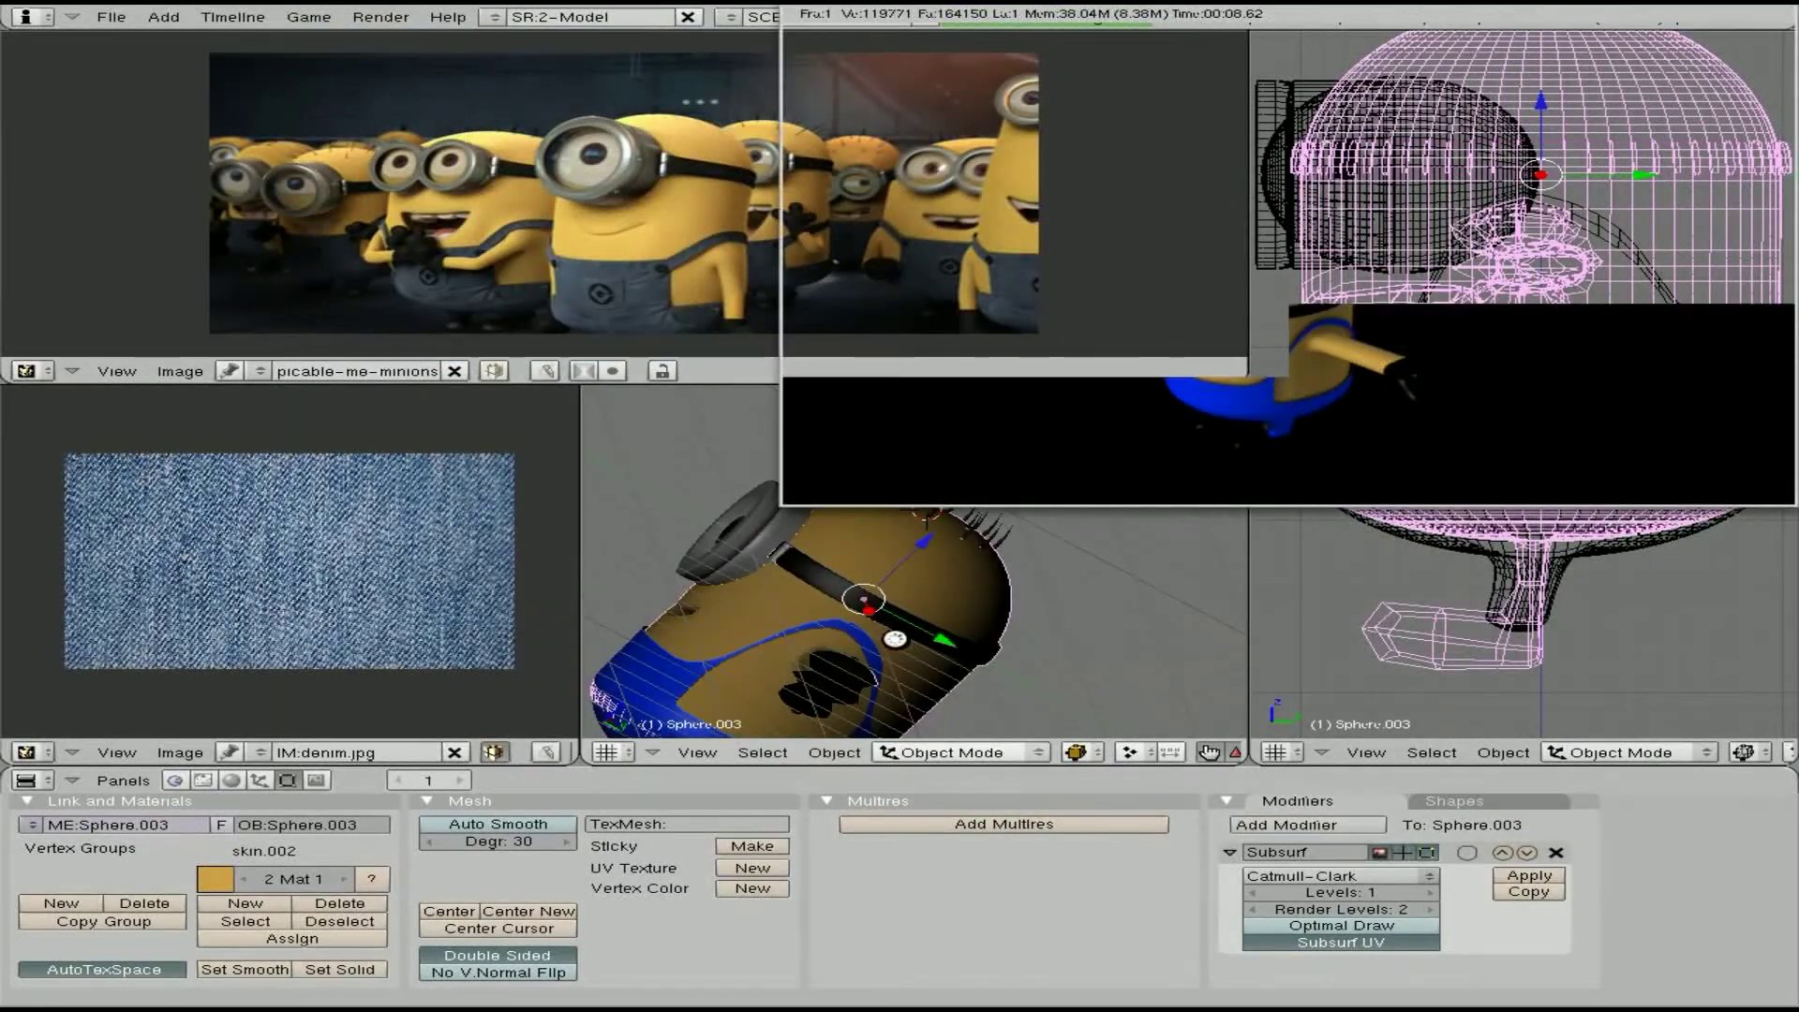
# Enable TexFace on the overalls material and re-render to show the denim
pyautogui.rightClick(656, 675)
pyautogui.press('F5')
pyautogui.click(628, 854)
pyautogui.press('F12')
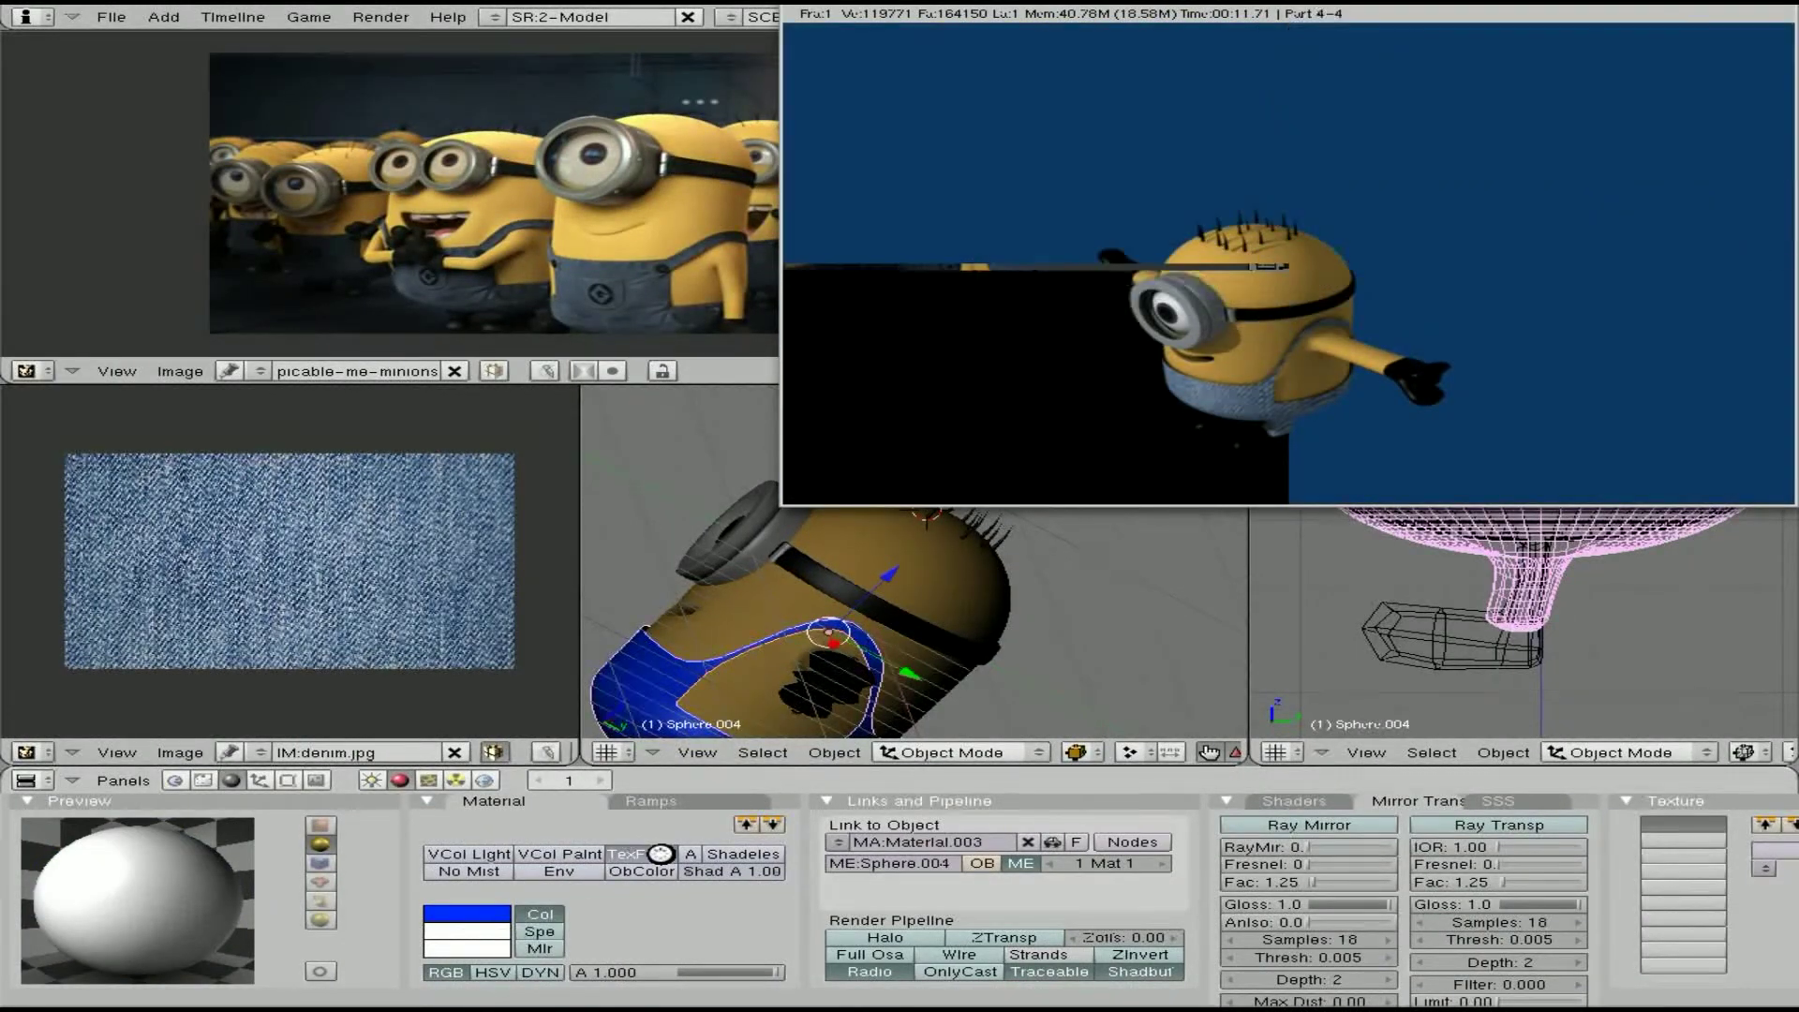
# Close the render and switch the active scene to Scene.002
pyautogui.press('Escape')
pyautogui.click(728, 17)
pyautogui.click(778, 73)
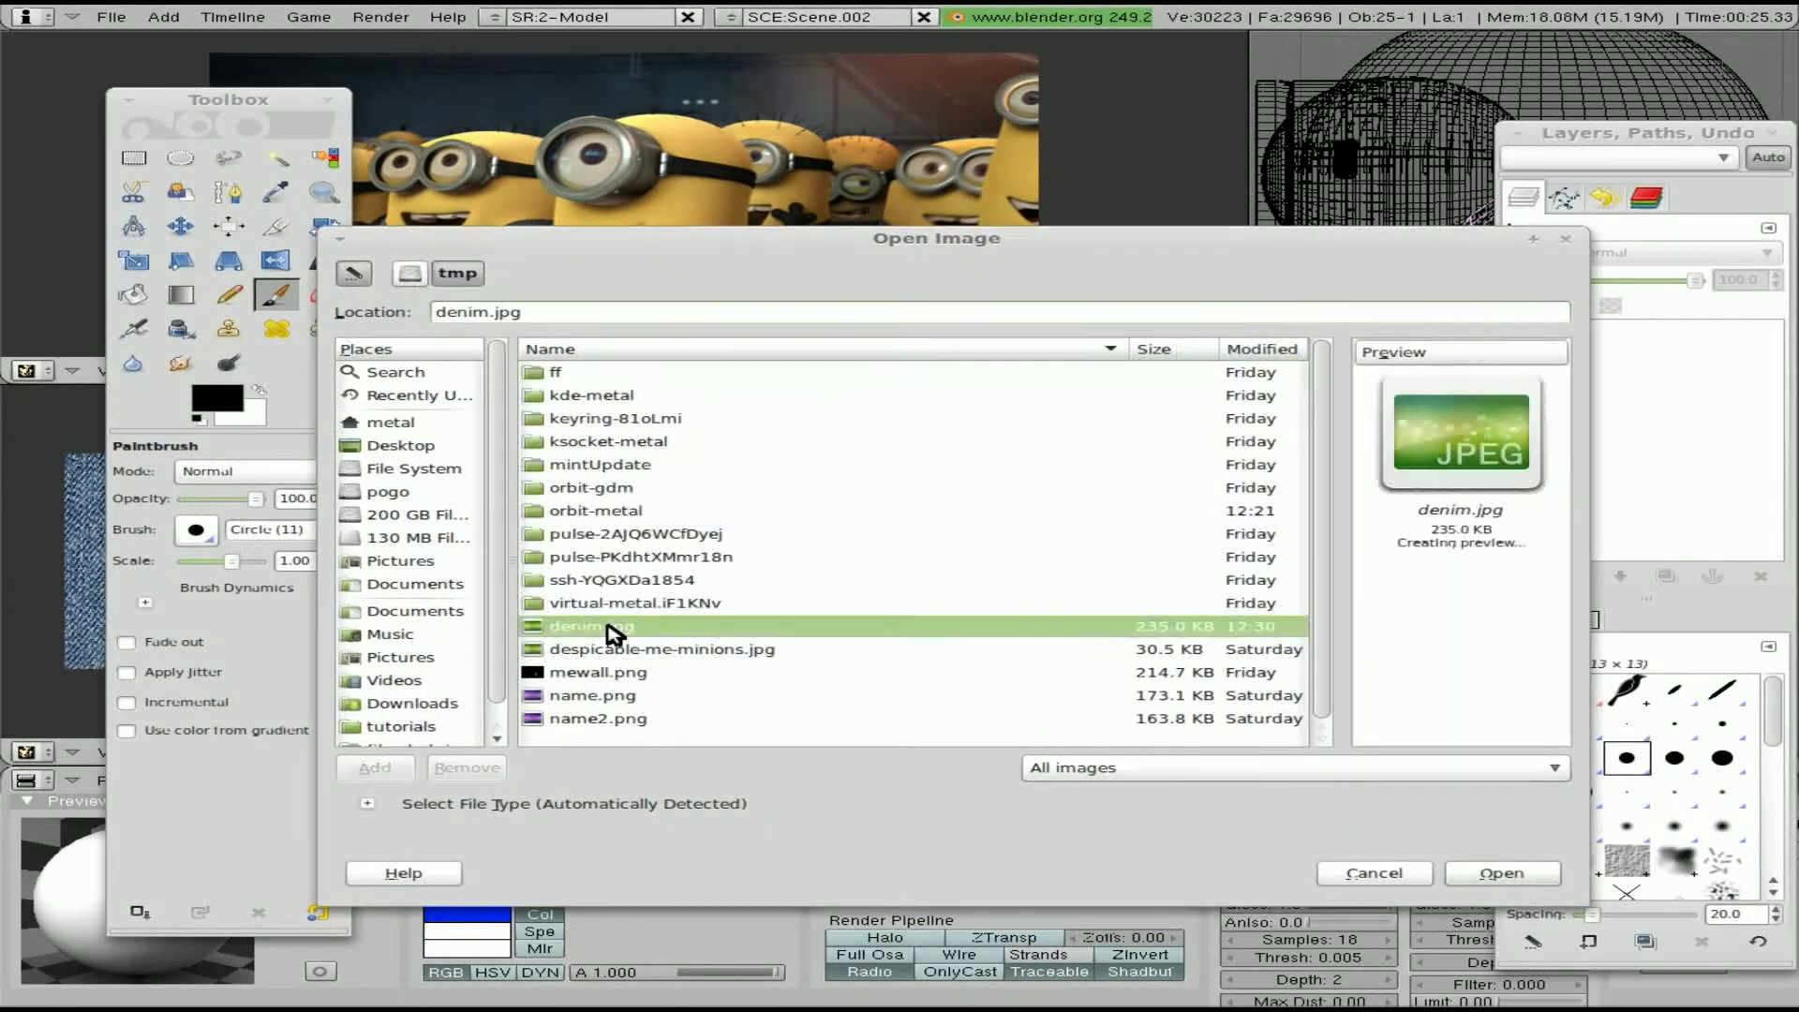
# Open denim.jpg, then copy a rectangular denim patch and paste it as a new layer
pyautogui.doubleClick(614, 630)
pyautogui.press('r')
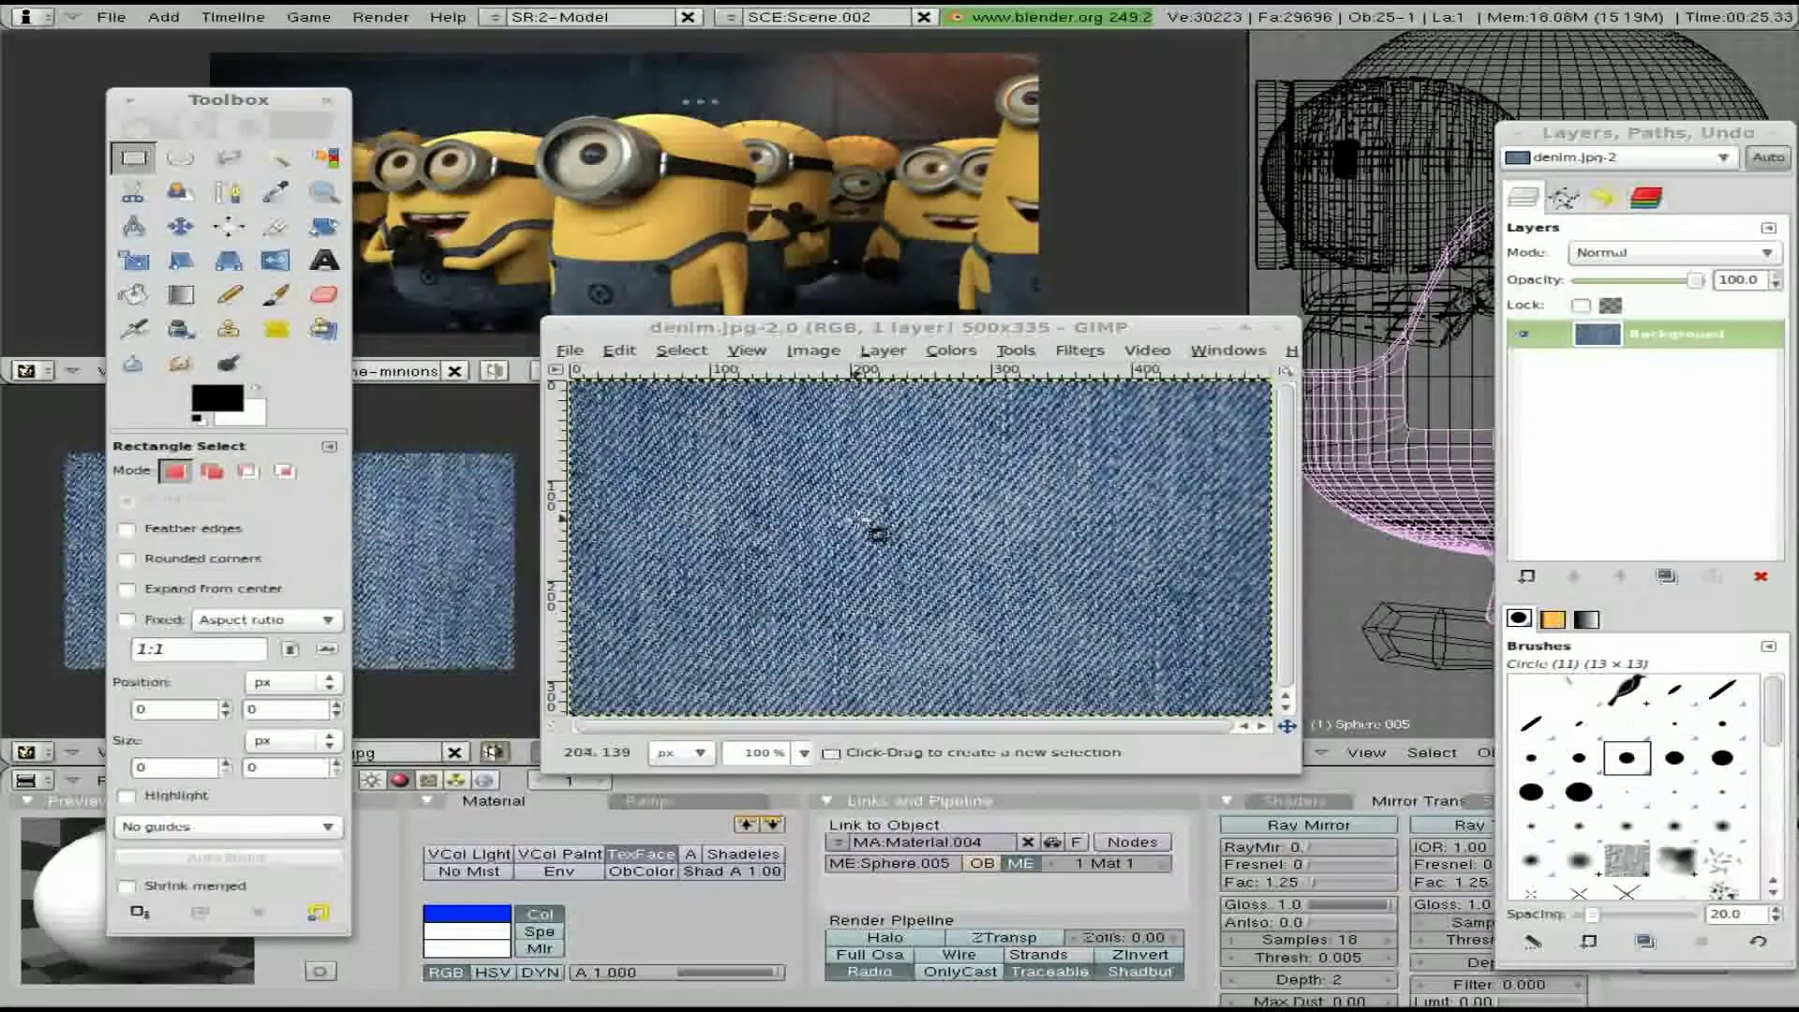
pyautogui.click(681, 349)
pyautogui.press('Escape')
pyautogui.hotkey('ctrl', 'c')
pyautogui.hotkey('ctrl', 'v')
pyautogui.hotkey('shift', 'ctrl', 'n')
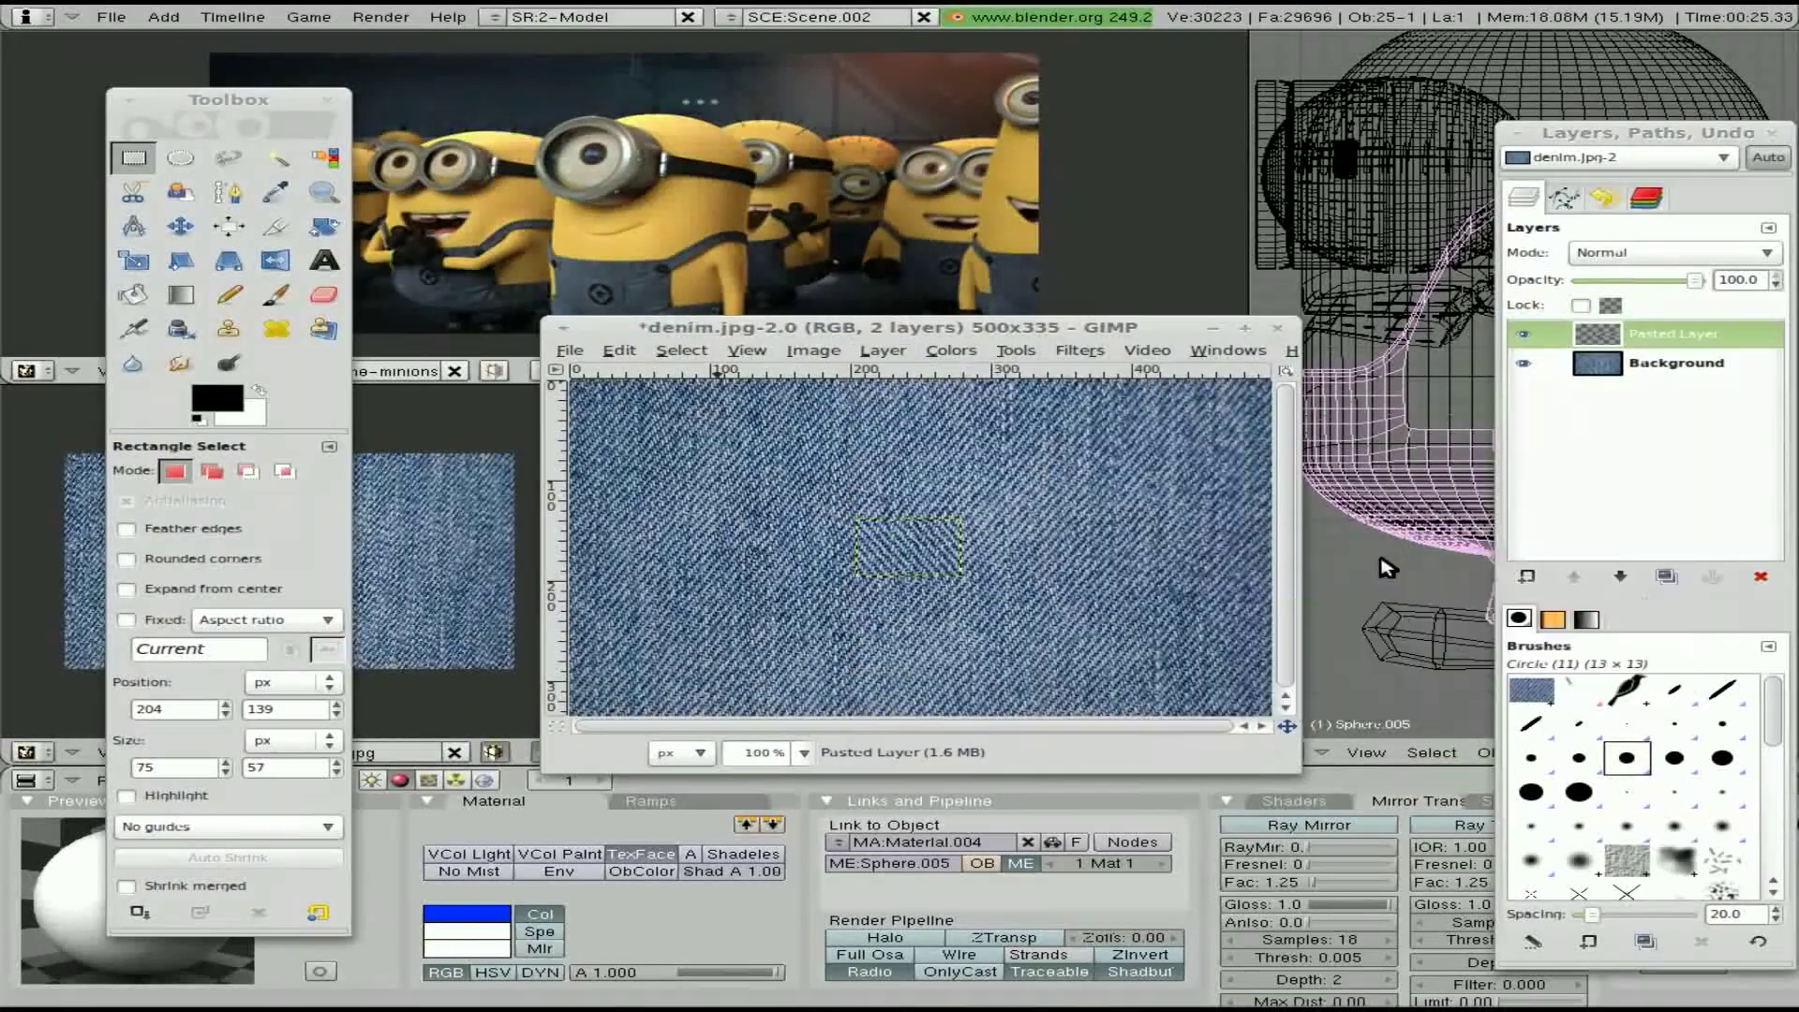
# Drop-shadow the patch, stroke its outline as a dashed stitch border, then select Background
pyautogui.click(1080, 350)
pyautogui.click(1576, 610)
pyautogui.click(681, 350)
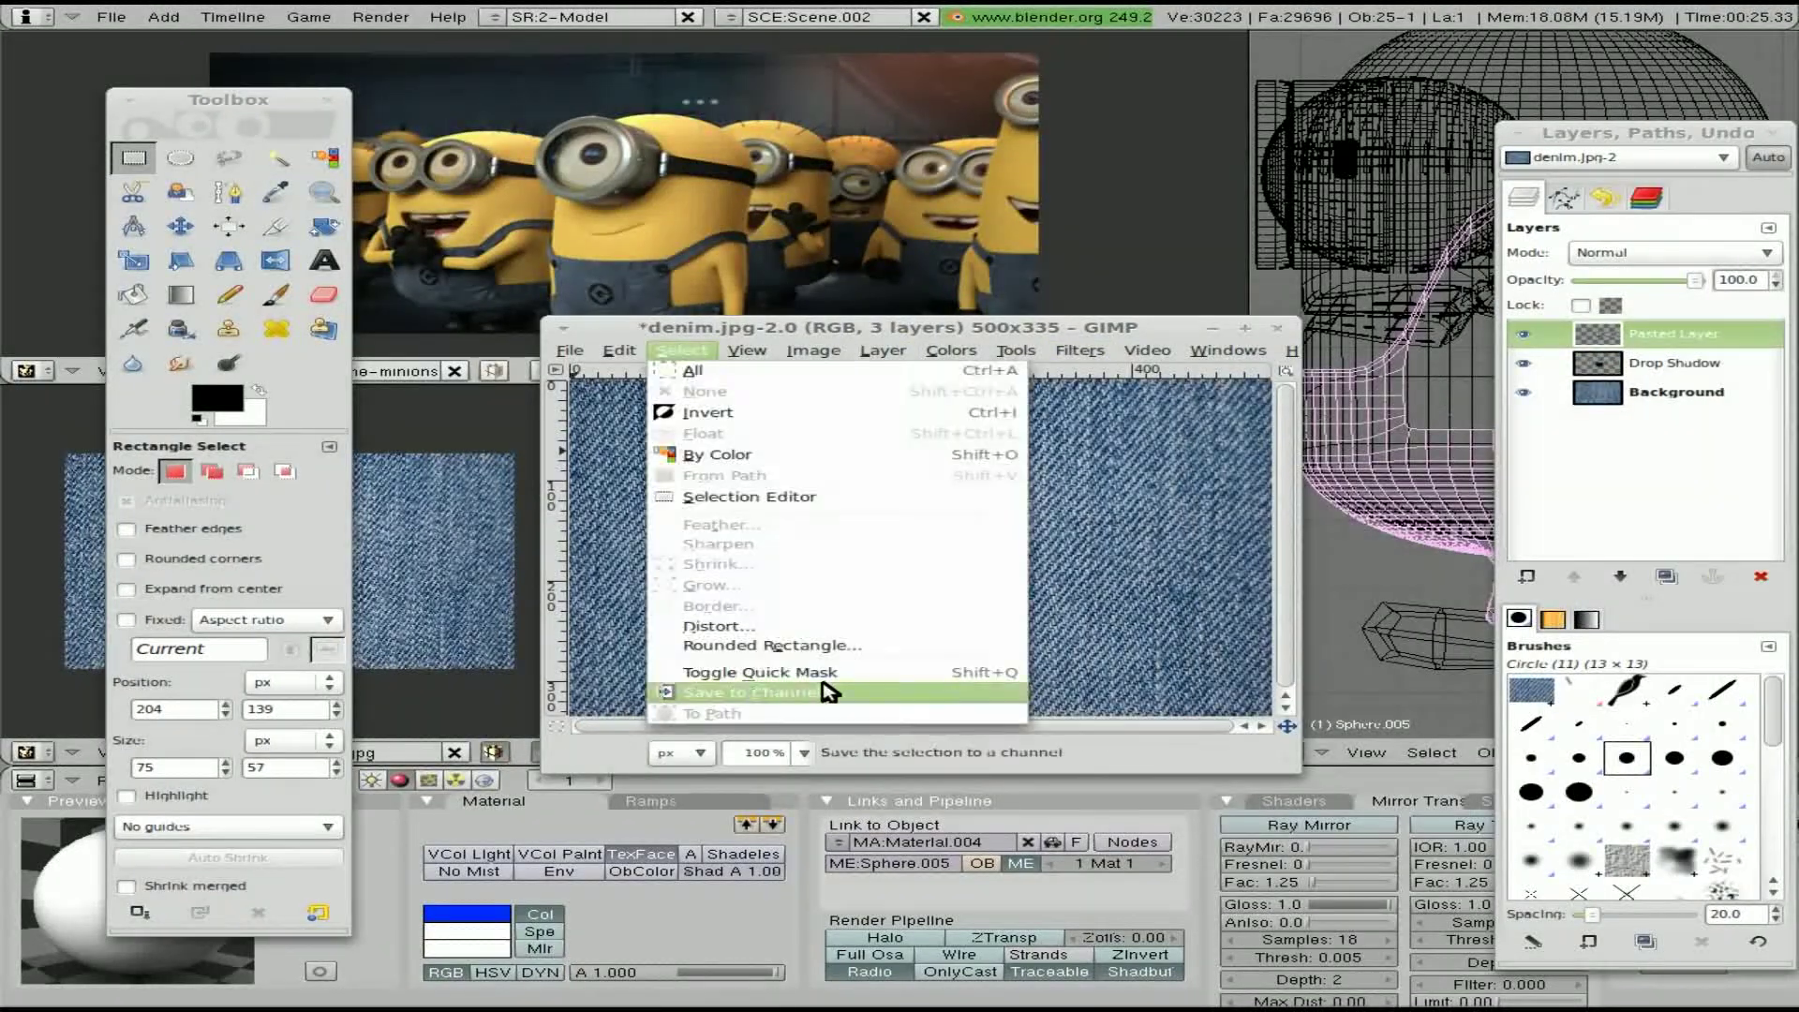
pyautogui.click(681, 349)
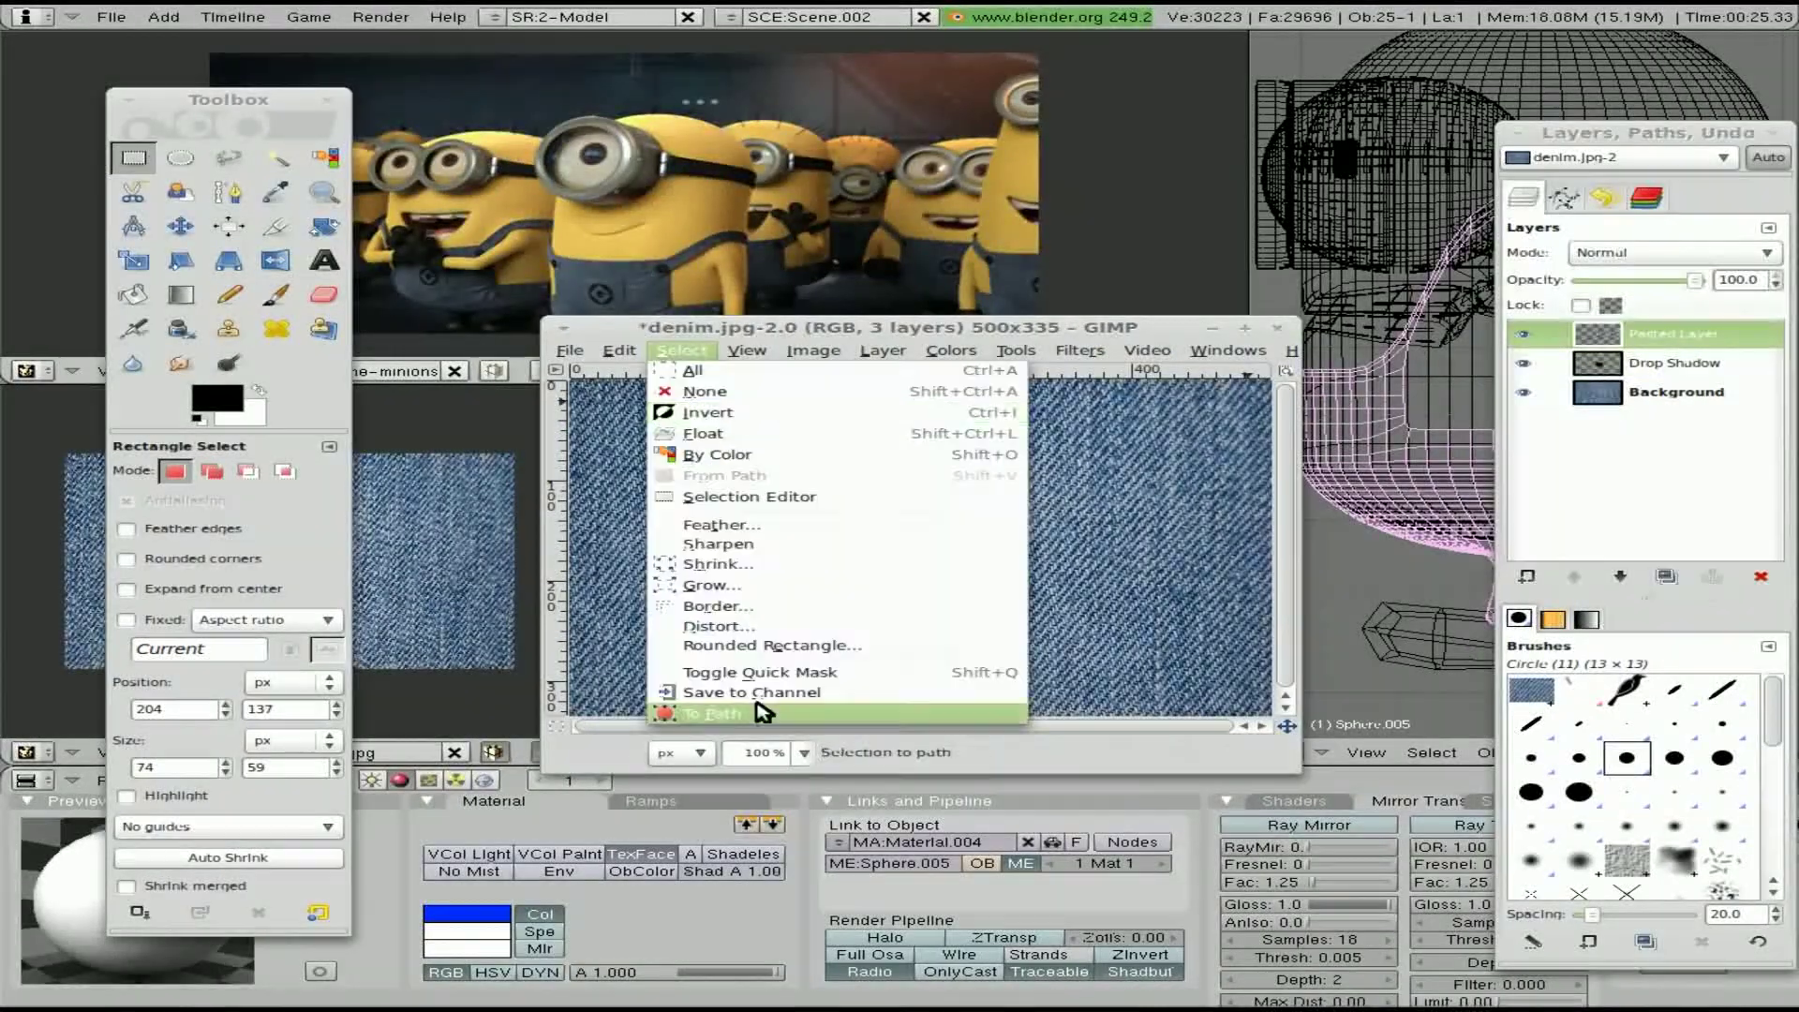
pyautogui.click(974, 704)
pyautogui.click(1562, 196)
pyautogui.click(1620, 576)
pyautogui.click(1085, 663)
pyautogui.click(1524, 196)
pyautogui.click(1659, 398)
# Turn a small elliptical selection on the patch into a path and choose the Paintbrush
pyautogui.press('e')
pyautogui.moveTo(887, 531); pyautogui.dragTo(960, 583)
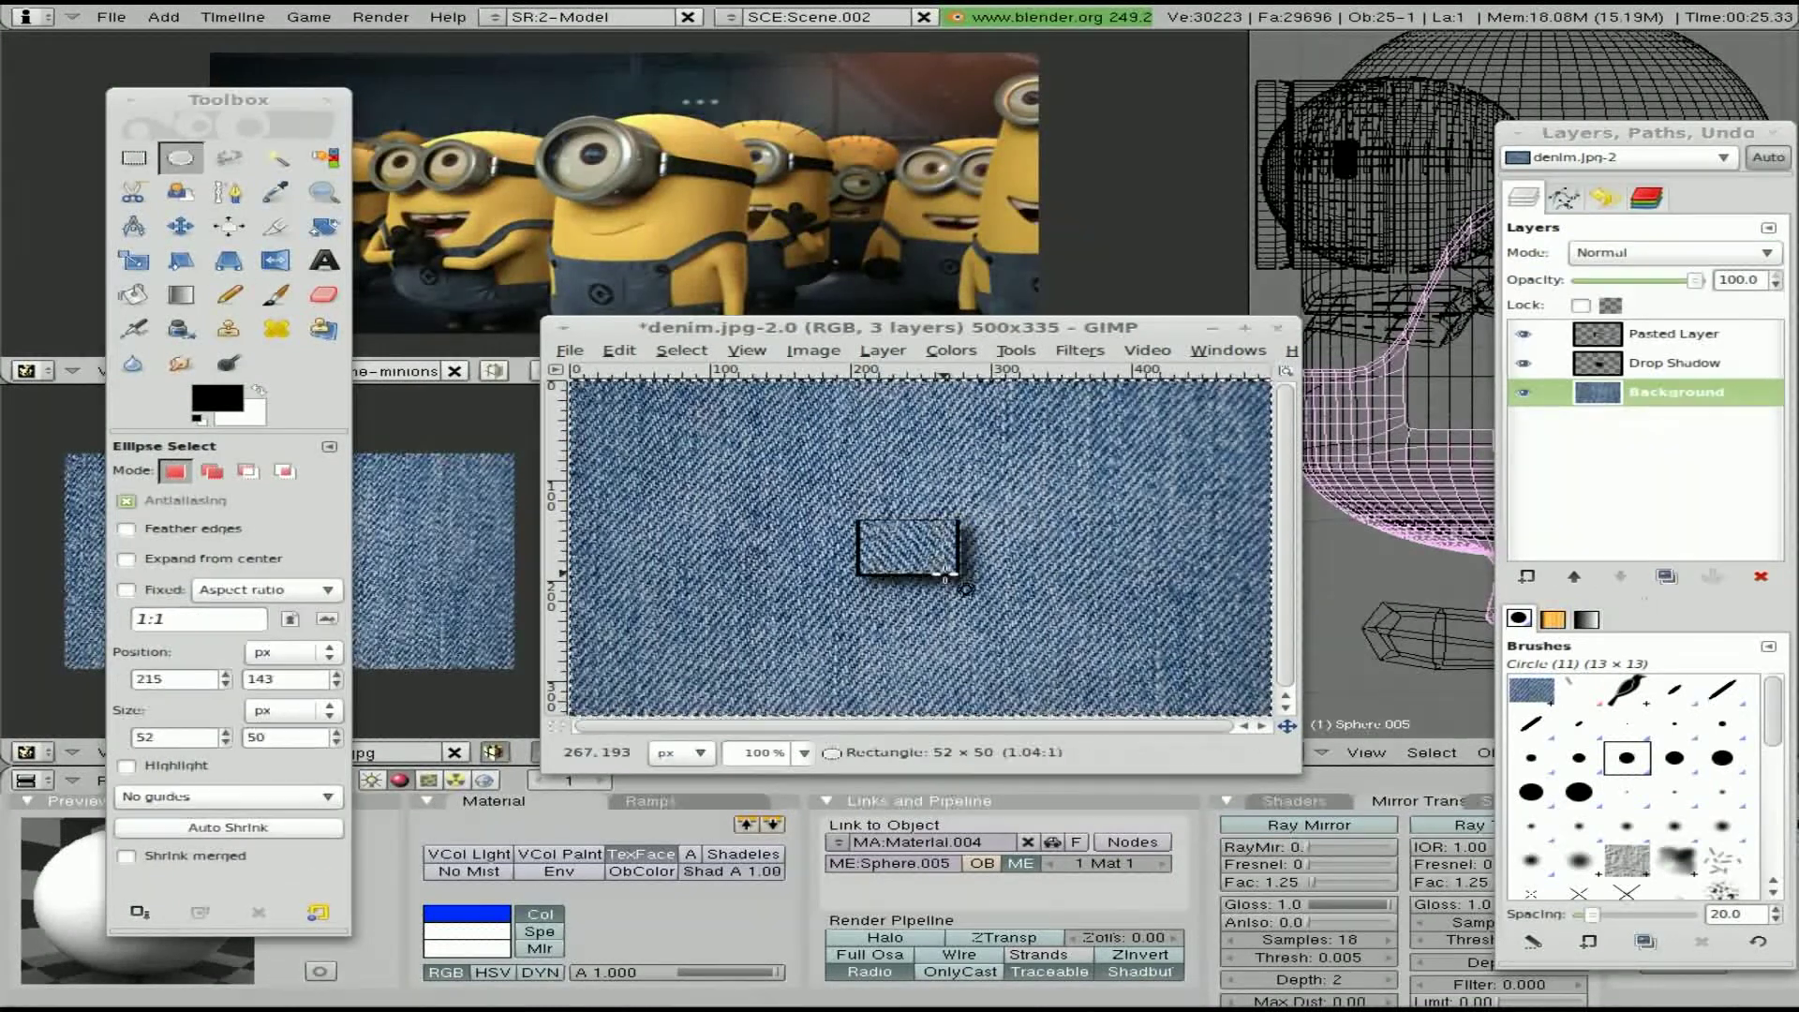
pyautogui.click(681, 349)
pyautogui.click(698, 718)
pyautogui.click(1562, 197)
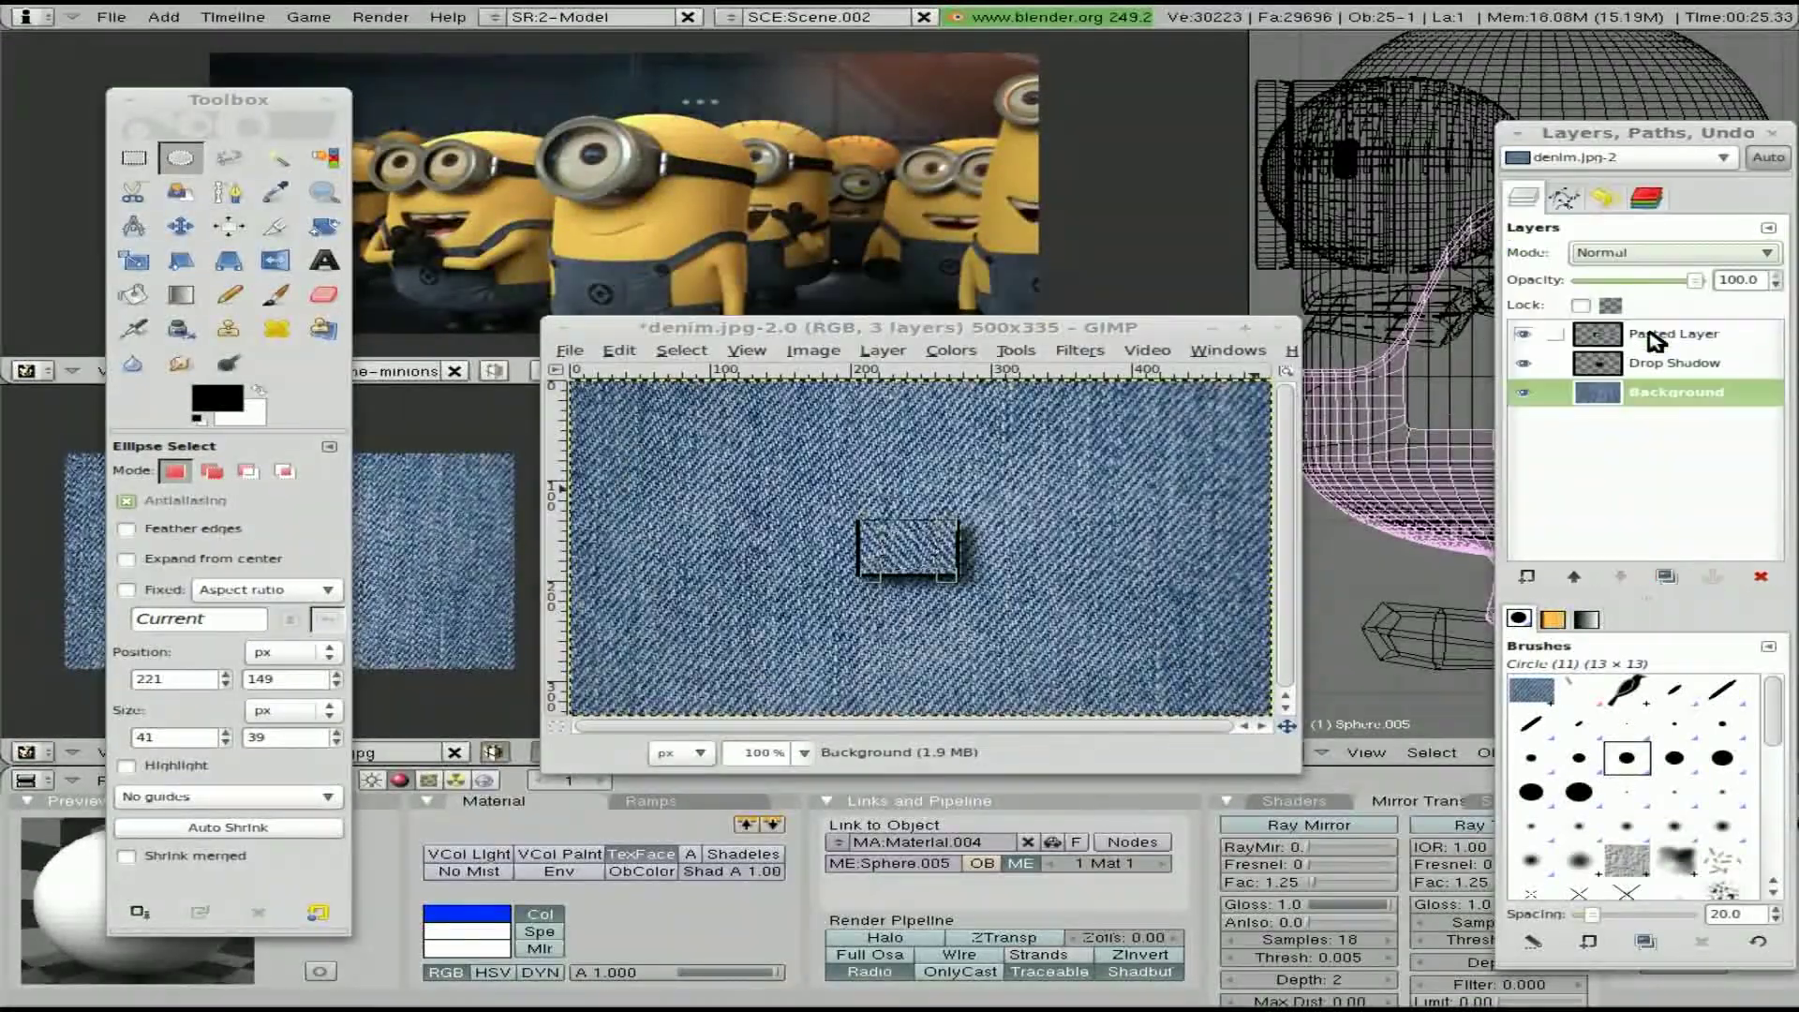
pyautogui.hotkey('ctrl', 'l')
pyautogui.click(276, 294)
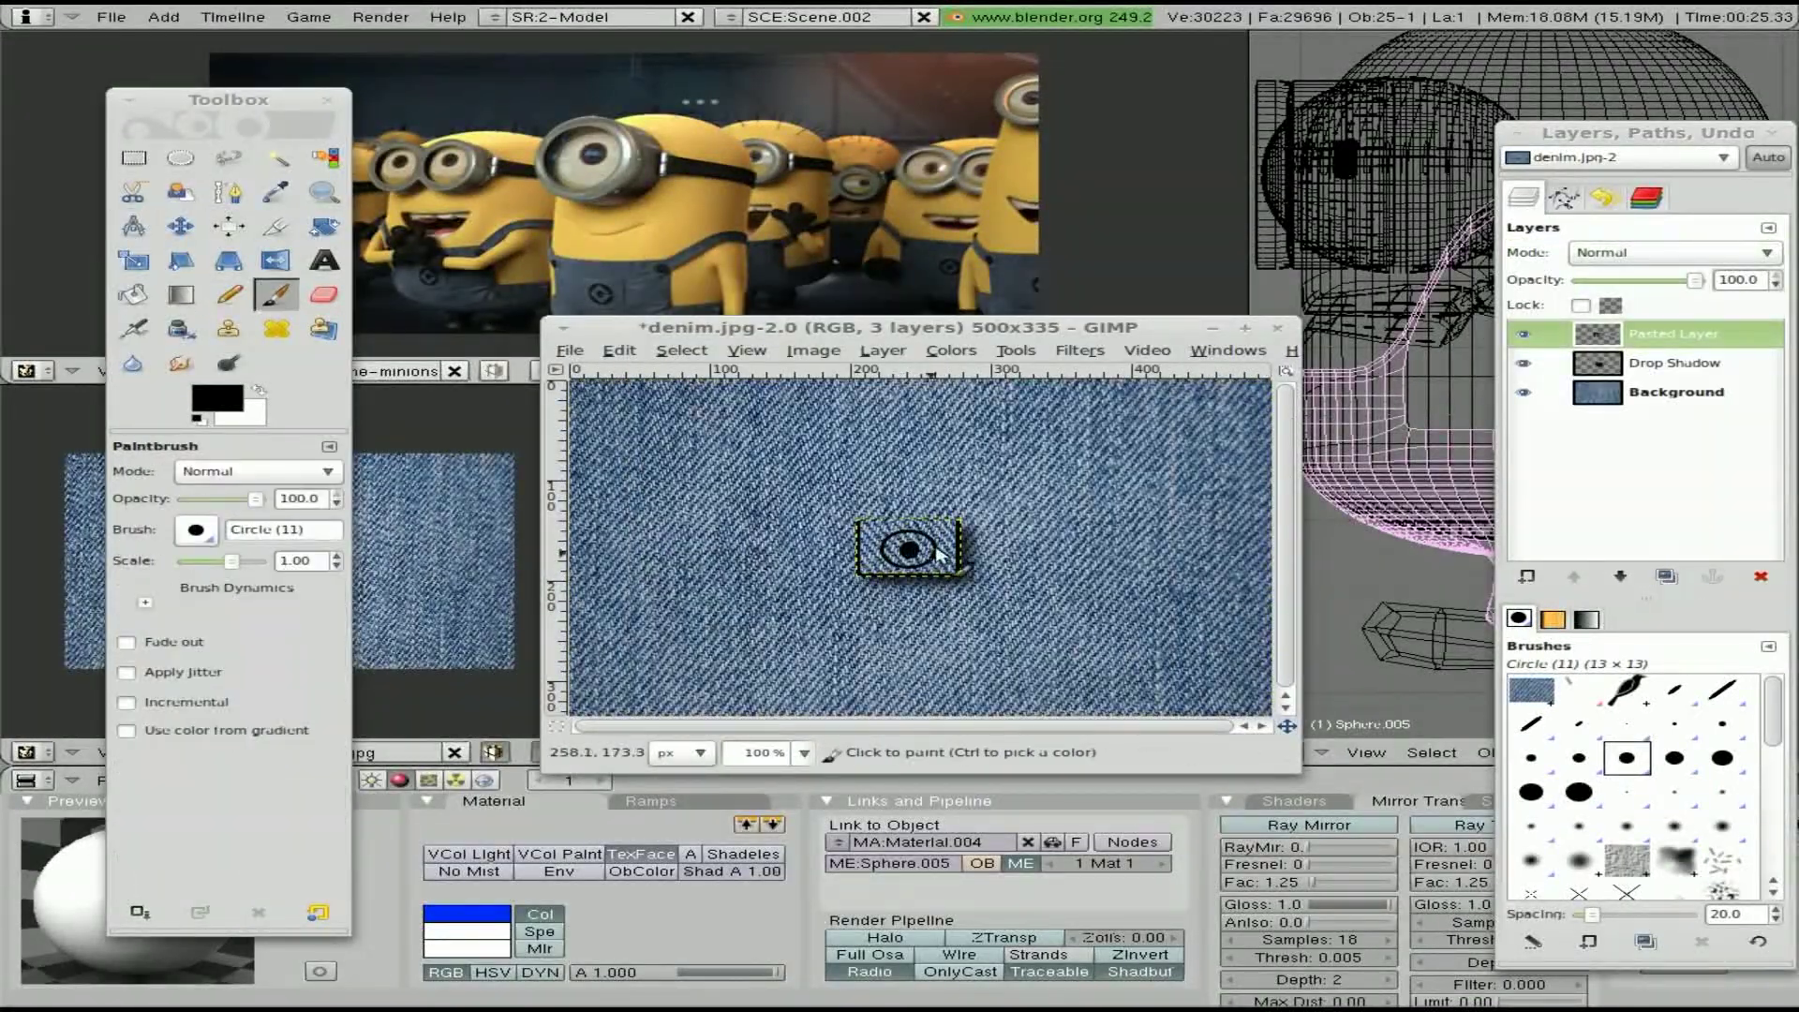
# Save the edited image, overwriting denim.jpg
pyautogui.click(569, 350)
pyautogui.click(642, 523)
pyautogui.hotkey('alt', 'r')
pyautogui.press('F12')
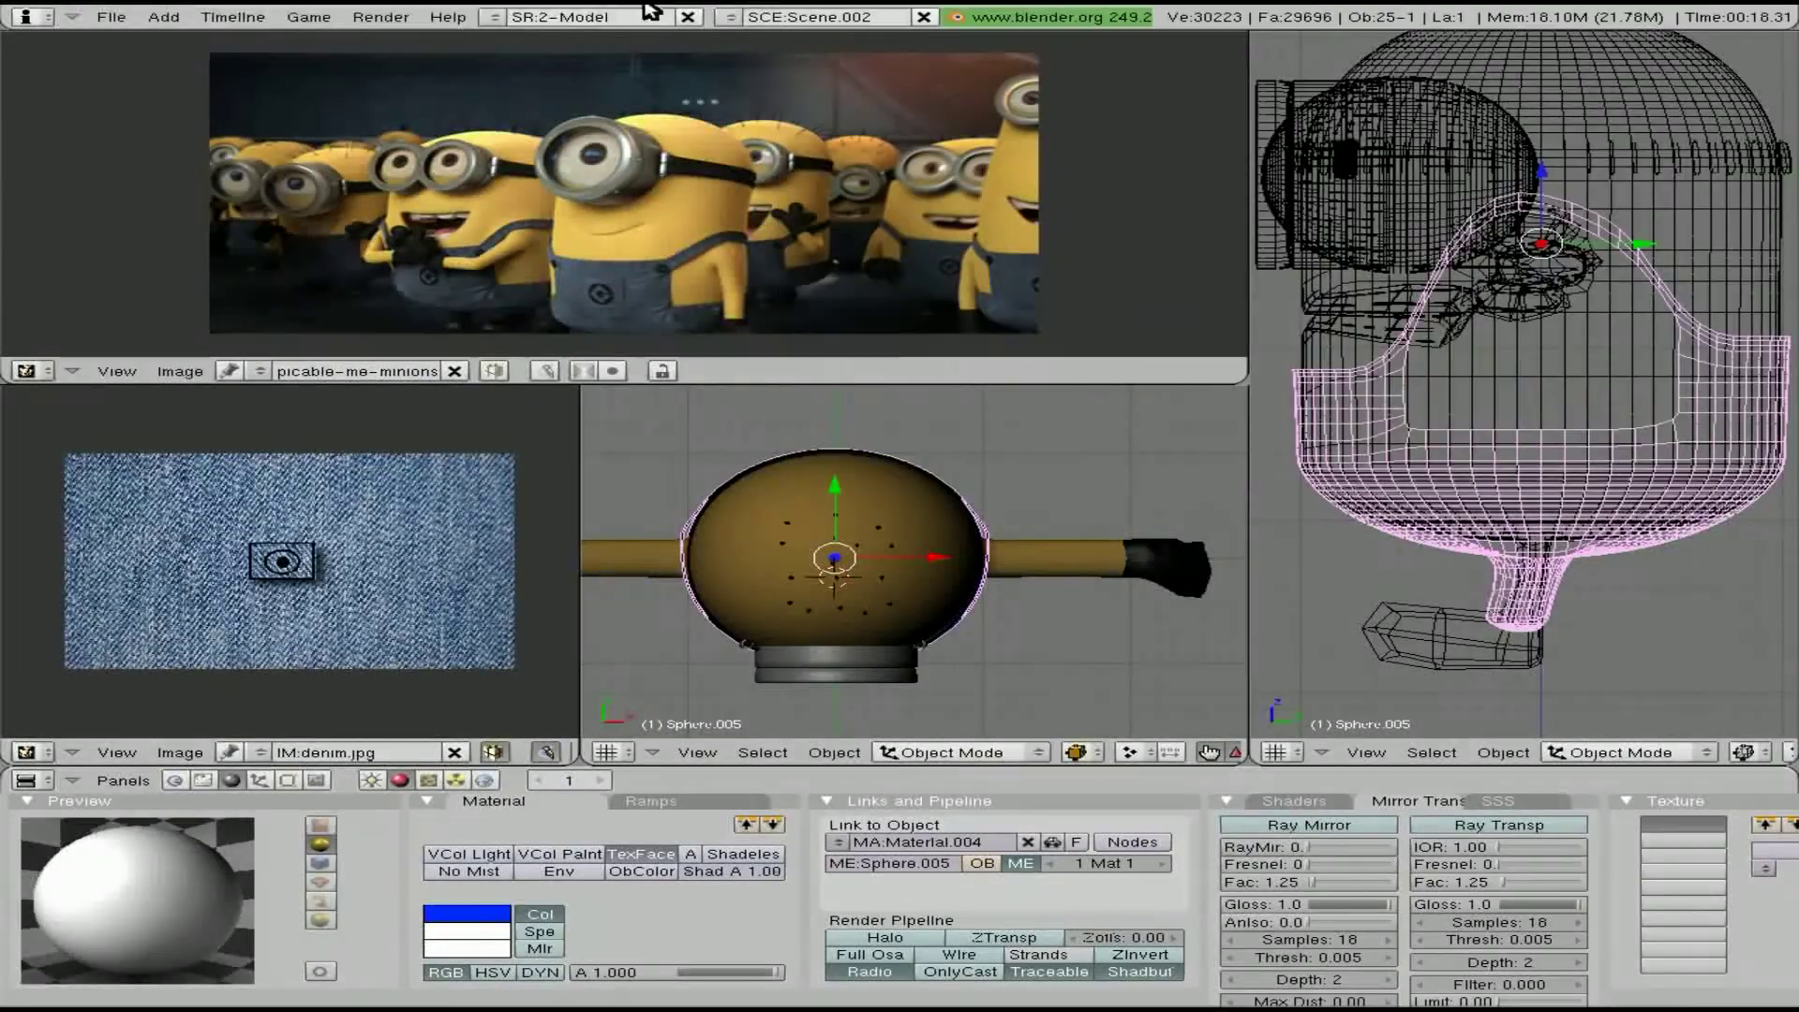
# Select the spot lamp, render from top view, then load info.txt in the text editor
pyautogui.click(482, 787)
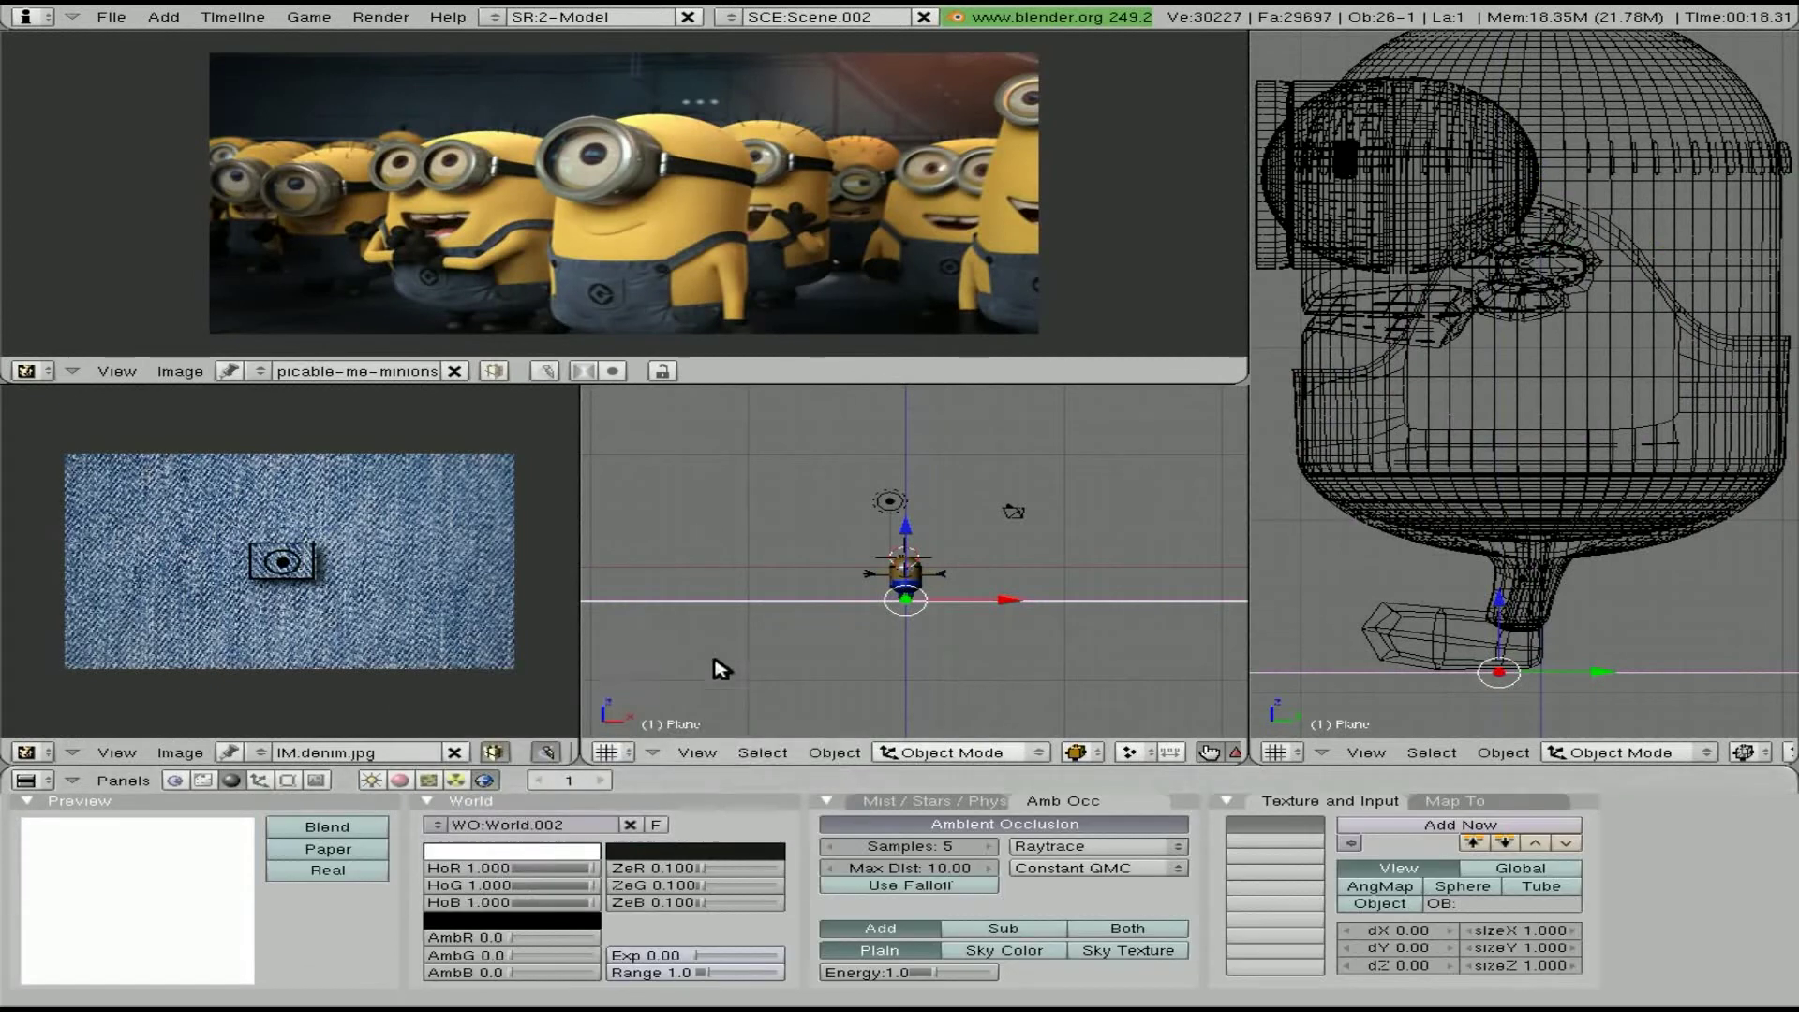
pyautogui.press('KP_7')
pyautogui.press('F12')
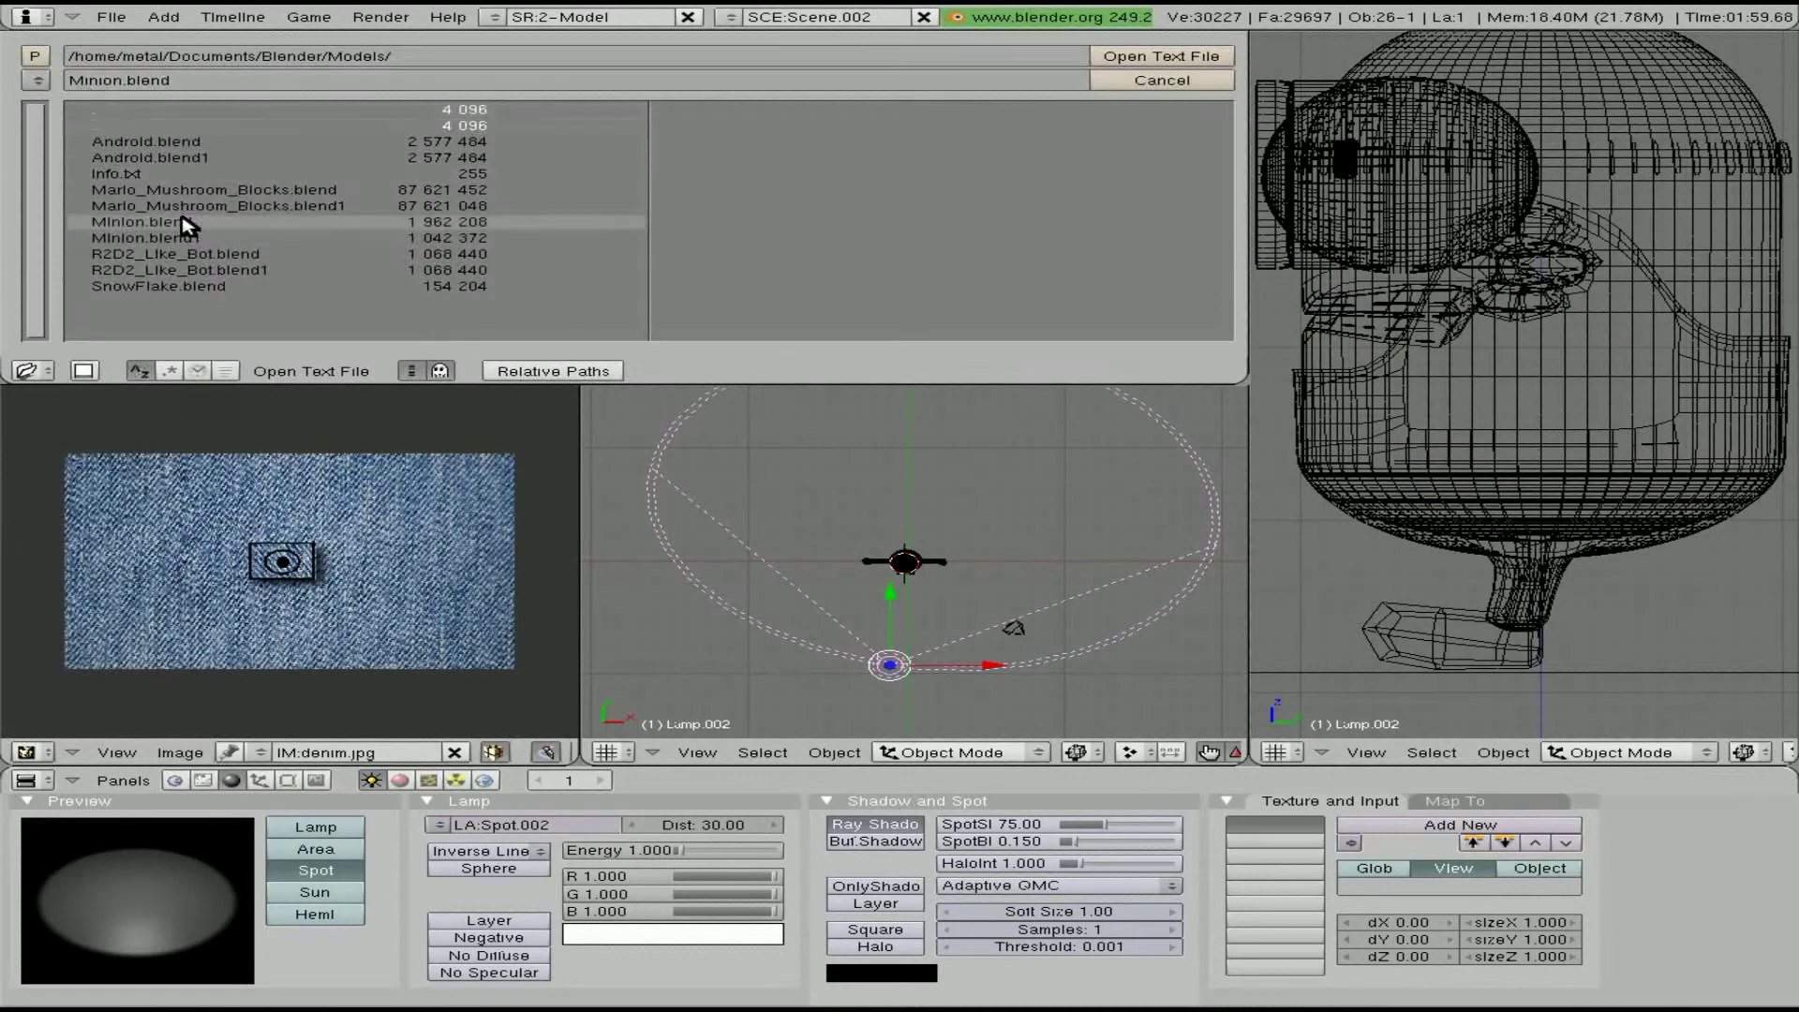
pyautogui.moveTo(525, 319); pyautogui.dragTo(349, 319)
pyautogui.click(731, 17)
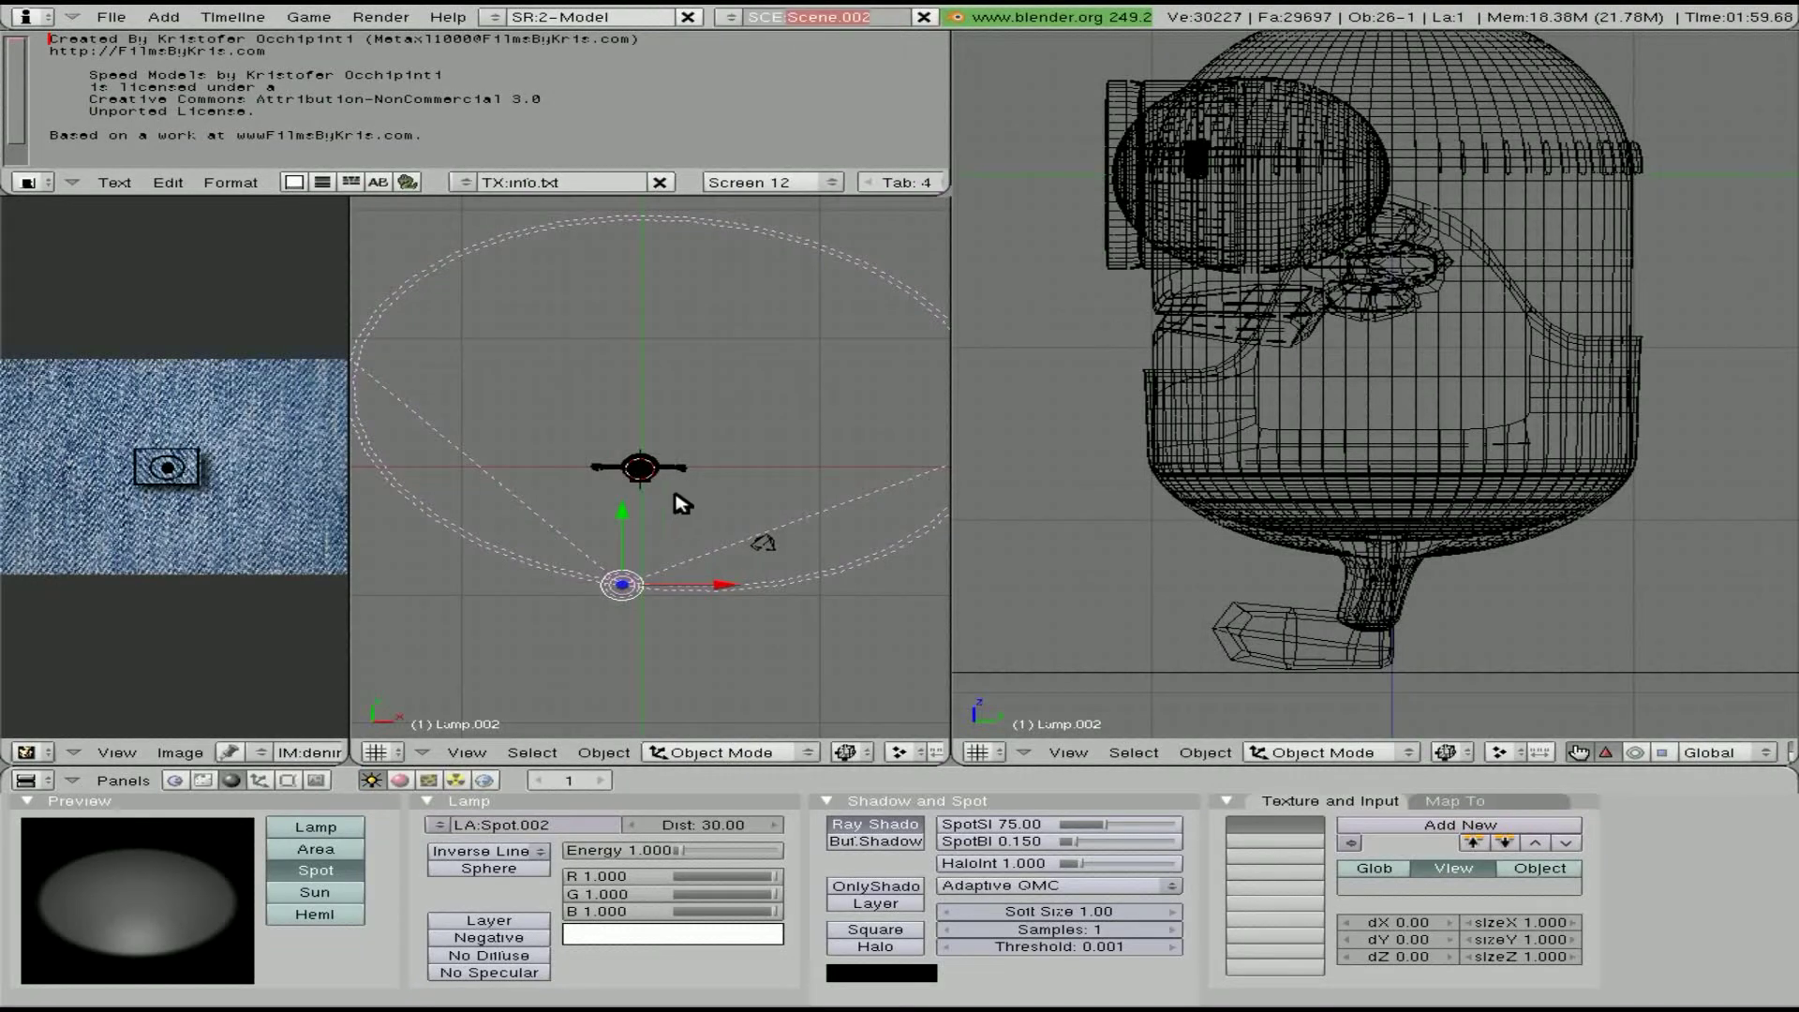
# Add an Empty Mesh object and turn the left pane into an Outliner
pyautogui.press('space')
pyautogui.click(972, 594)
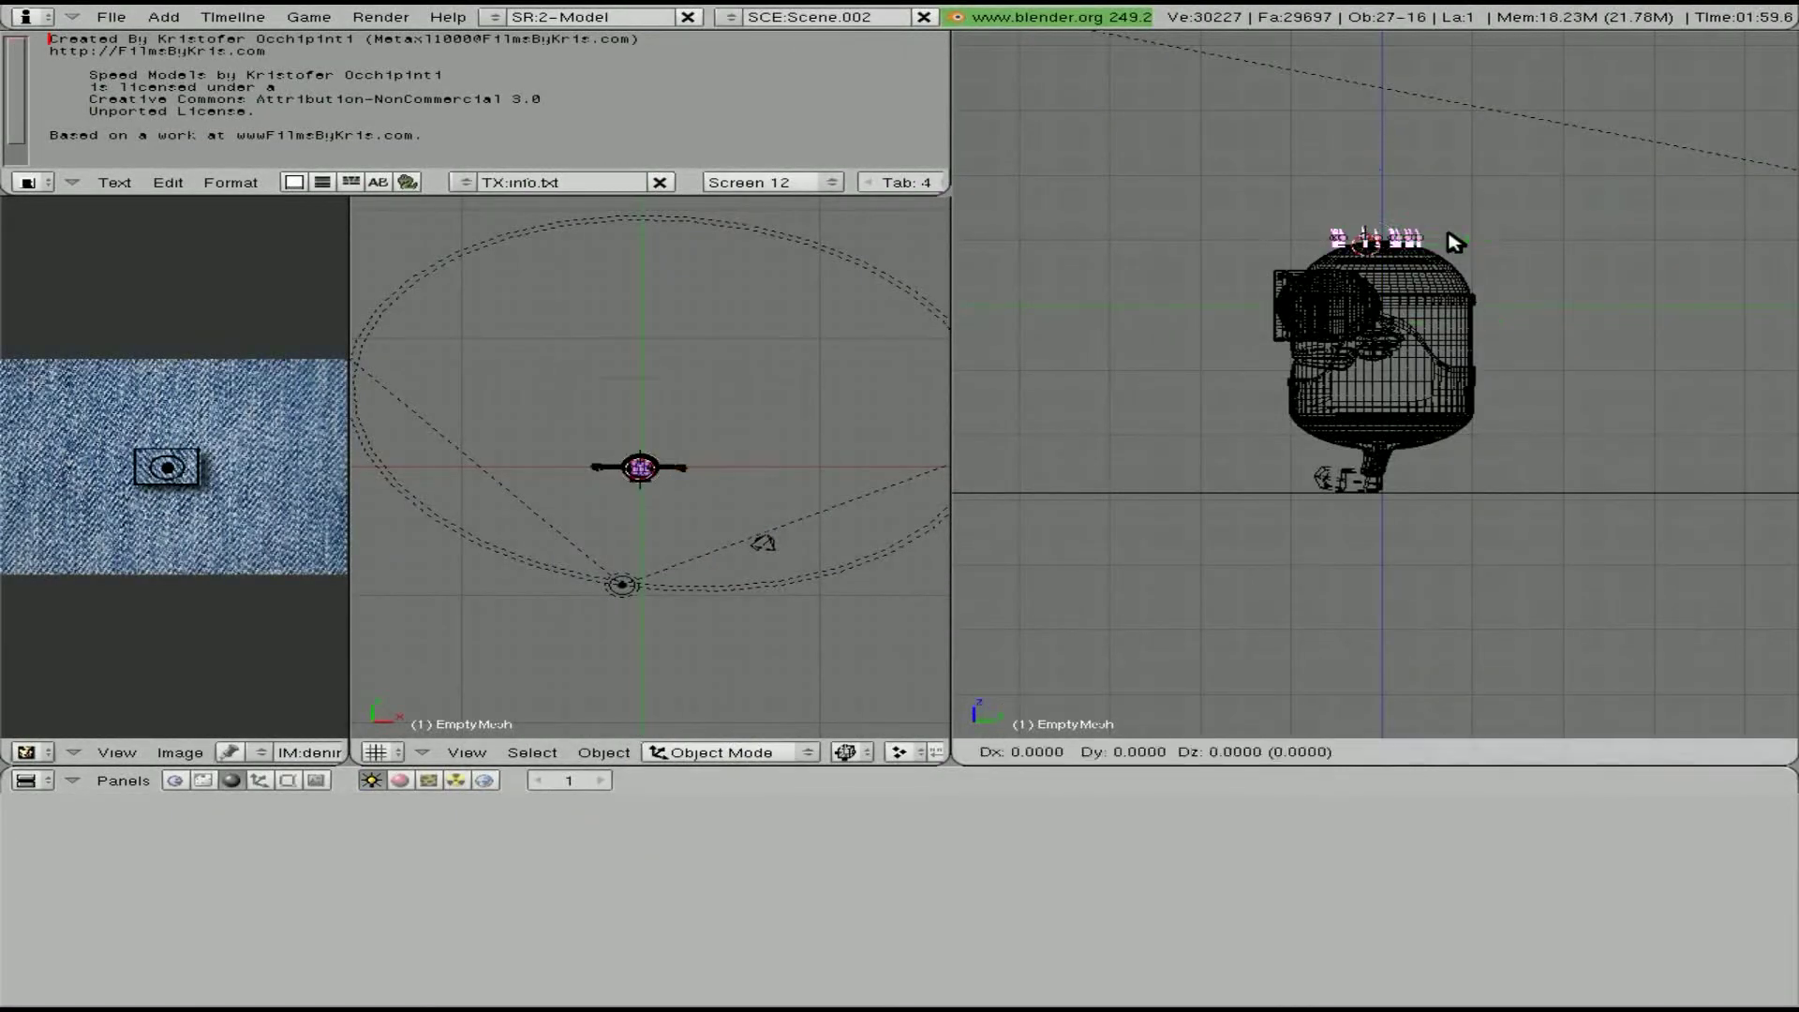
pyautogui.click(26, 480)
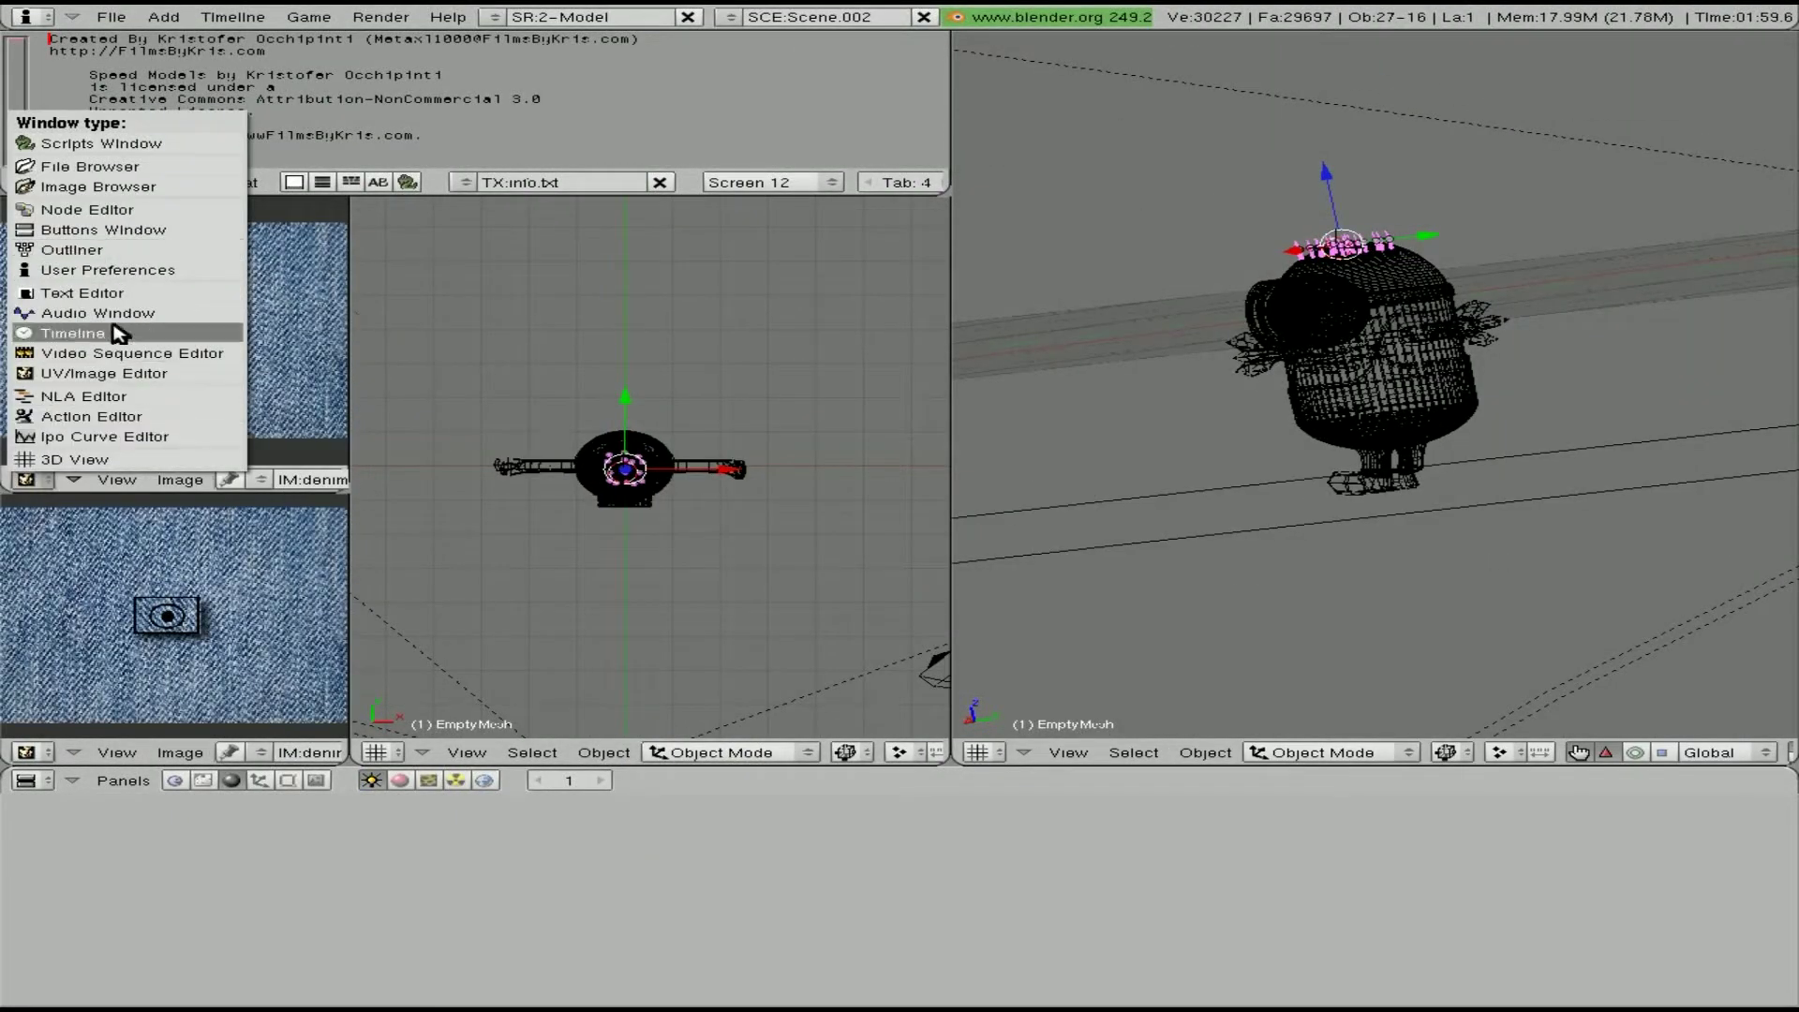
pyautogui.click(73, 250)
# Select EmptyMesh in the Outliner and delete it
pyautogui.scroll(5, 159, 328)
pyautogui.click(153, 274)
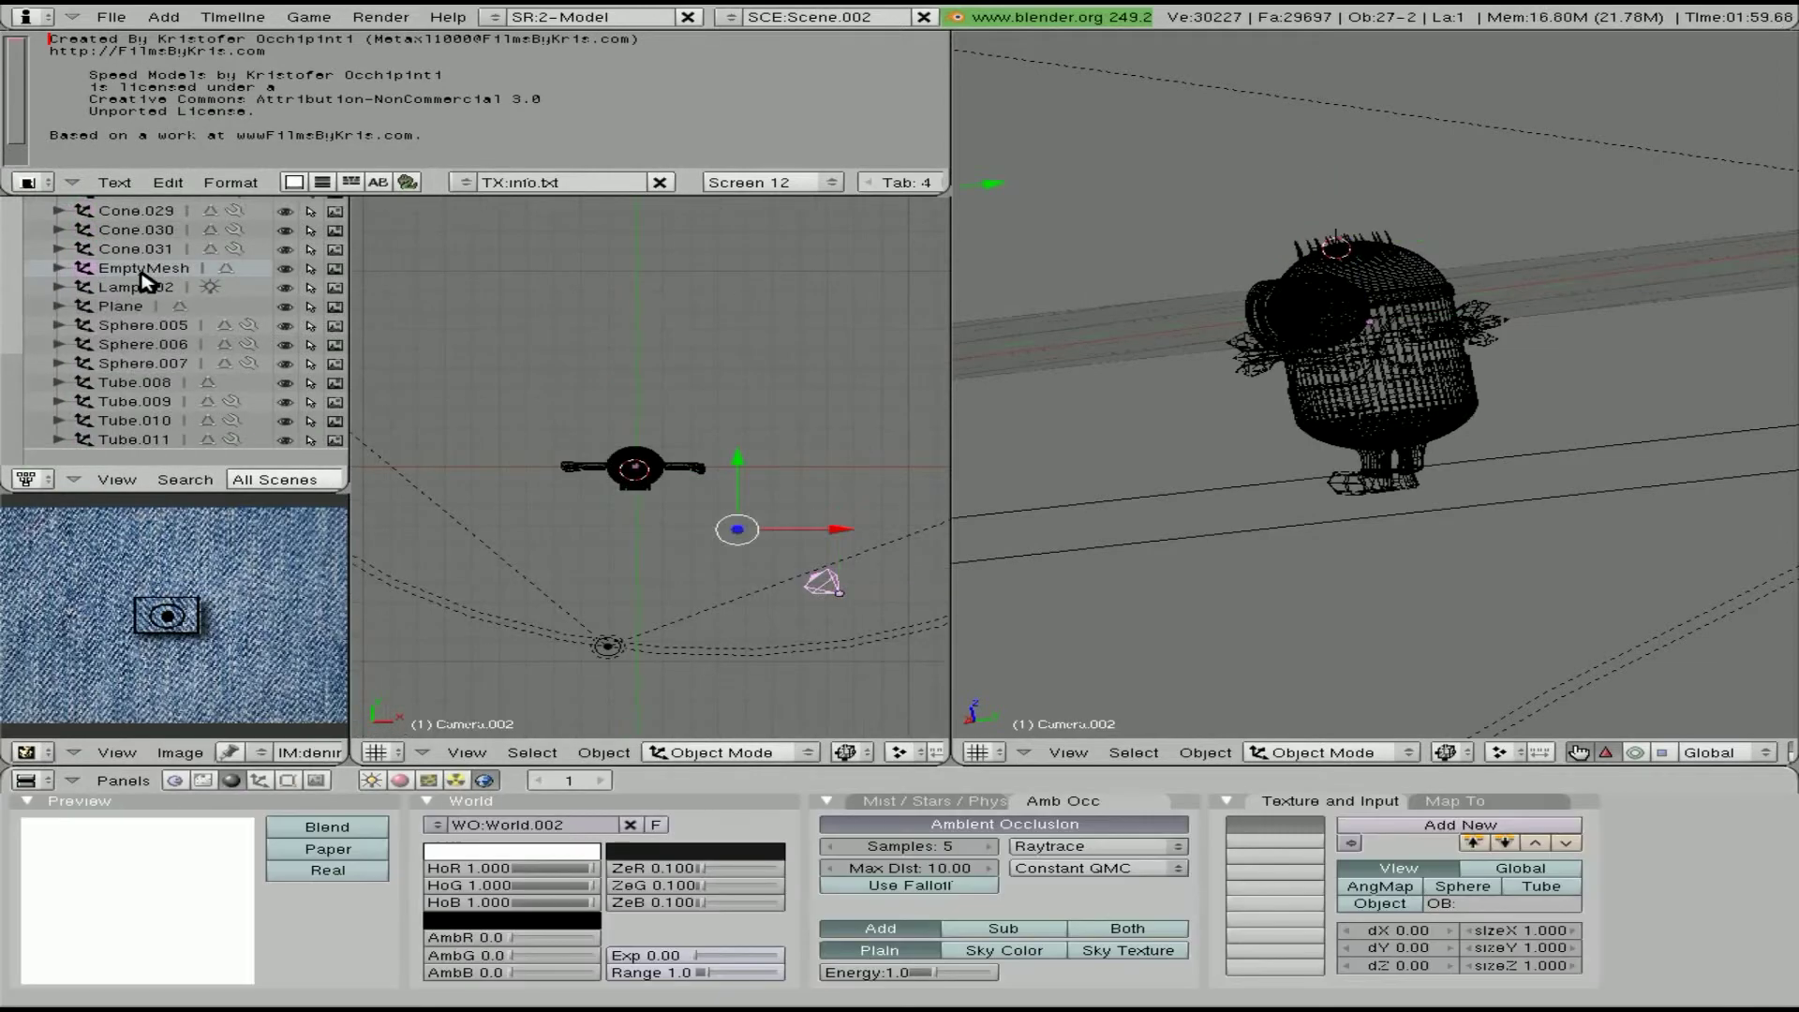
pyautogui.click(145, 269)
pyautogui.press('g')
pyautogui.rightClick(141, 268)
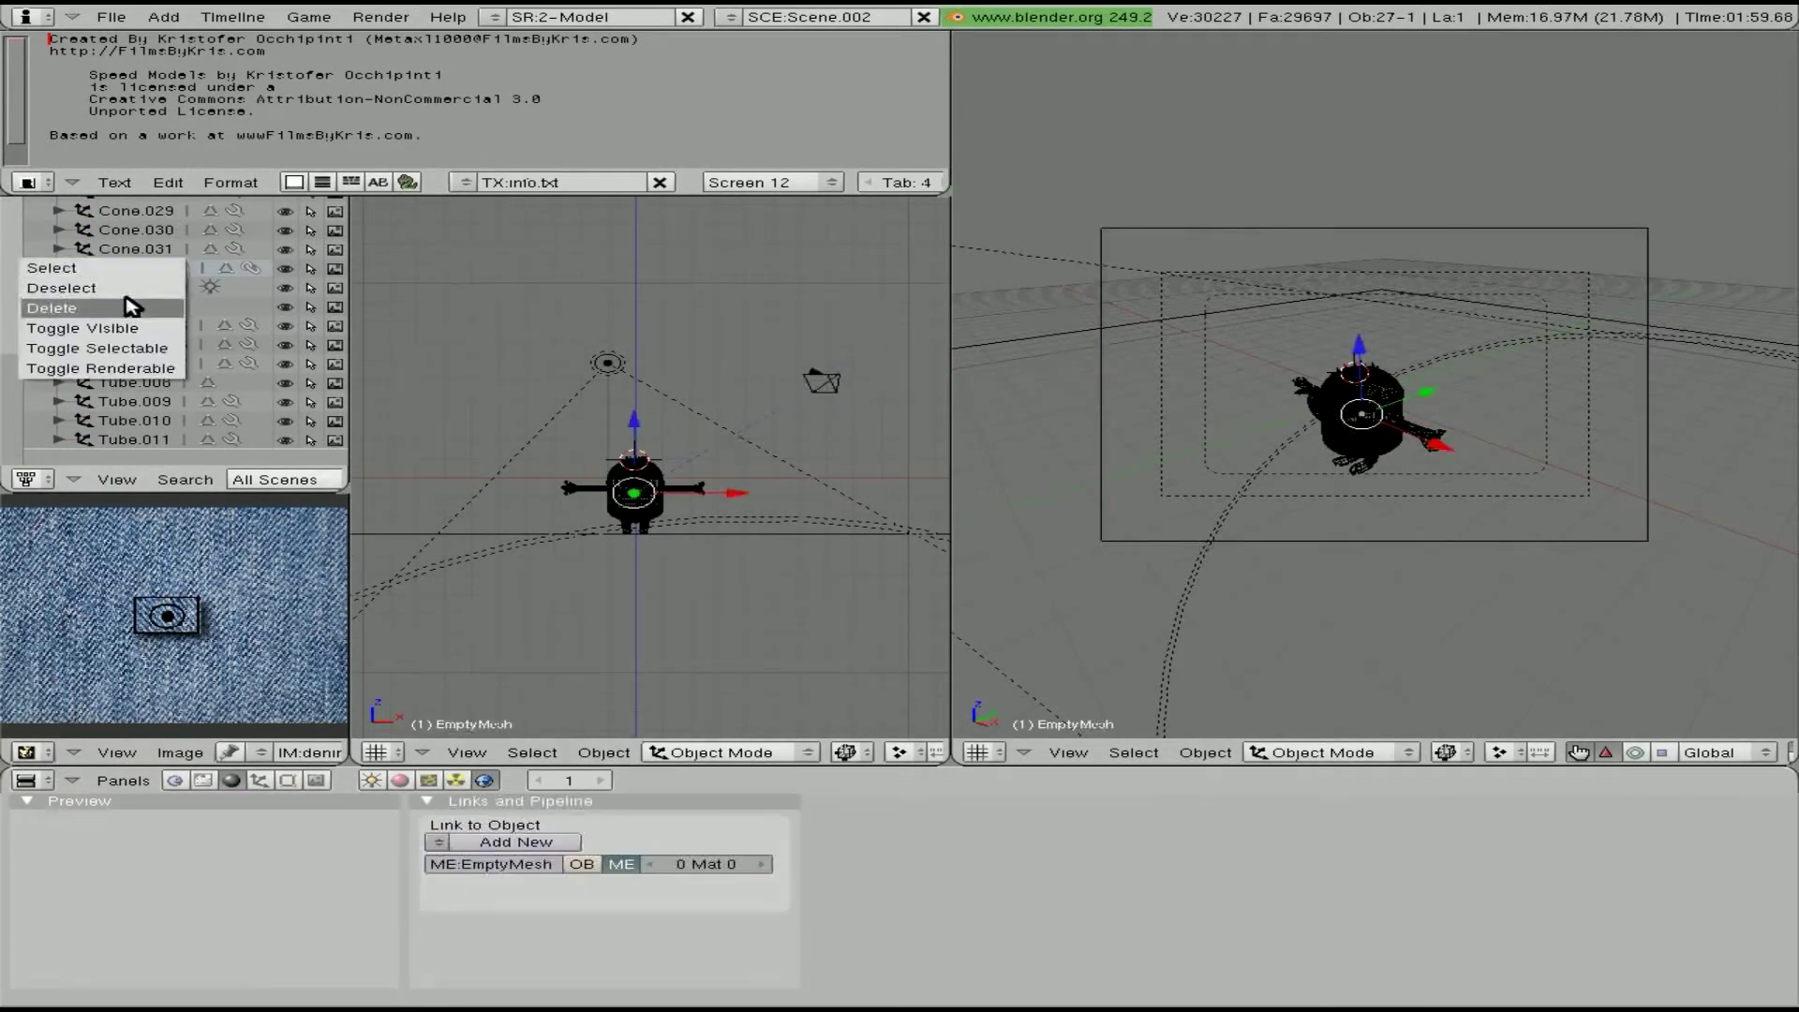
pyautogui.click(103, 322)
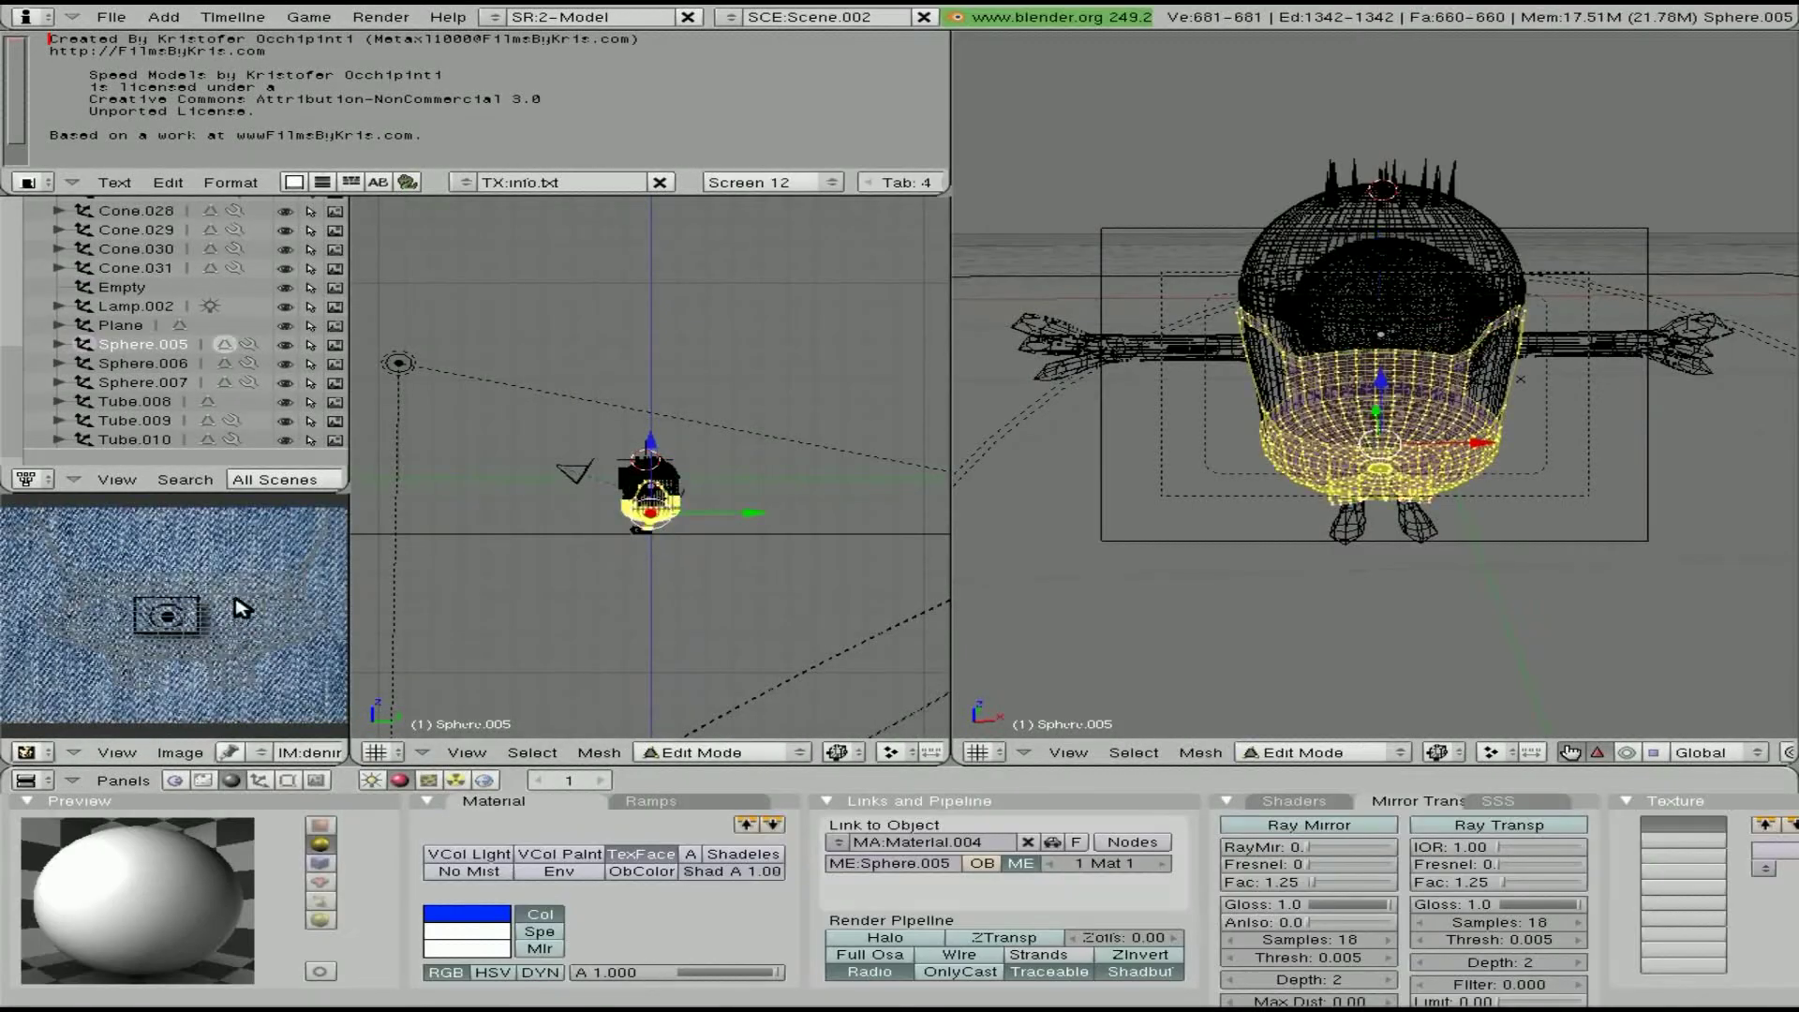
# Resize the panes, move the camera to face the Minion front-on, and render
pyautogui.moveTo(351, 647); pyautogui.dragTo(540, 590)
pyautogui.moveTo(539, 736); pyautogui.dragTo(726, 735)
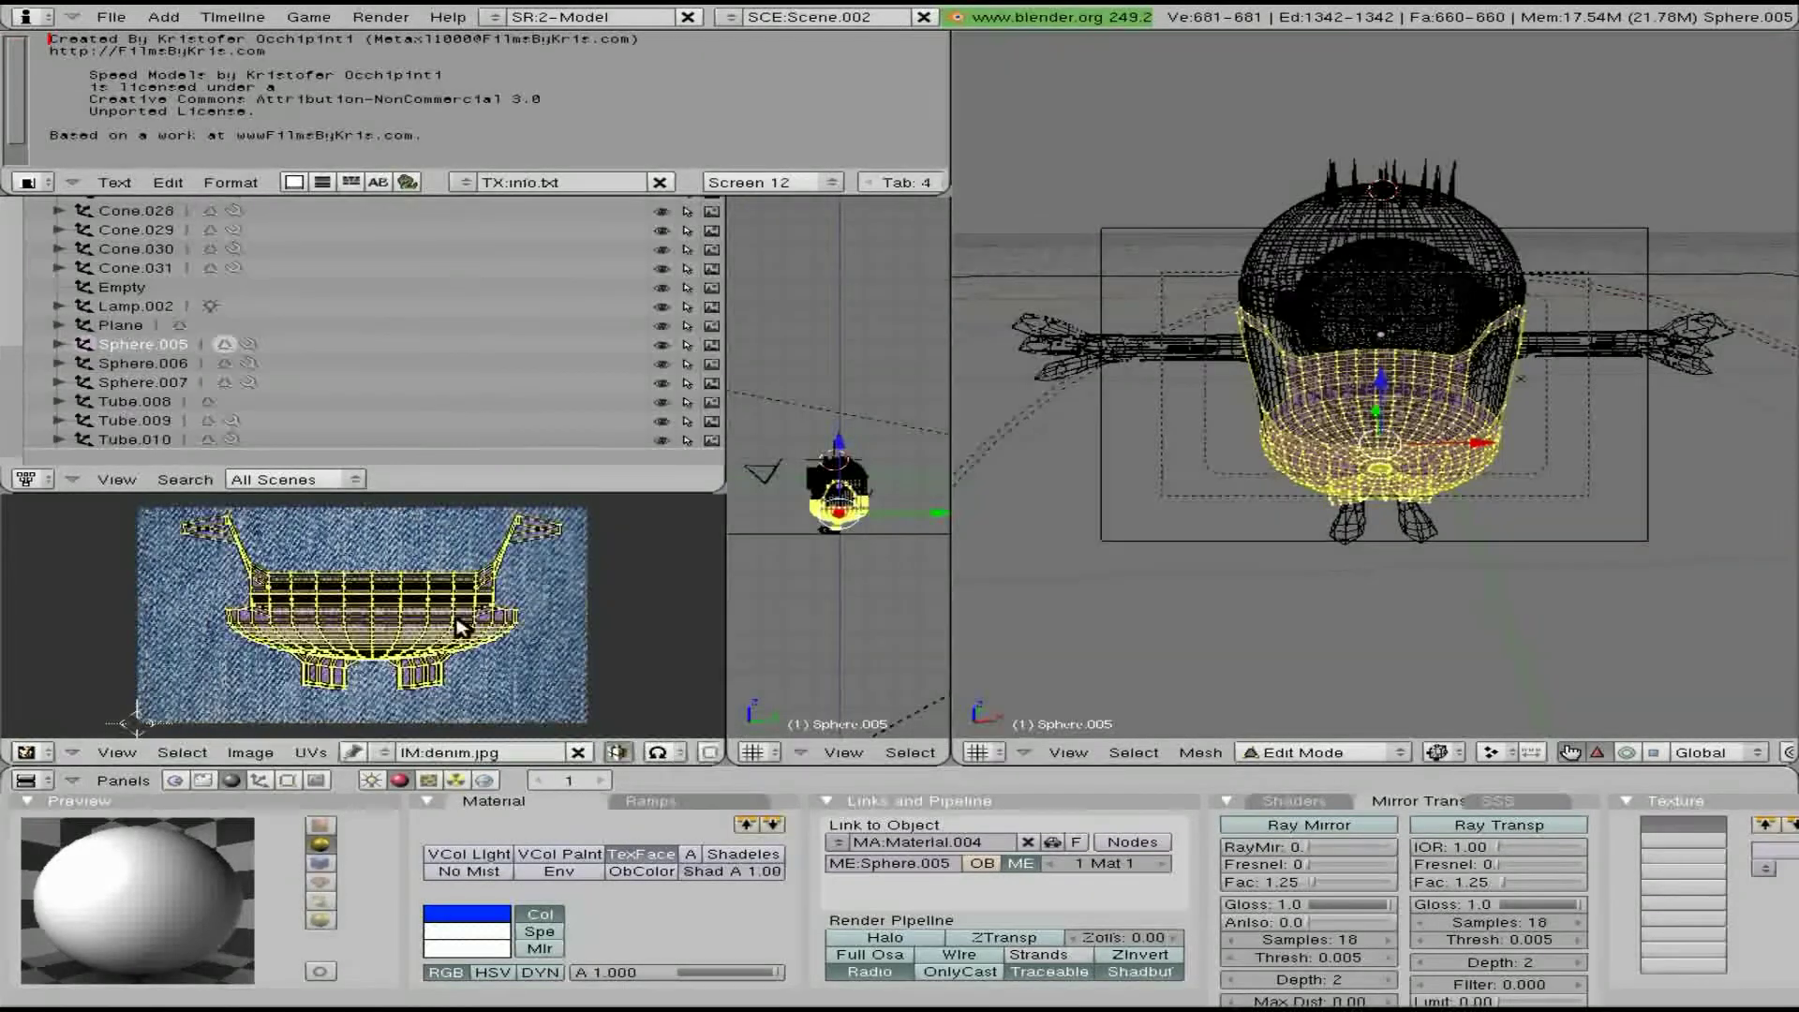
pyautogui.moveTo(726, 609); pyautogui.dragTo(378, 609)
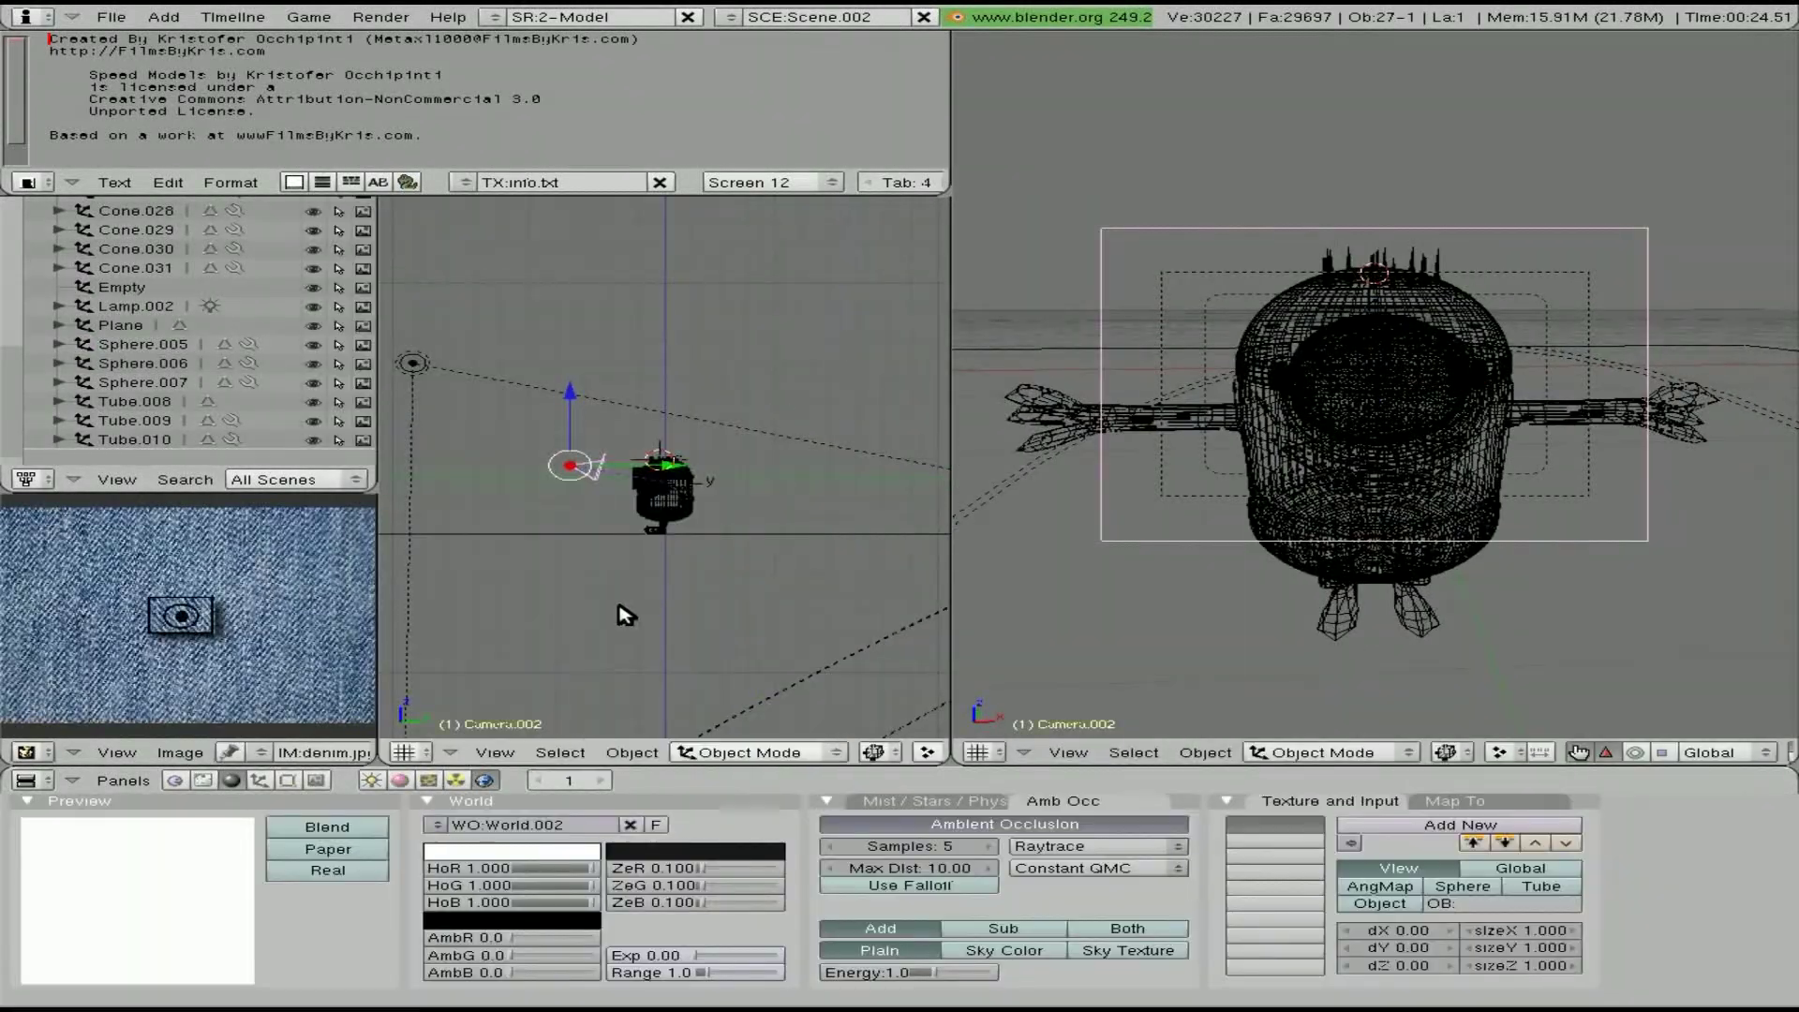
pyautogui.press('g')
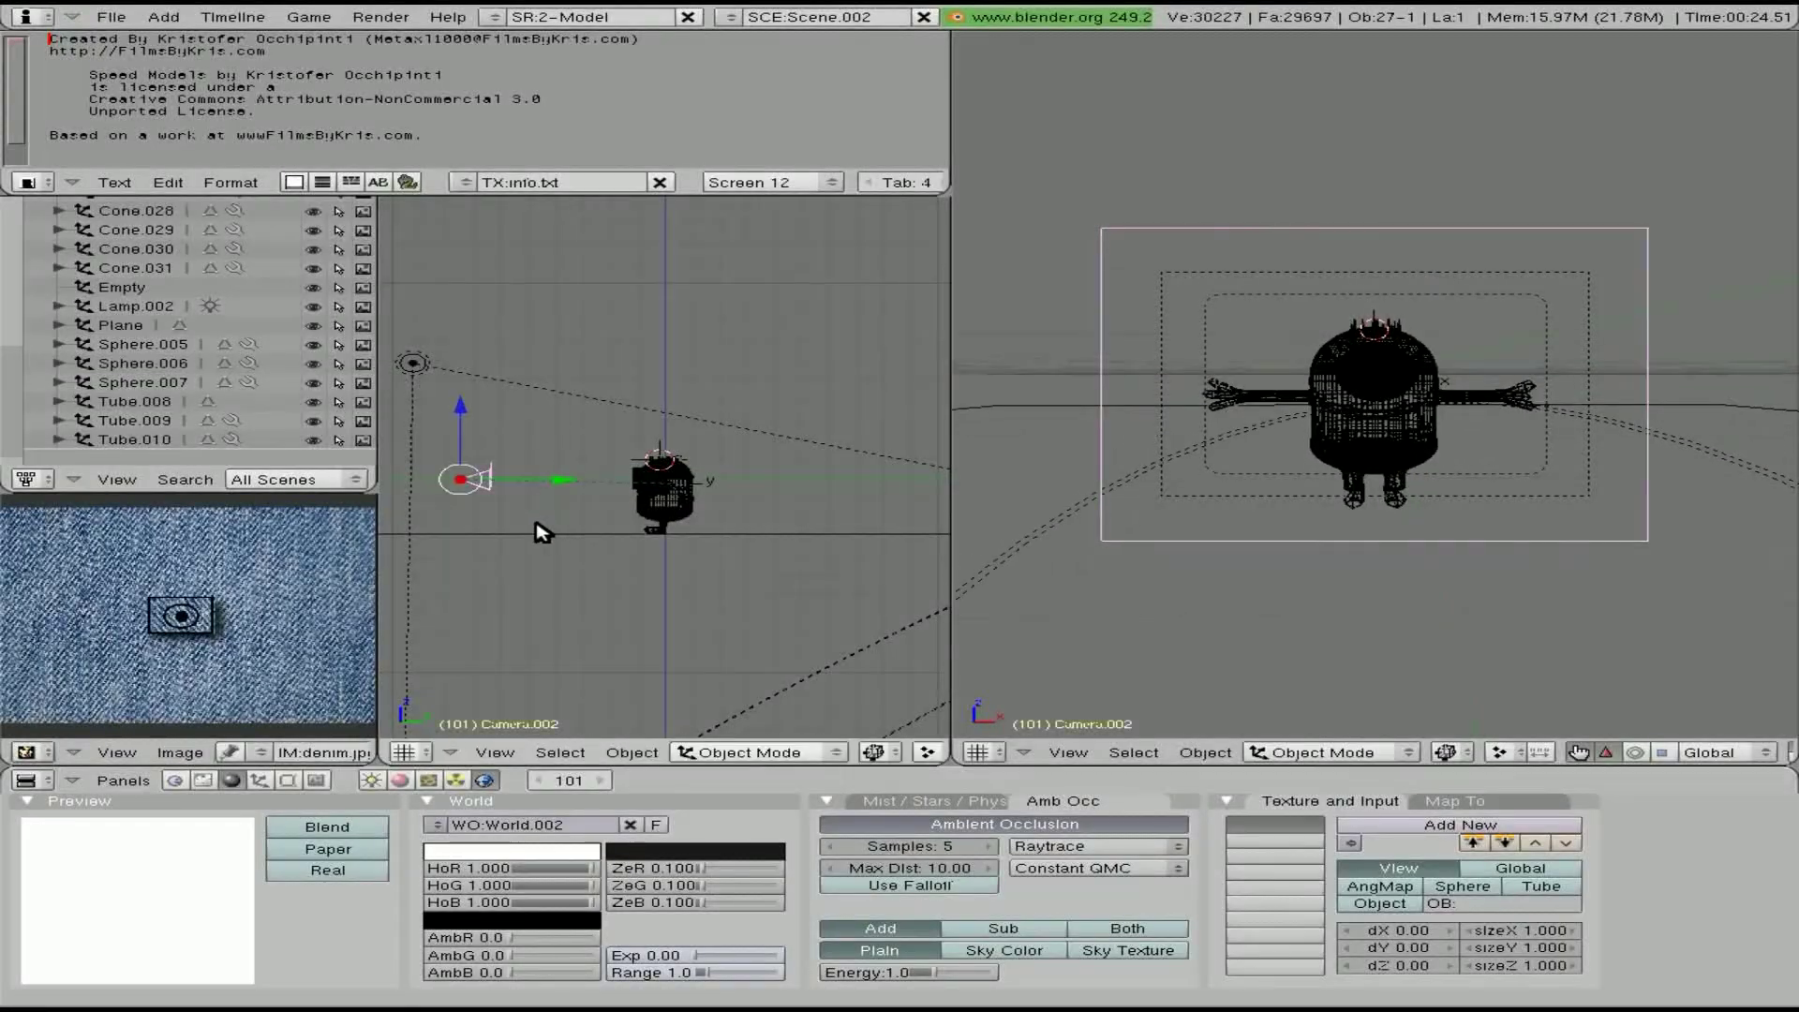
pyautogui.rightClick(707, 492)
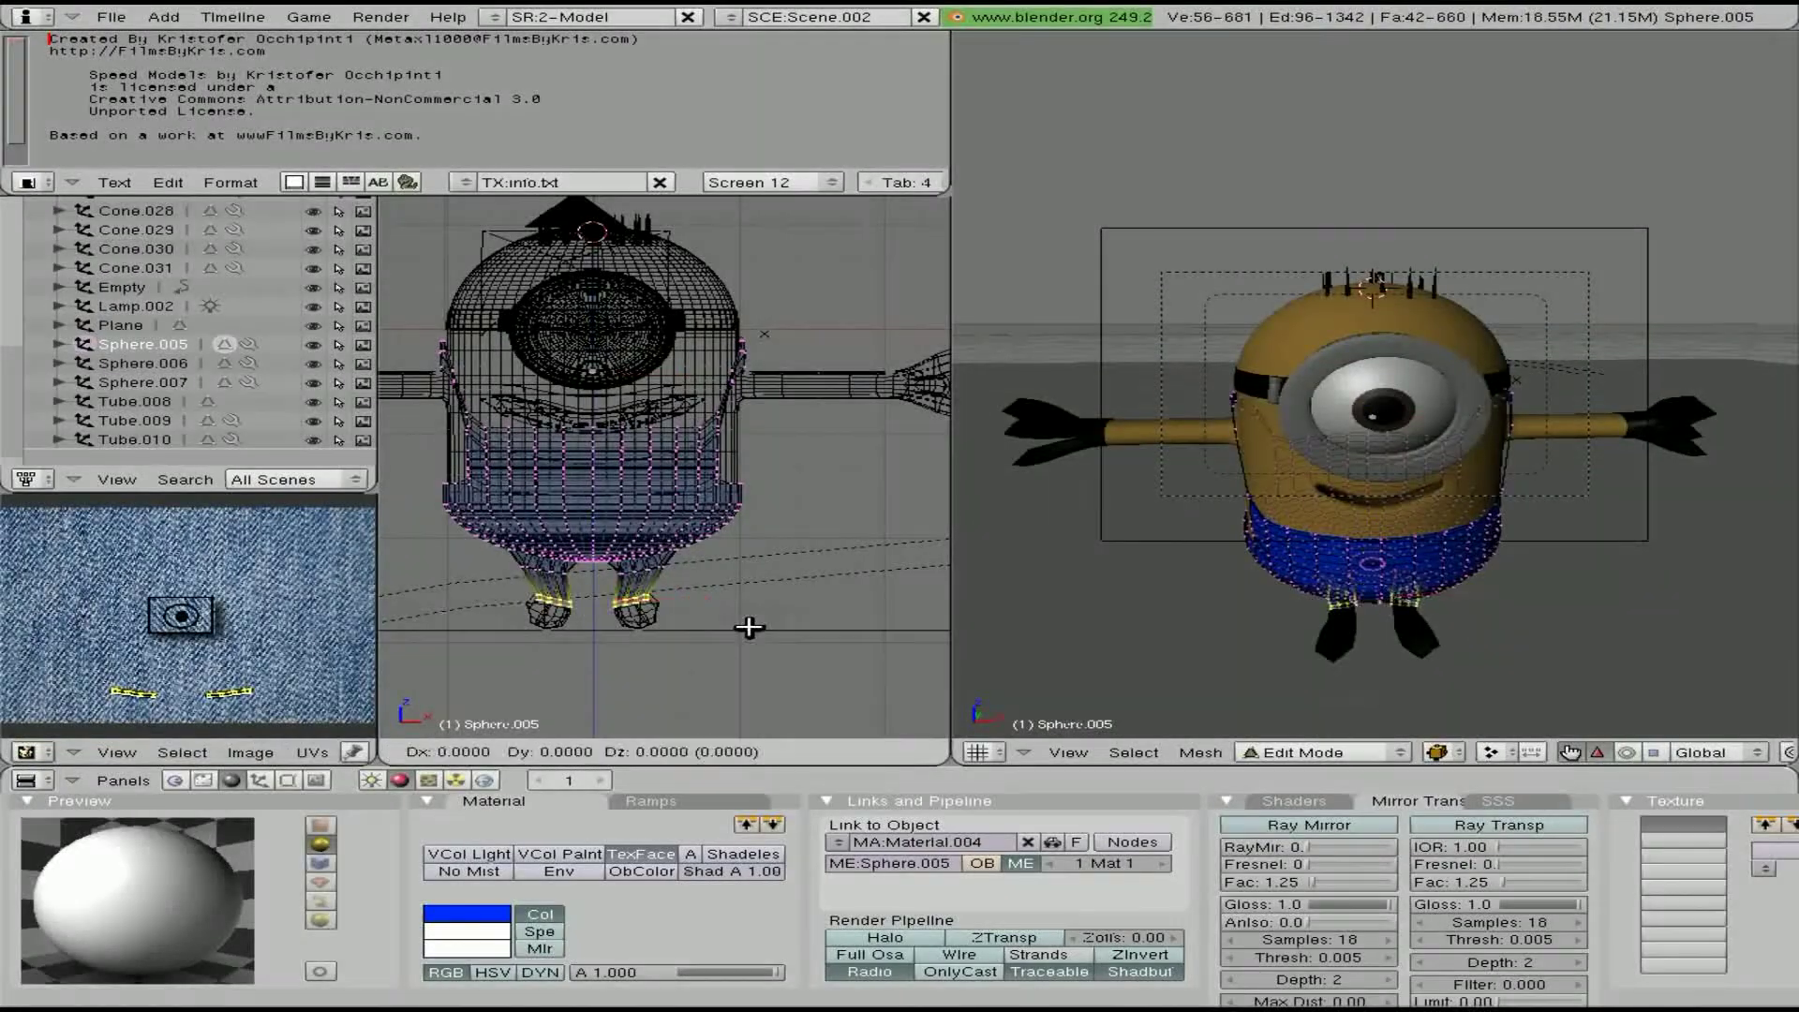
pyautogui.press('F12')
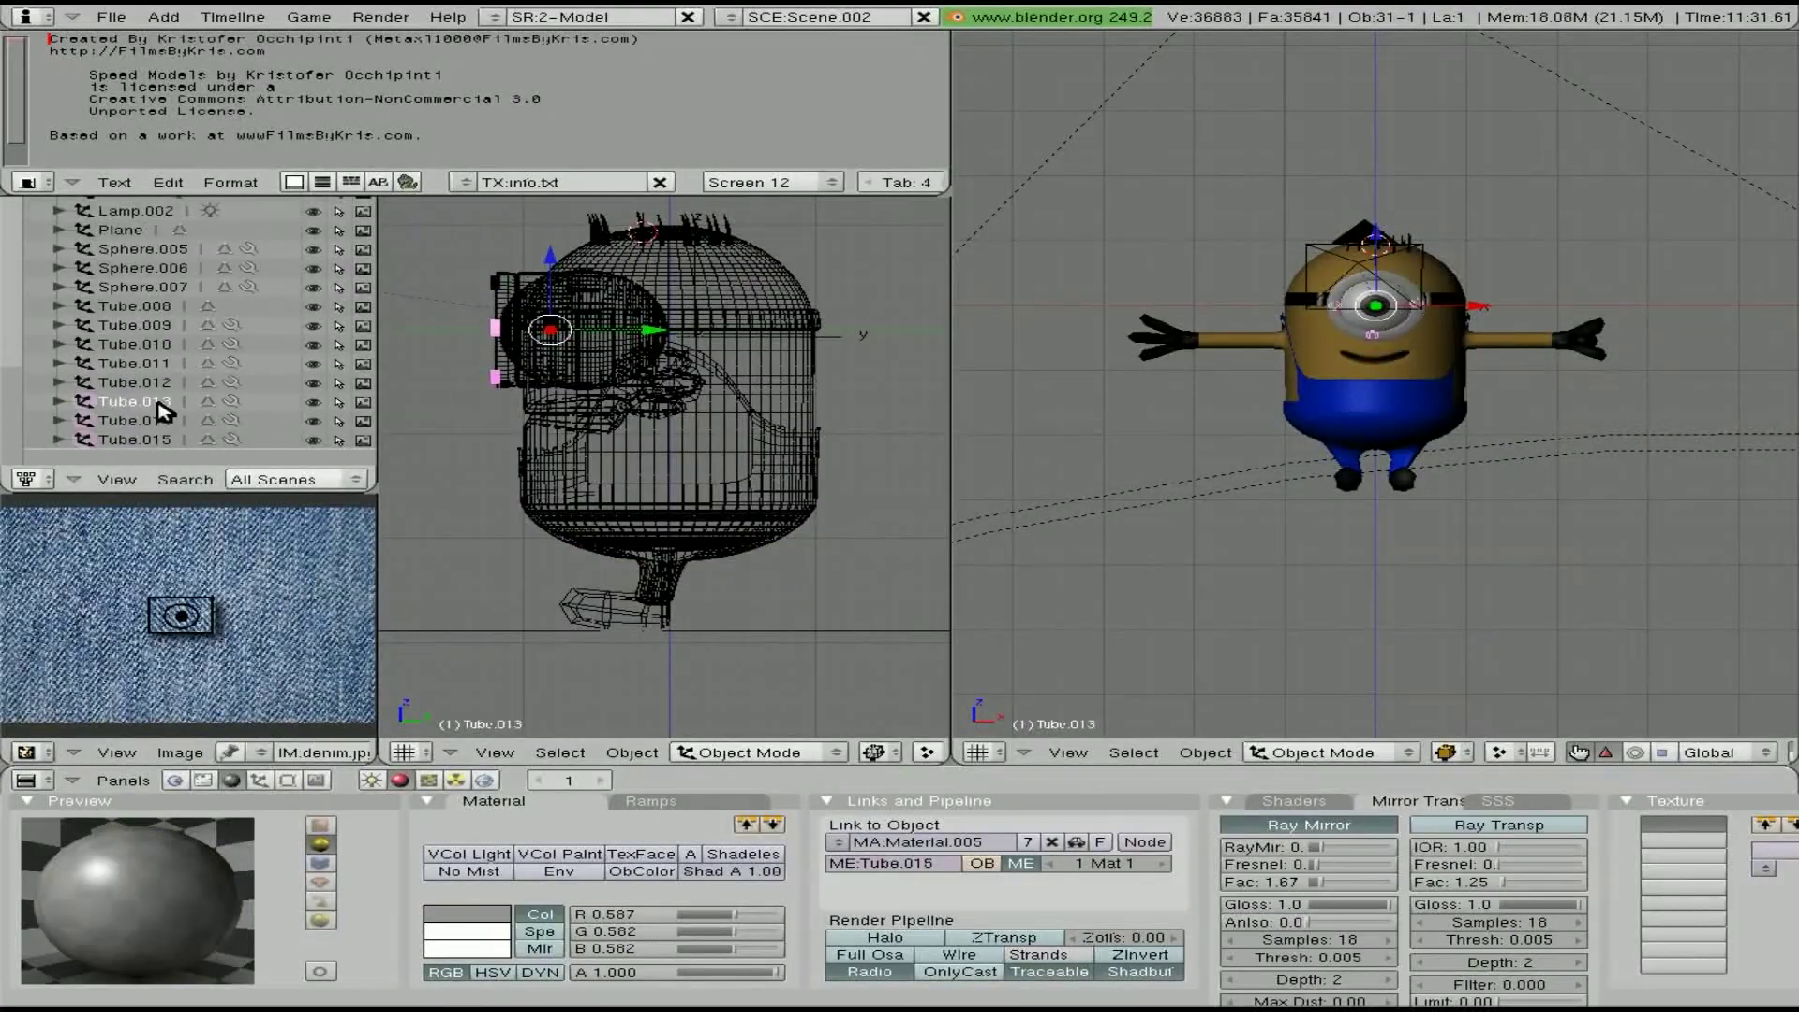
# Render the scene and select Tube.012 in the Outliner
pyautogui.press('F12')
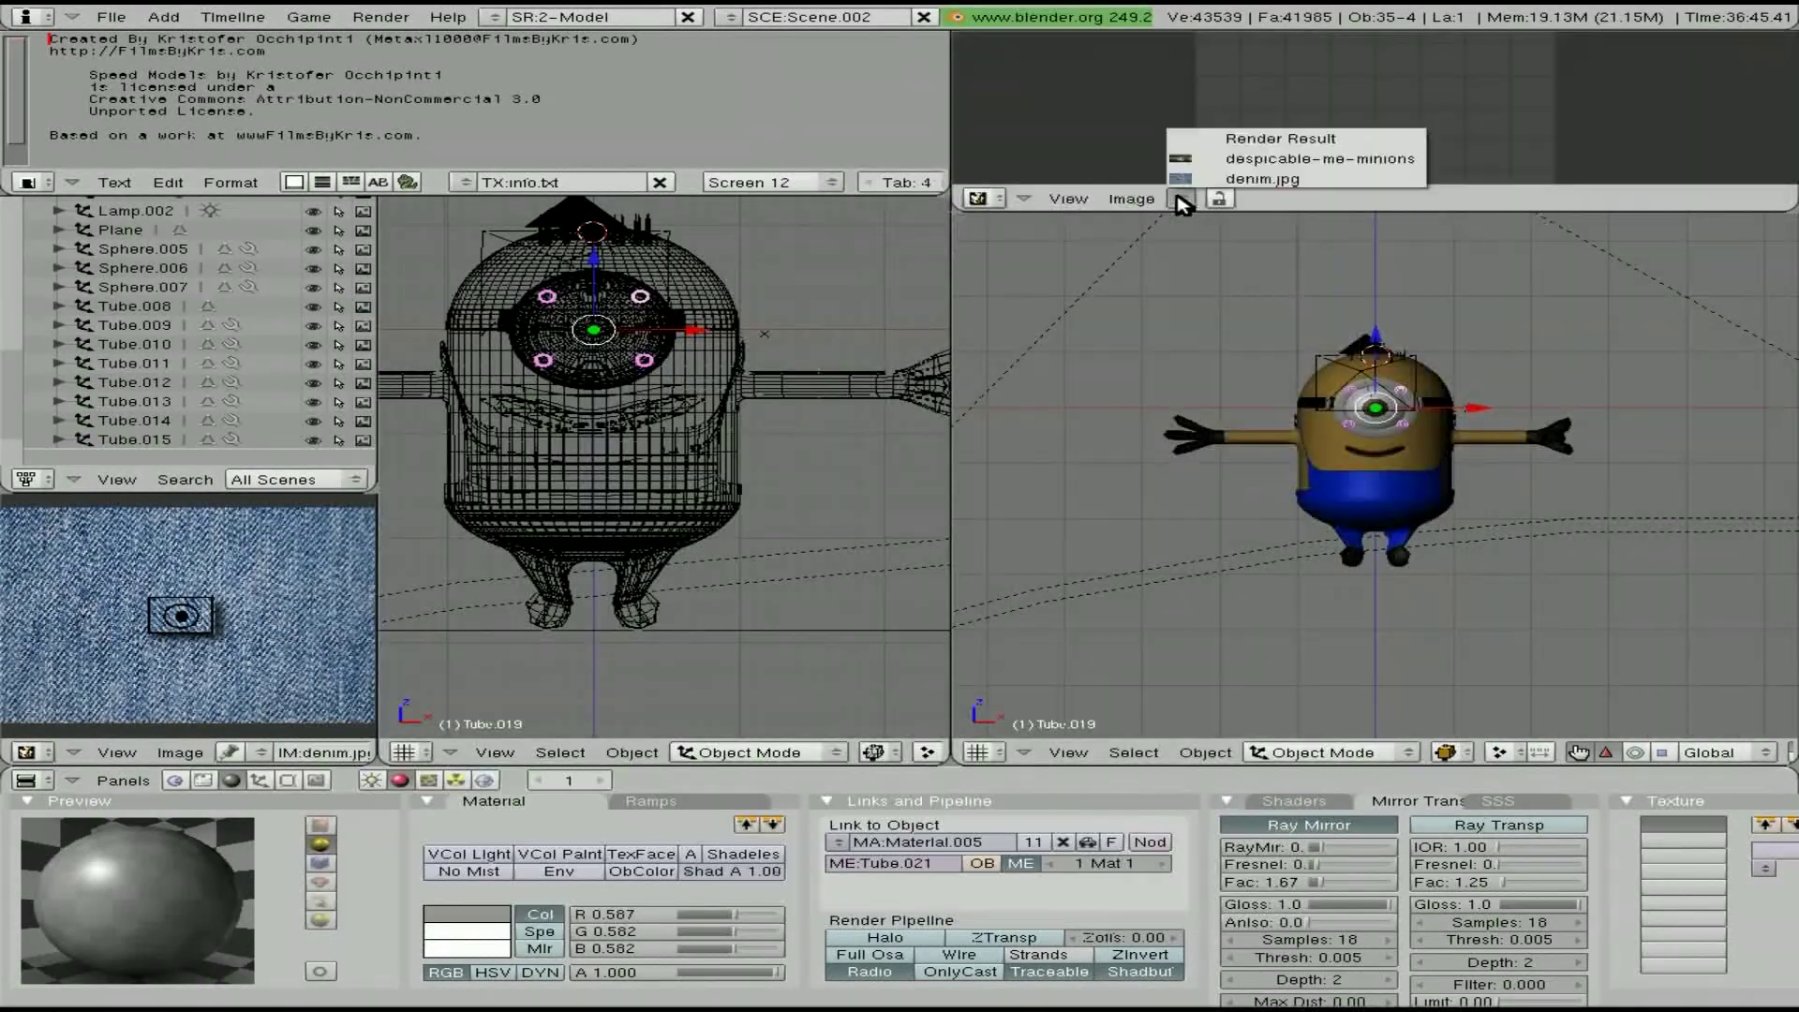
pyautogui.click(872, 752)
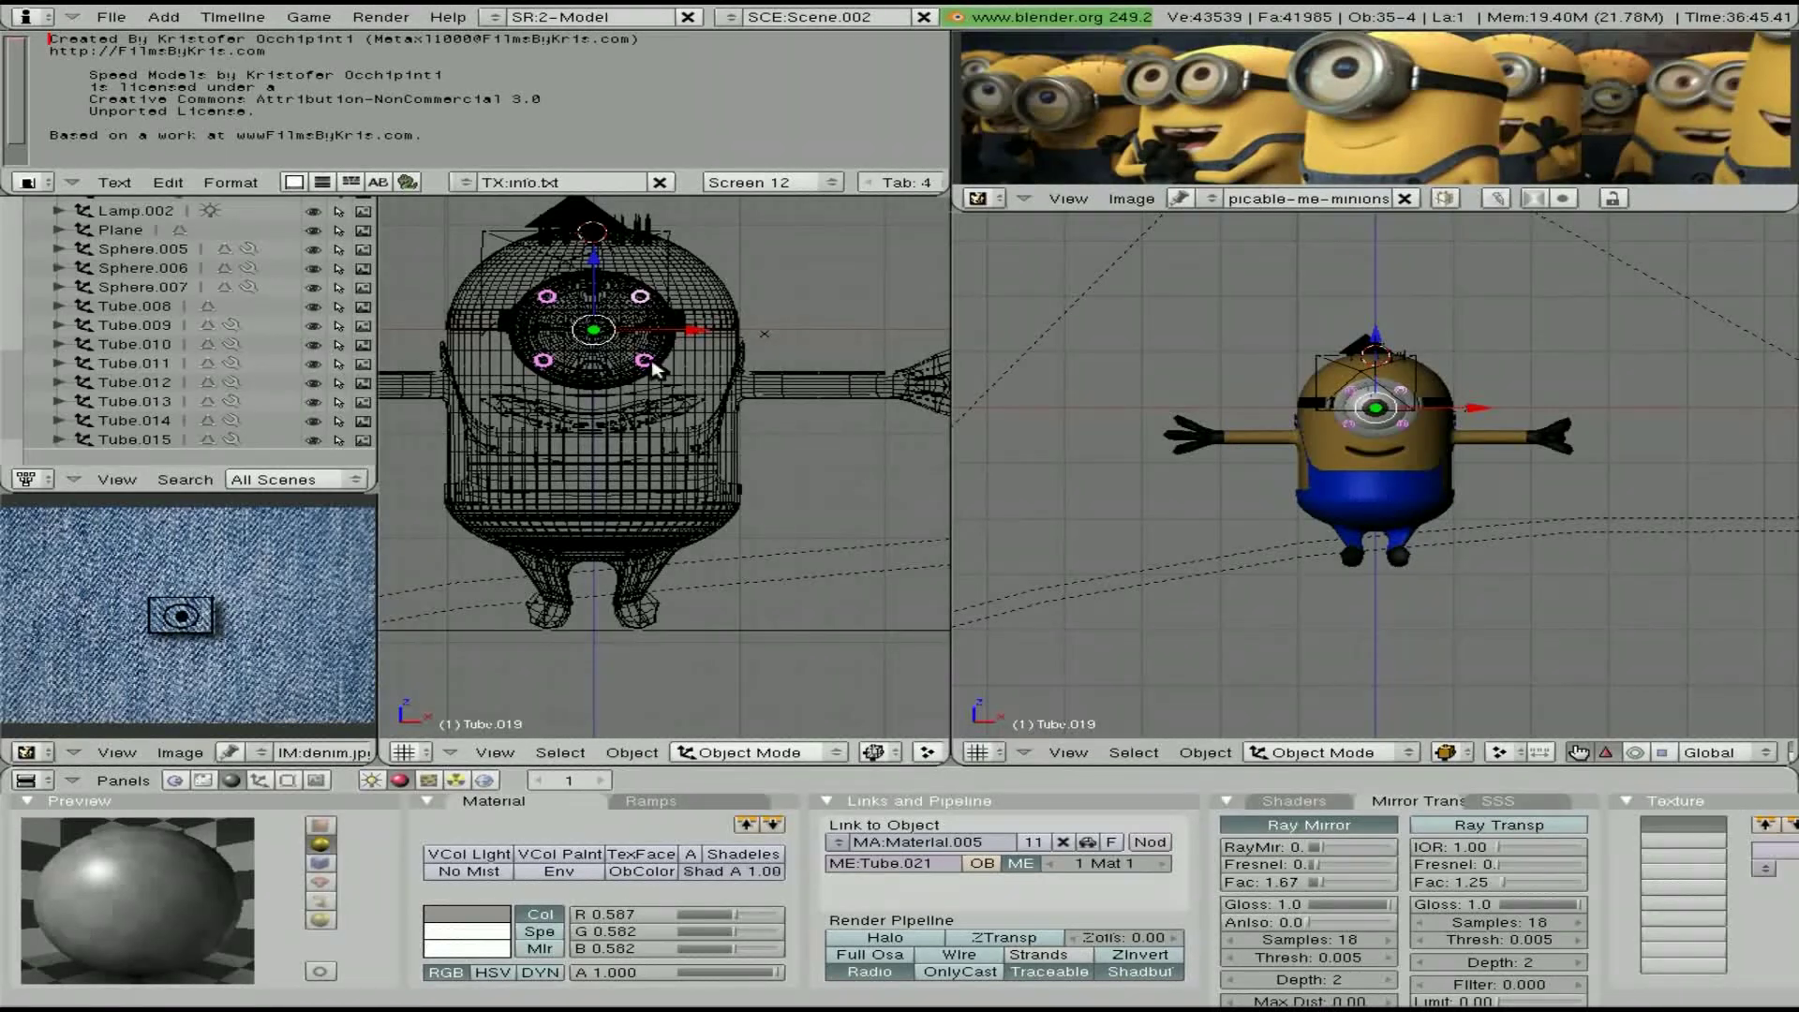
pyautogui.click(169, 383)
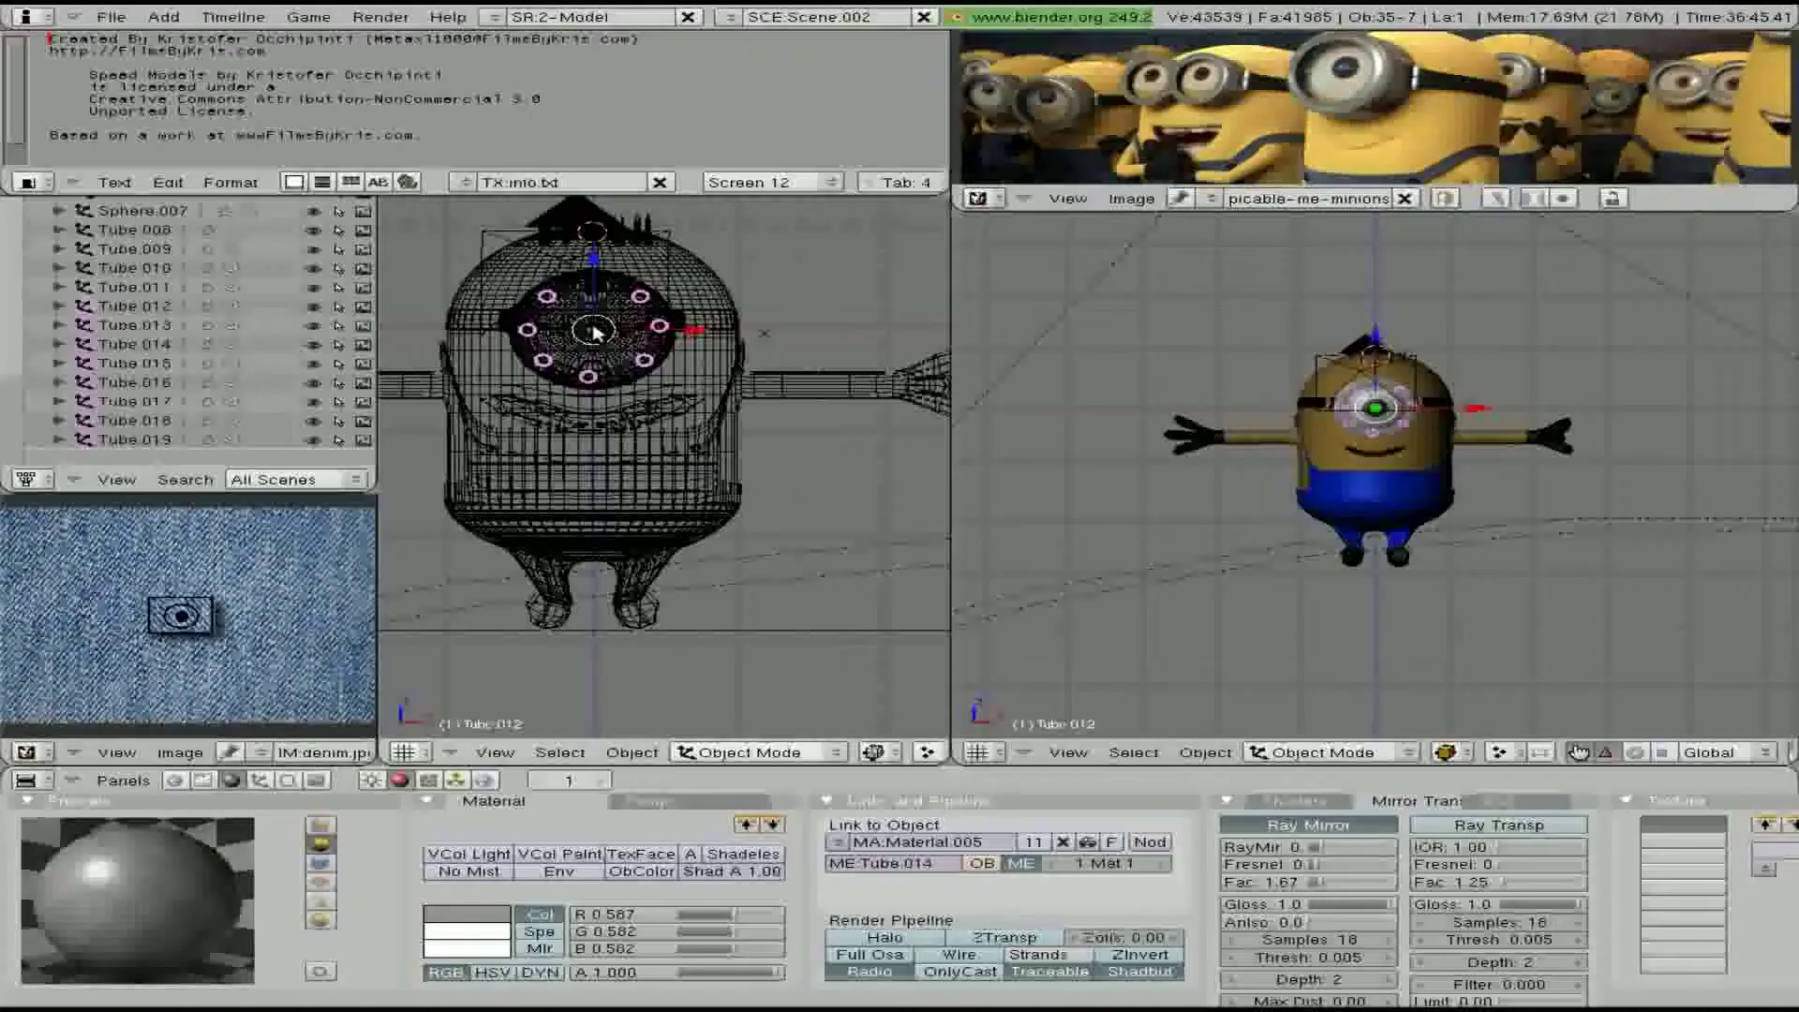
pyautogui.scroll(3, 141, 309)
# Rotate Tube.012 in side view, return to Object Mode, re-render, then scale it
pyautogui.press('KP_3')
pyautogui.press('r')
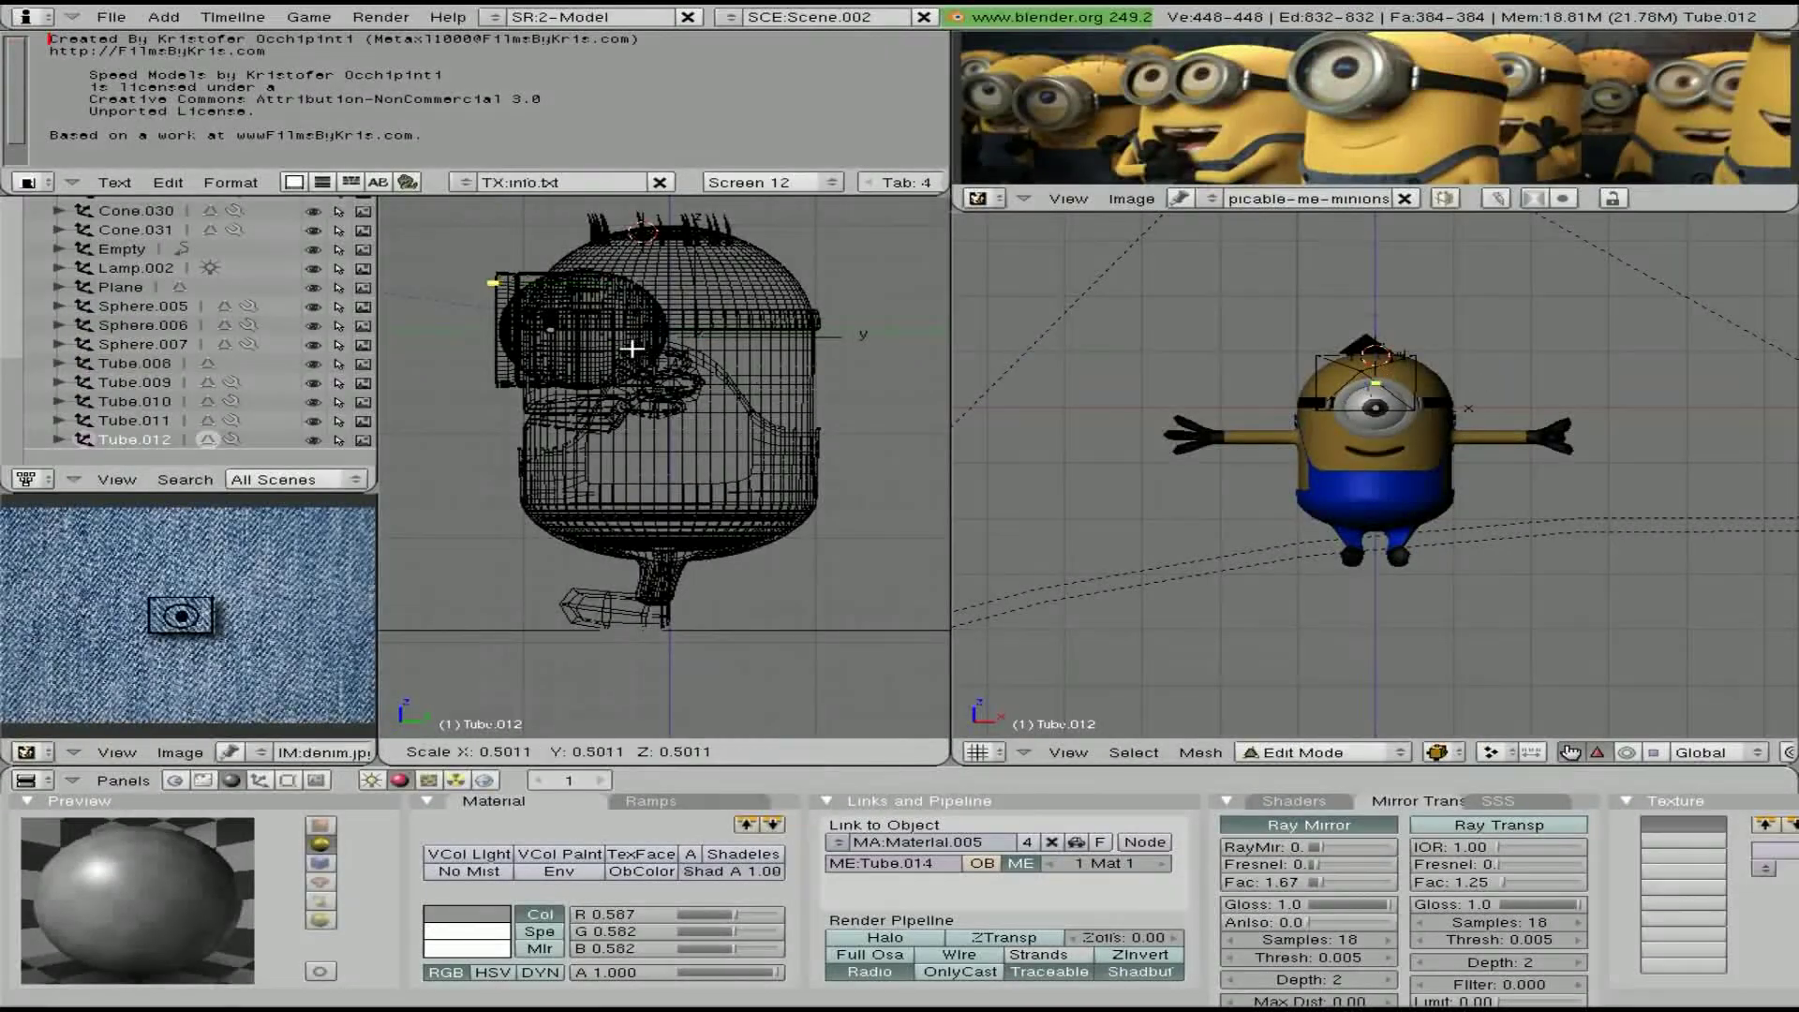
pyautogui.click(631, 348)
pyautogui.press('Tab')
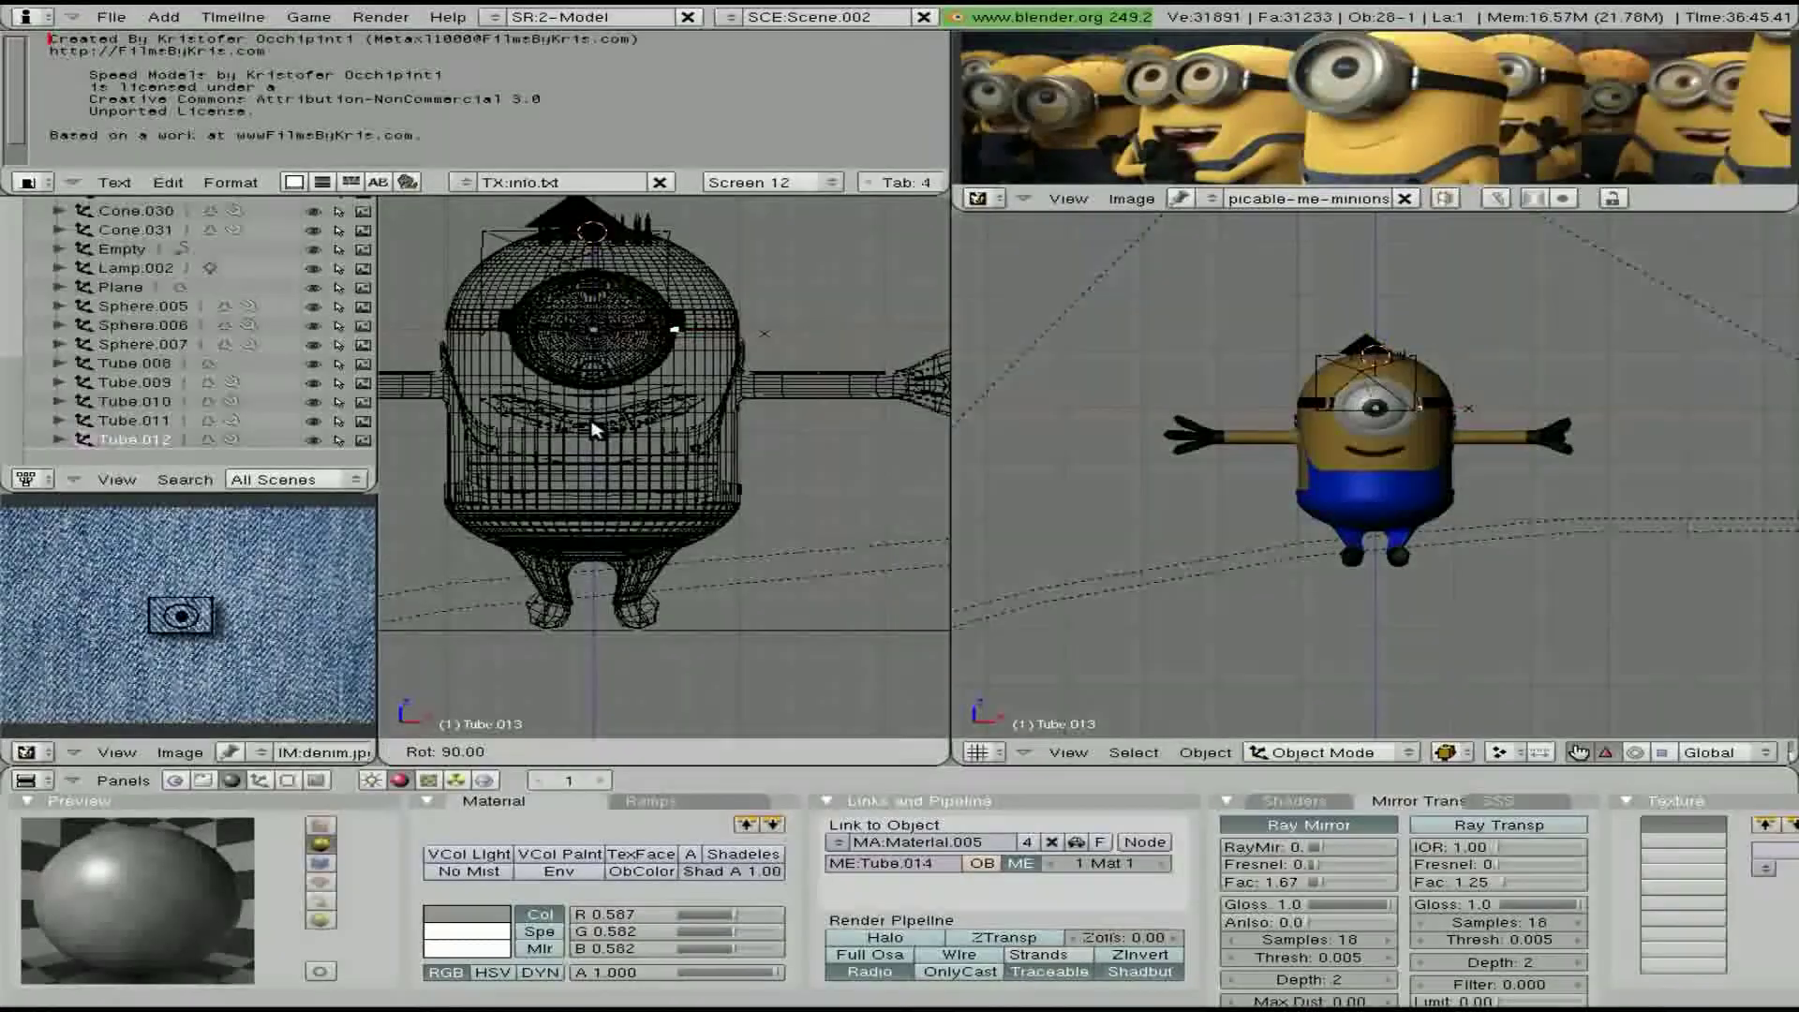
pyautogui.scroll(-2, 155, 395)
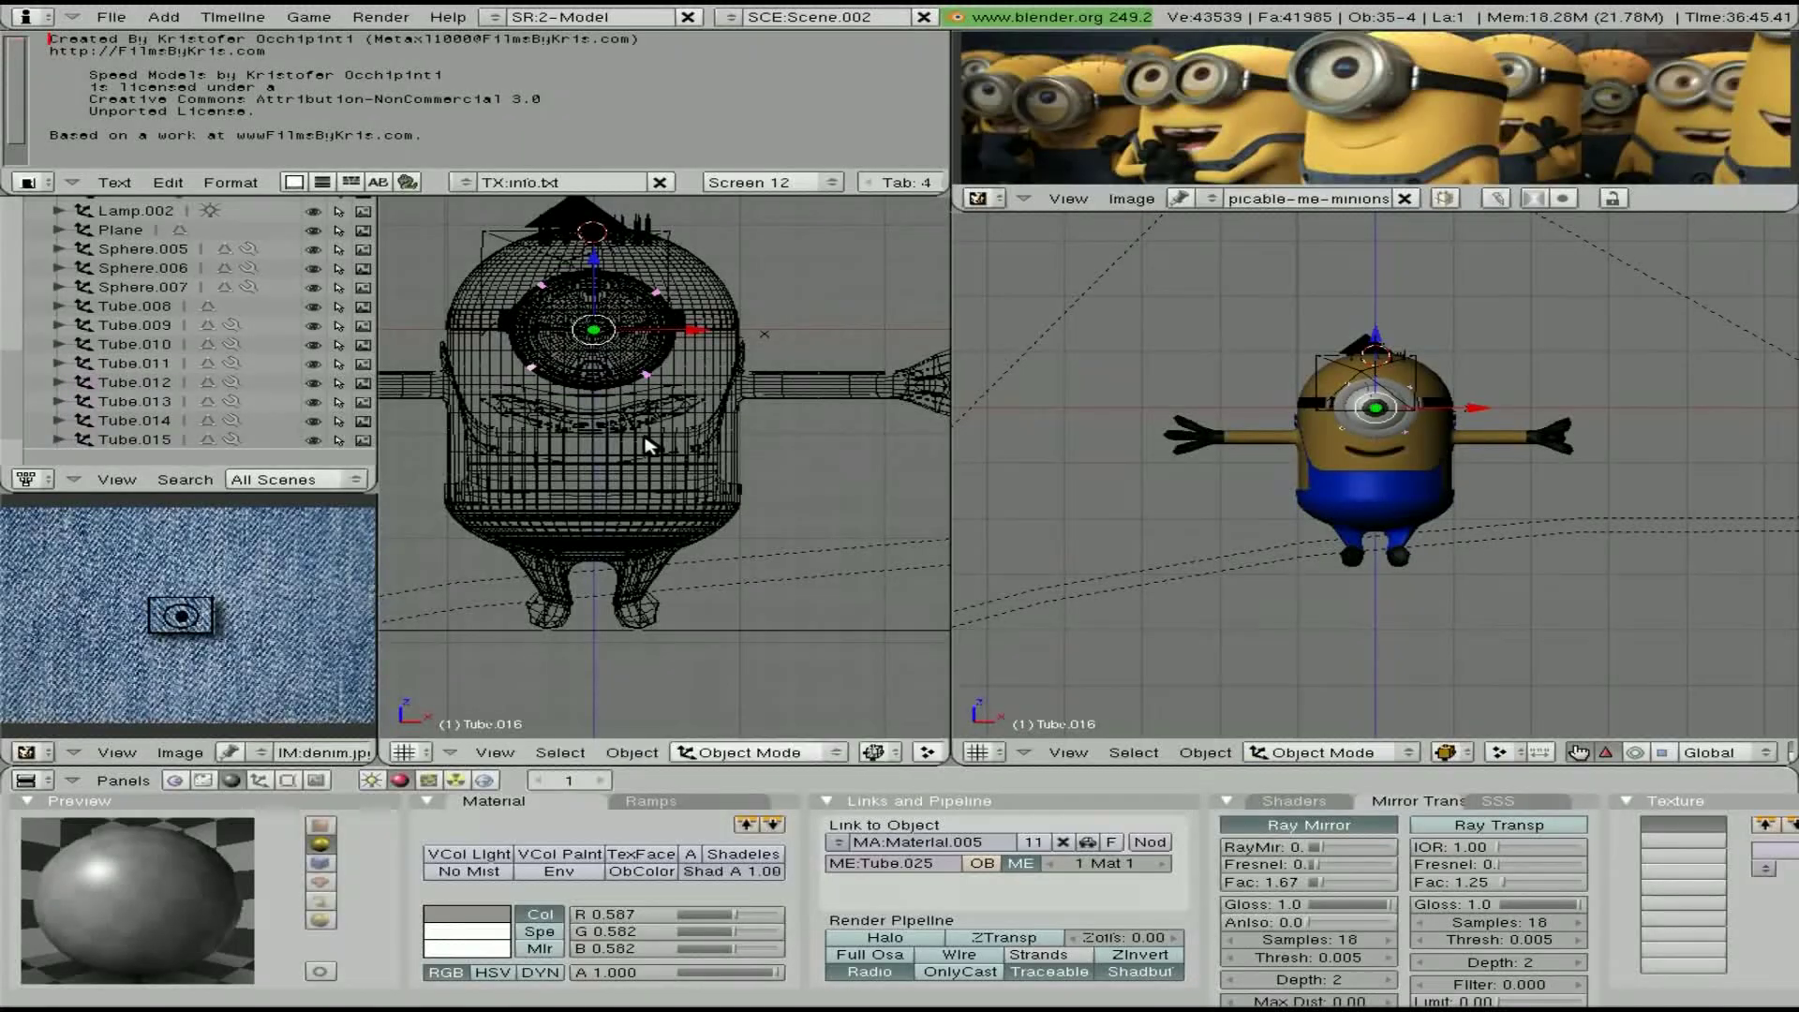
pyautogui.press('F12')
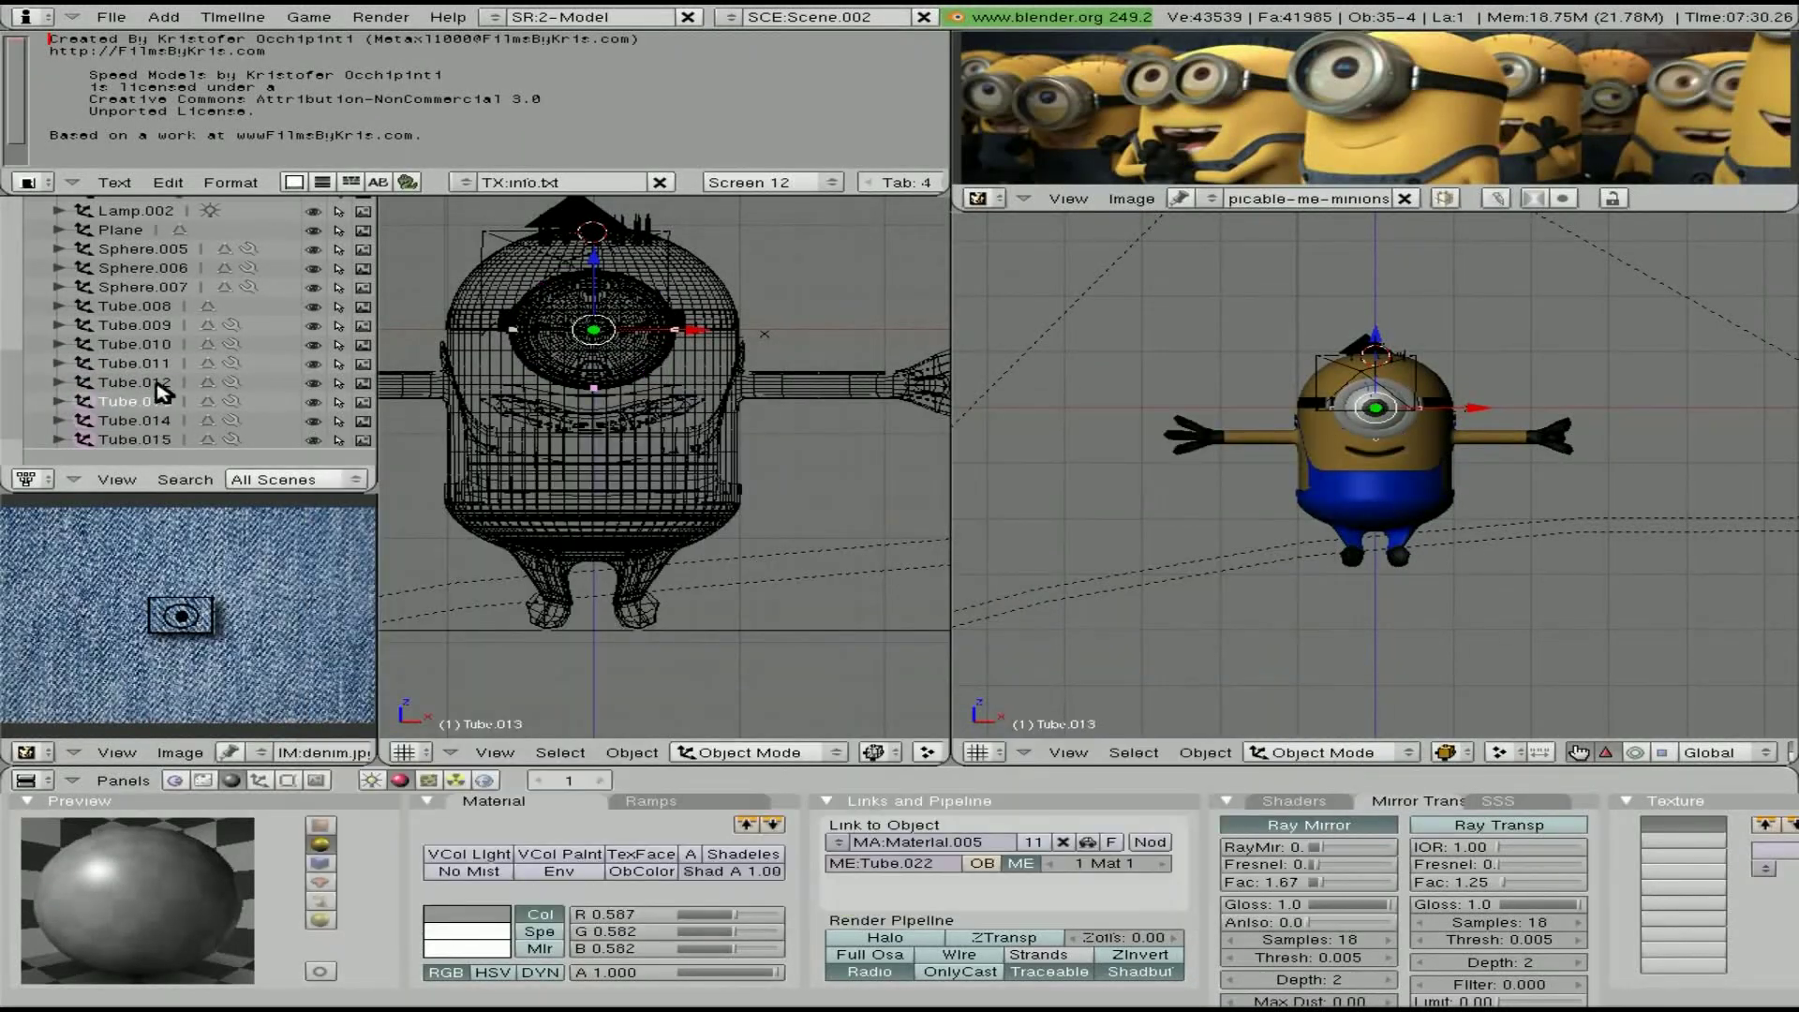
pyautogui.press('s')
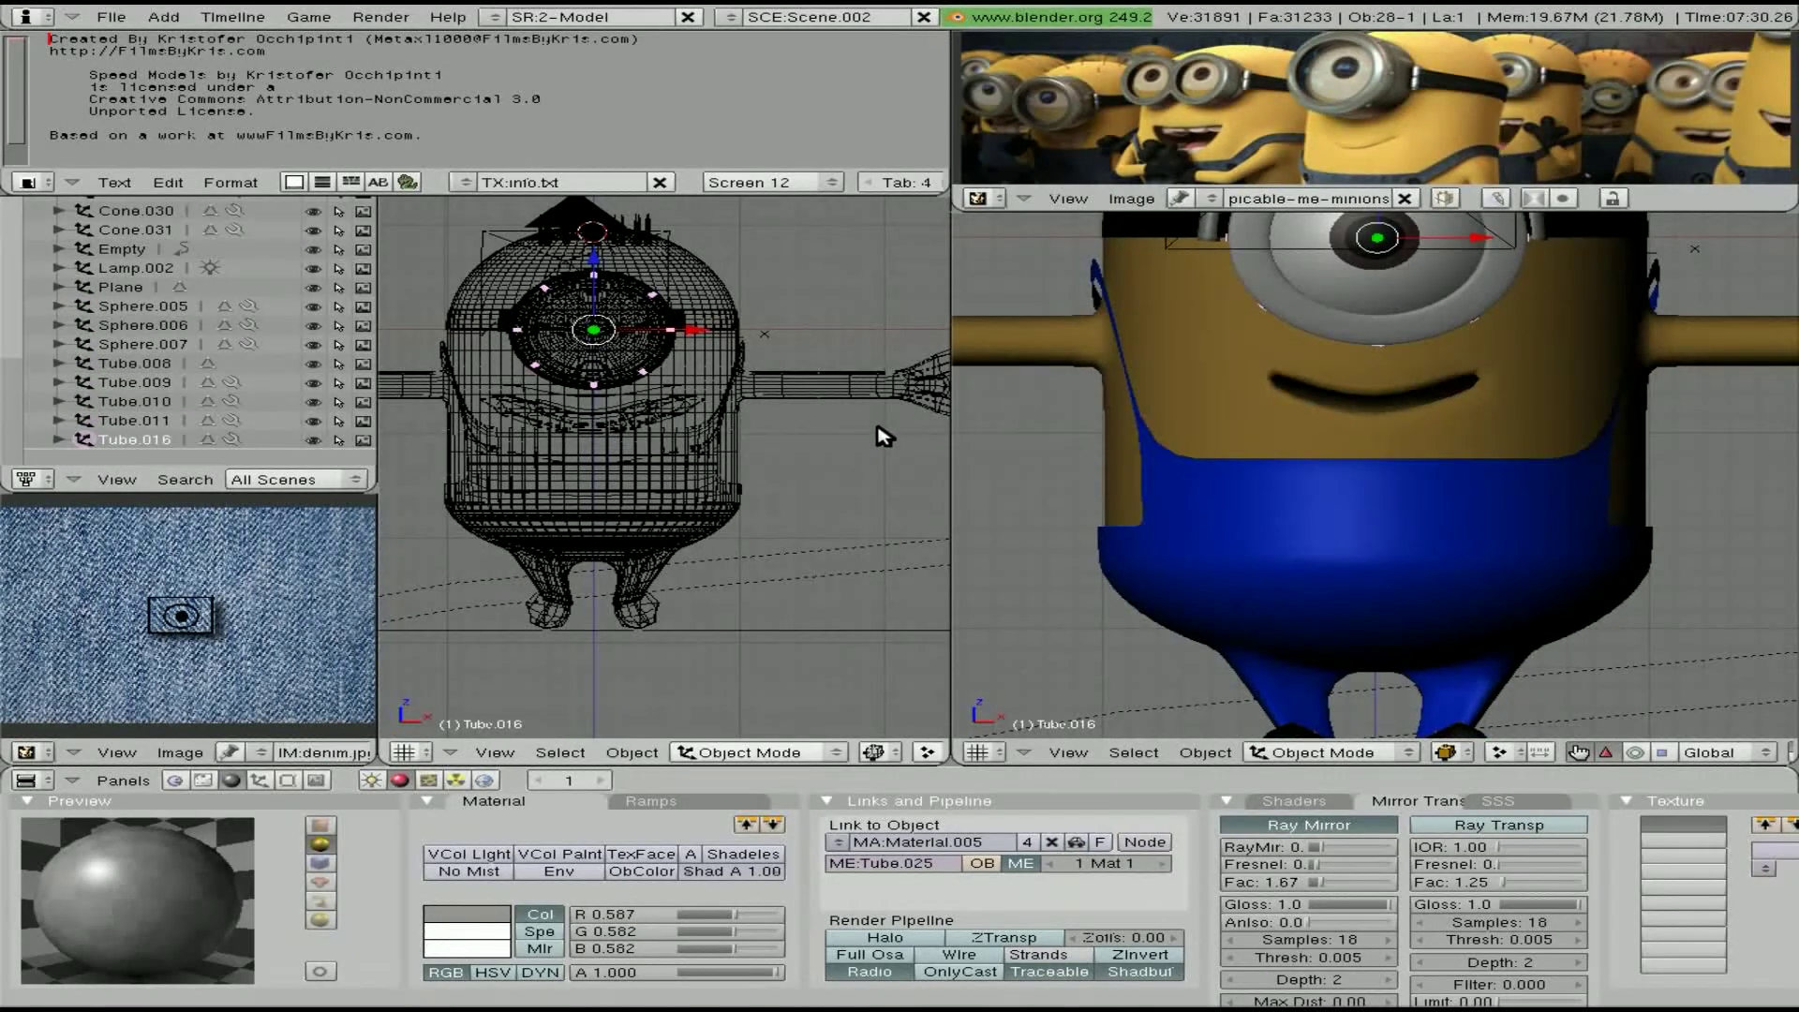
# Extrude and scale all Sphere.005 faces, then enlarge the overalls object slightly
pyautogui.rightClick(1653, 637)
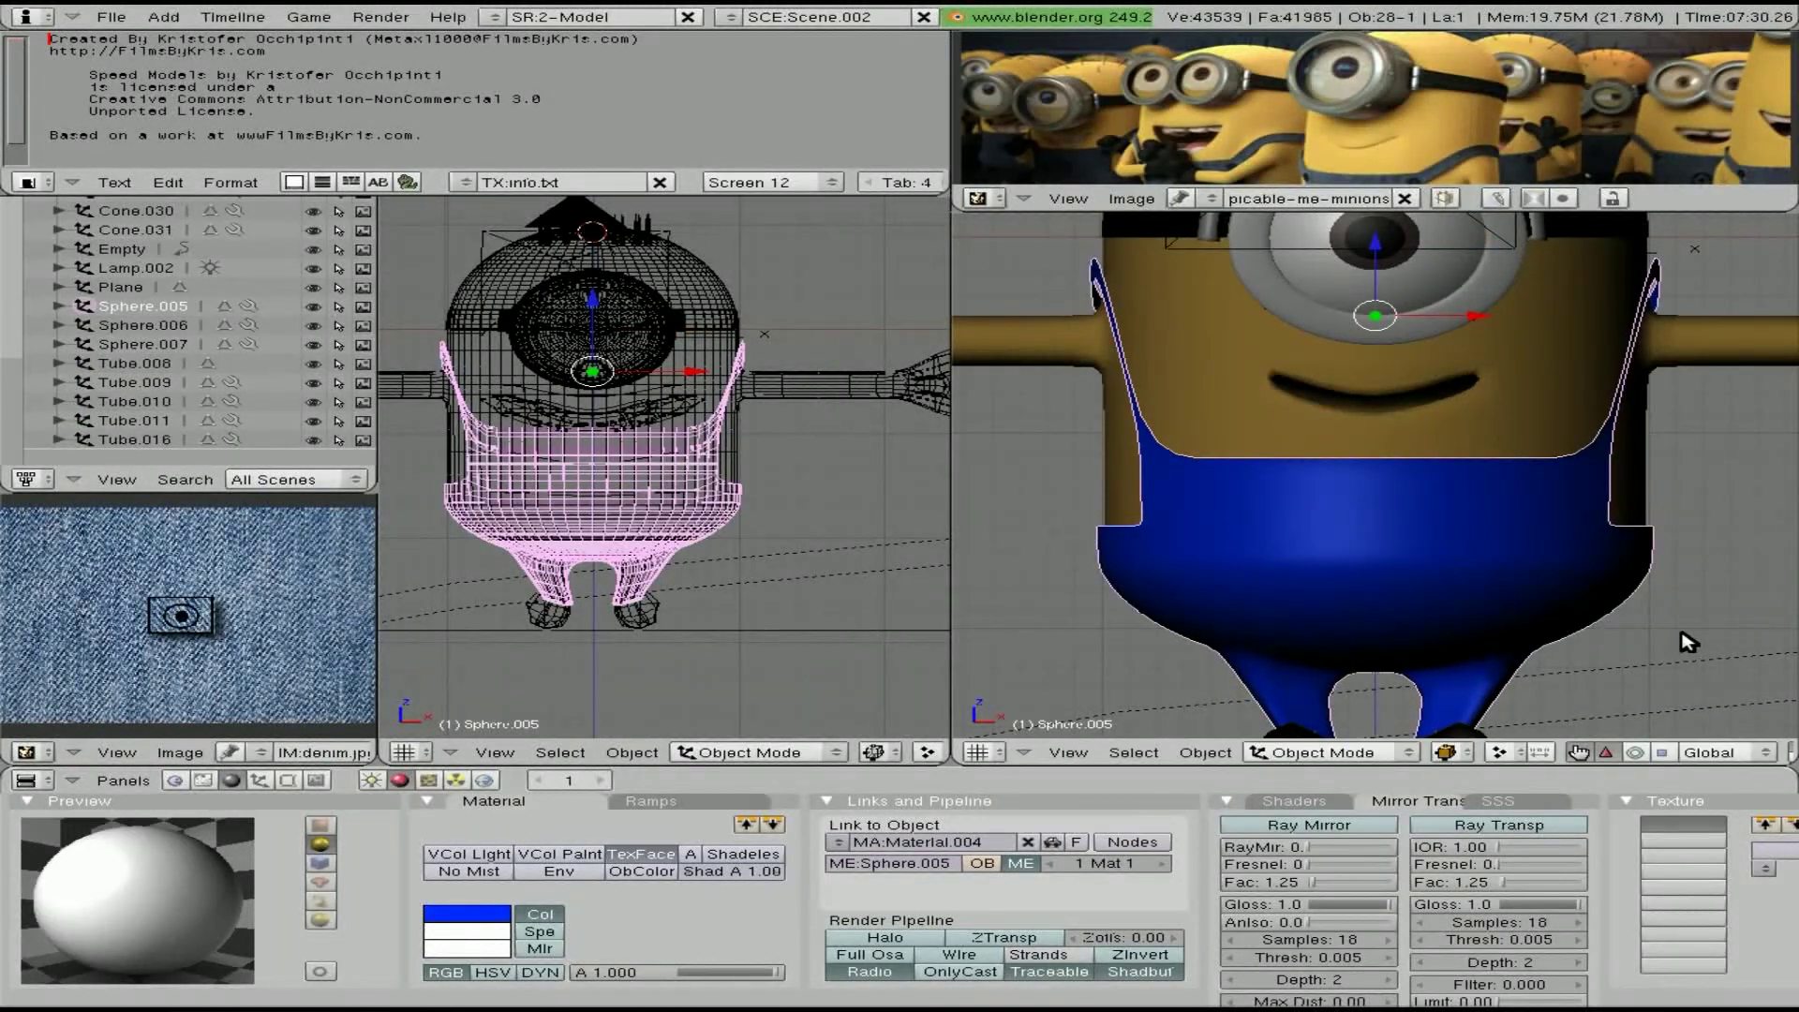
pyautogui.press('Tab')
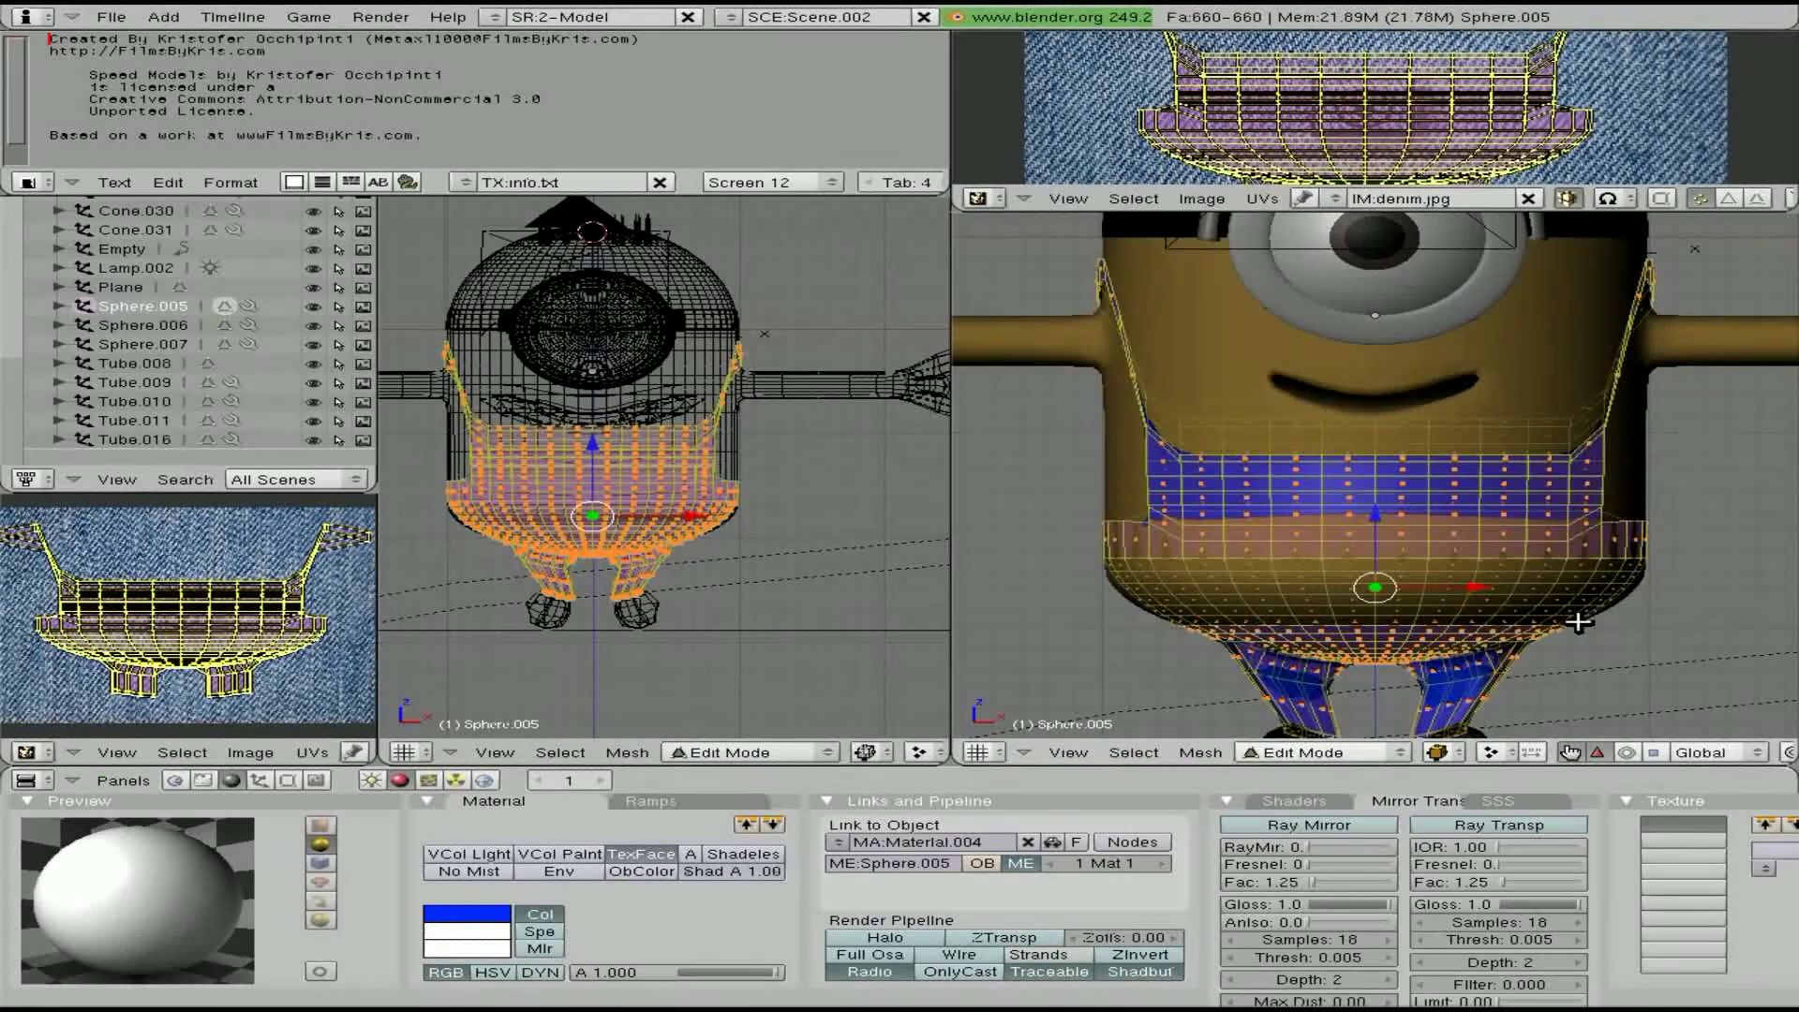
pyautogui.press('e')
pyautogui.click(1583, 626)
pyautogui.press('s')
pyautogui.click(1471, 597)
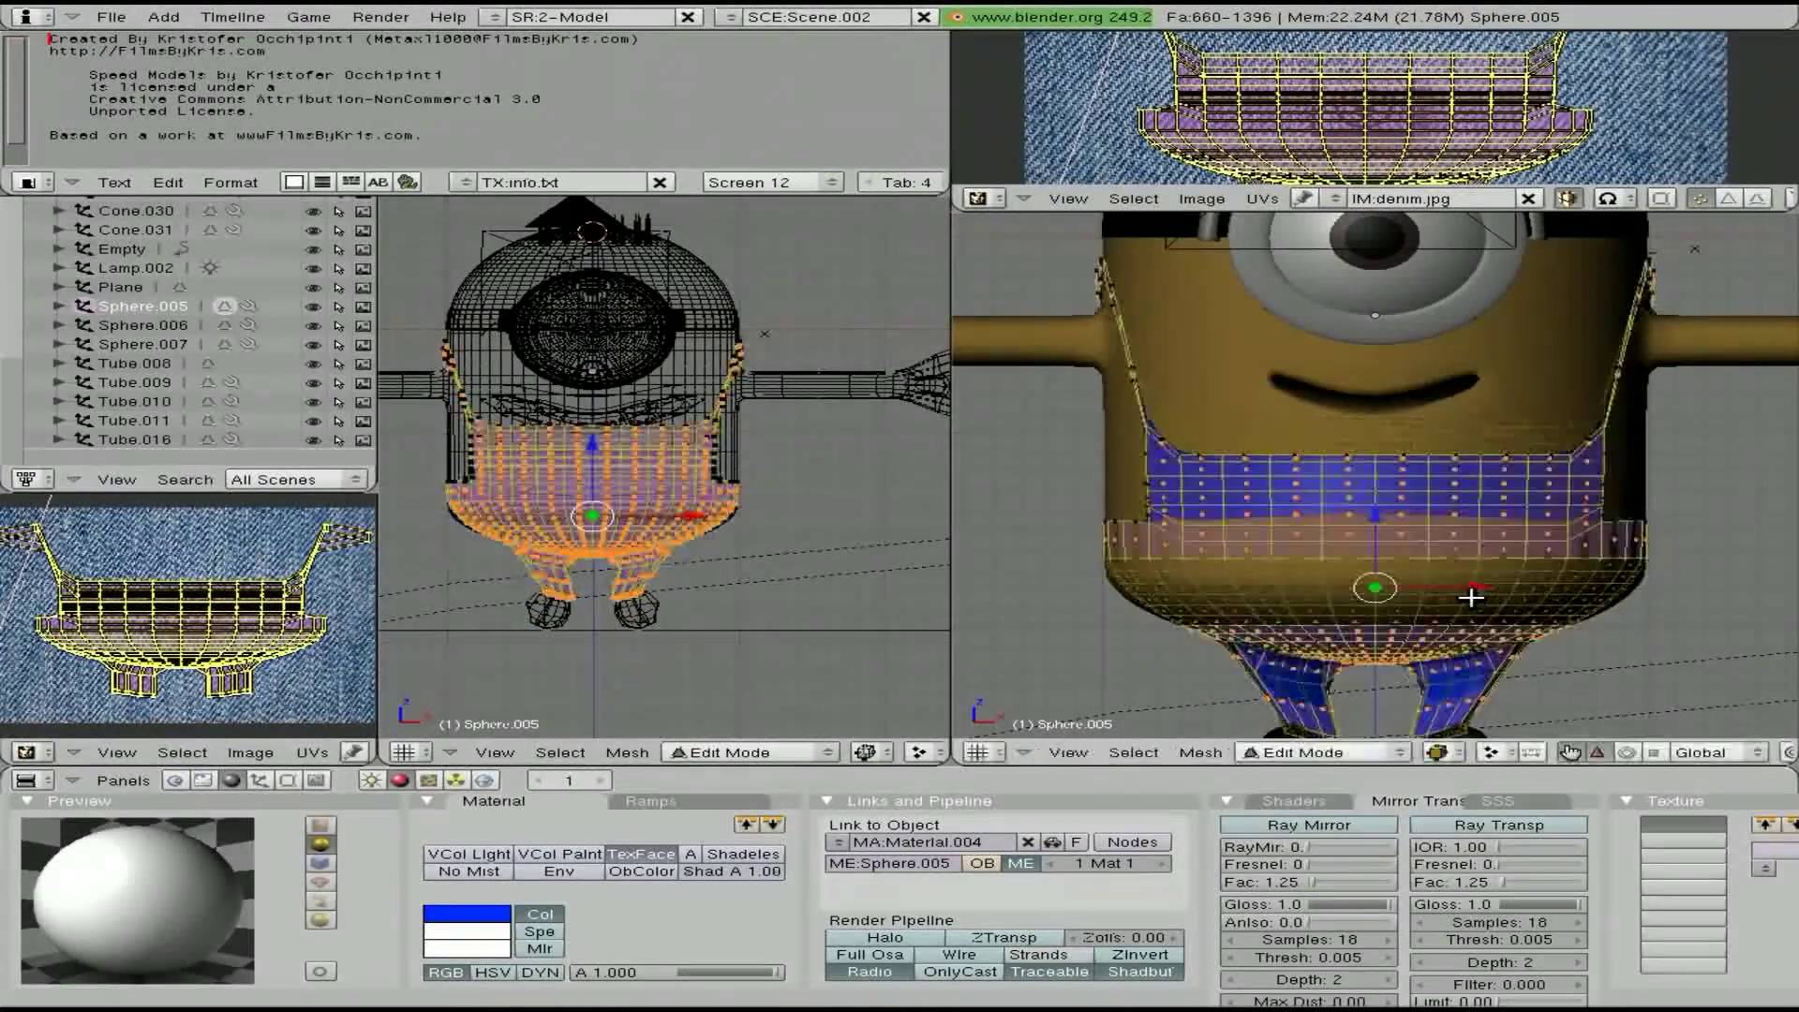
pyautogui.press('Tab')
pyautogui.scroll(-2, 1470, 597)
pyautogui.press('s')
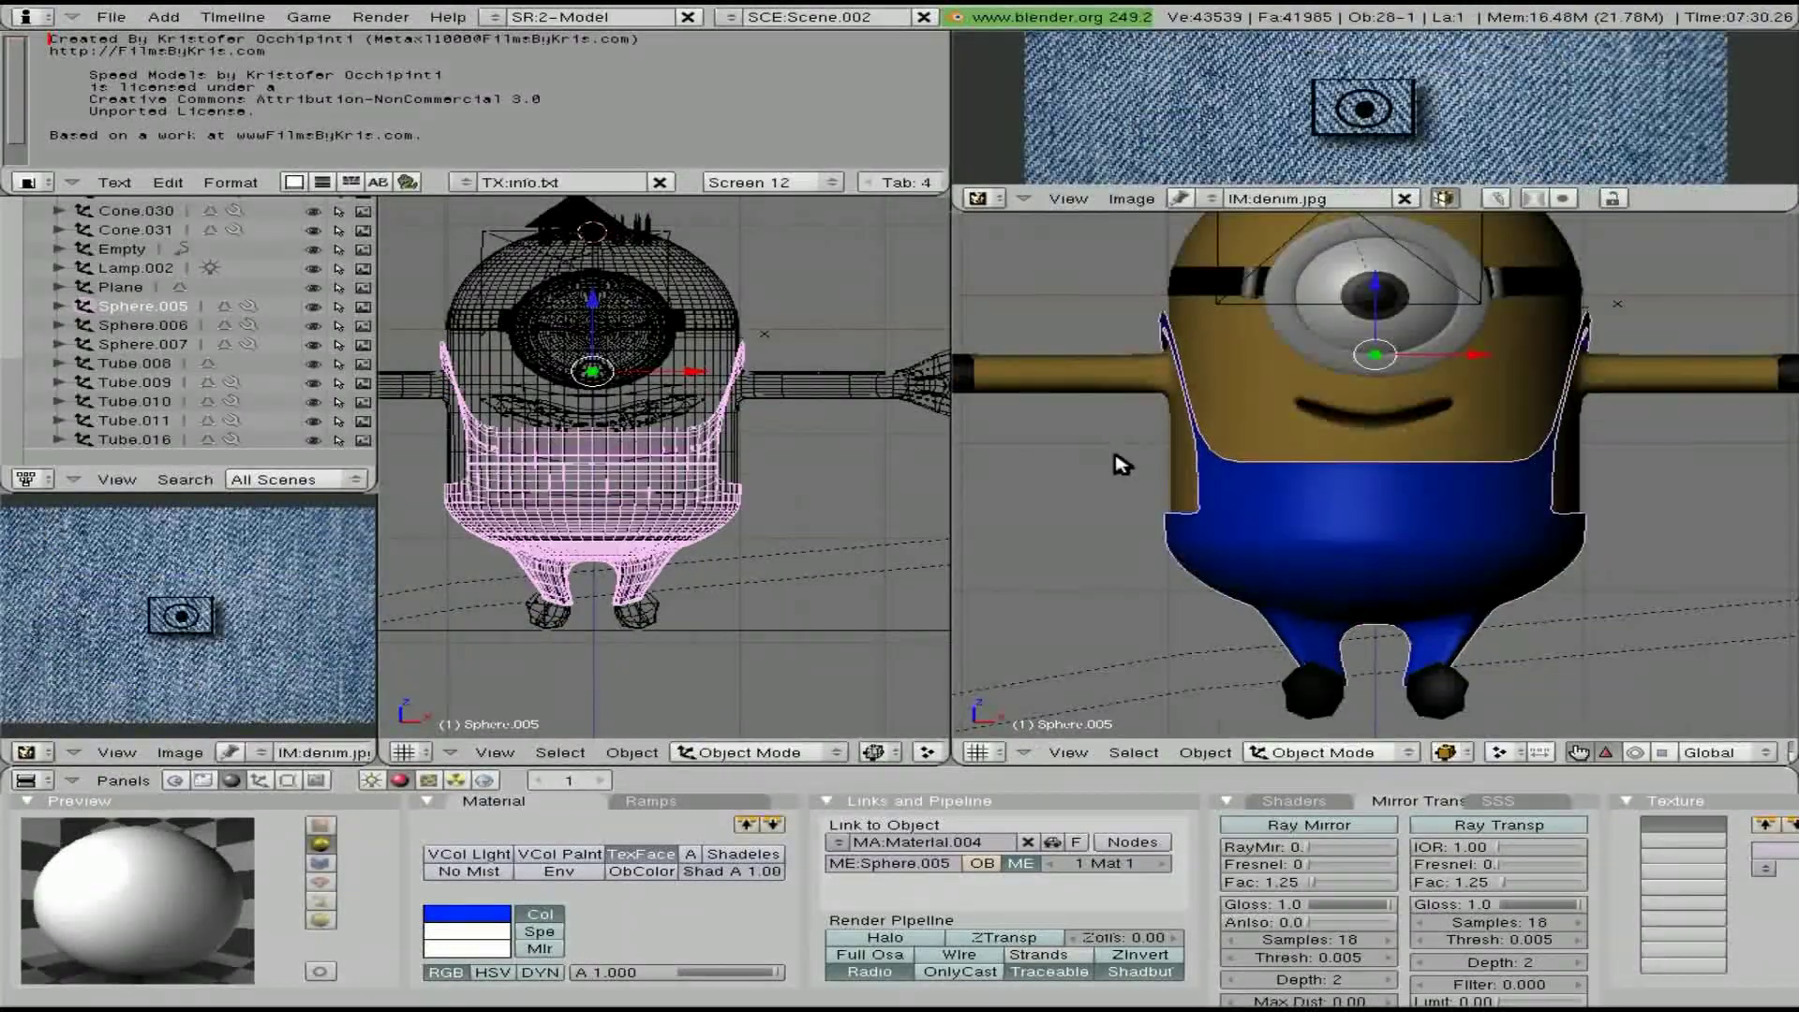